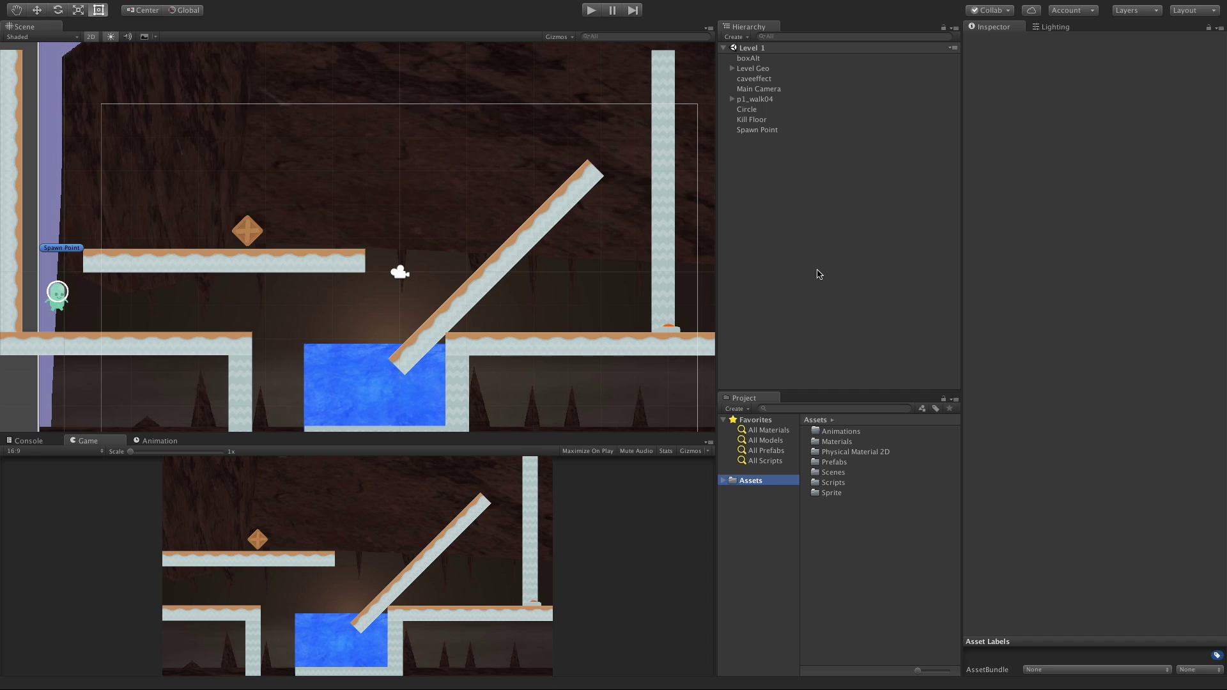
Step: Select the old player p1_walk04, expand its Sprite Renderer, and toggle Flip X on and off
{"action": "left_click", "coordinate": [756, 100]}
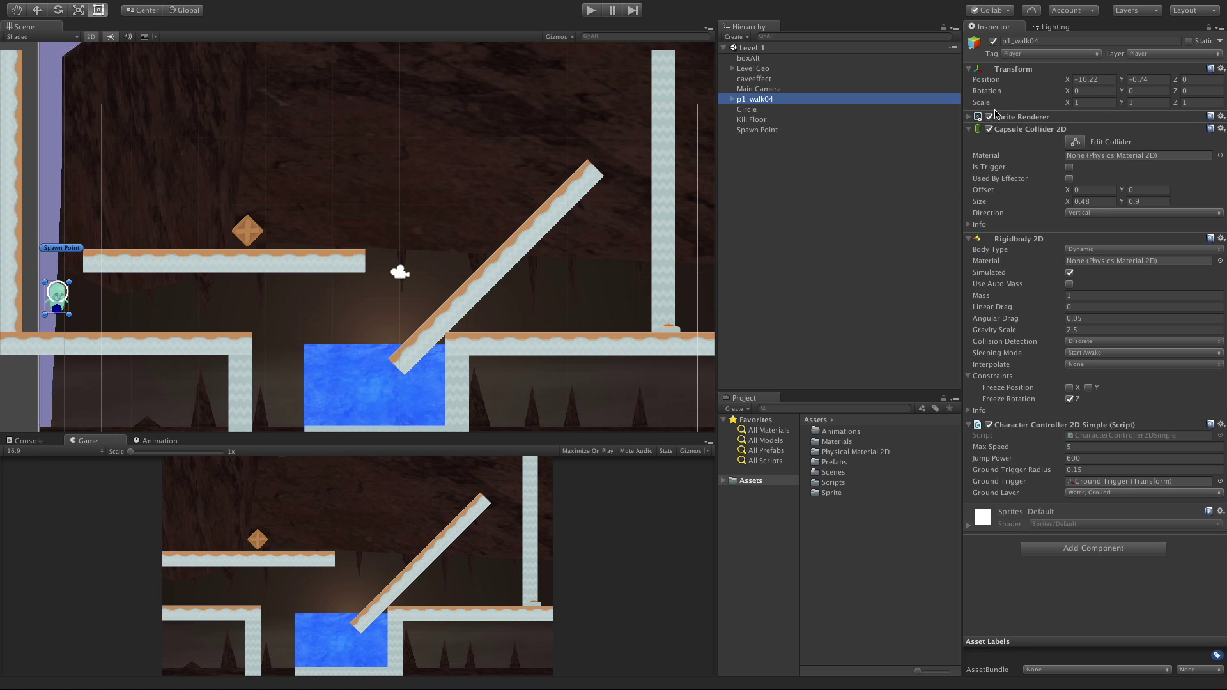
{"action": "left_click", "coordinate": [969, 117]}
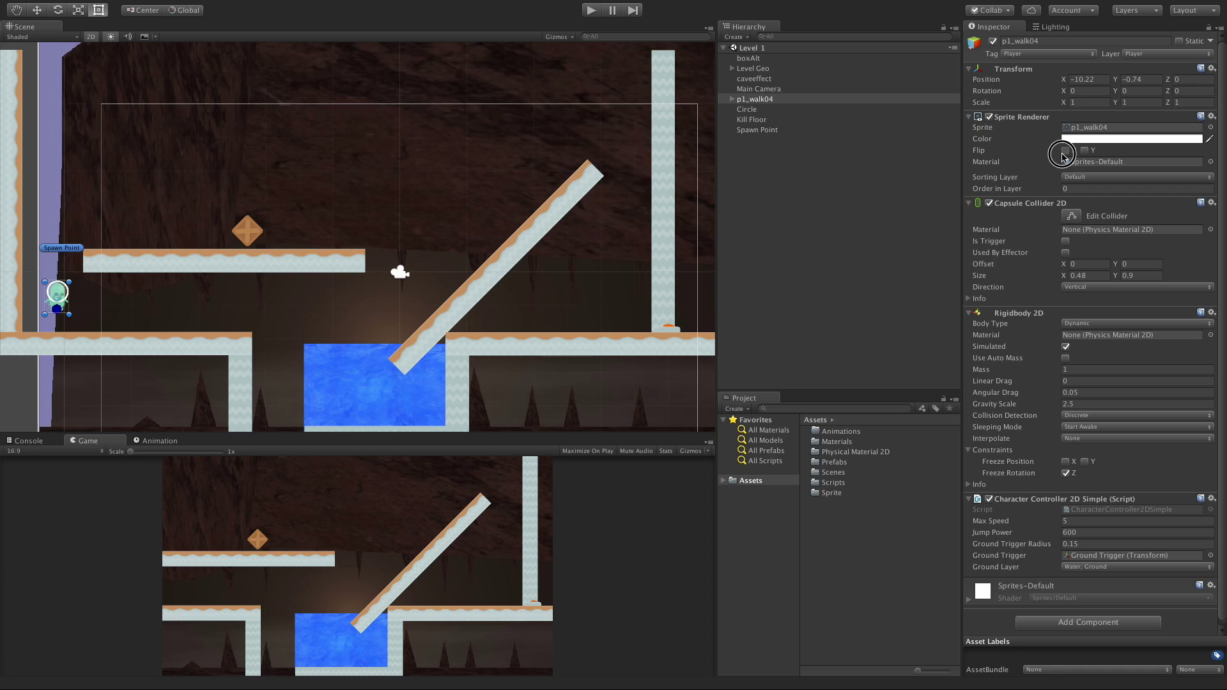
{"action": "left_click", "coordinate": [1065, 151]}
{"action": "left_click", "coordinate": [1065, 151]}
Step: Browse to Assets > Sprite > Player > p2_walk and preview the p2_walk sprite sheet
{"action": "double_click", "coordinate": [831, 493]}
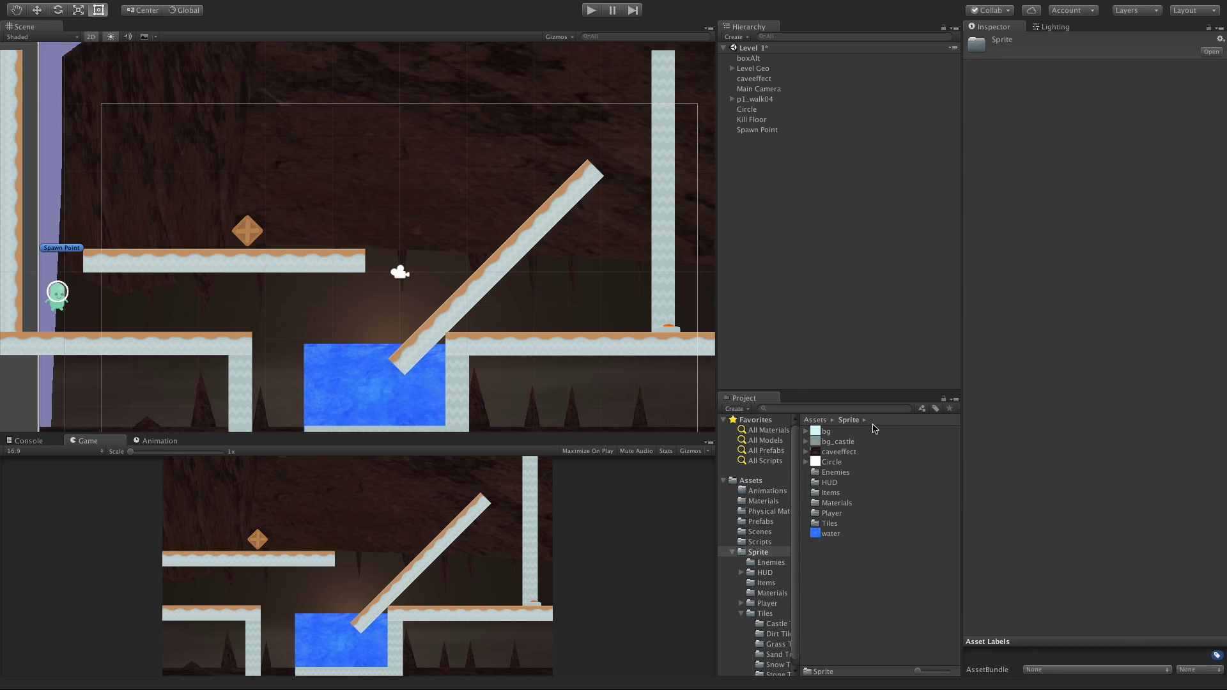
{"action": "double_click", "coordinate": [826, 515]}
{"action": "scroll", "coordinate": [826, 517], "scroll_direction": "down", "scroll_amount": 1}
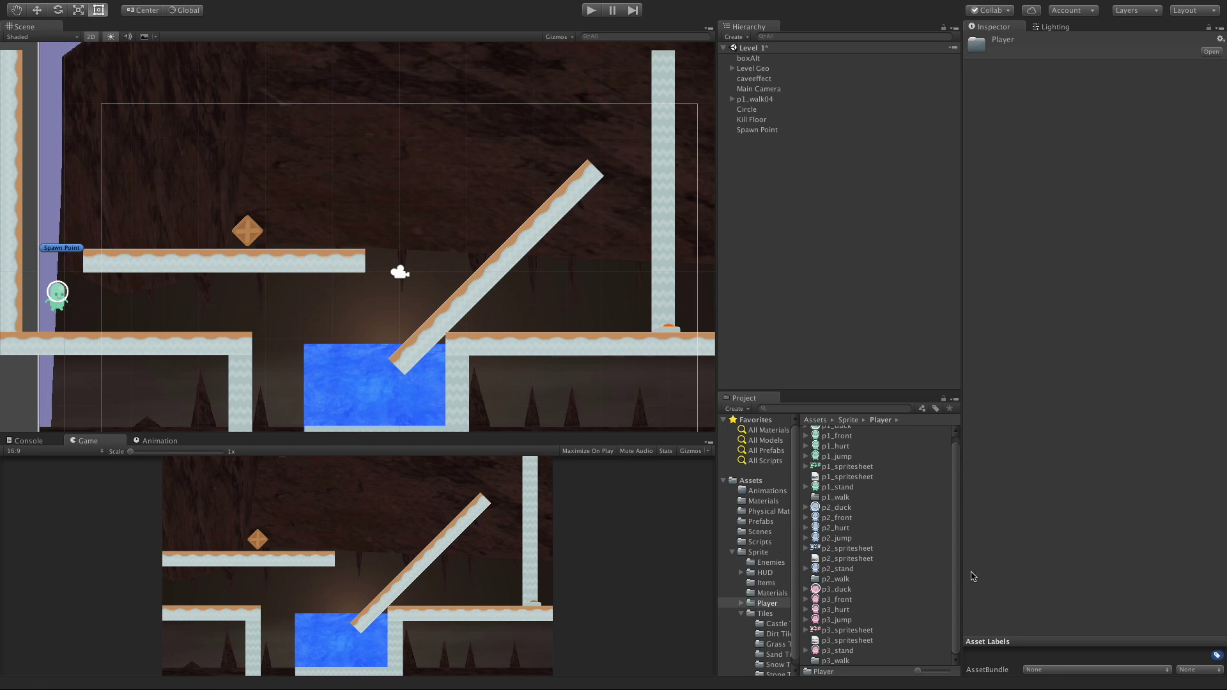
{"action": "double_click", "coordinate": [851, 580]}
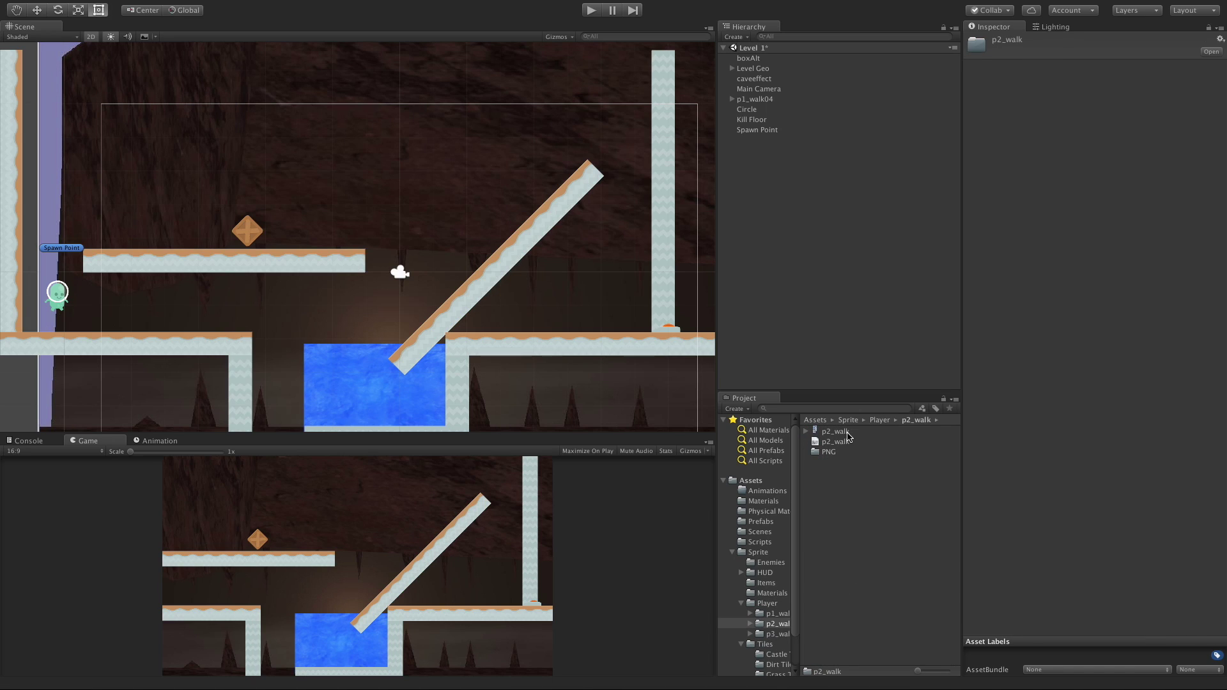
{"action": "left_click", "coordinate": [836, 431]}
Step: In the PNG folder, select all eleven walk frames p2_walk01–p2_walk11 and drag them into the Hierarchy
{"action": "double_click", "coordinate": [826, 453]}
{"action": "left_click", "coordinate": [837, 534]}
{"action": "key", "text": "super+a"}
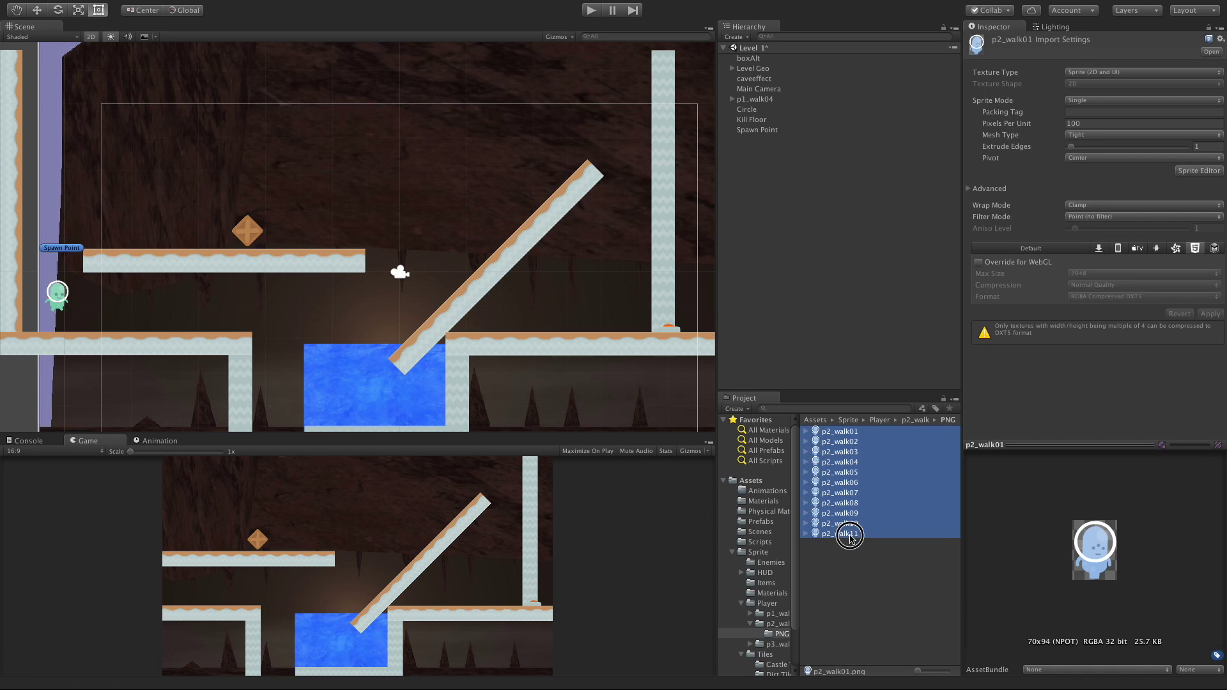
{"action": "left_click_drag", "start_coordinate": [850, 436], "coordinate": [779, 268]}
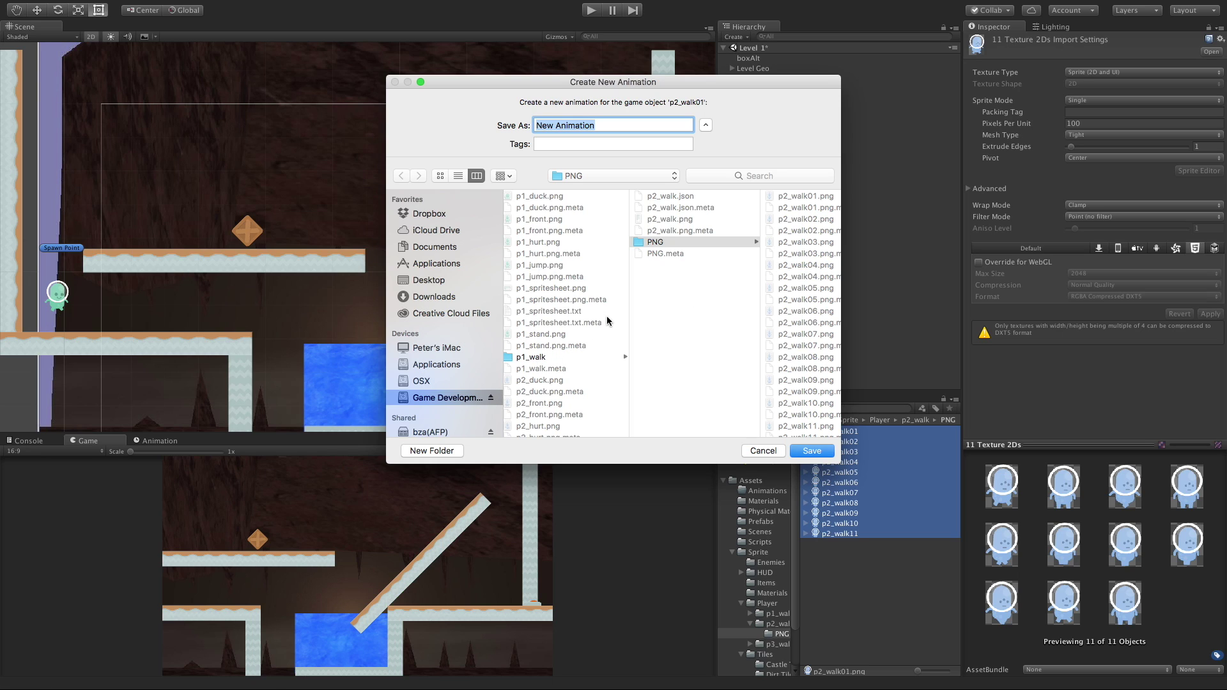
Step: In the save dialog, go to Assets and choose the existing Animations folder instead of a duplicate
{"action": "scroll", "coordinate": [608, 320], "scroll_direction": "left", "scroll_amount": 10}
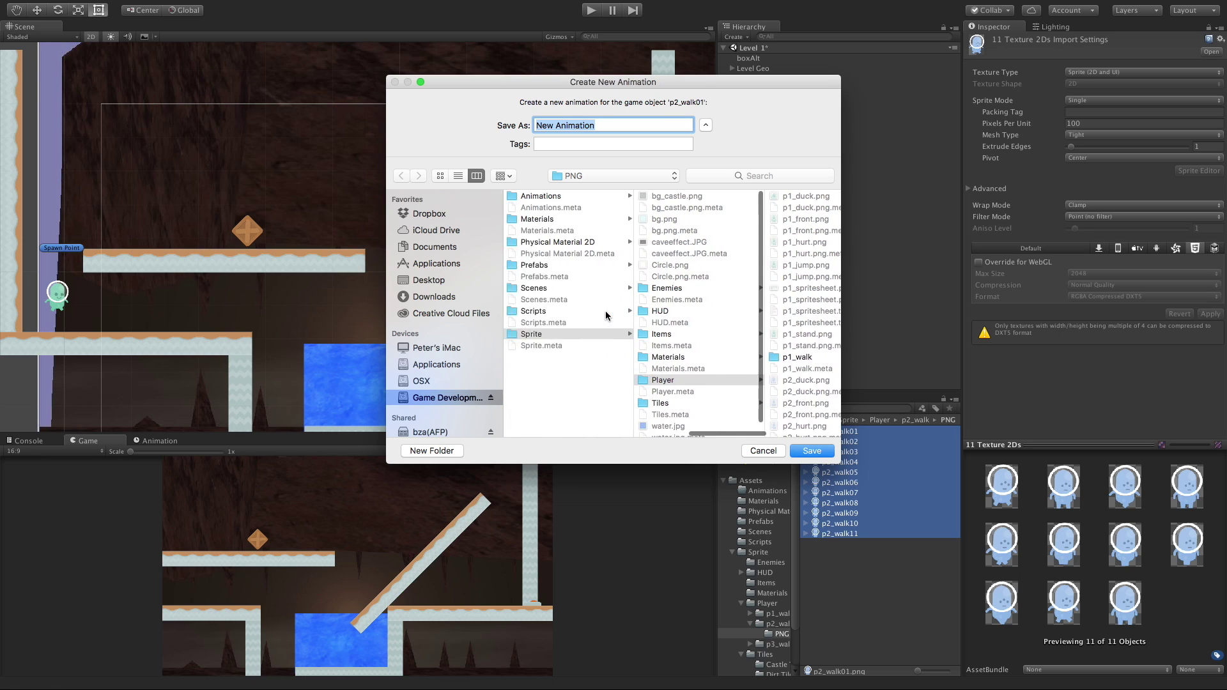
{"action": "scroll", "coordinate": [614, 310], "scroll_direction": "left", "scroll_amount": 6}
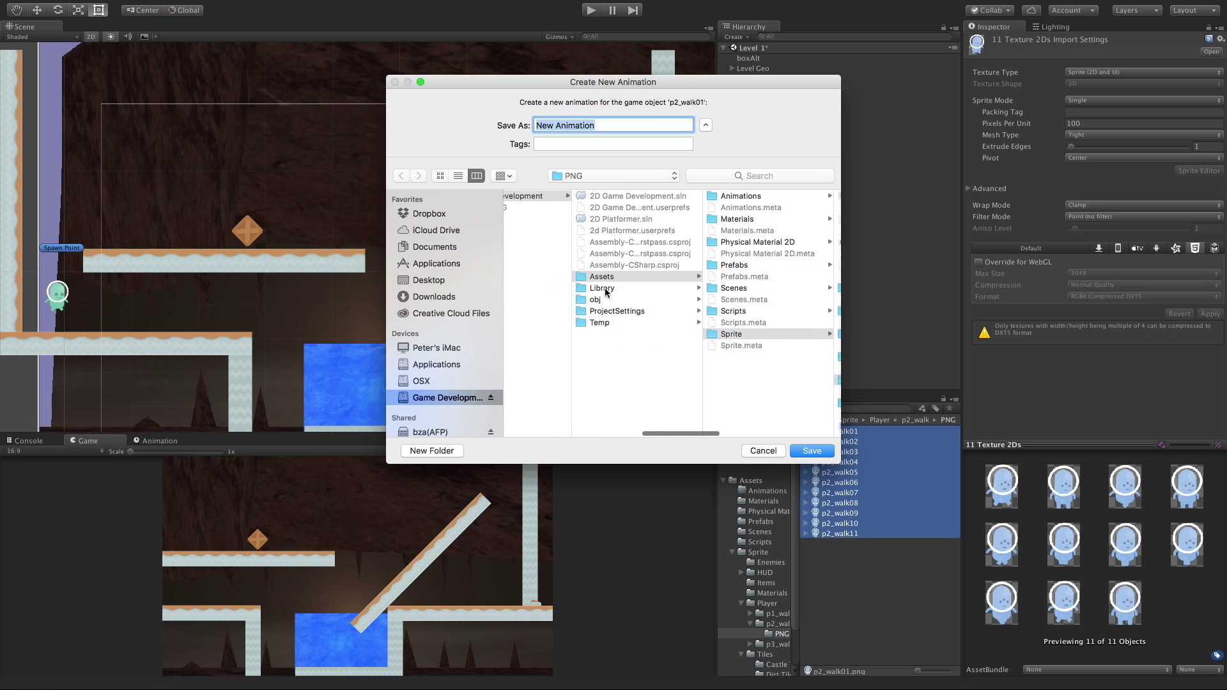
{"action": "left_click", "coordinate": [610, 277]}
{"action": "left_click", "coordinate": [451, 452]}
{"action": "type", "text": "Animation"}
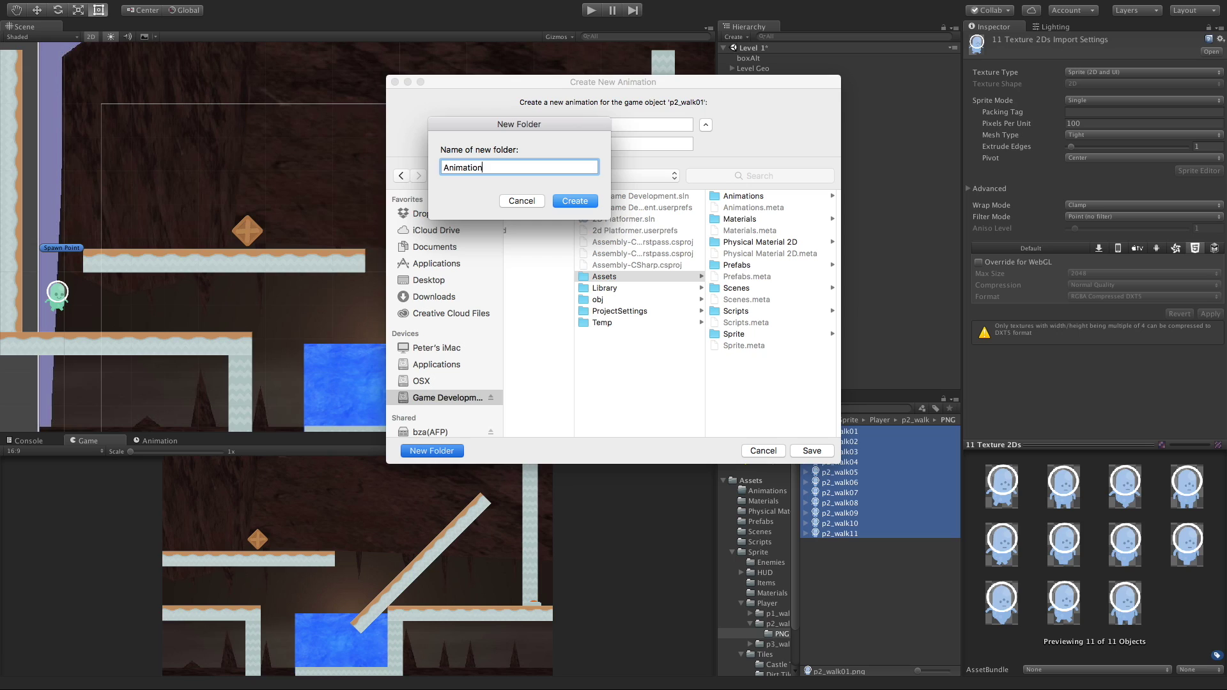
{"action": "type", "text": "s"}
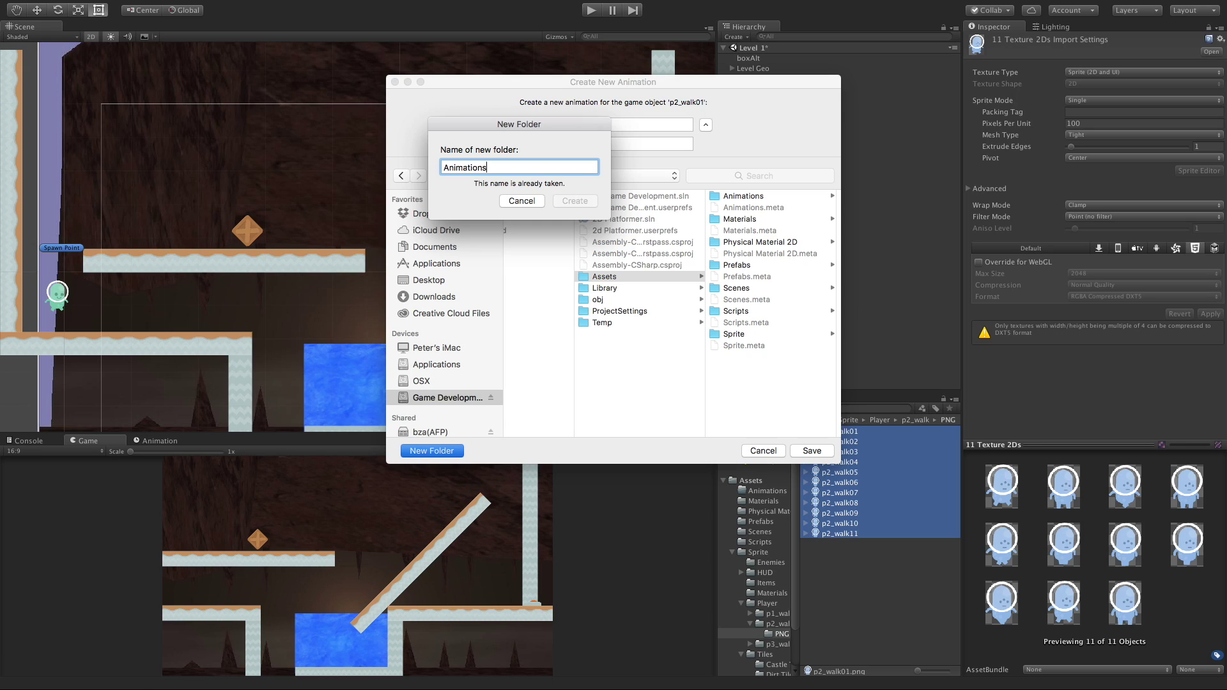
{"action": "key", "text": "Return"}
{"action": "left_click", "coordinate": [518, 202]}
{"action": "left_click", "coordinate": [753, 197]}
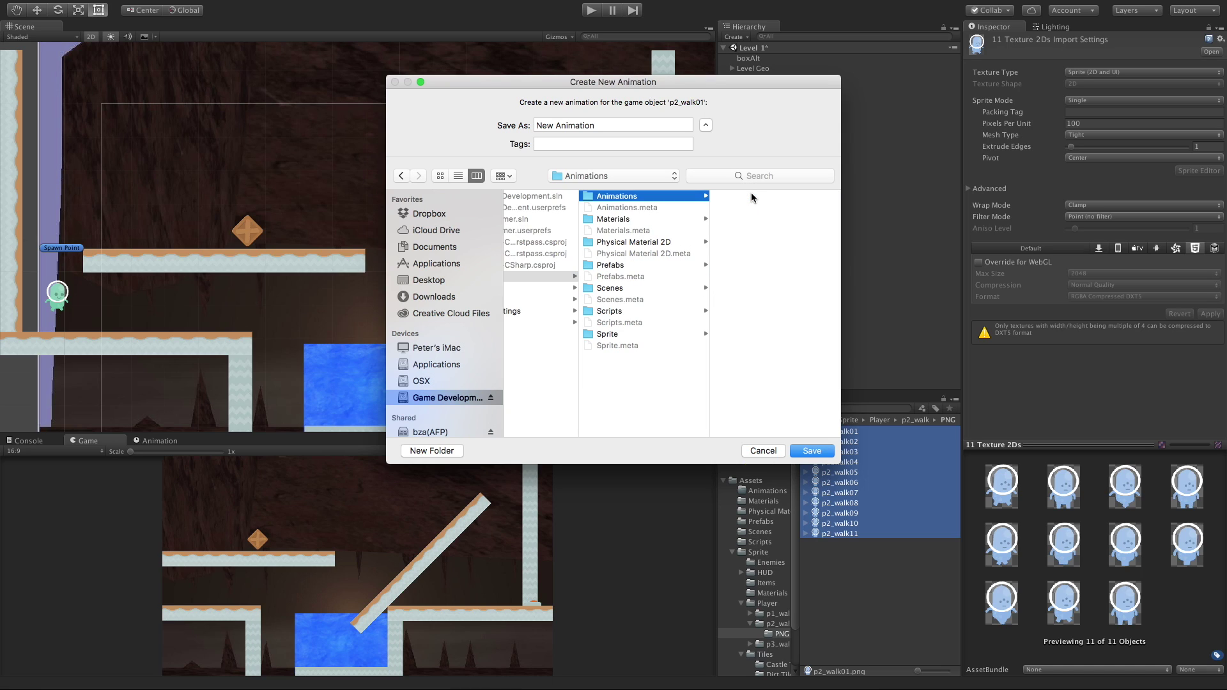
Step: Create a Player subfolder inside Animations and save the clip there as Walk
{"action": "left_click", "coordinate": [432, 451]}
{"action": "type", "text": "Player"}
{"action": "key", "text": "Return"}
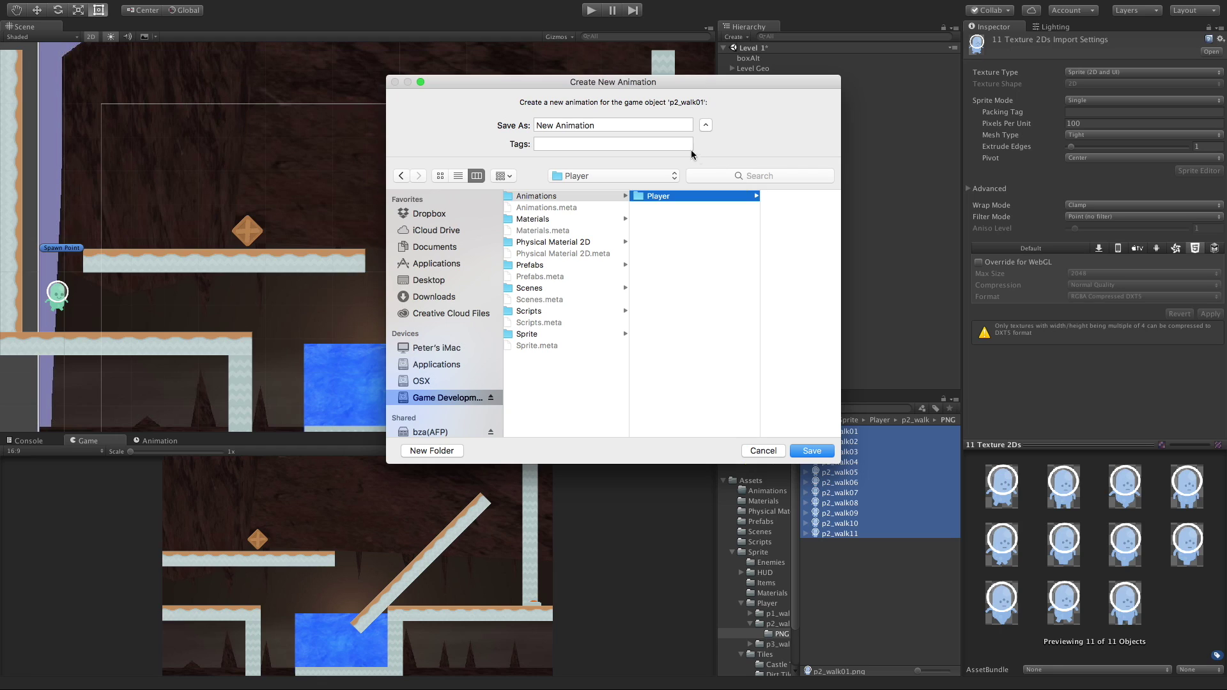
{"action": "triple_click", "coordinate": [654, 126]}
{"action": "type", "text": "Walk"}
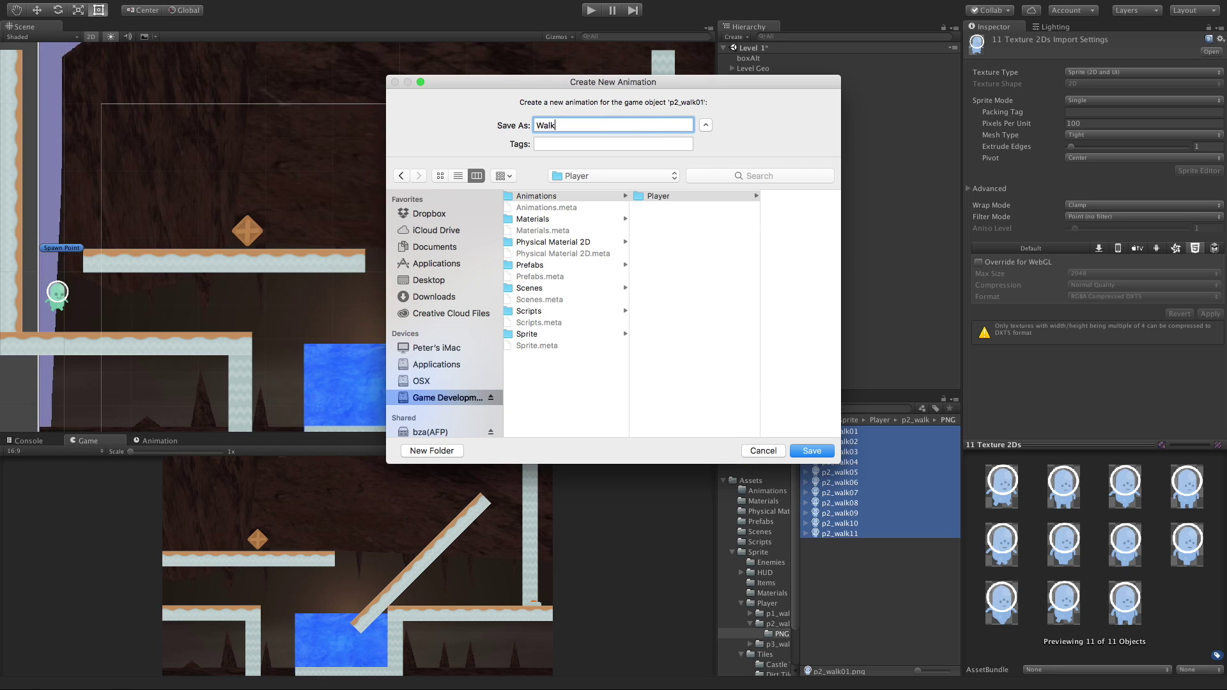
{"action": "key", "text": "Return"}
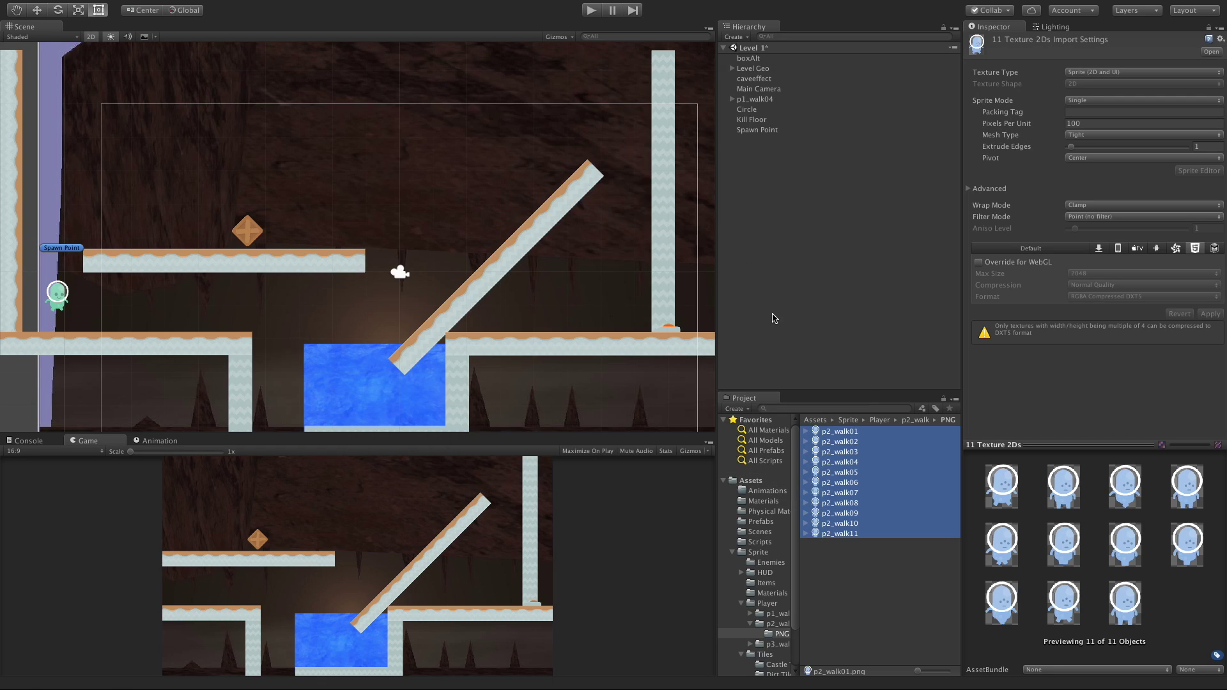
Step: Open Assets/Animations/Player, inspect the Walk clip and p2_walk01, and show Walk's keyframes in the Animation window
{"action": "left_click", "coordinate": [767, 491]}
{"action": "left_click", "coordinate": [830, 432]}
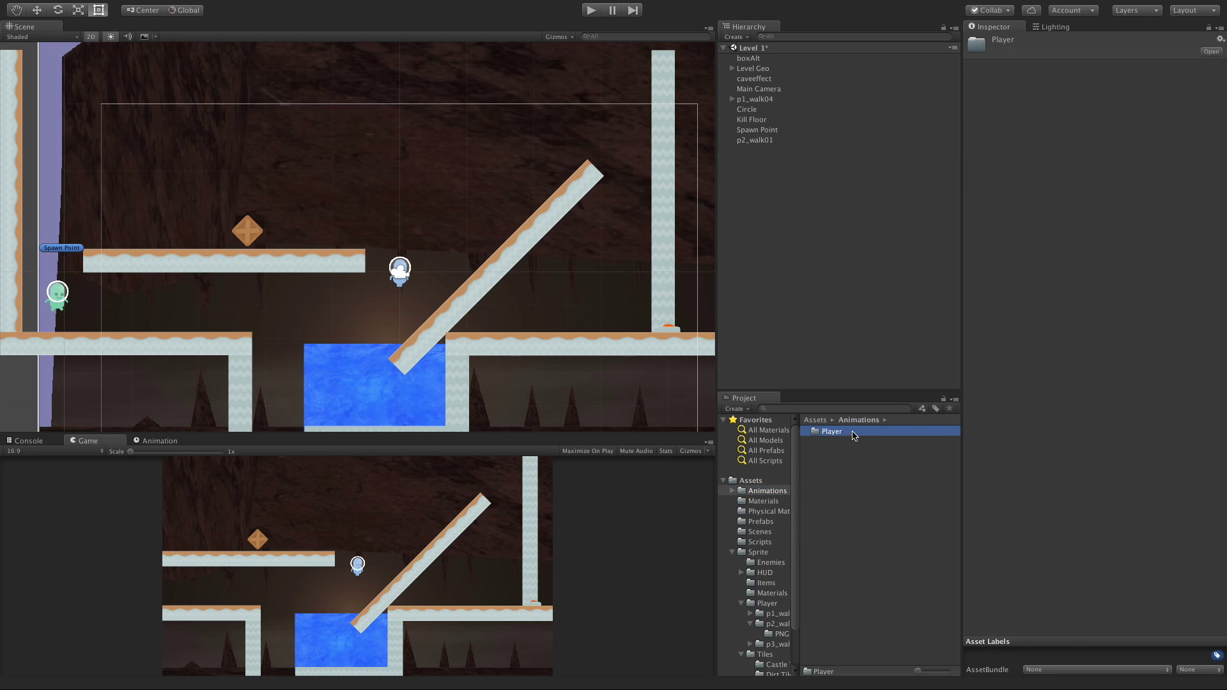
{"action": "double_click", "coordinate": [850, 431]}
{"action": "left_click", "coordinate": [843, 446]}
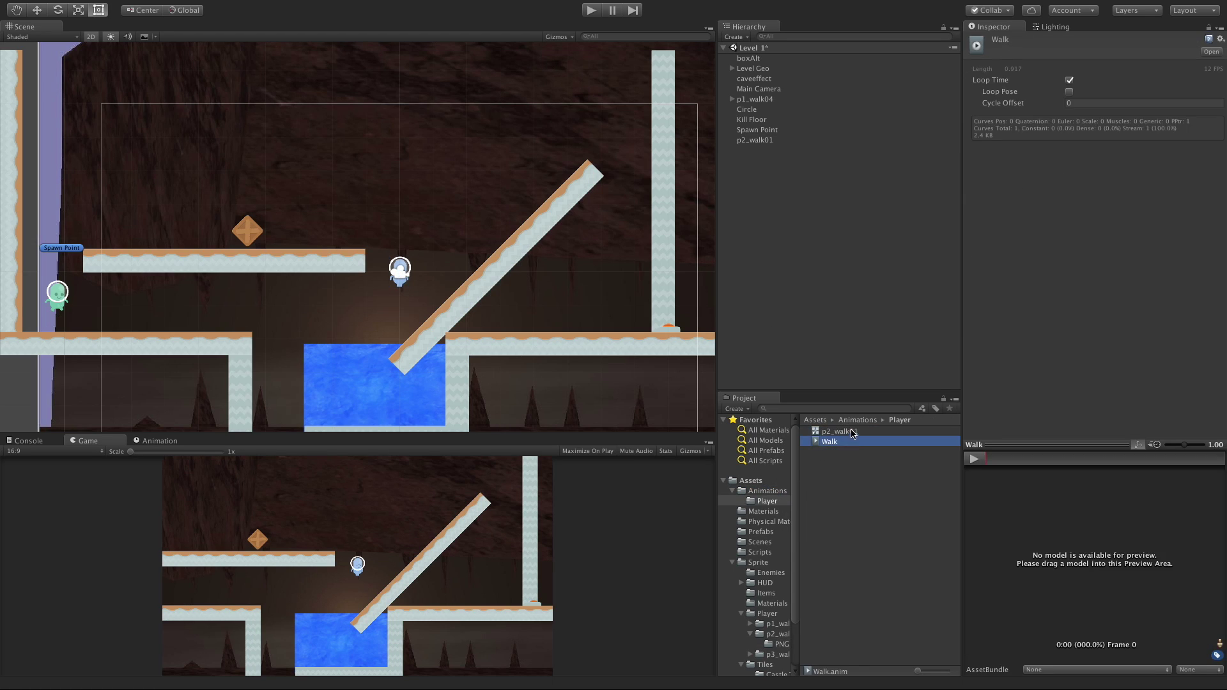
{"action": "left_click", "coordinate": [854, 432]}
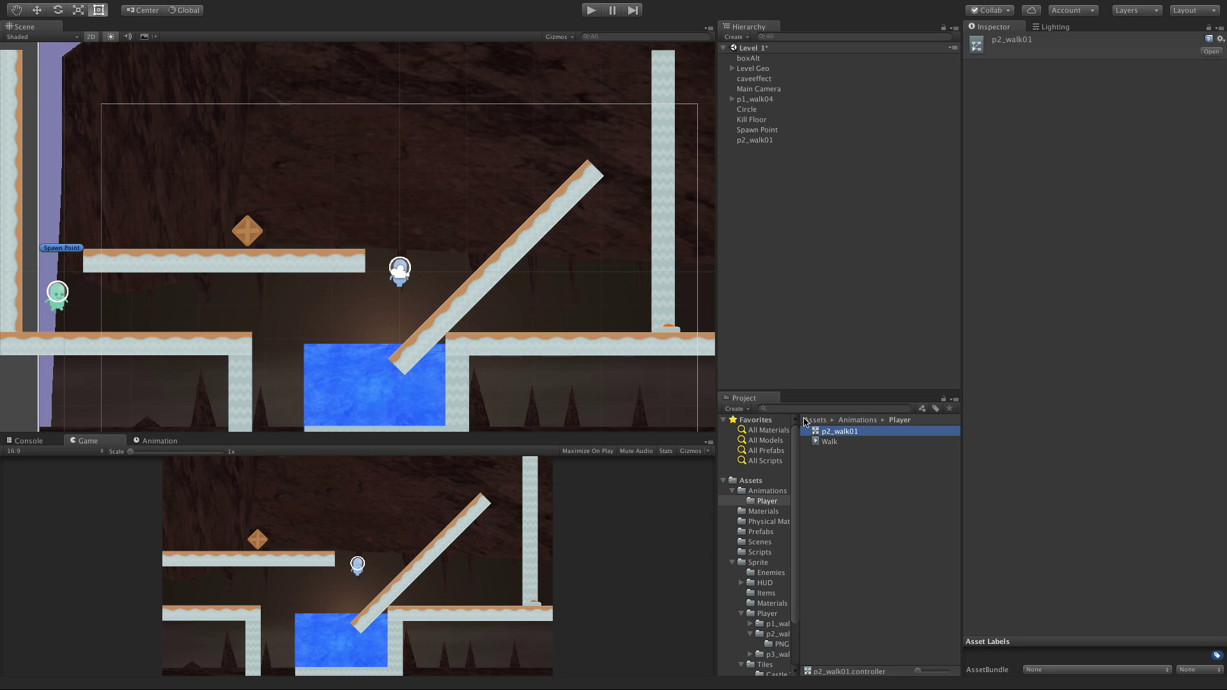
{"action": "left_click", "coordinate": [756, 140]}
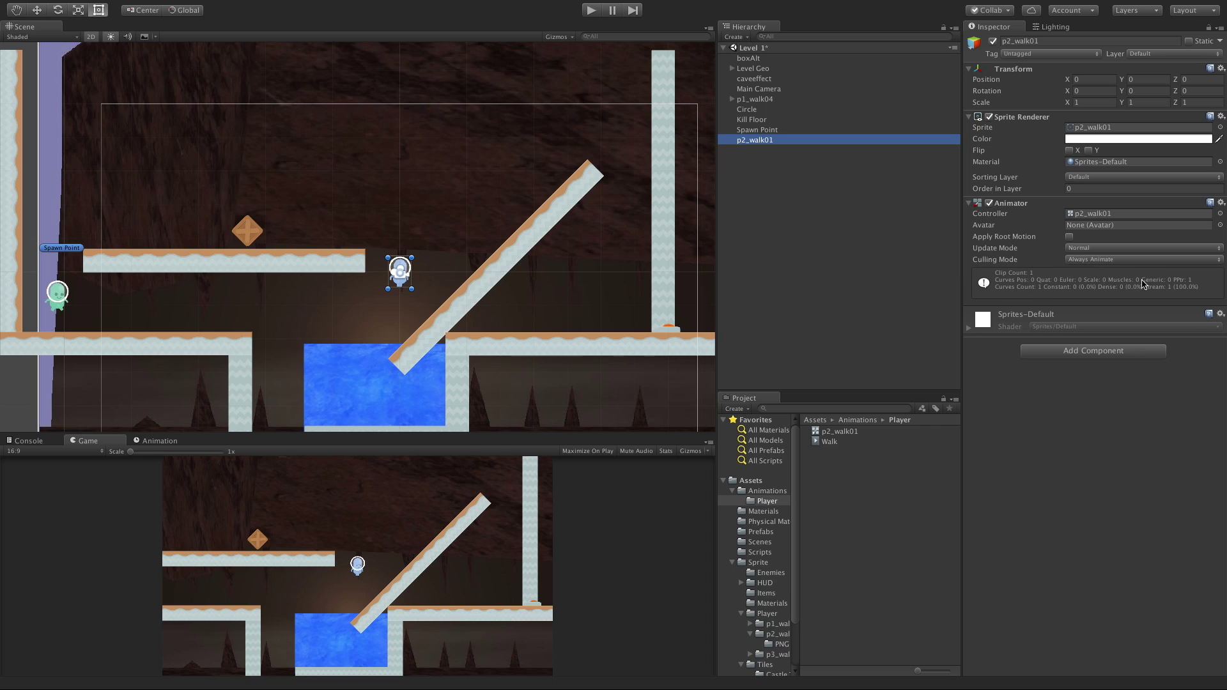
{"action": "left_click", "coordinate": [830, 442]}
{"action": "left_click", "coordinate": [159, 441]}
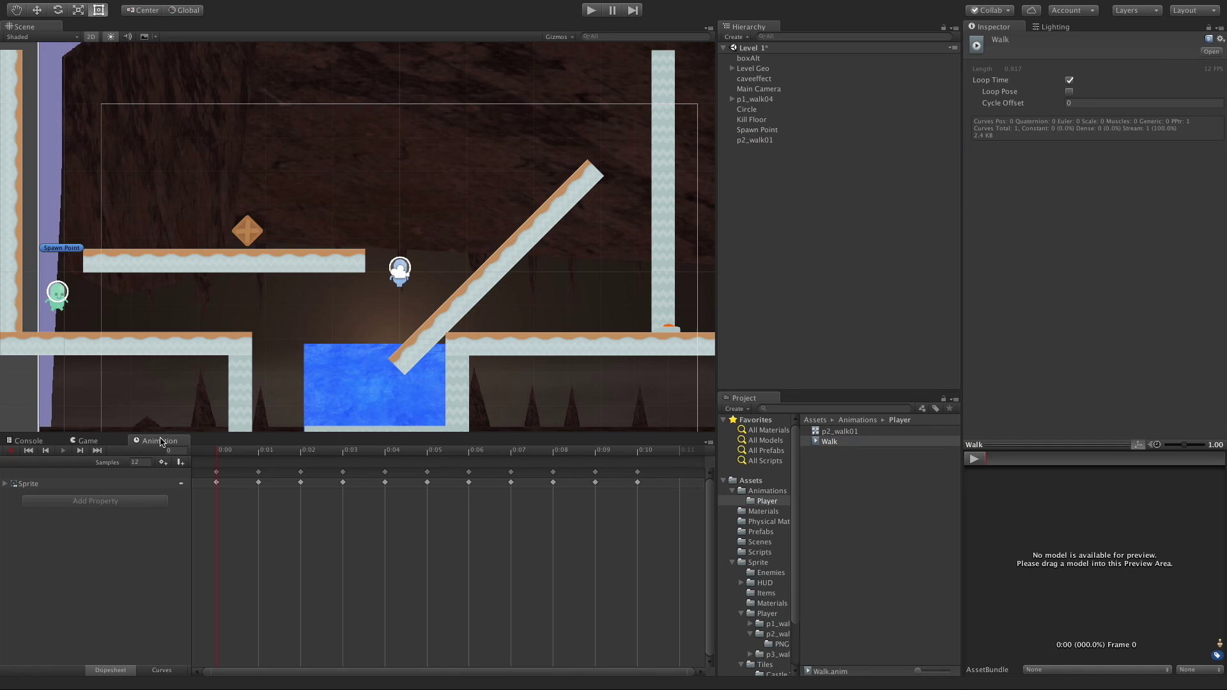
Step: Open Window > Animator for p2_walk01 and move the Walk state to the right of Entry
{"action": "mouse_move", "coordinate": [466, 4]}
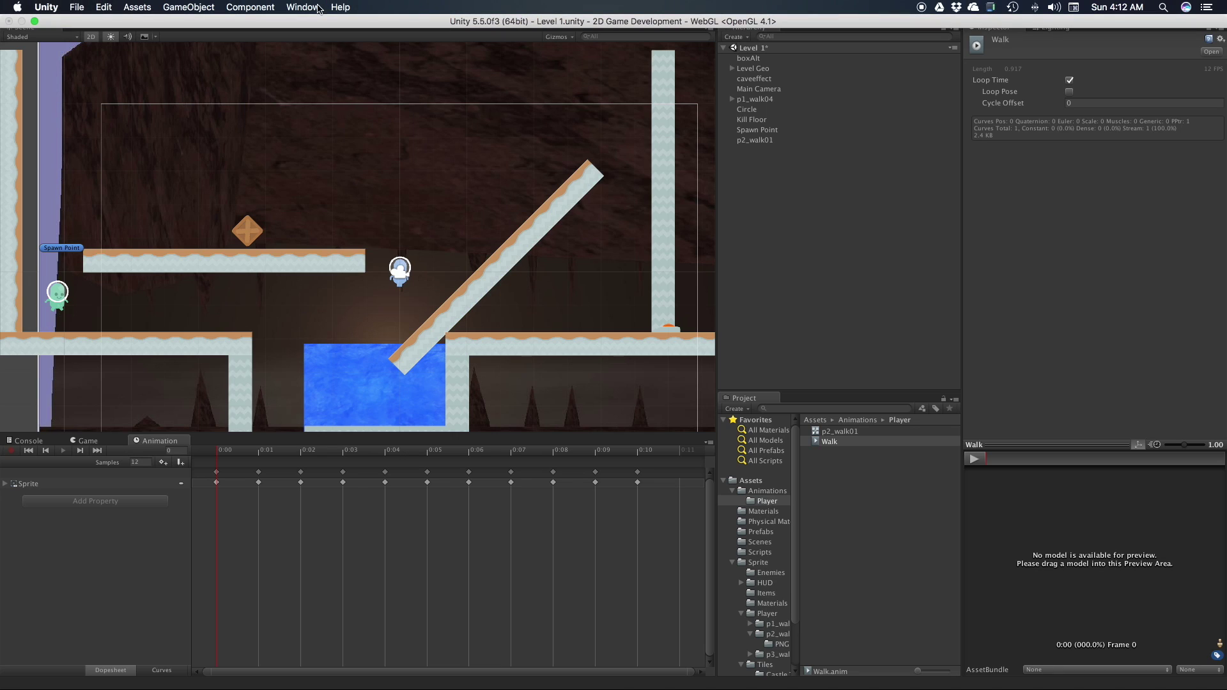
{"action": "left_click", "coordinate": [306, 7]}
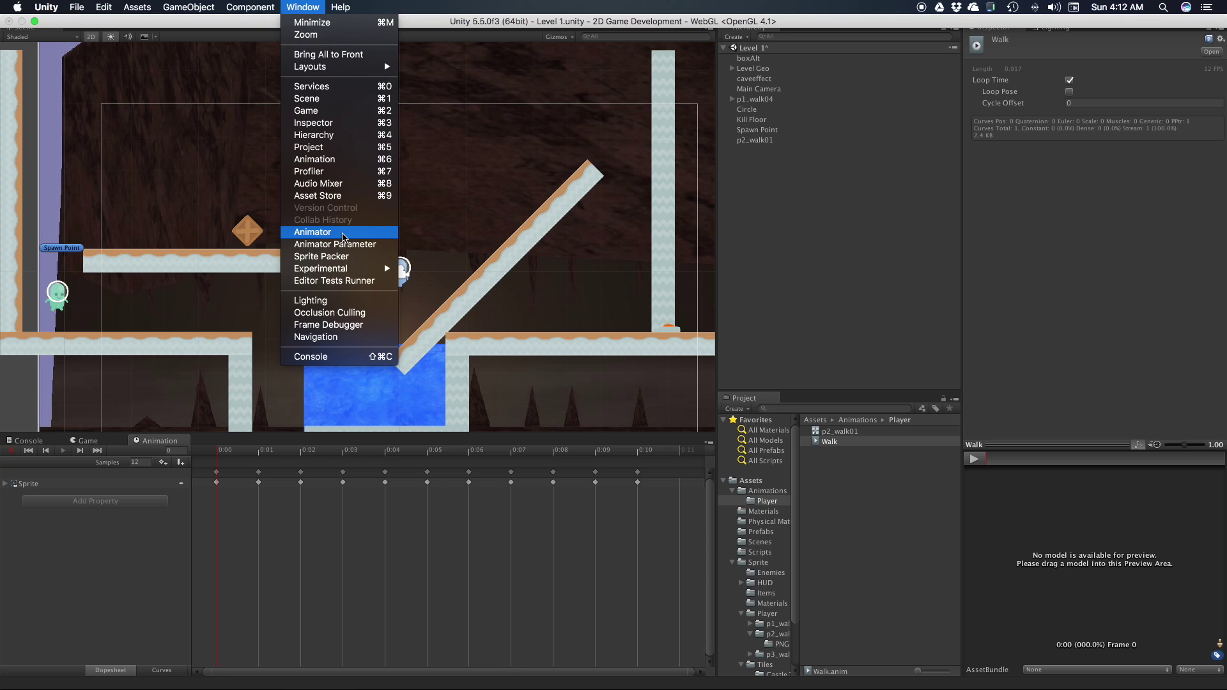
{"action": "left_click", "coordinate": [343, 237]}
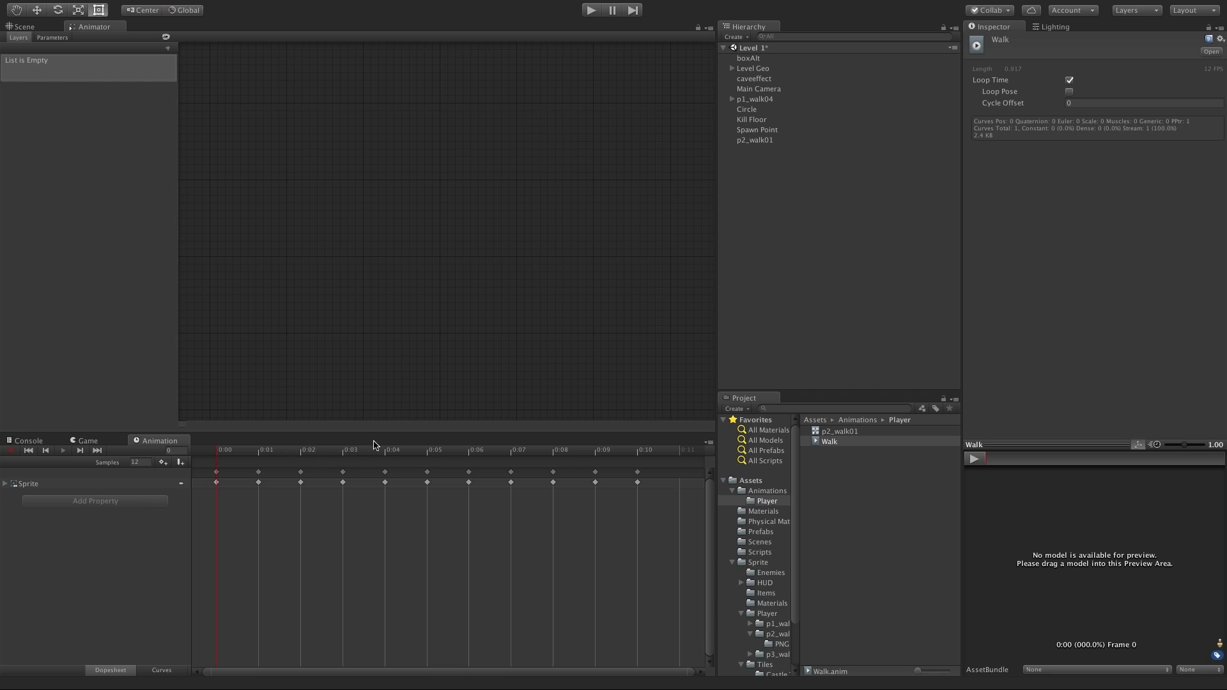
{"action": "left_click", "coordinate": [761, 141]}
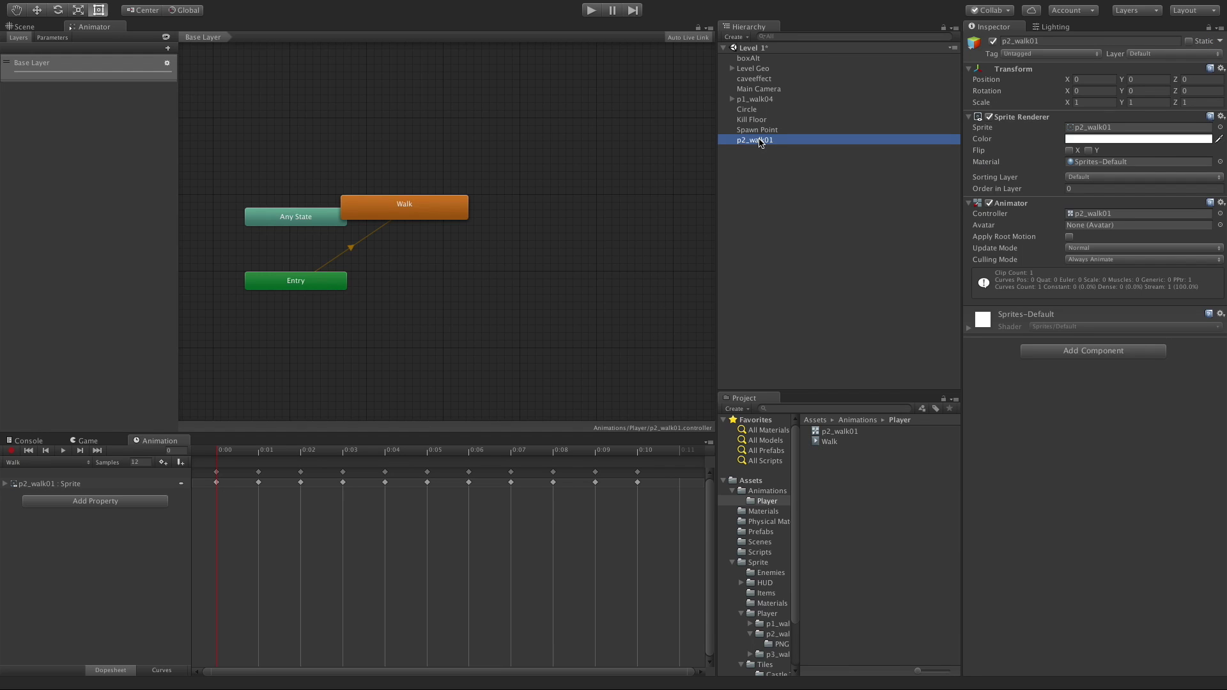
{"action": "left_click_drag", "start_coordinate": [425, 207], "coordinate": [524, 255]}
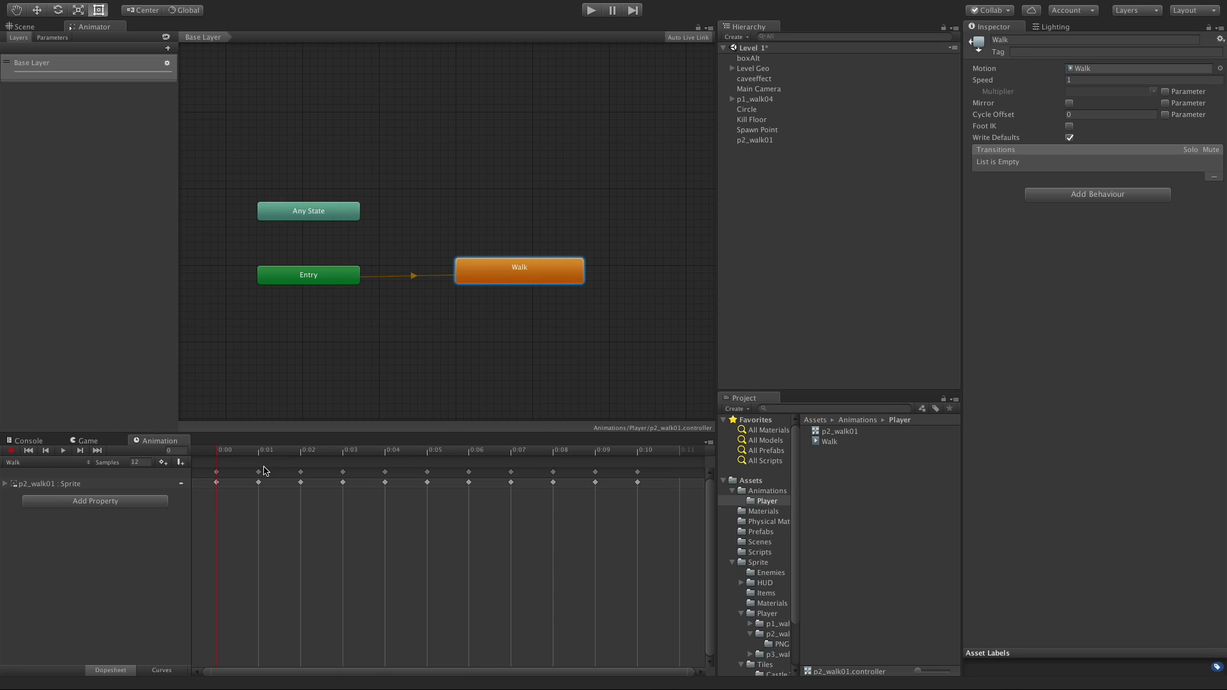
Step: Expand the sprite keyframe track, then play the Walk clip on p2_walk01 in the Scene and stop it
{"action": "left_click", "coordinate": [5, 484]}
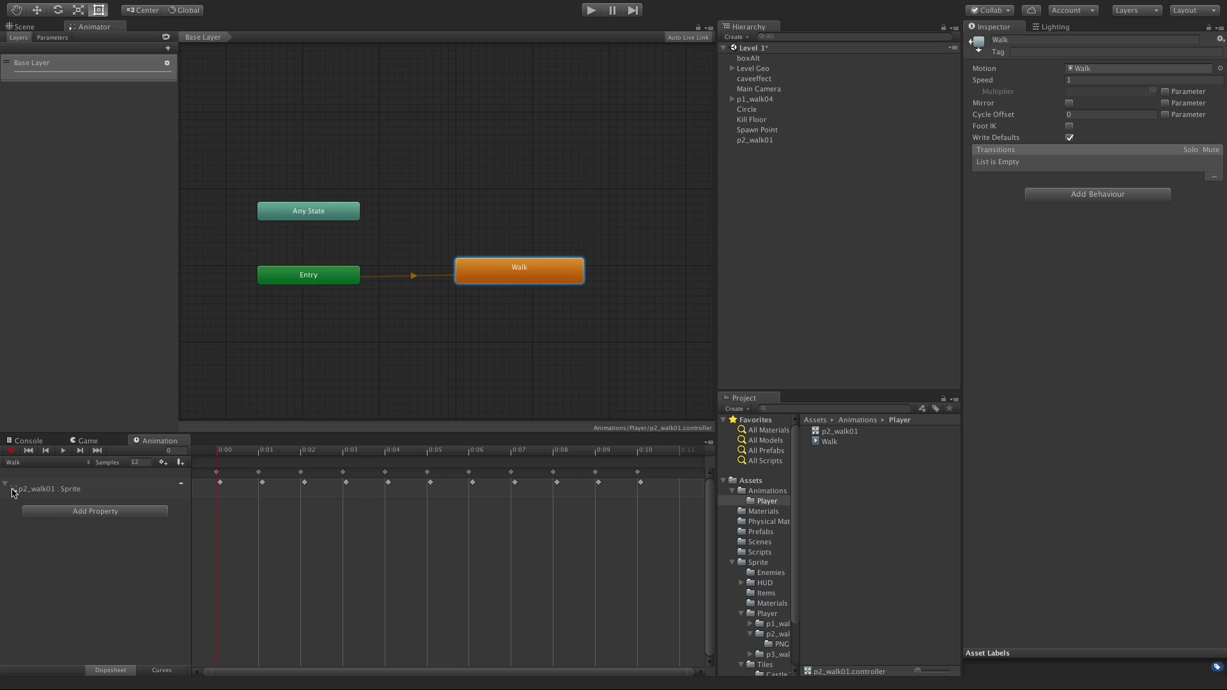
{"action": "left_click", "coordinate": [762, 141]}
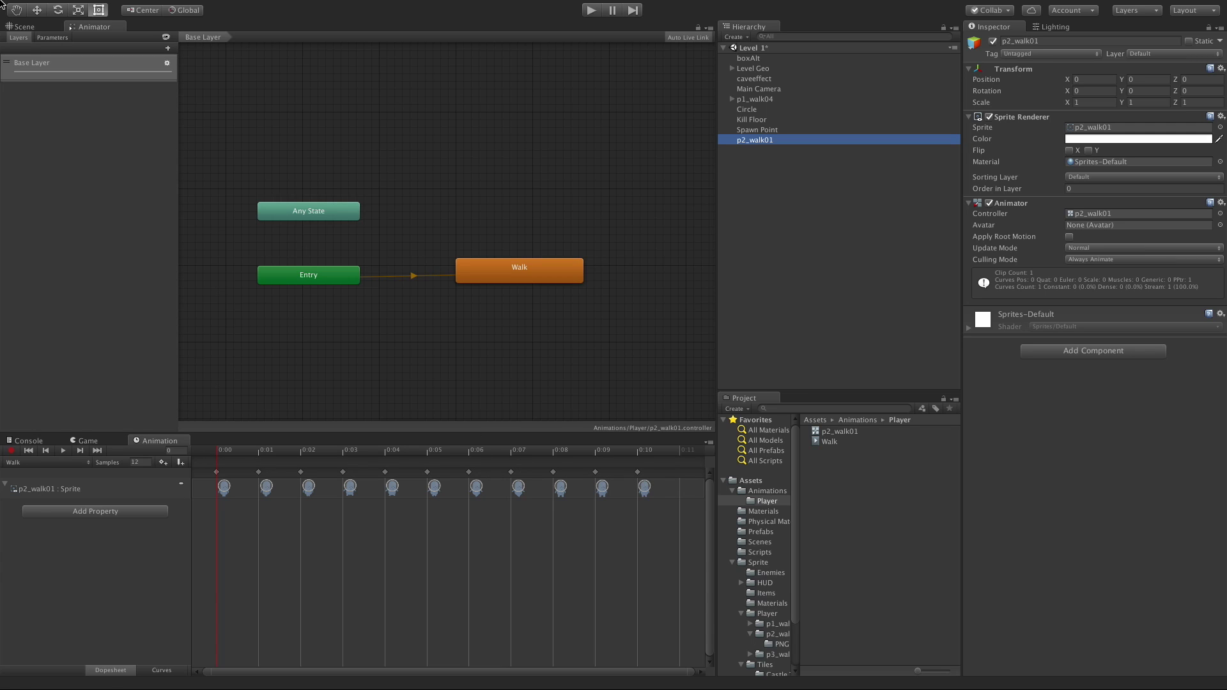
{"action": "left_click", "coordinate": [42, 27]}
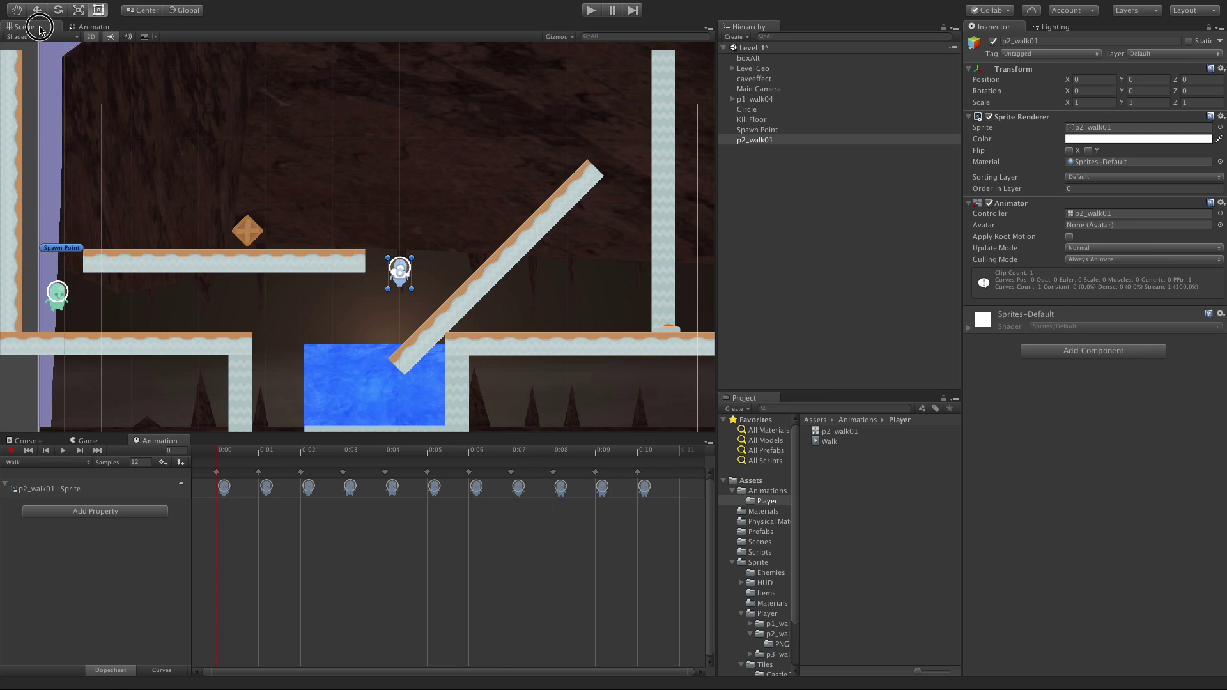
{"action": "left_click", "coordinate": [62, 451]}
{"action": "scroll", "coordinate": [421, 298], "scroll_direction": "up", "scroll_amount": 4}
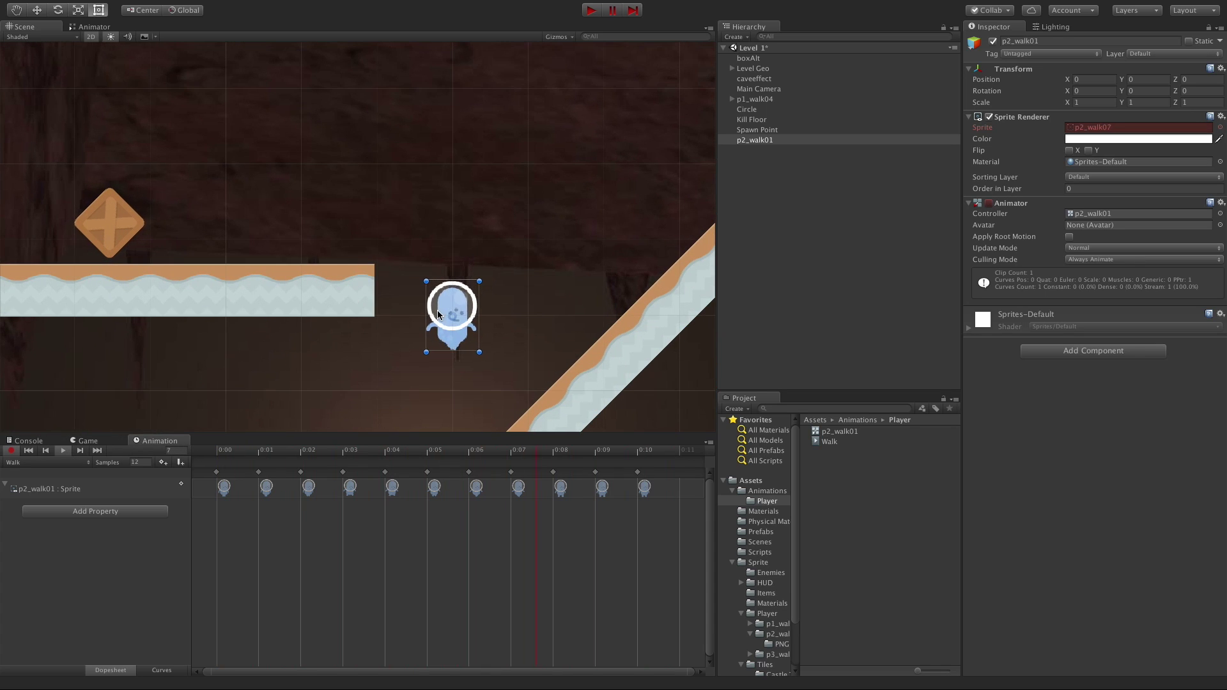
{"action": "middle_click_drag", "start_coordinate": [499, 315], "coordinate": [417, 269]}
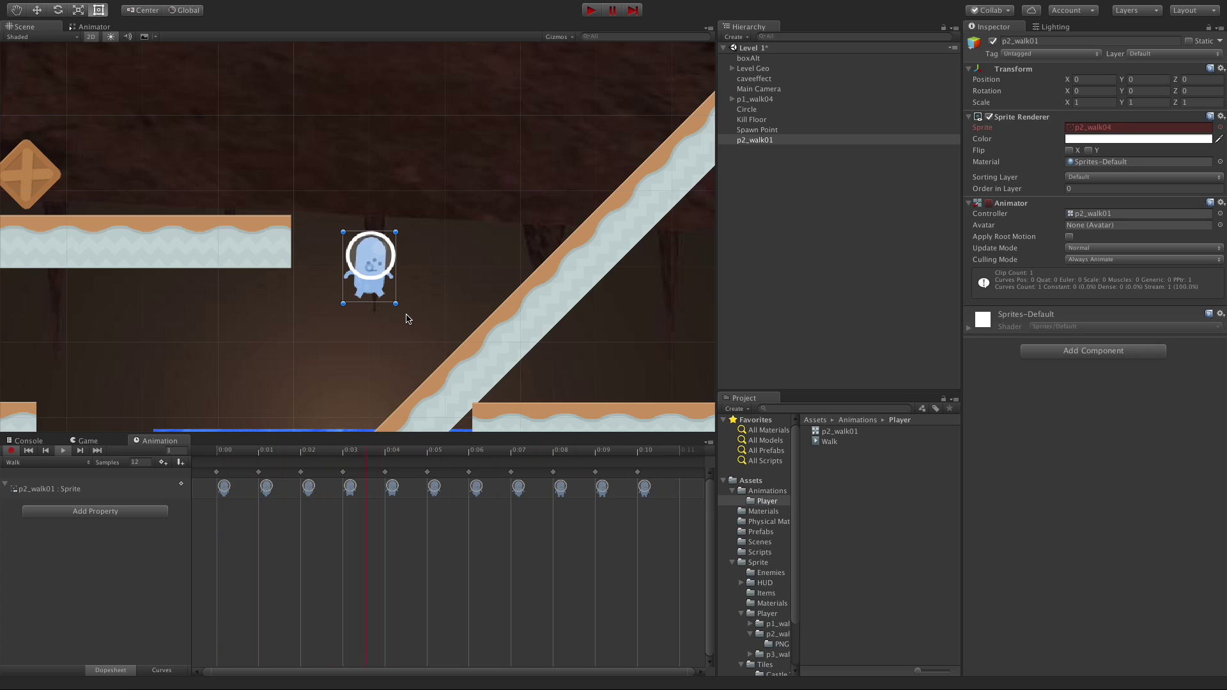
{"action": "left_click", "coordinate": [64, 452]}
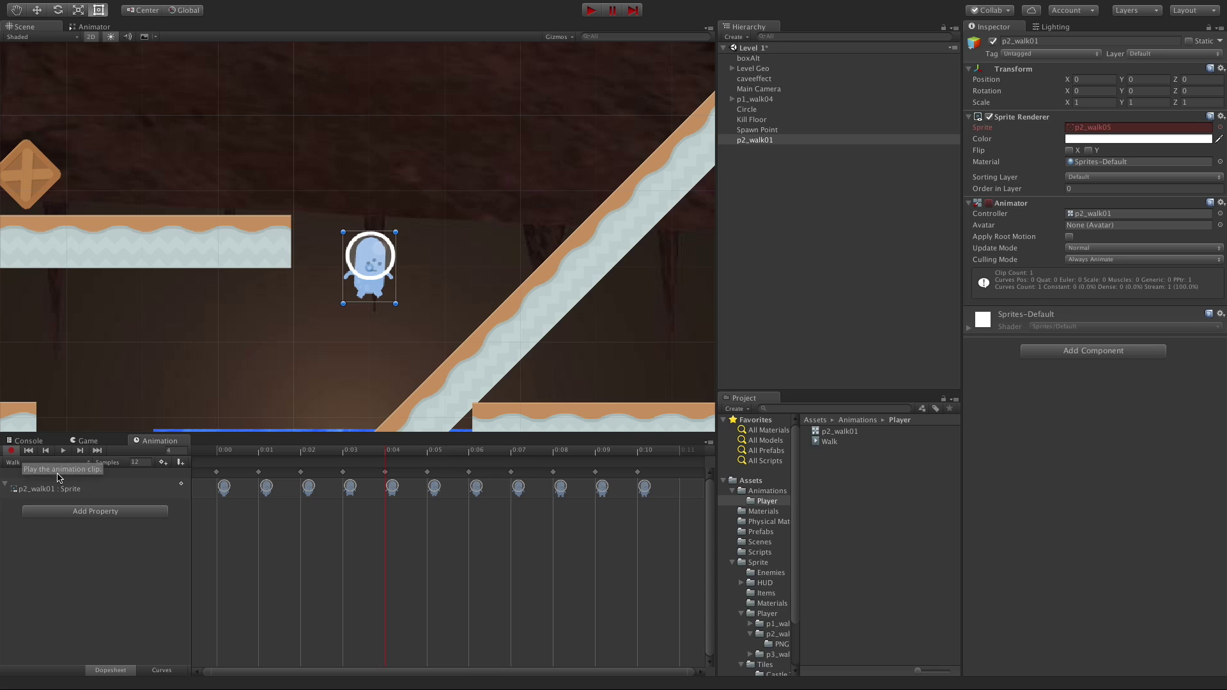
Step: Create a new animation clip from the clip dropdown and save it as Idle
{"action": "left_click", "coordinate": [57, 464]}
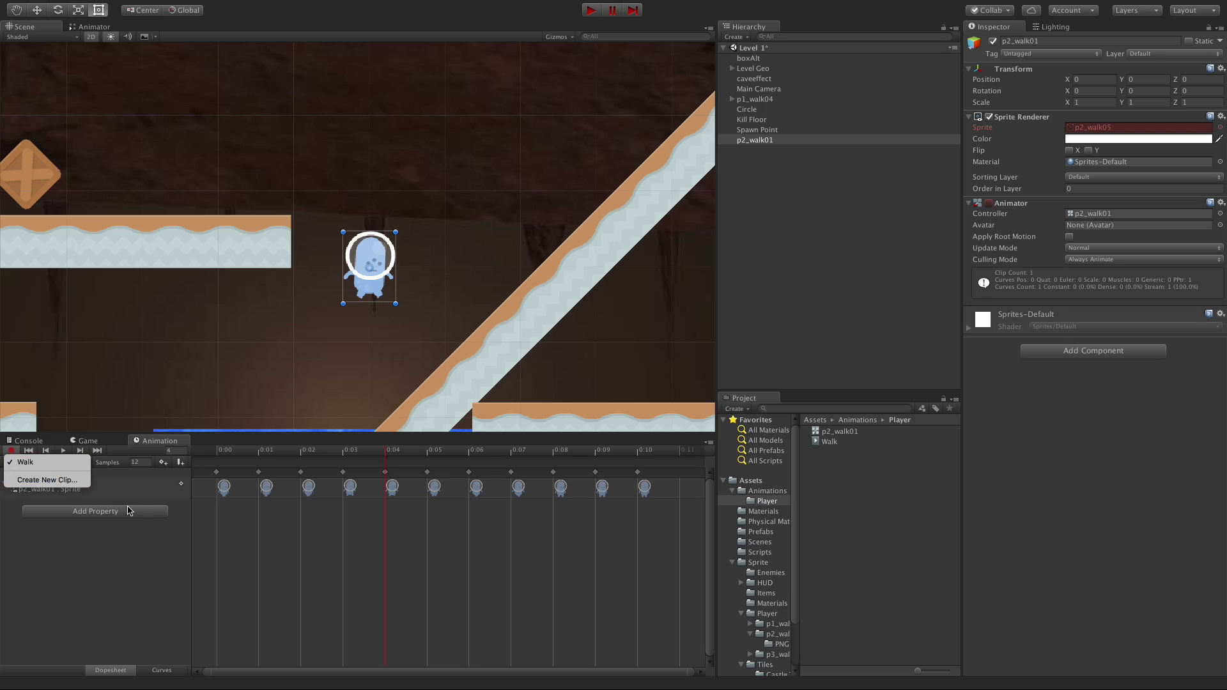
{"action": "left_click", "coordinate": [57, 463]}
{"action": "left_click", "coordinate": [29, 461]}
{"action": "left_click", "coordinate": [43, 483]}
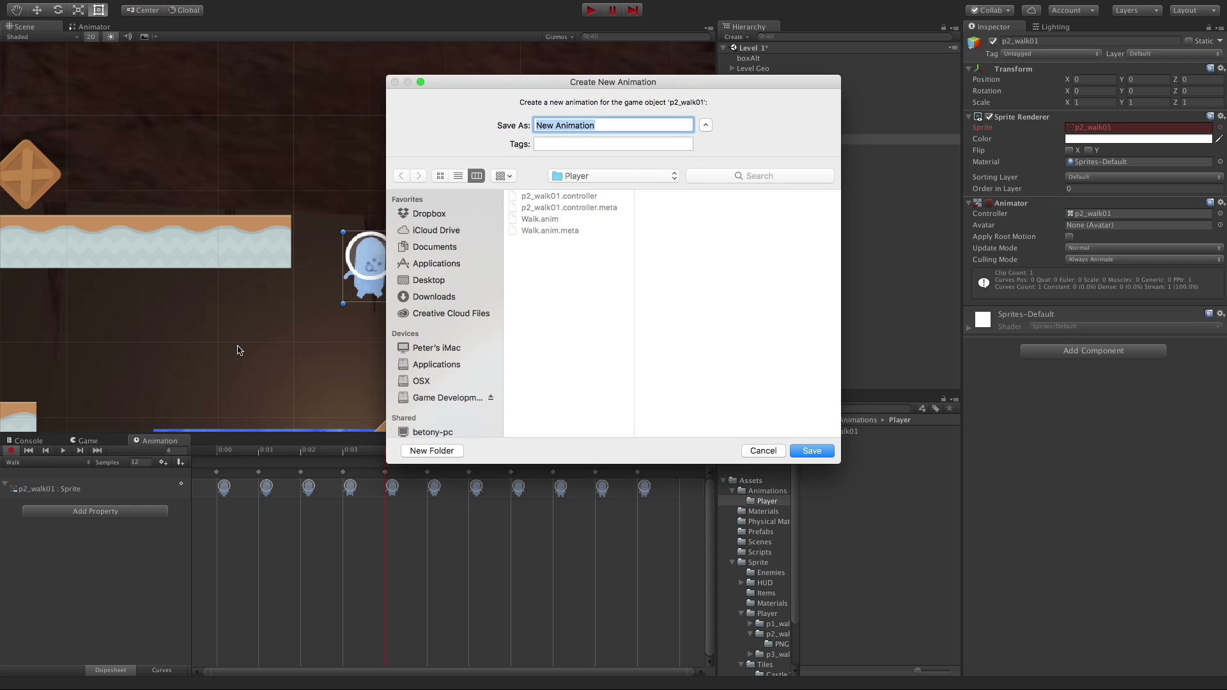
{"action": "type", "text": "Idle"}
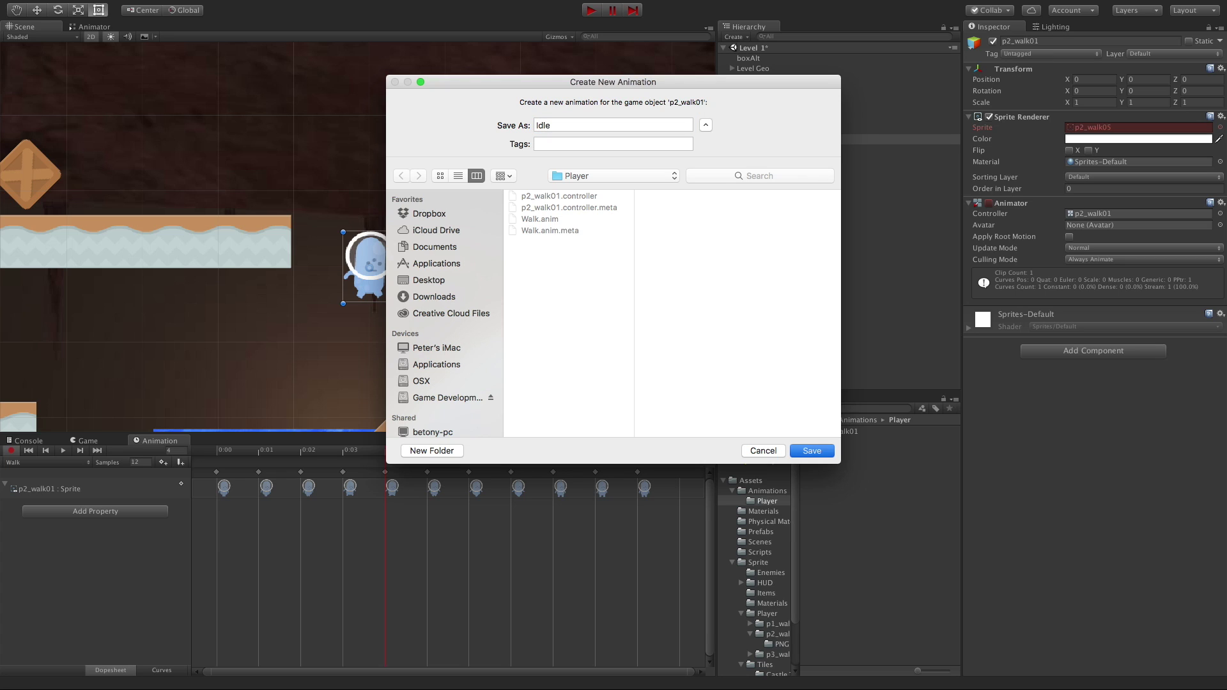
{"action": "key", "text": "Return"}
Step: Find p2_stand in Sprite > Player and add it as the Idle clip's keyframe at 0:00
{"action": "left_click", "coordinate": [772, 618]}
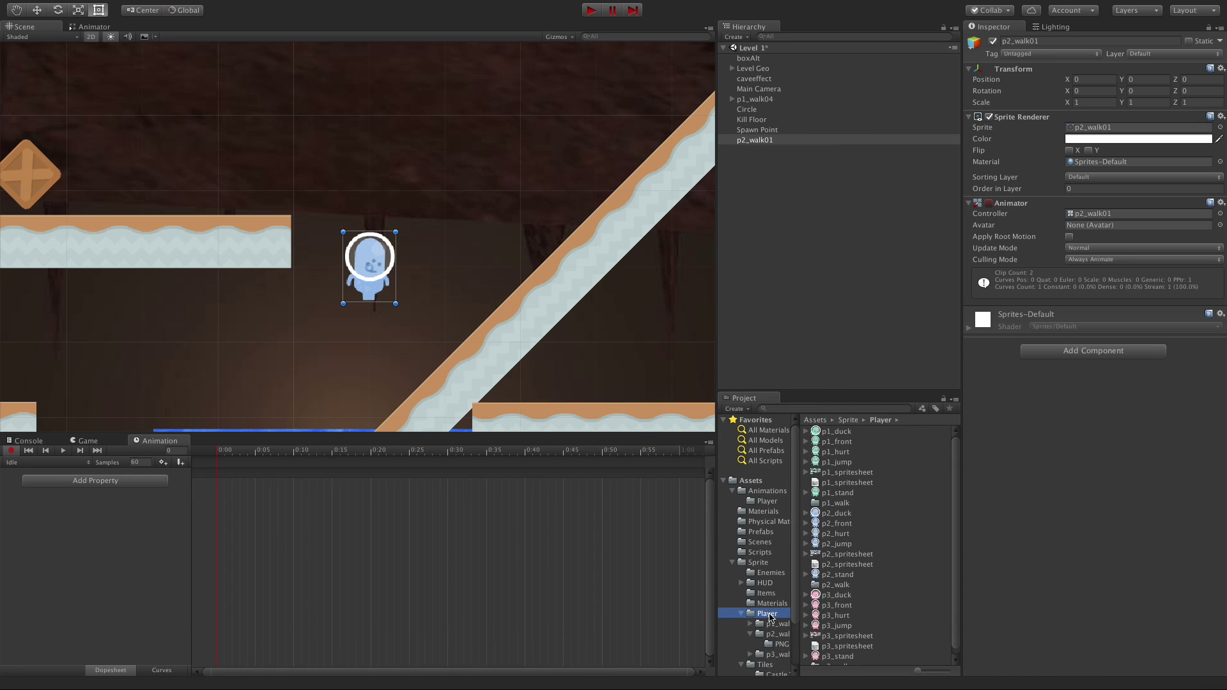
{"action": "left_click", "coordinate": [779, 634]}
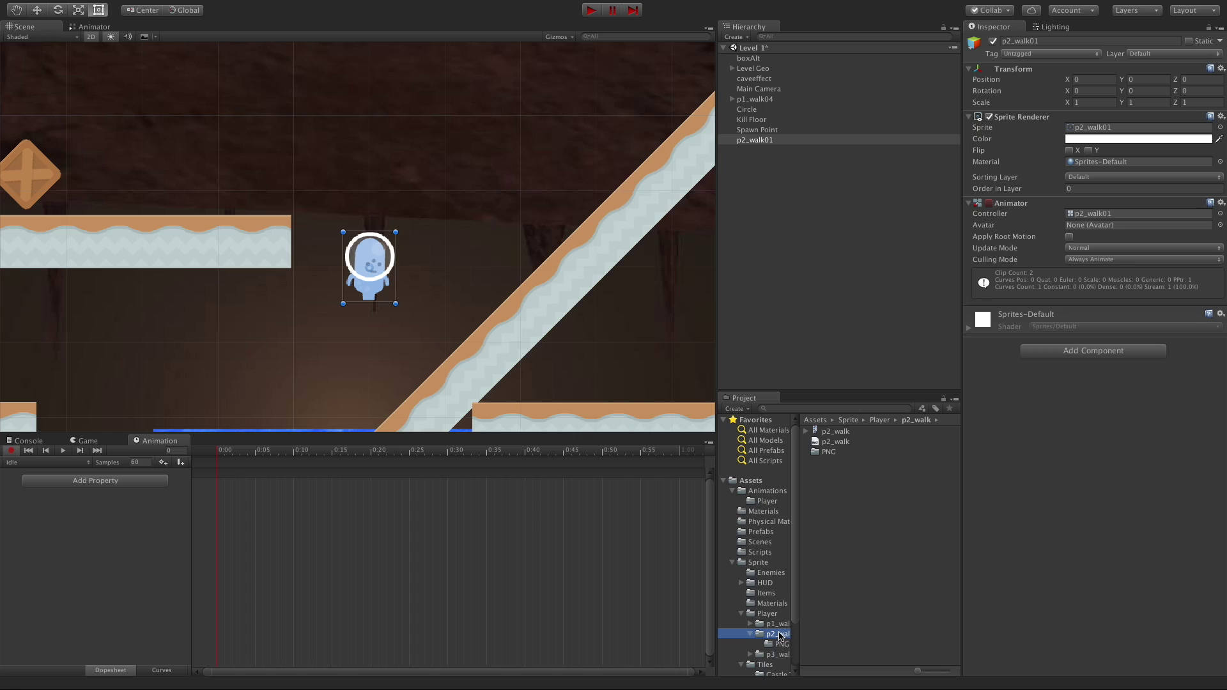
{"action": "left_click", "coordinate": [768, 614]}
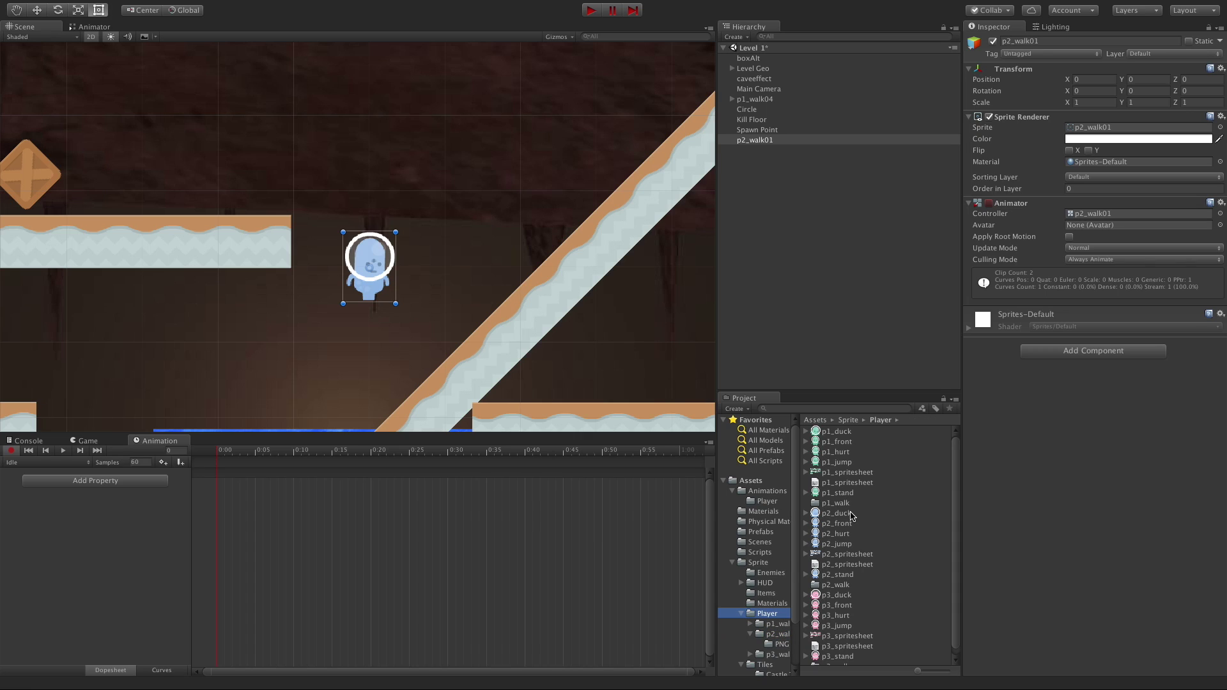
{"action": "scroll", "coordinate": [857, 516], "scroll_direction": "down", "scroll_amount": 1}
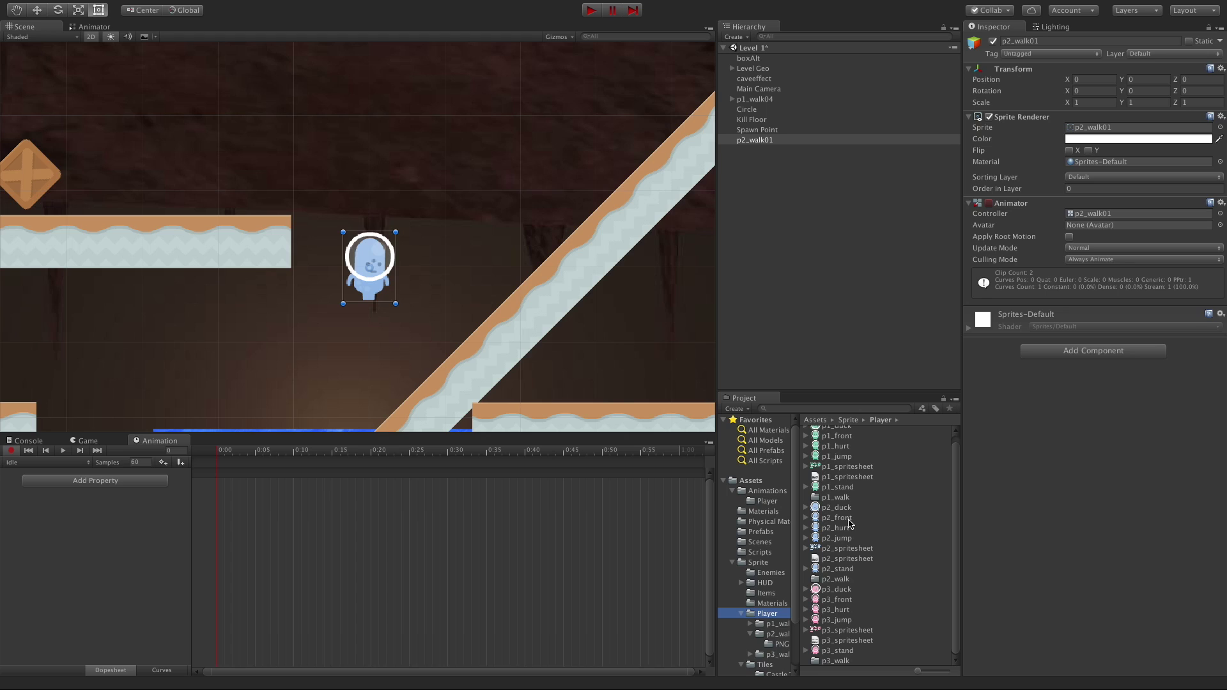
{"action": "left_click", "coordinate": [850, 519]}
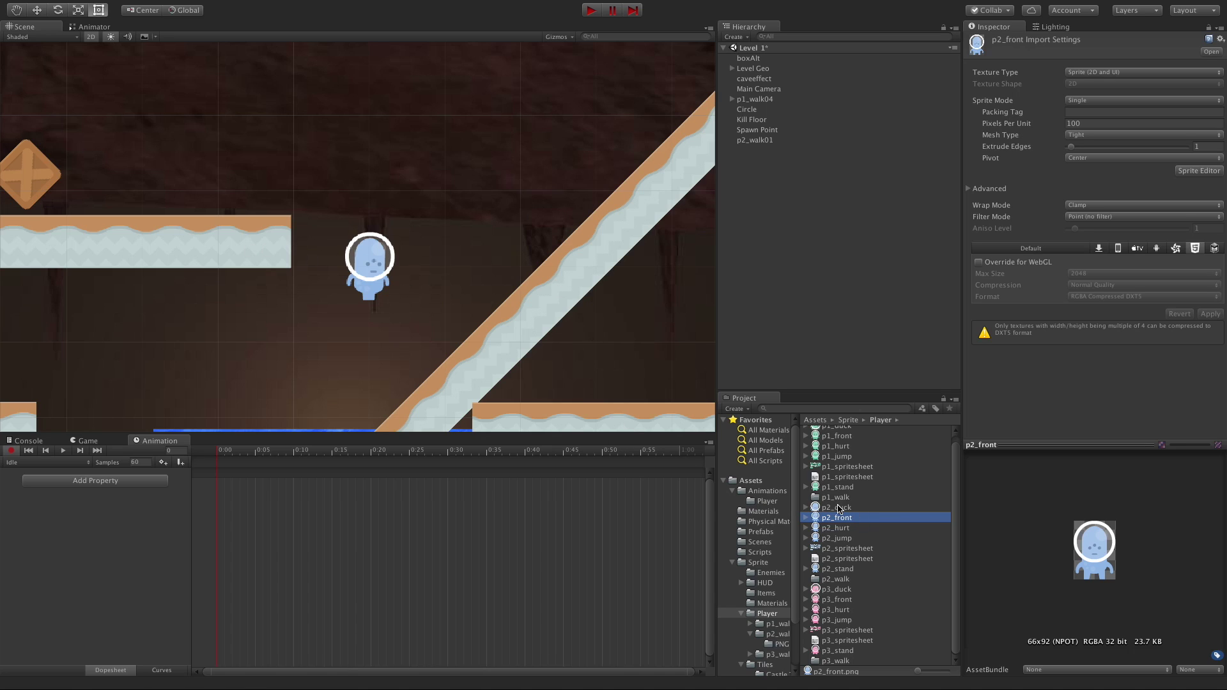
{"action": "left_click", "coordinate": [844, 580]}
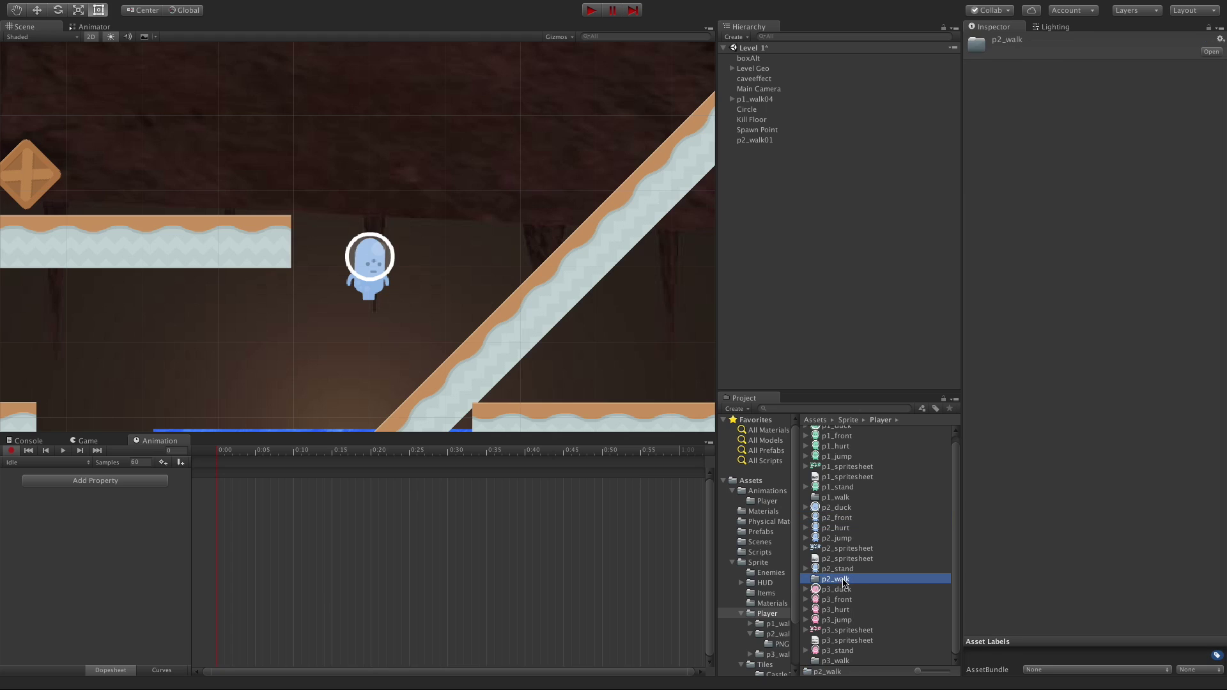
{"action": "left_click", "coordinate": [840, 569]}
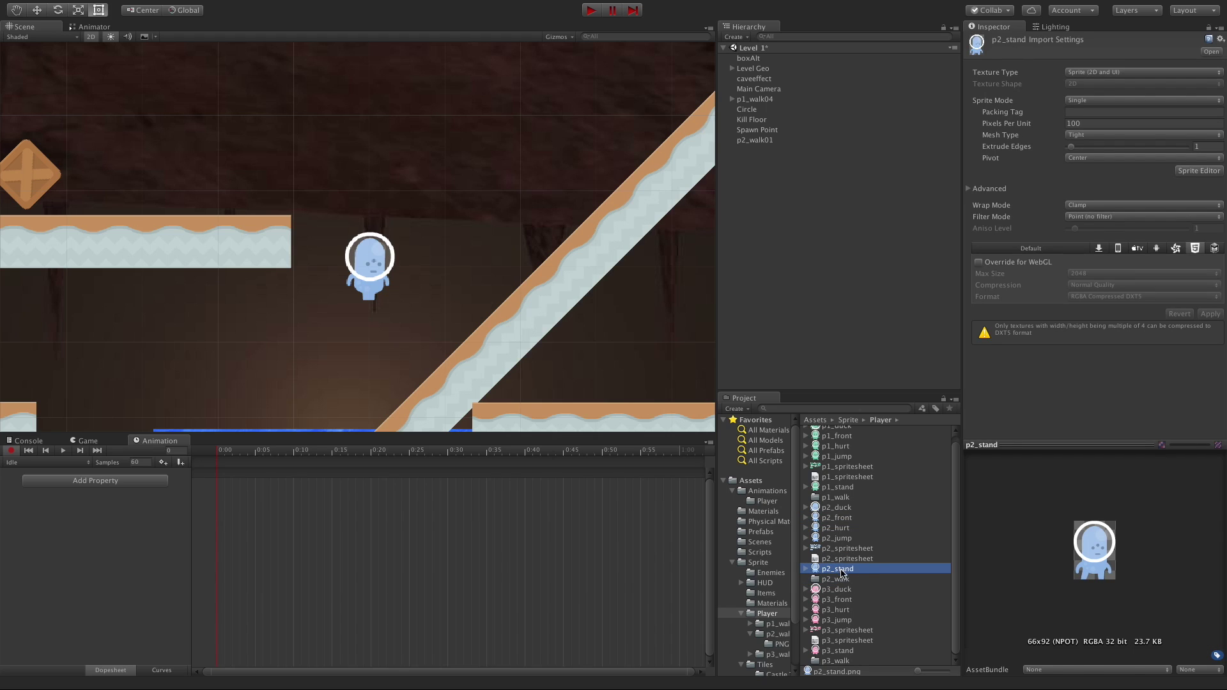
{"action": "left_click_drag", "start_coordinate": [818, 568], "coordinate": [234, 496]}
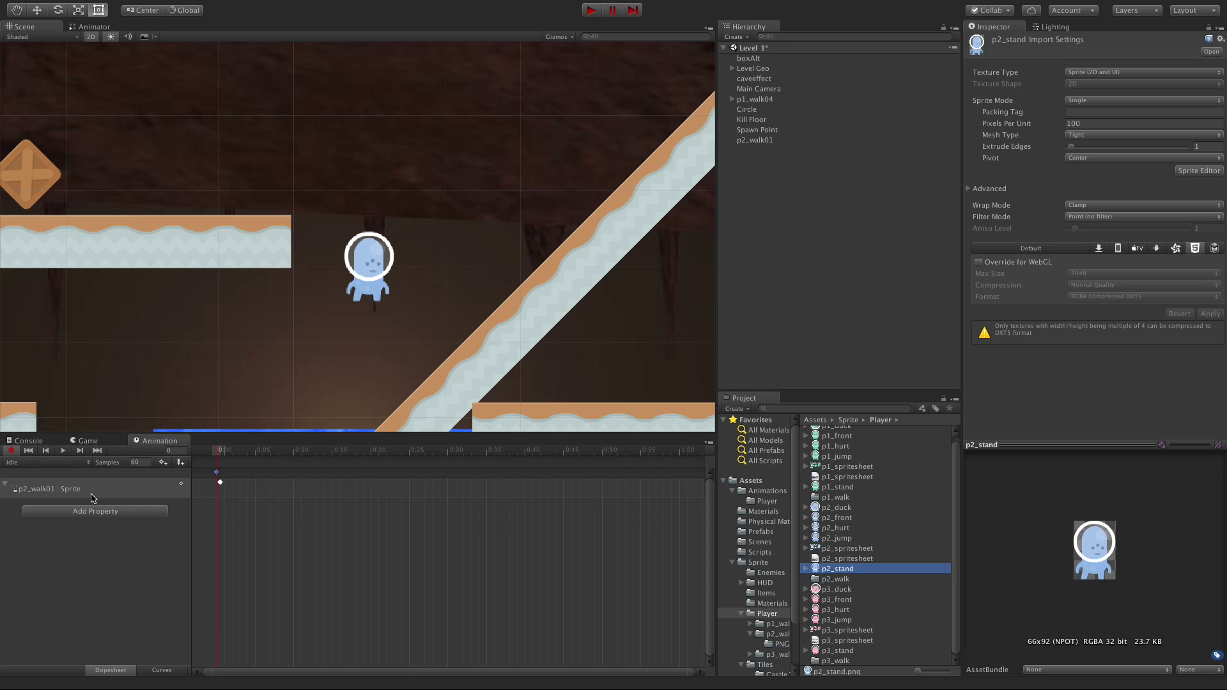
{"action": "left_click", "coordinate": [39, 463]}
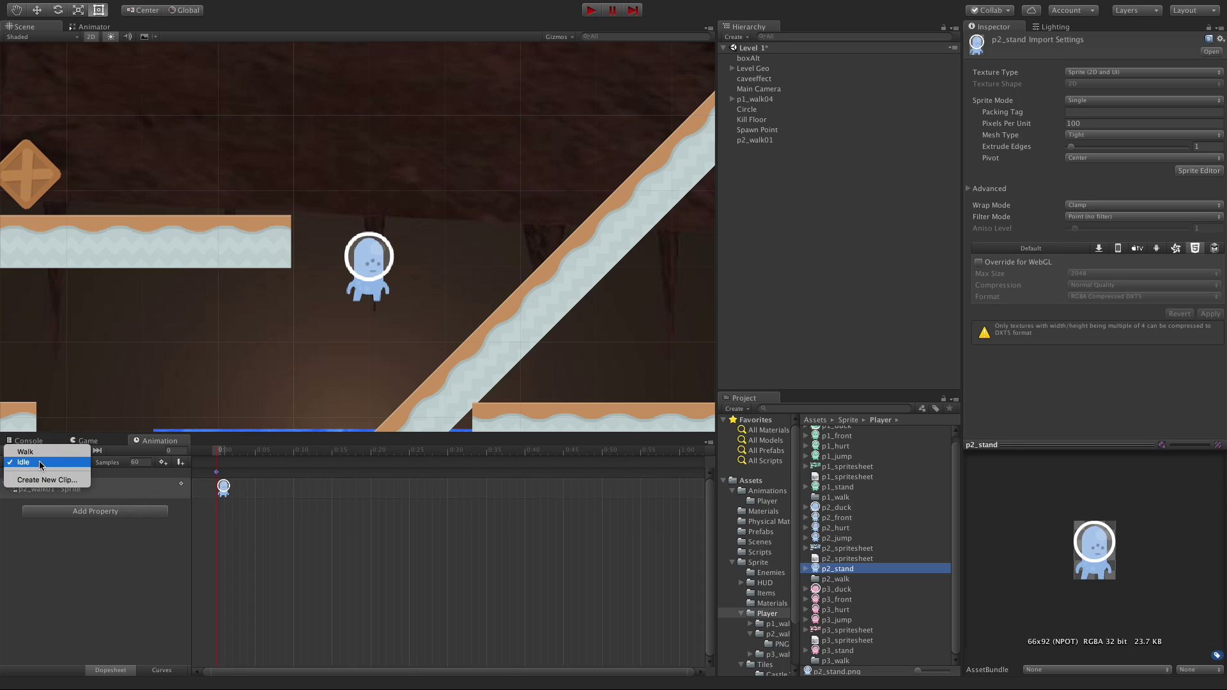
{"action": "left_click", "coordinate": [53, 489]}
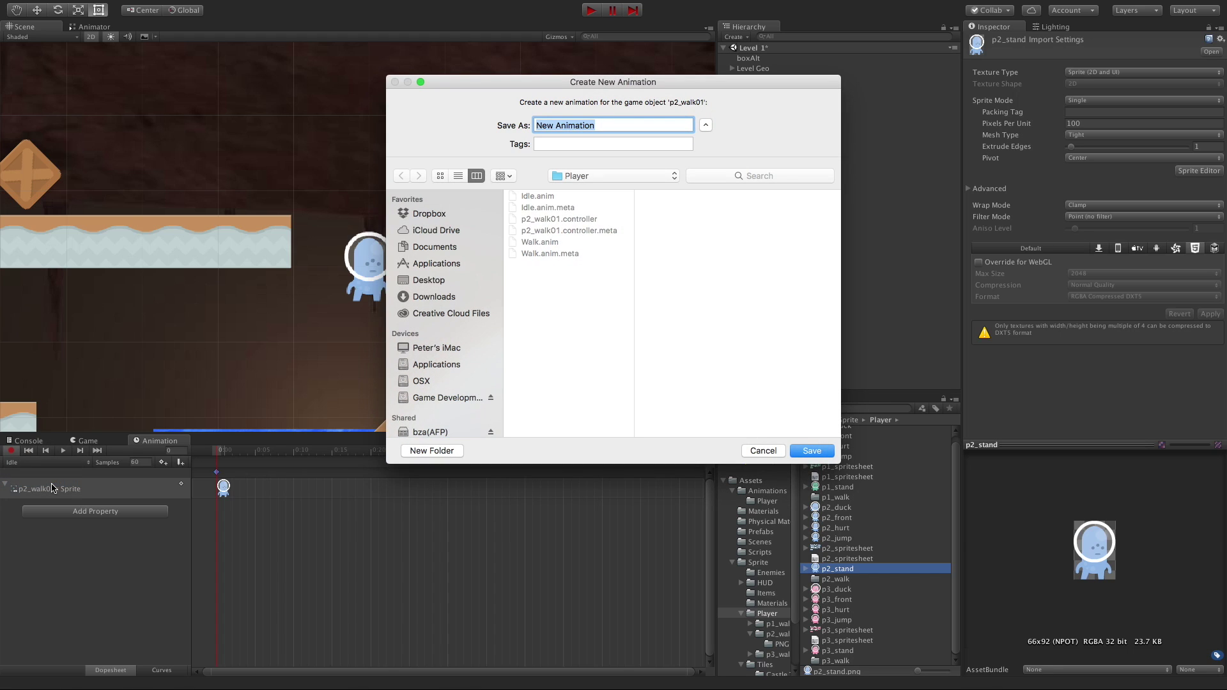
Step: Save the new clip as Jump, add p2_jump as its 0:00 keyframe, and preview it
{"action": "type", "text": "Jump"}
{"action": "key", "text": "Return"}
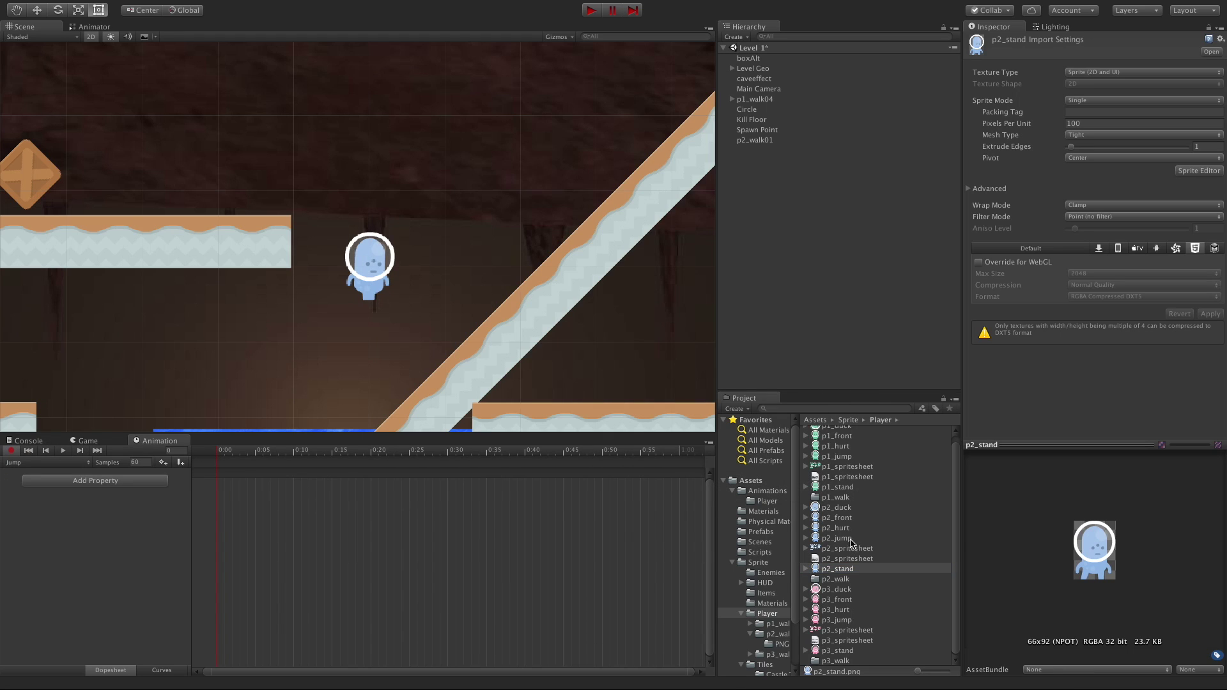
{"action": "left_click", "coordinate": [845, 539]}
{"action": "left_click_drag", "start_coordinate": [847, 541], "coordinate": [230, 492]}
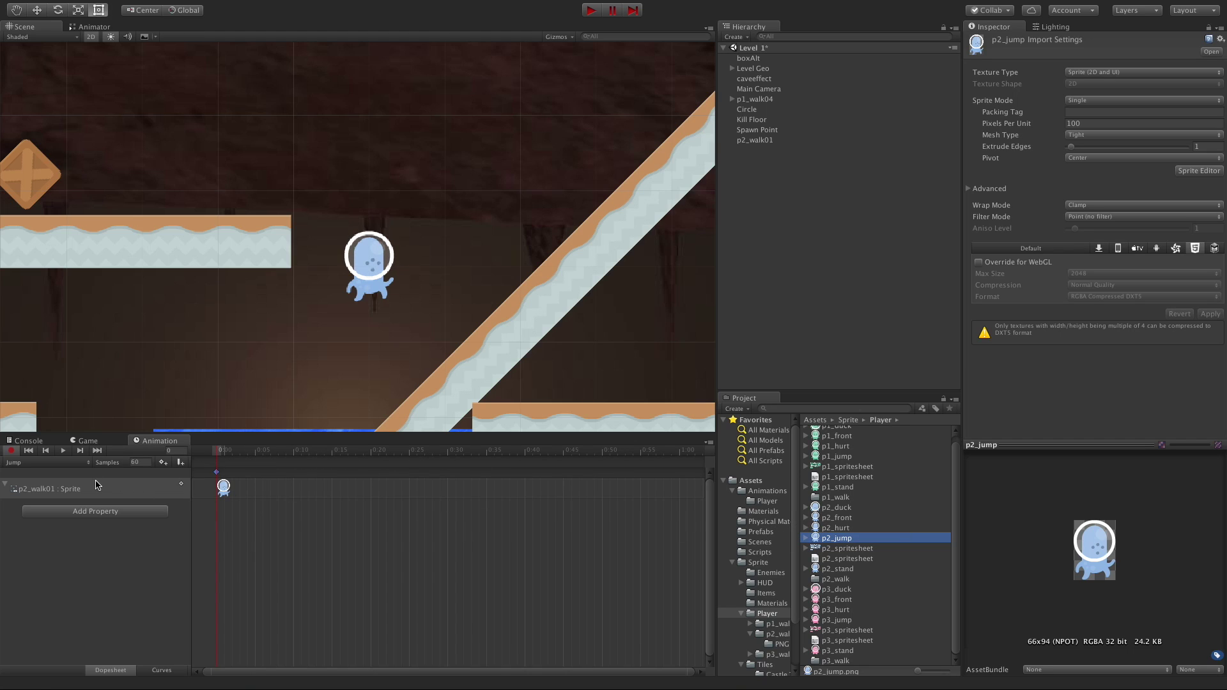
{"action": "left_click", "coordinate": [63, 451]}
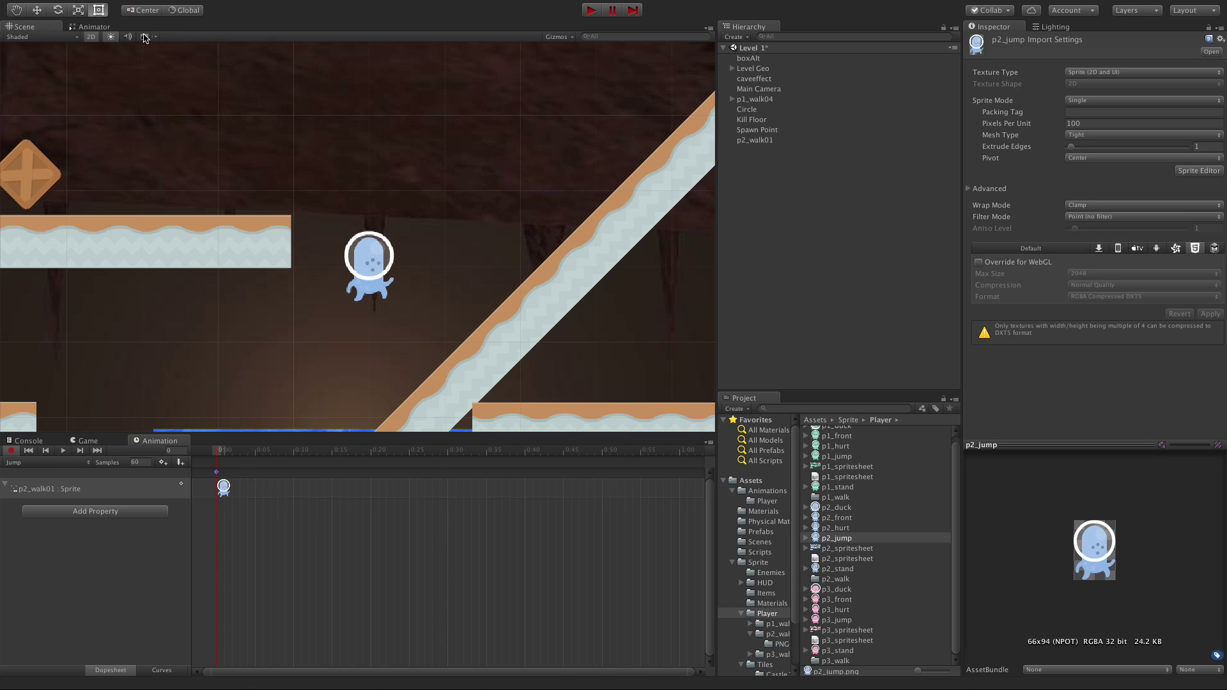
Step: In the Animator graph, arrange Walk up-right, Idle beneath it, and Jump above Any State
{"action": "left_click", "coordinate": [95, 26]}
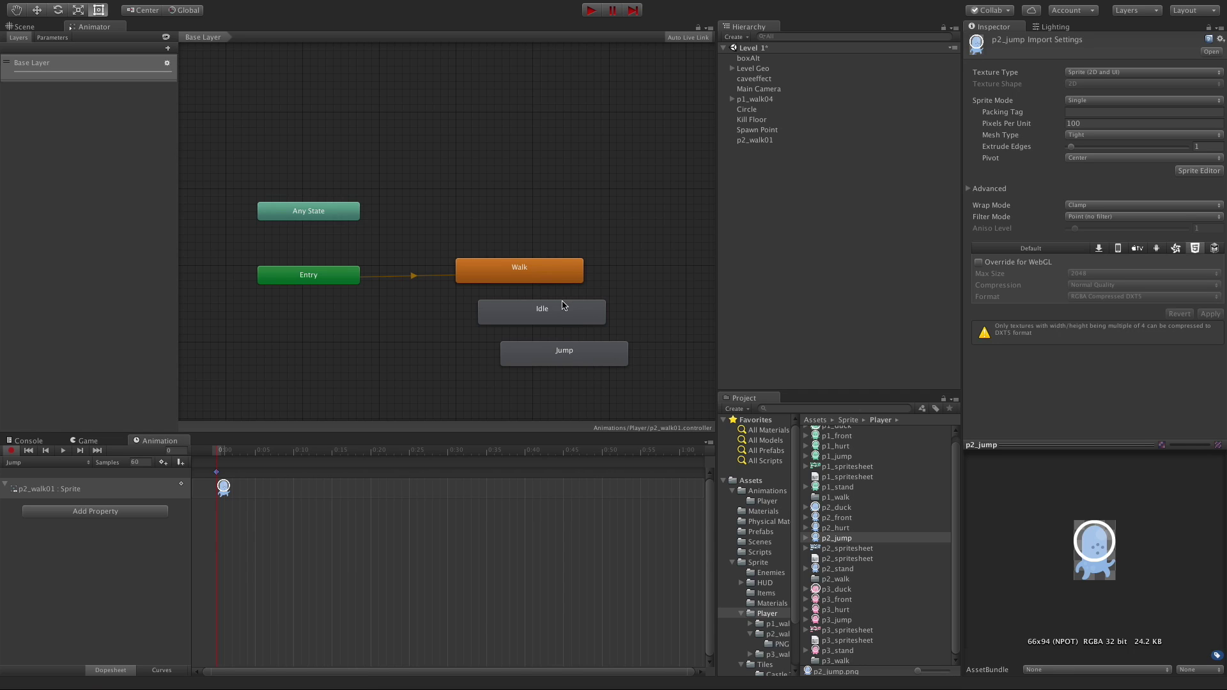
{"action": "left_click_drag", "start_coordinate": [554, 275], "coordinate": [584, 206]}
{"action": "left_click_drag", "start_coordinate": [534, 325], "coordinate": [542, 291]}
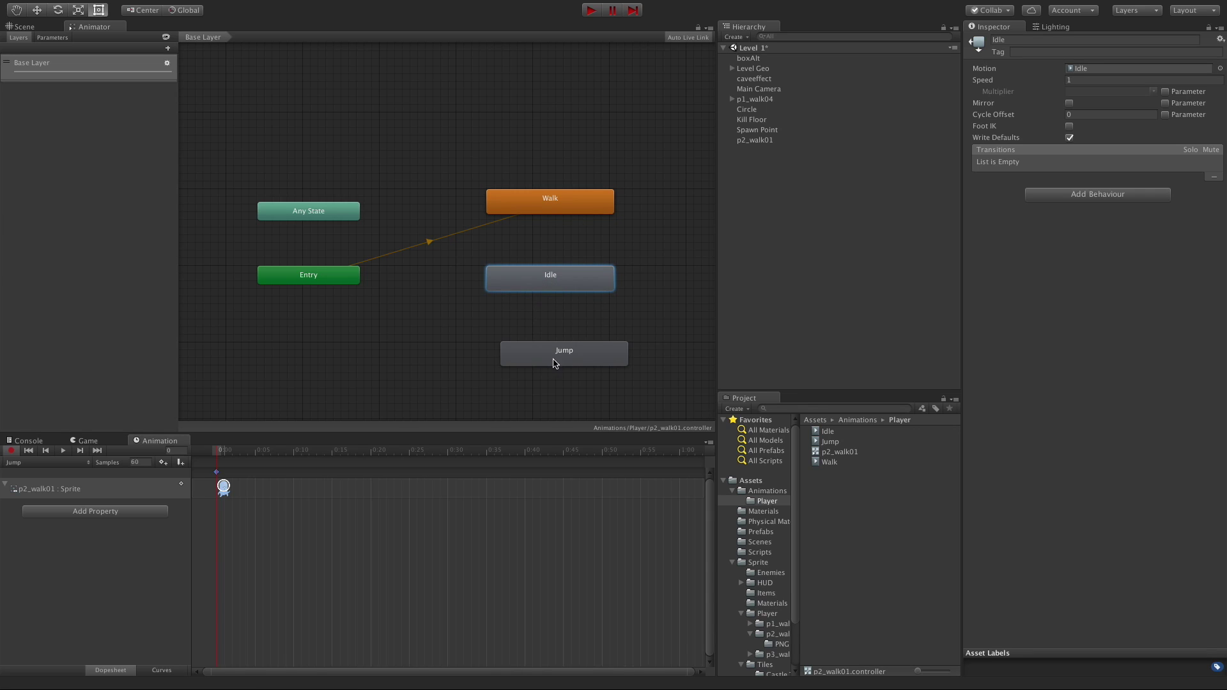
{"action": "left_click_drag", "start_coordinate": [554, 362], "coordinate": [418, 147]}
{"action": "scroll", "coordinate": [445, 179], "scroll_direction": "up", "scroll_amount": 3}
{"action": "scroll", "coordinate": [444, 181], "scroll_direction": "down", "scroll_amount": 6}
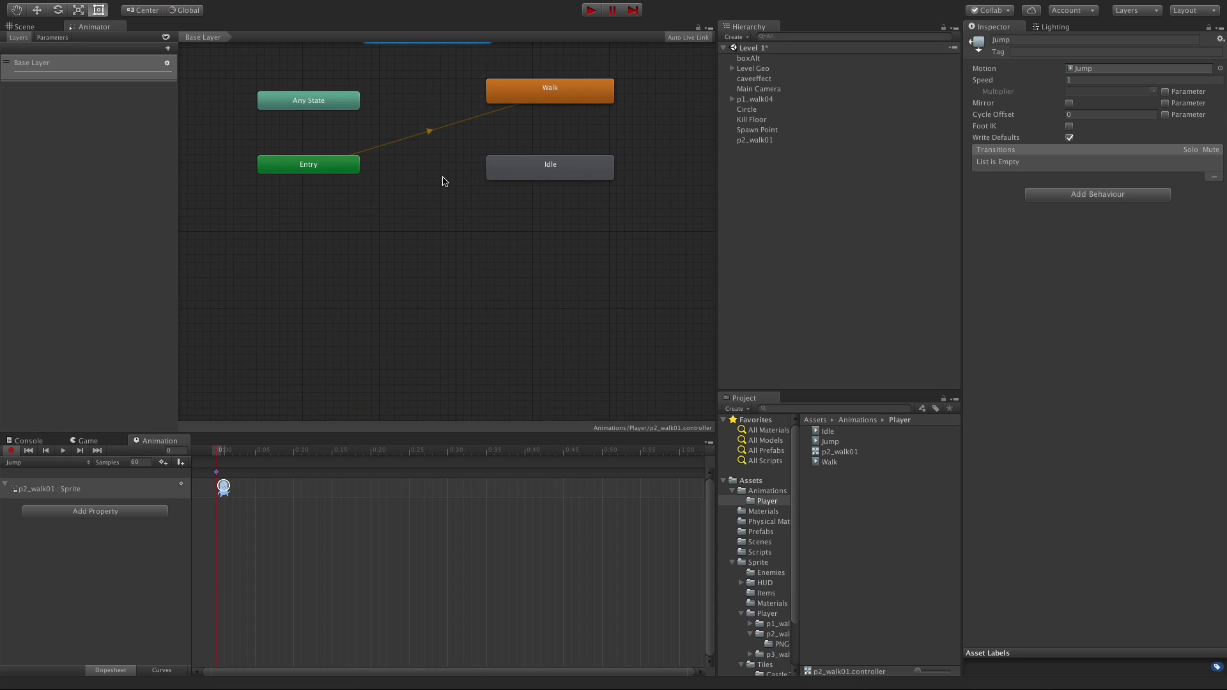
{"action": "scroll", "coordinate": [444, 181], "scroll_direction": "up", "scroll_amount": 3}
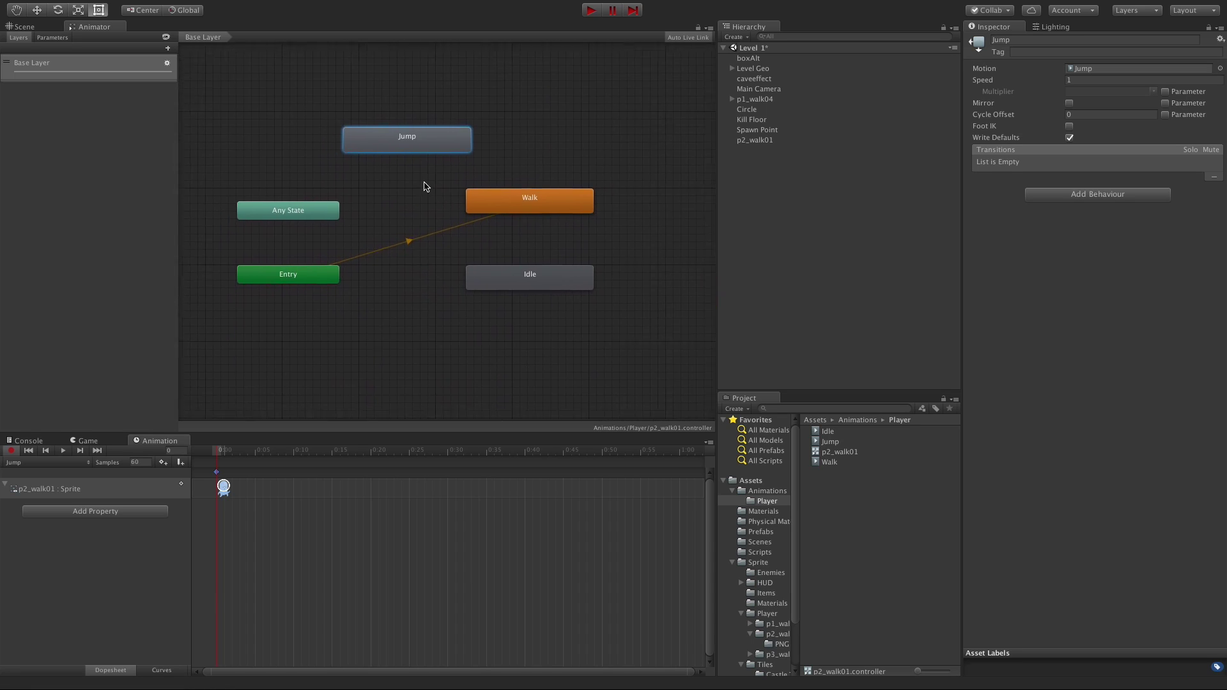
{"action": "scroll", "coordinate": [427, 184], "scroll_direction": "left", "scroll_amount": 3}
{"action": "middle_click_drag", "start_coordinate": [505, 178], "coordinate": [315, 210]}
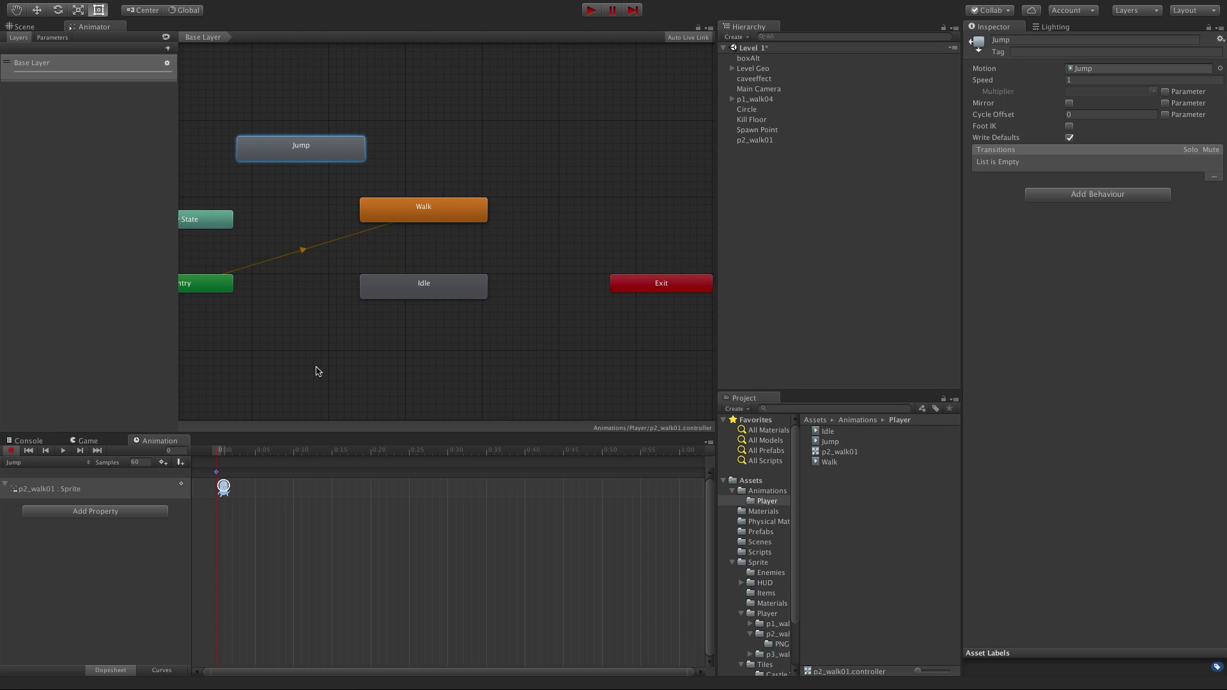
{"action": "middle_click_drag", "start_coordinate": [317, 367], "coordinate": [471, 345]}
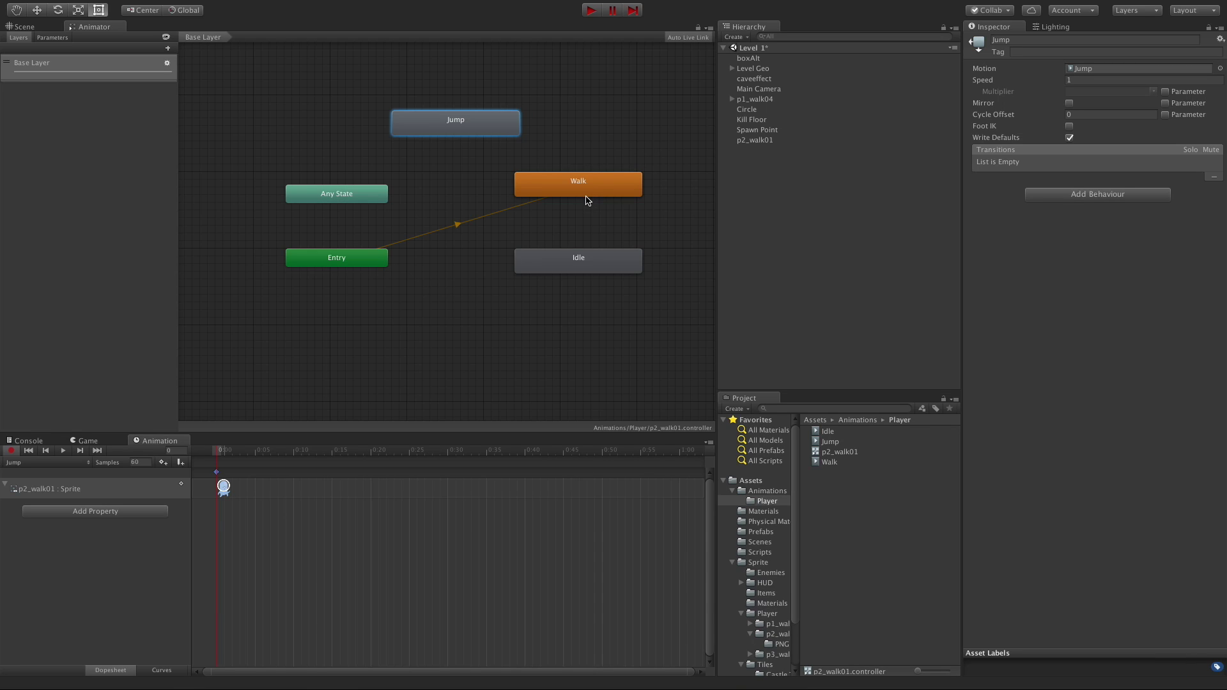
Step: Set Idle as the Layer Default State and nudge the Idle and Walk nodes left
{"action": "left_click", "coordinate": [583, 265]}
{"action": "right_click", "coordinate": [583, 265]}
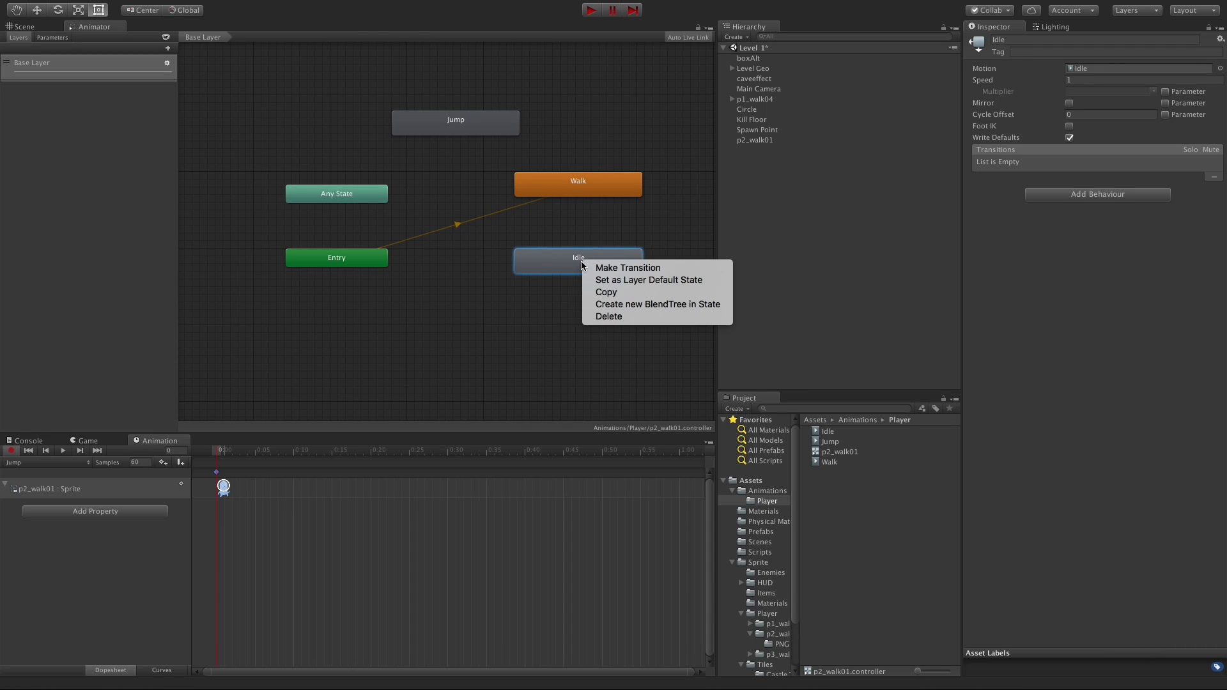
{"action": "left_click", "coordinate": [638, 280]}
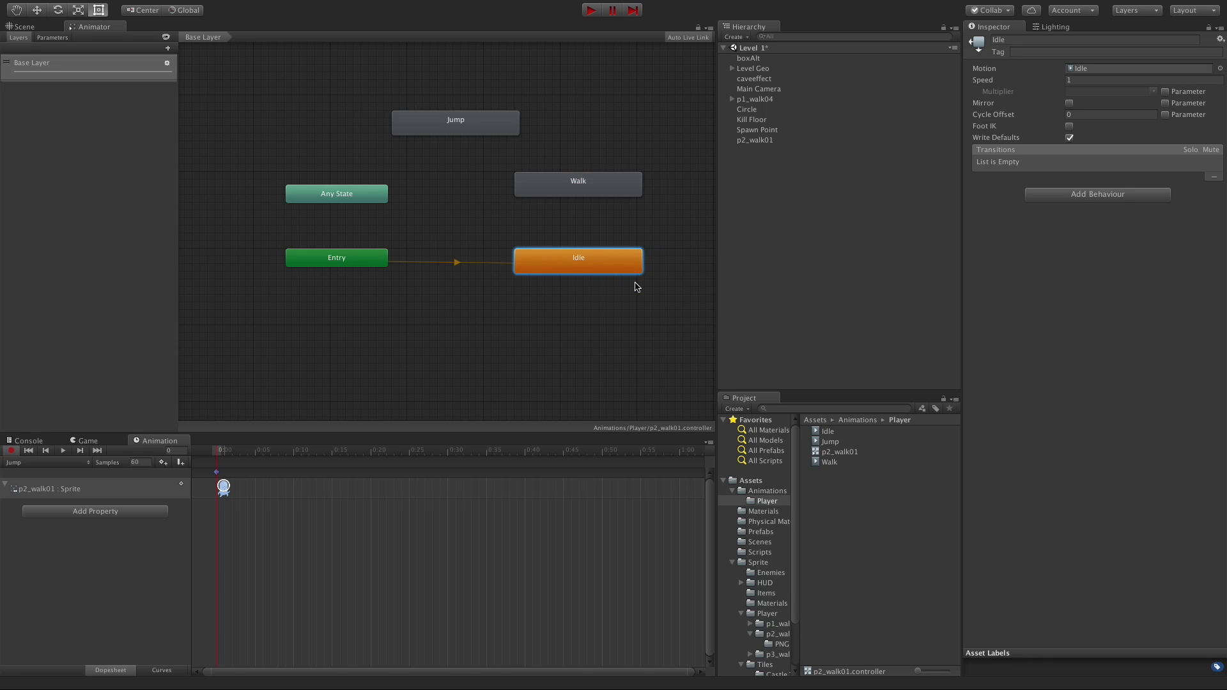
{"action": "left_click_drag", "start_coordinate": [605, 263], "coordinate": [556, 260]}
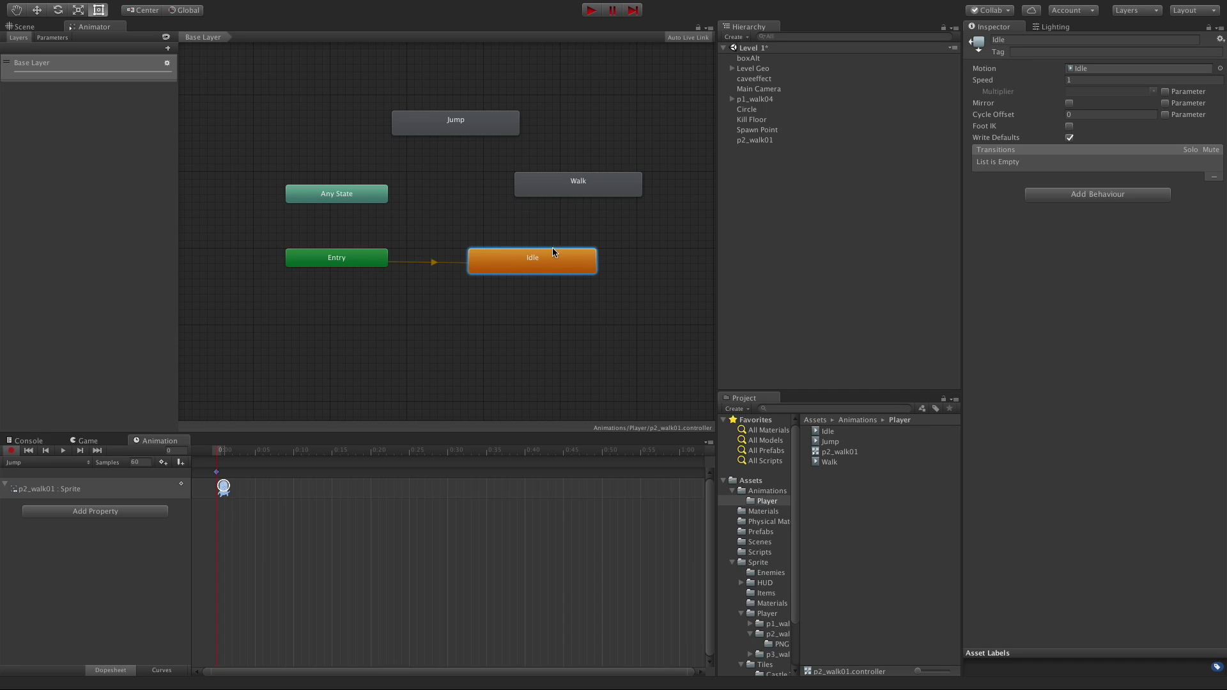
{"action": "left_click_drag", "start_coordinate": [580, 176], "coordinate": [542, 184]}
Step: Return to the Scene and run the game in play mode to test the level, then stop it
{"action": "left_click", "coordinate": [22, 27]}
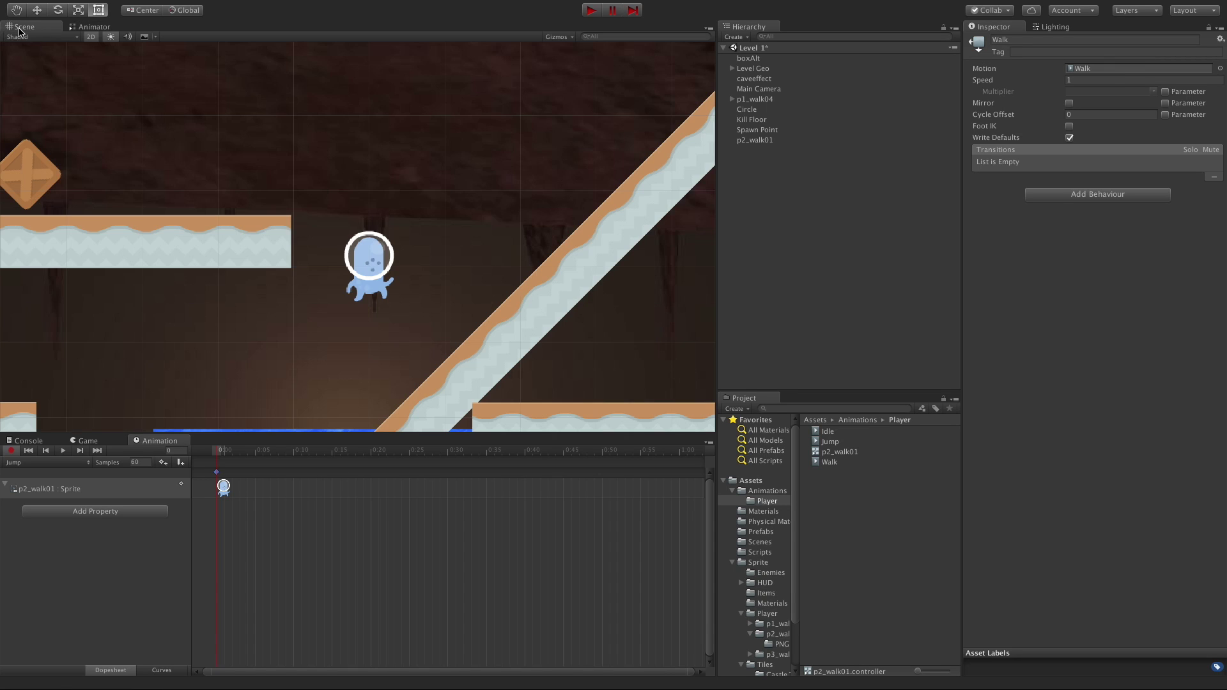
{"action": "left_click", "coordinate": [752, 99]}
{"action": "left_click", "coordinate": [996, 42]}
{"action": "left_click", "coordinate": [592, 10]}
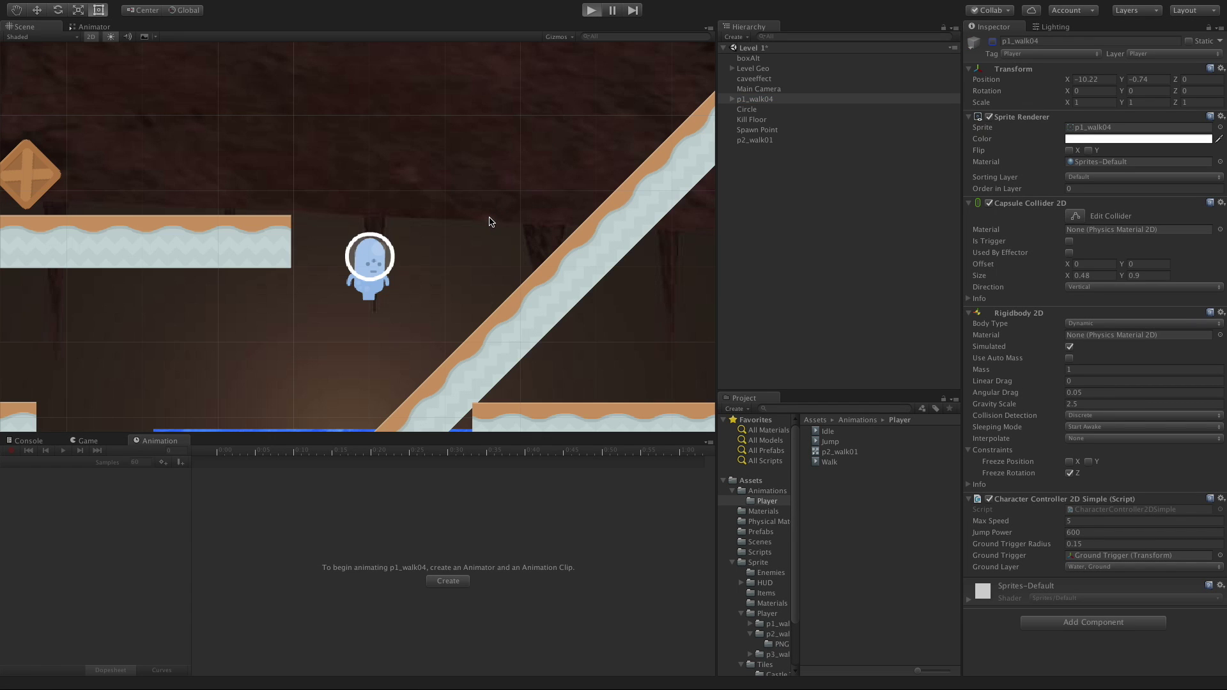
{"action": "key", "text": "ctrl+p"}
{"action": "left_click", "coordinate": [592, 10]}
Step: Open p2_walk01's Idle clip in the Animation window and exit play mode
{"action": "left_click", "coordinate": [746, 140]}
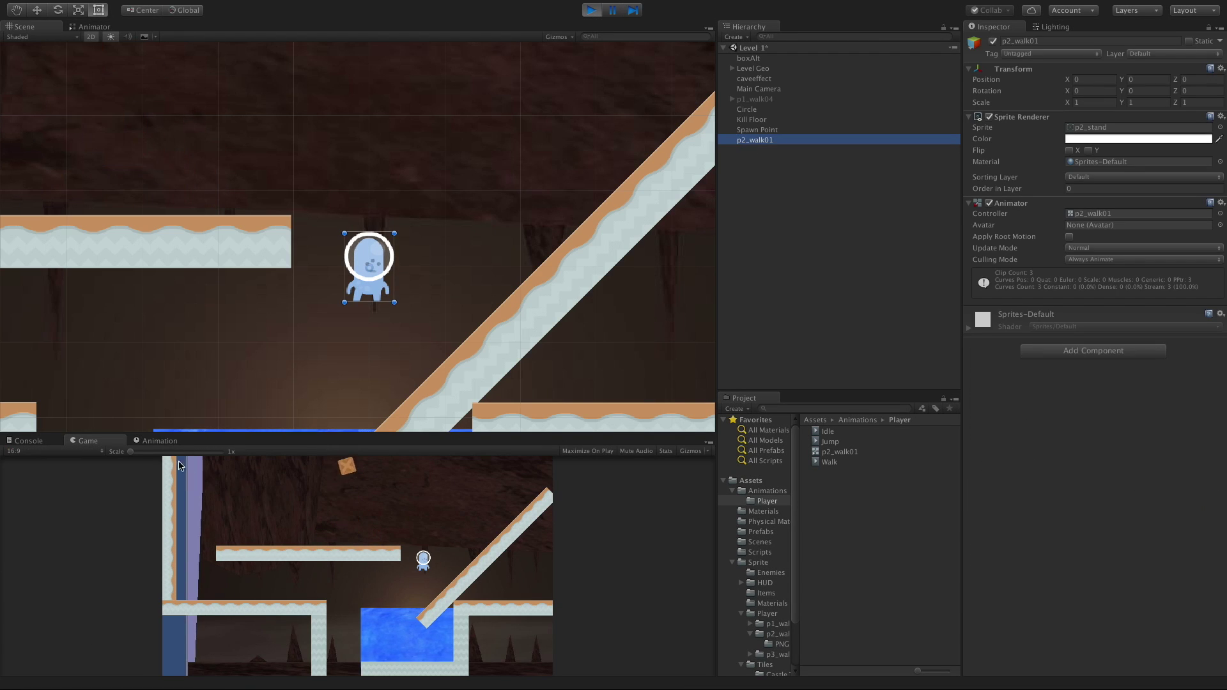
{"action": "left_click", "coordinate": [158, 441]}
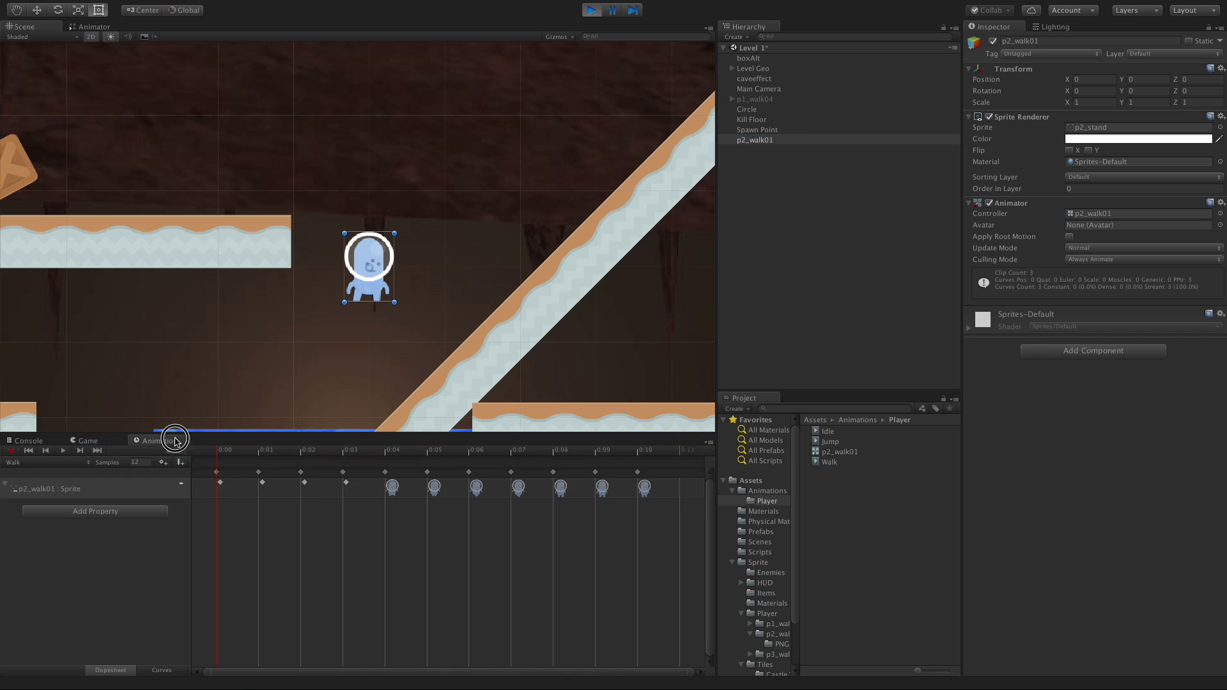
{"action": "left_click", "coordinate": [40, 463]}
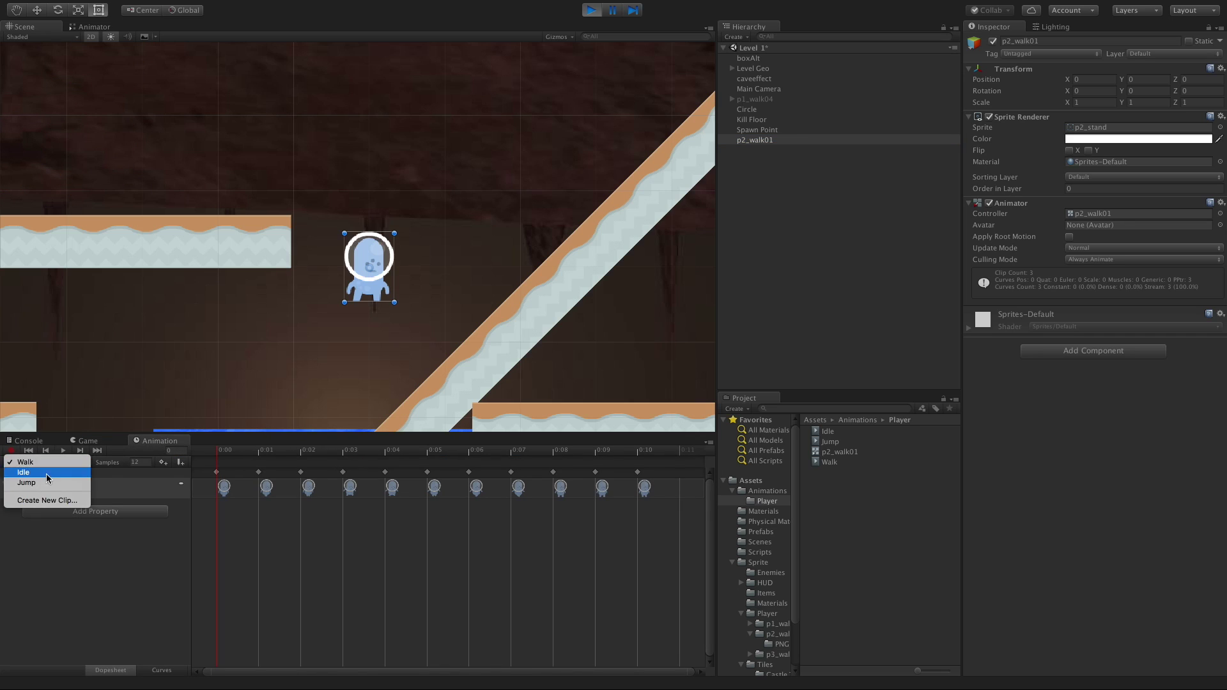
{"action": "left_click", "coordinate": [54, 476]}
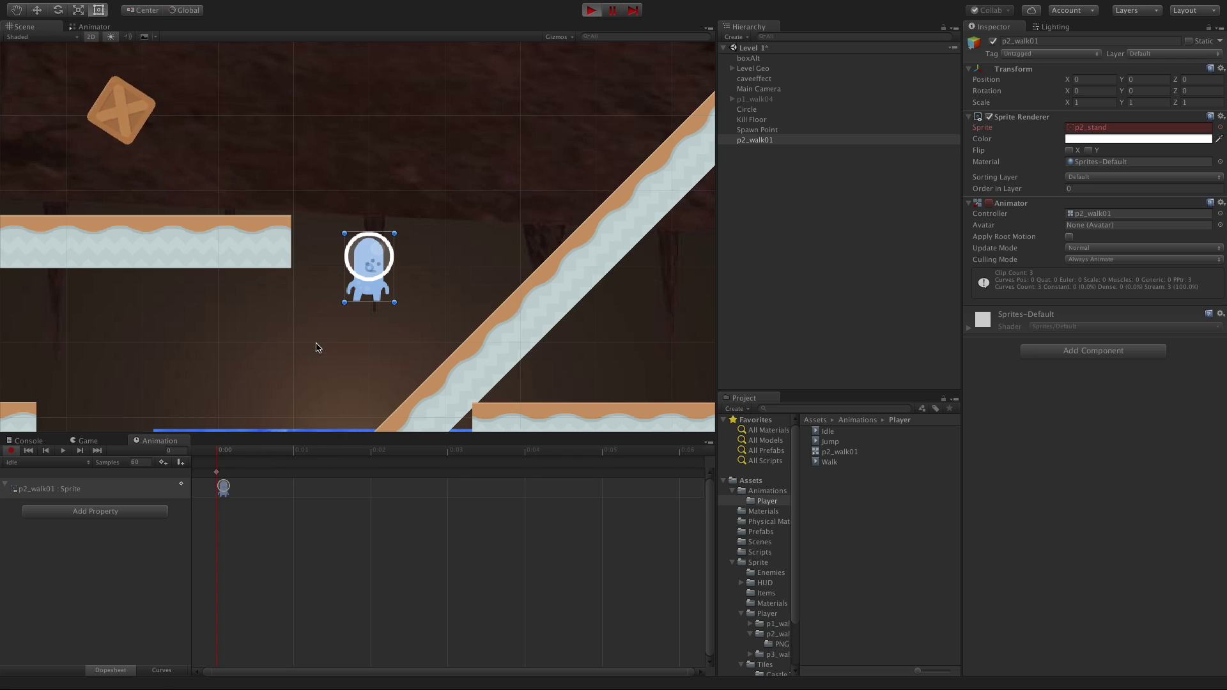
{"action": "left_click", "coordinate": [592, 10]}
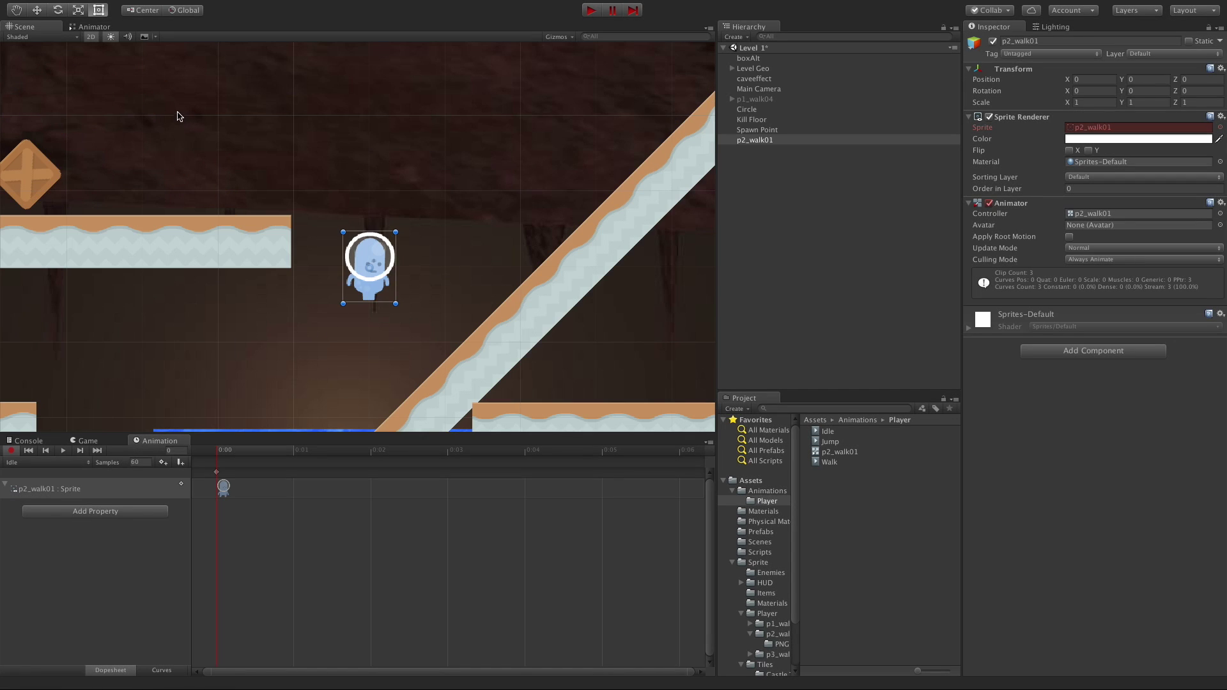
Step: In the Animator graph, create a transition from the Idle state to the Walk state
{"action": "left_click", "coordinate": [110, 28]}
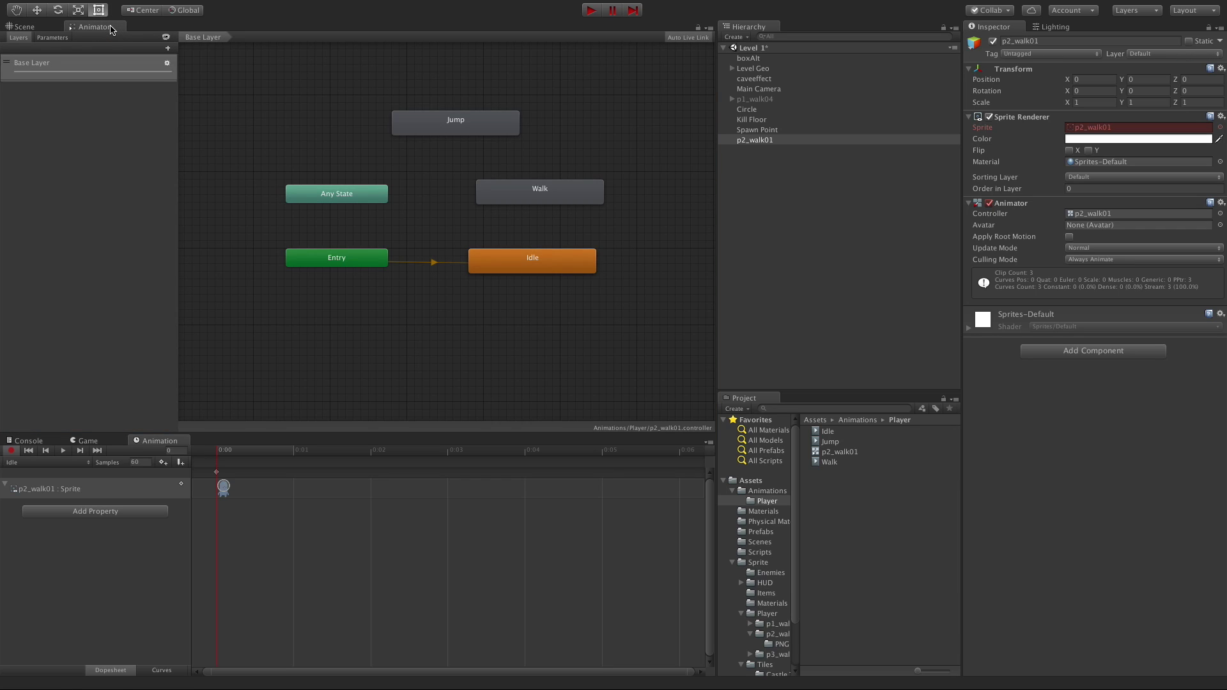
{"action": "left_click", "coordinate": [499, 191]}
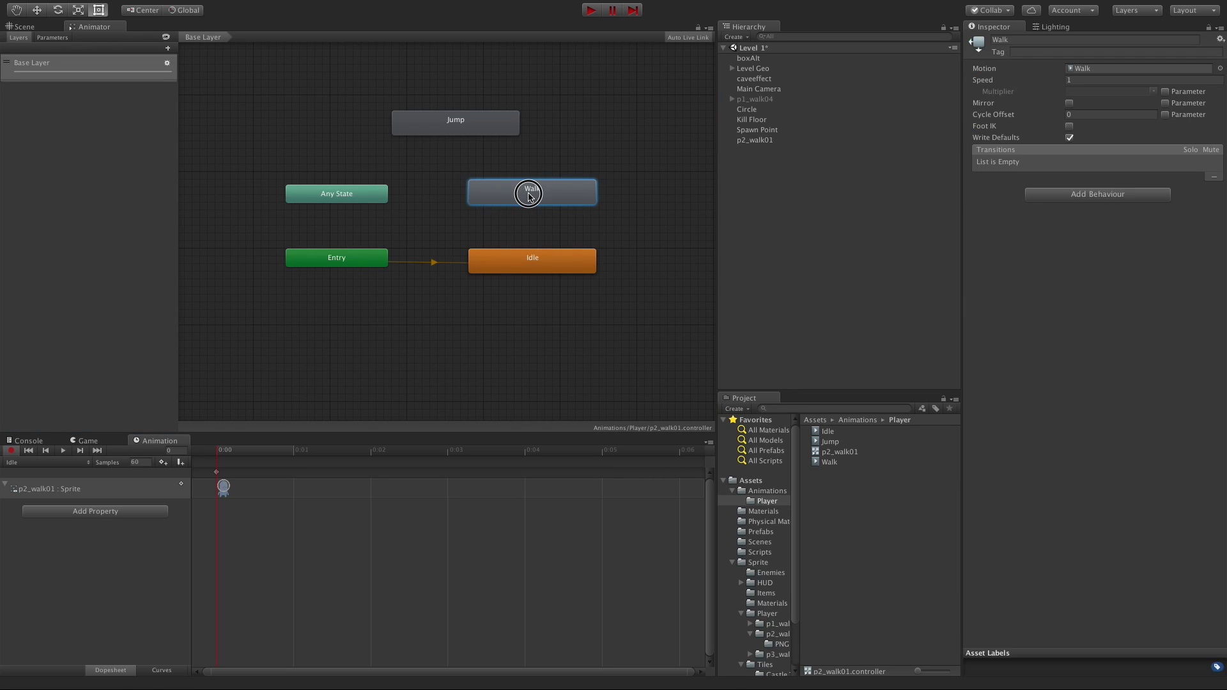
{"action": "left_click_drag", "start_coordinate": [523, 189], "coordinate": [530, 207]}
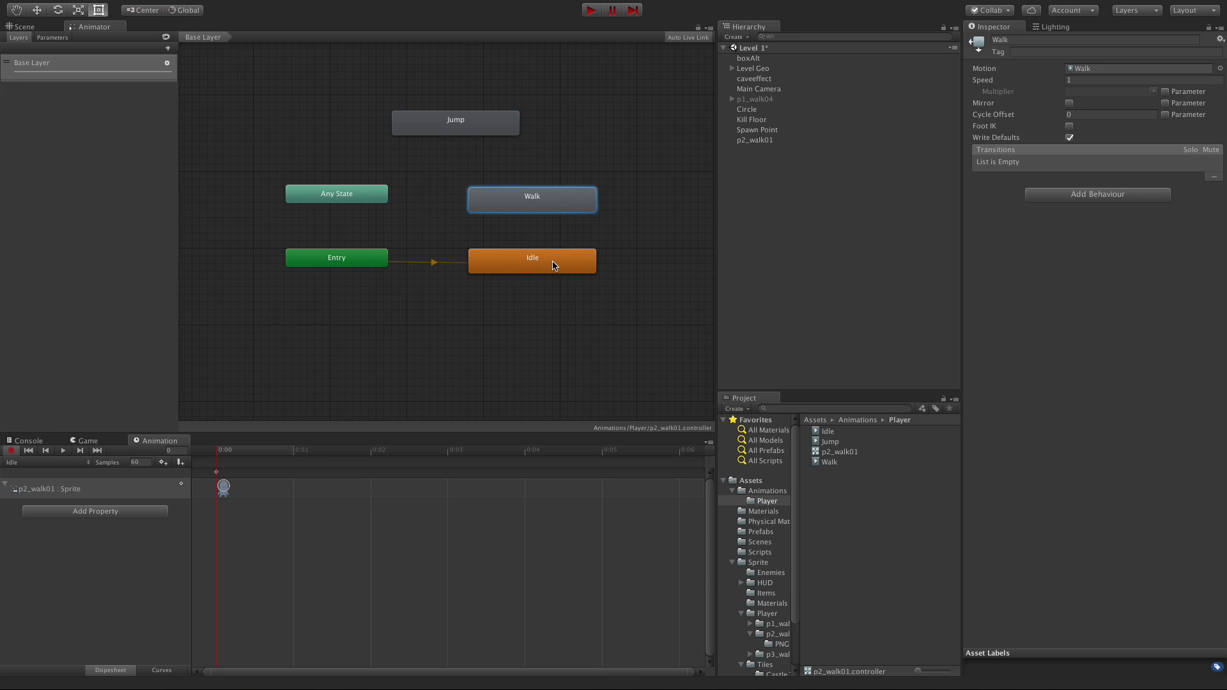
{"action": "left_click", "coordinate": [521, 267]}
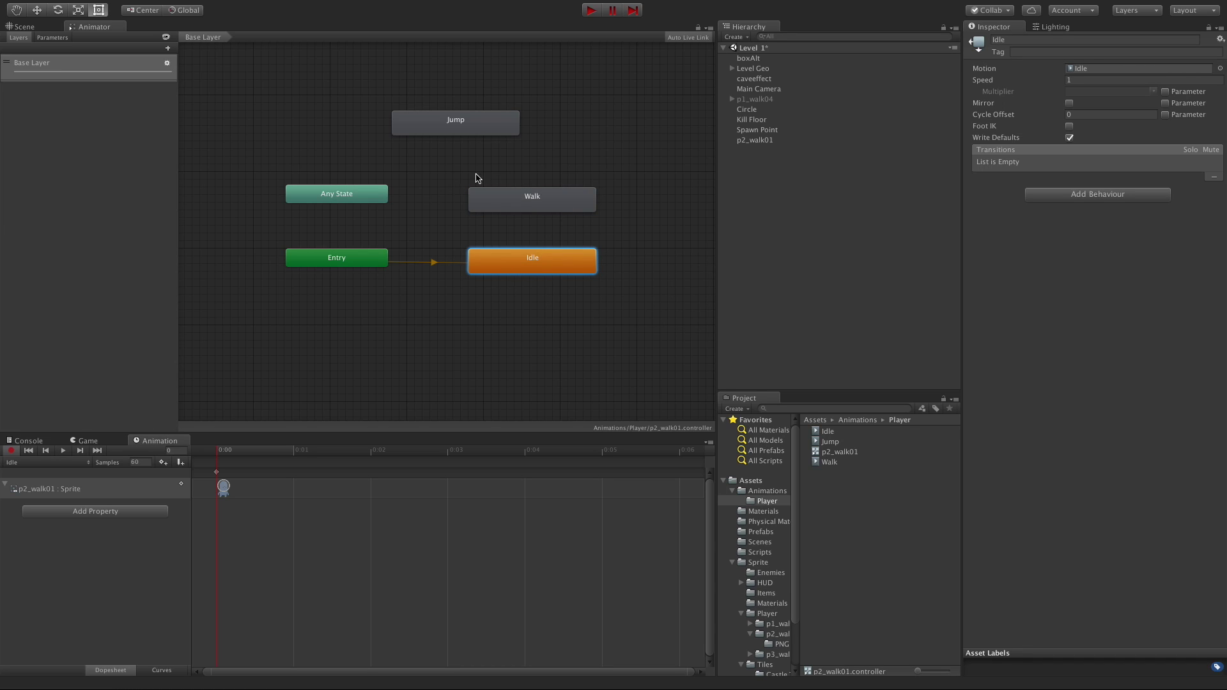
{"action": "right_click", "coordinate": [547, 260]}
{"action": "left_click", "coordinate": [584, 267]}
{"action": "left_click", "coordinate": [571, 208]}
Step: Add the return transition from Walk back to Idle, then inspect the Idle-to-Walk transition
{"action": "right_click", "coordinate": [513, 206]}
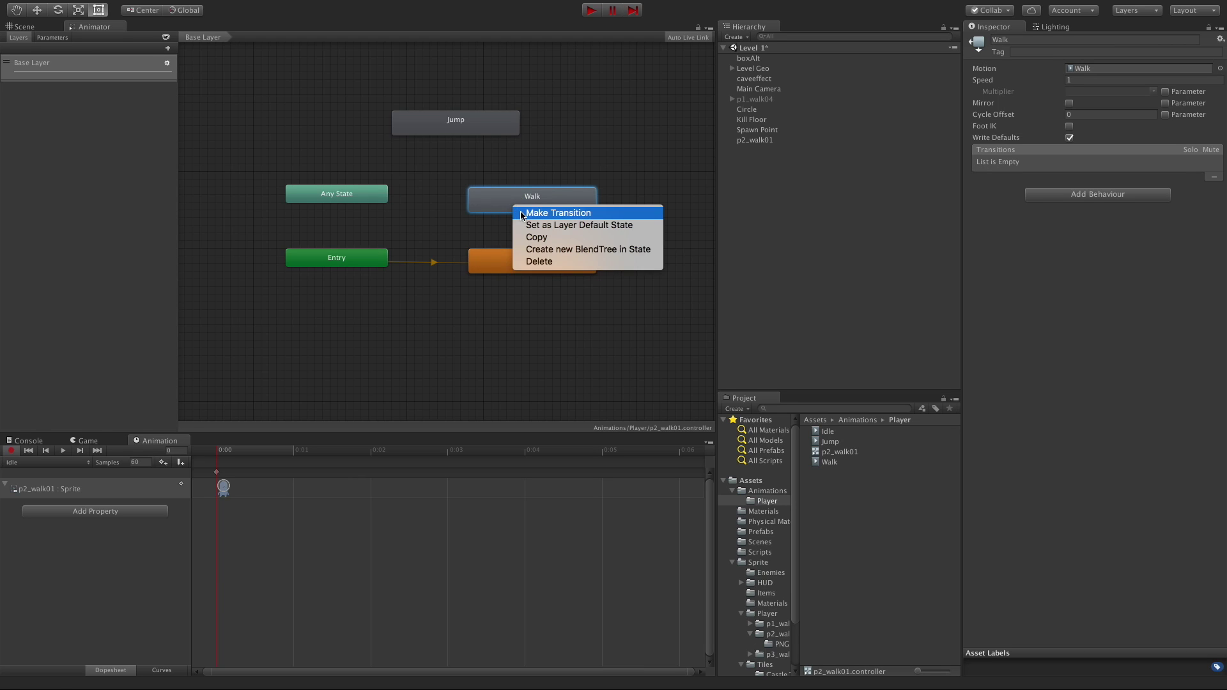
{"action": "left_click", "coordinate": [526, 215]}
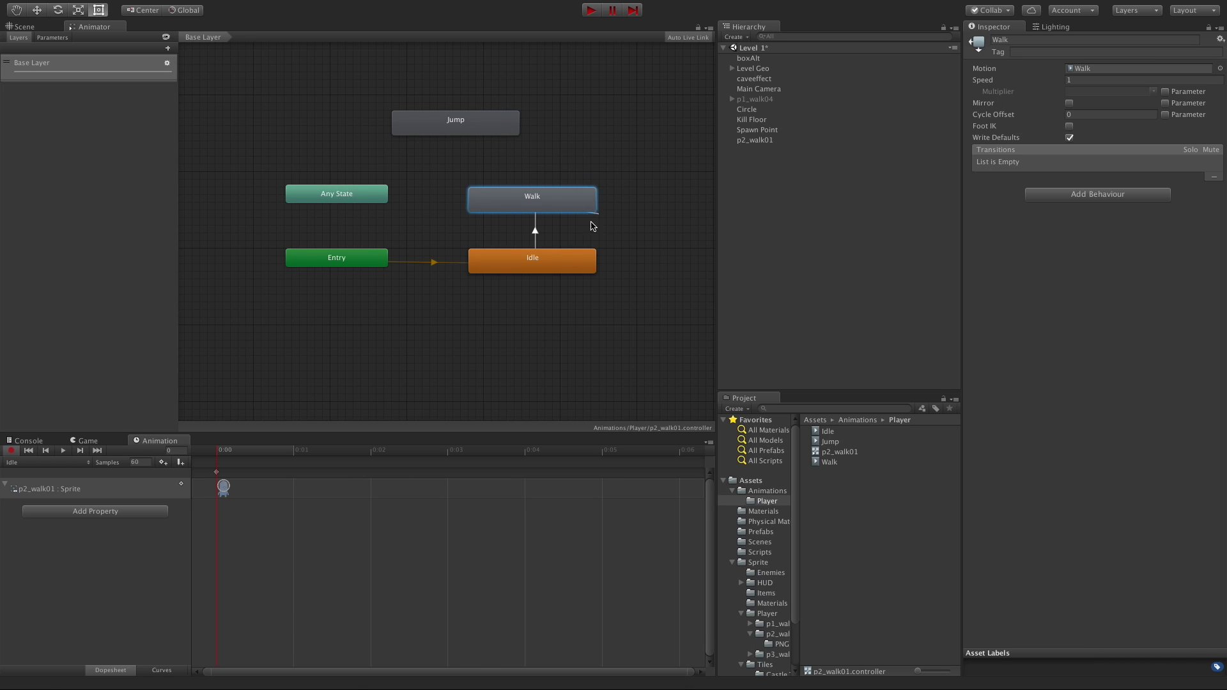
{"action": "middle_click_drag", "start_coordinate": [556, 299], "coordinate": [306, 323]}
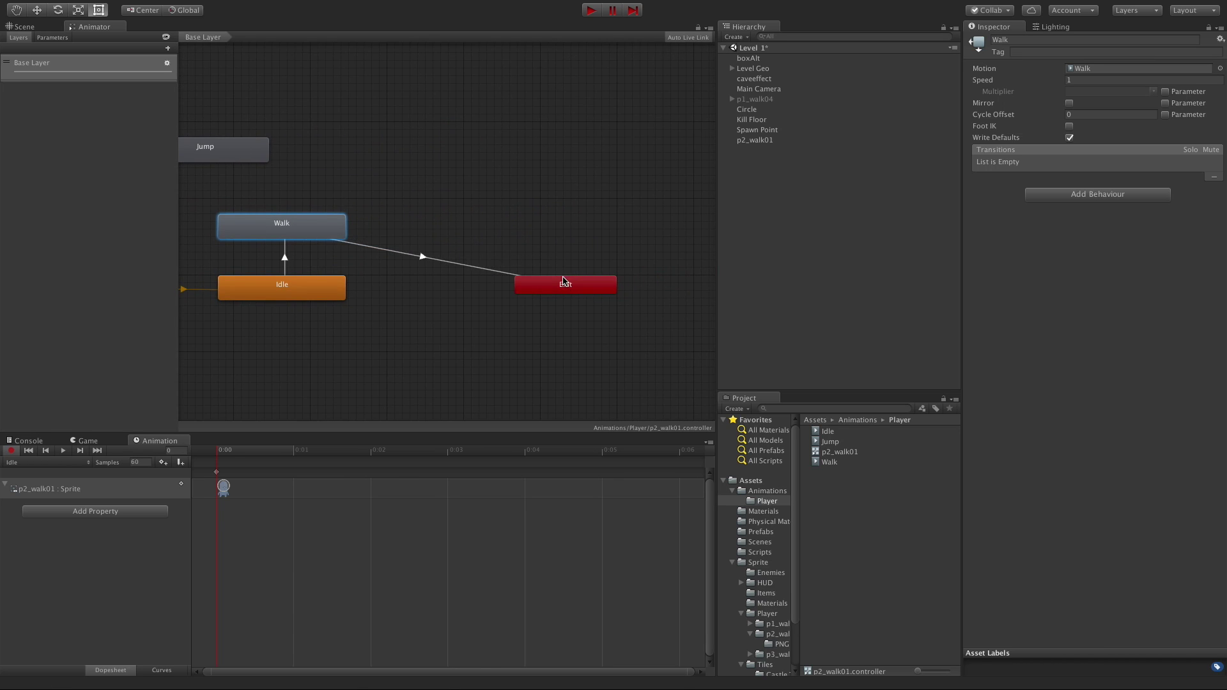
{"action": "middle_click_drag", "start_coordinate": [342, 219], "coordinate": [588, 208]}
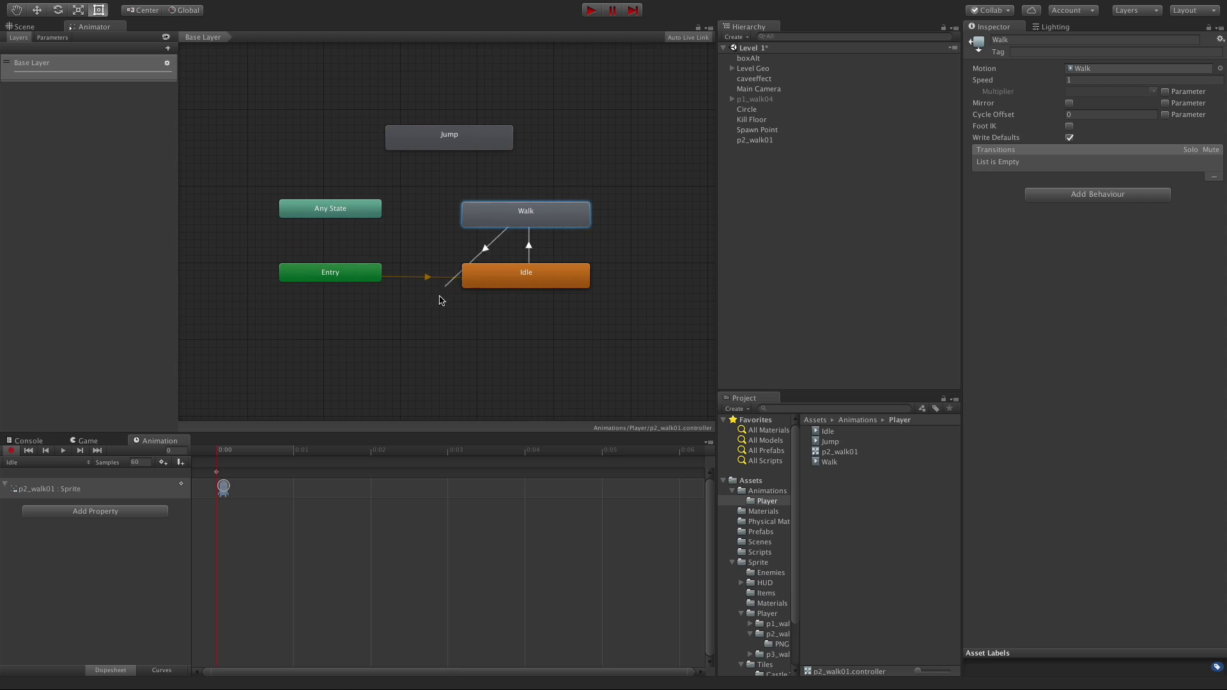
{"action": "left_click", "coordinate": [491, 276]}
{"action": "left_click", "coordinate": [530, 246]}
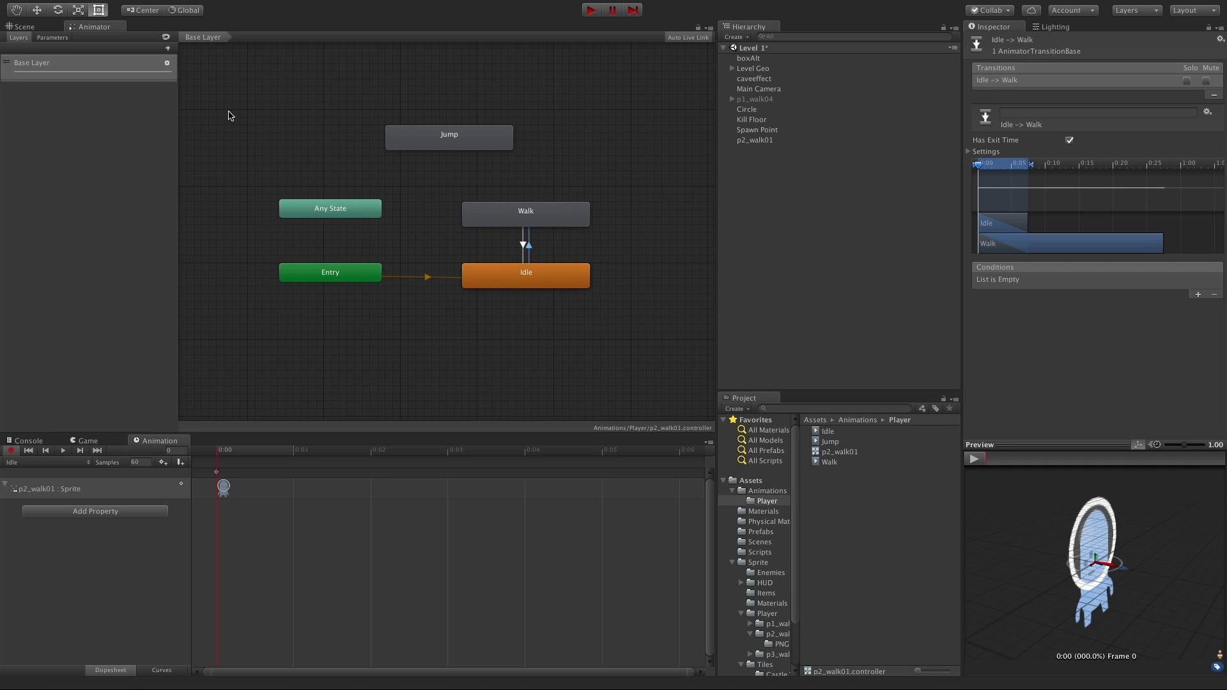
Step: Create a new Float parameter in the Animator's Parameters list and name it hSpeed
{"action": "left_click", "coordinate": [55, 39]}
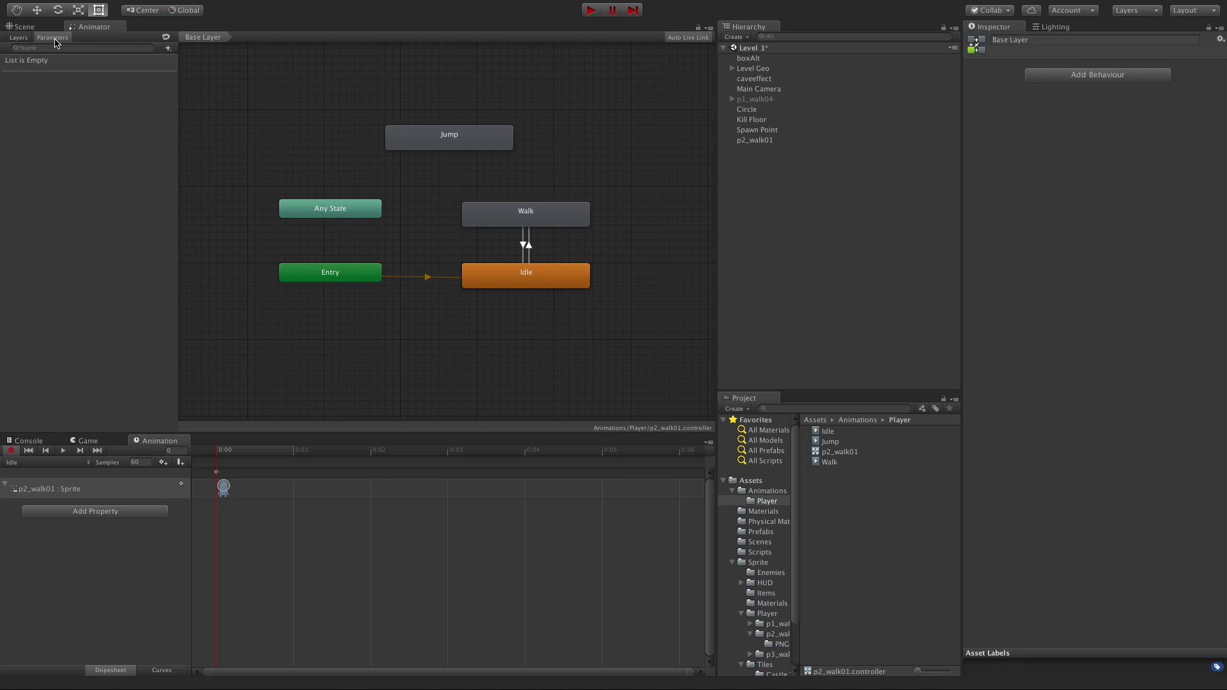
{"action": "left_click", "coordinate": [169, 49]}
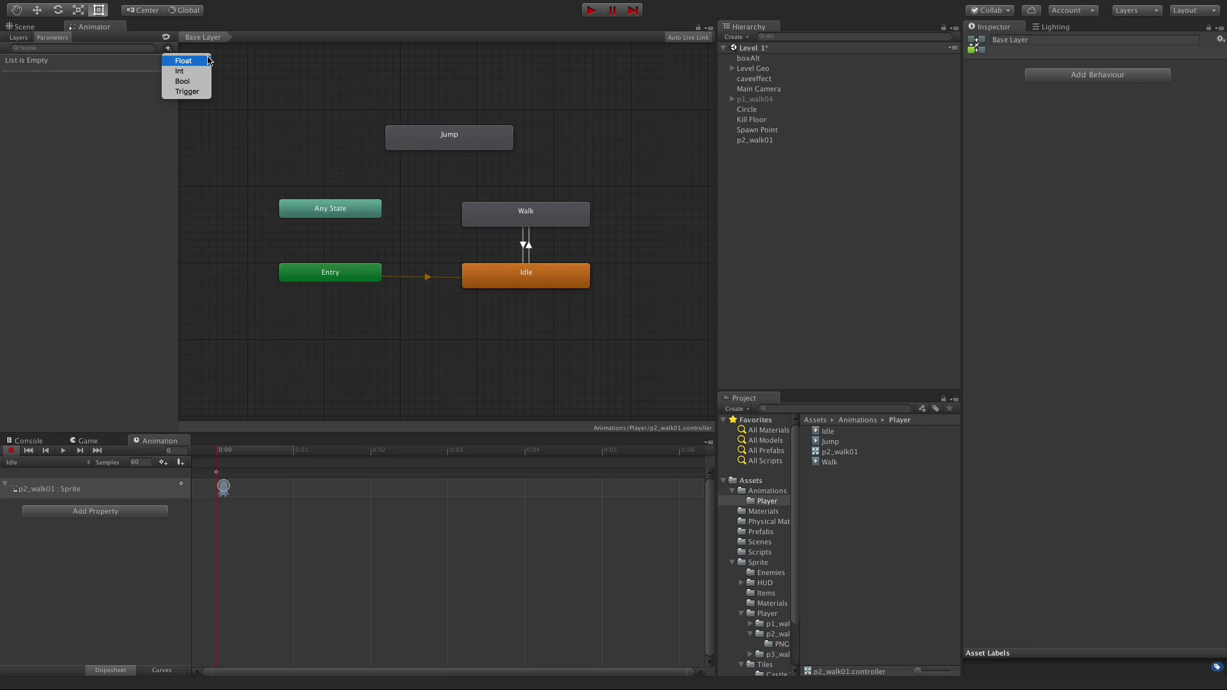
{"action": "left_click", "coordinate": [195, 62]}
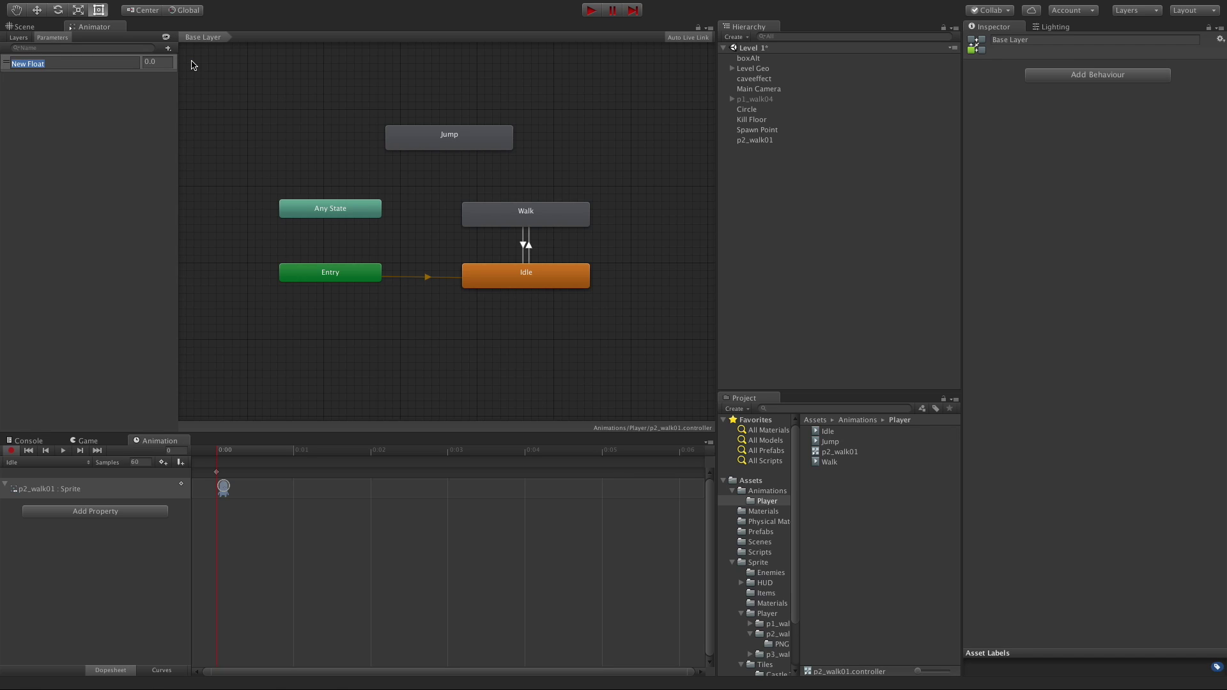
{"action": "type", "text": "hSpeed"}
{"action": "key", "text": "Return"}
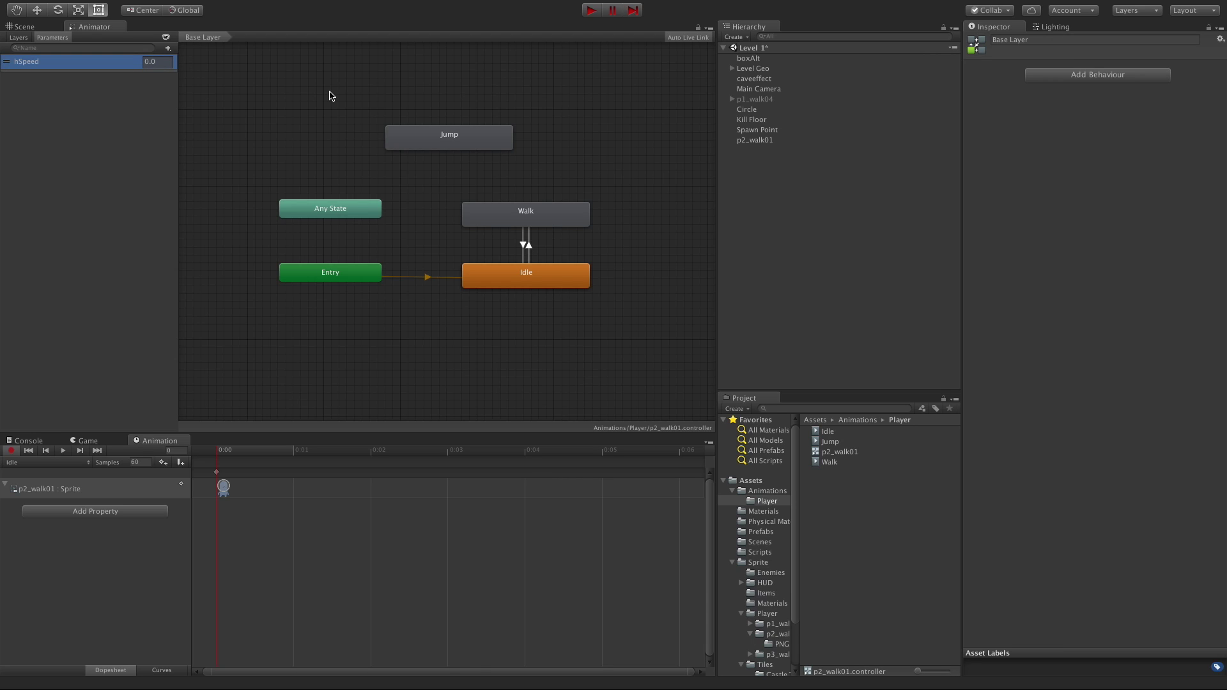
Step: Drag CharacterController2DSimple from Assets/Scripts onto p2_walk01 in the Hierarchy
{"action": "left_click", "coordinate": [24, 27]}
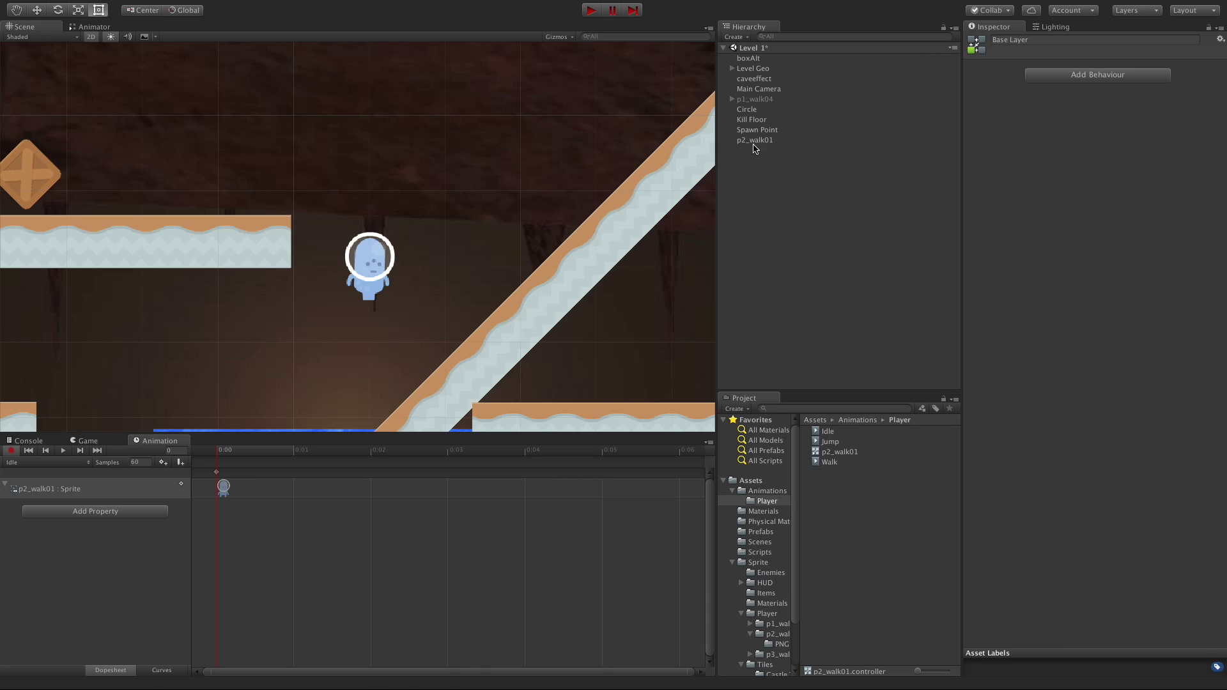
{"action": "scroll", "coordinate": [476, 159], "scroll_direction": "up", "scroll_amount": 3}
{"action": "scroll", "coordinate": [486, 160], "scroll_direction": "down", "scroll_amount": 2}
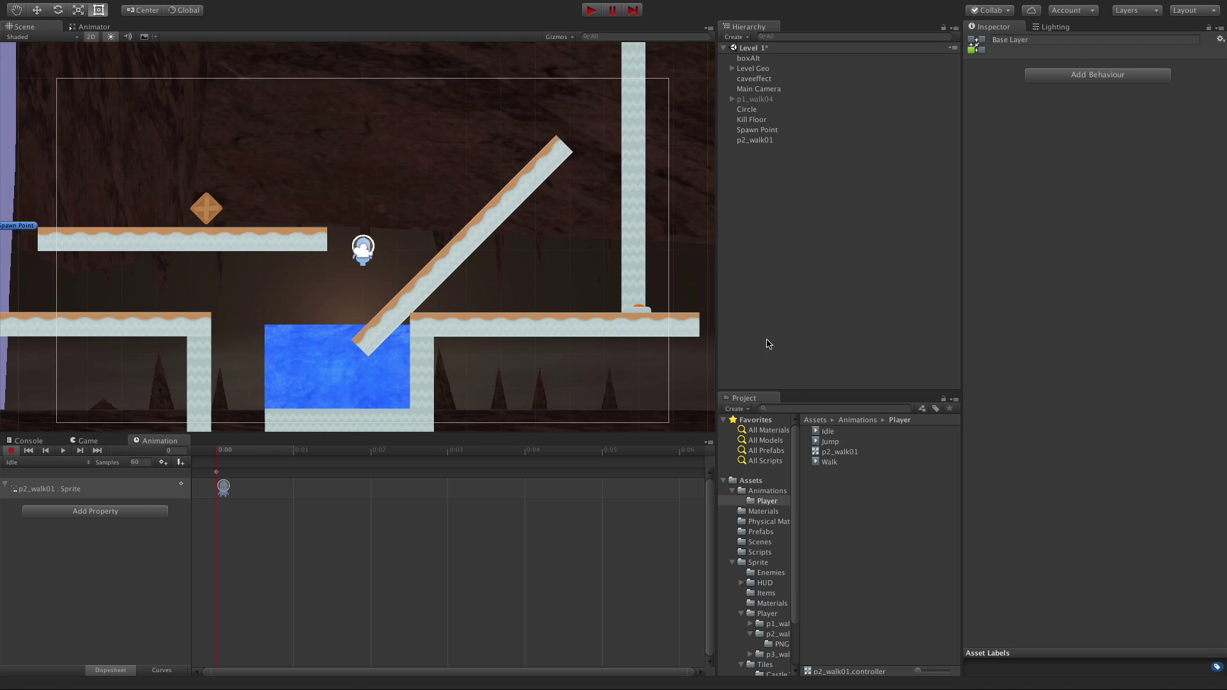
{"action": "left_click", "coordinate": [733, 563]}
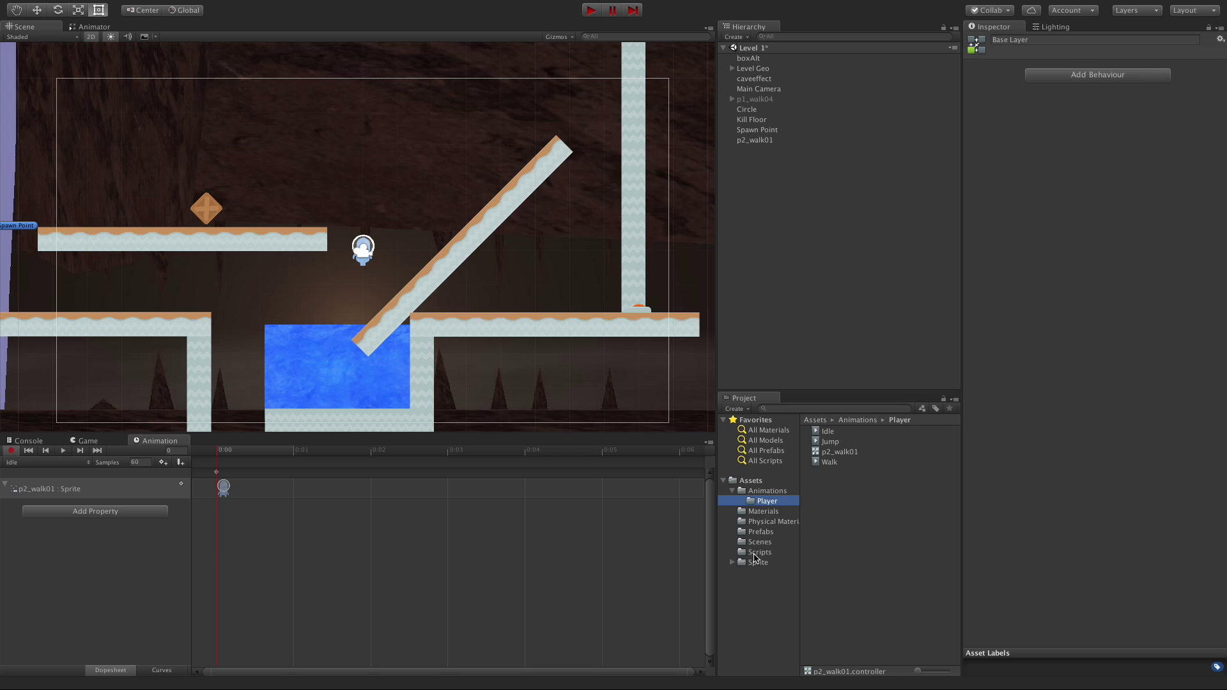
{"action": "left_click", "coordinate": [756, 553]}
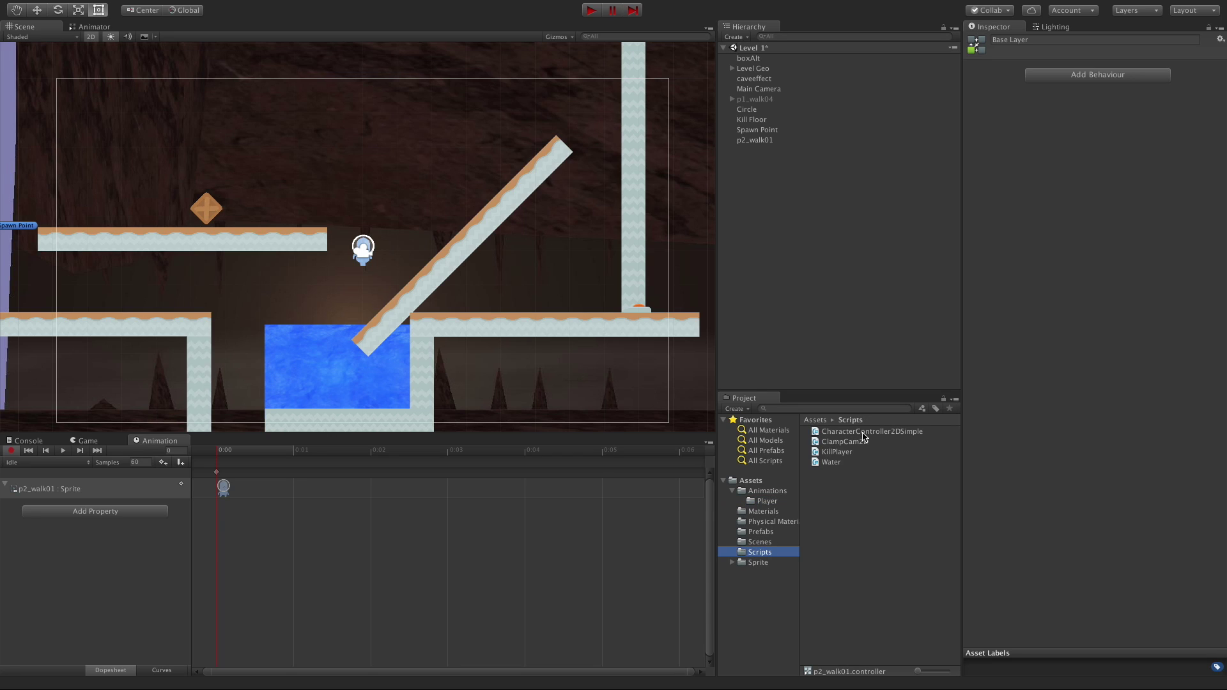
{"action": "left_click_drag", "start_coordinate": [866, 434], "coordinate": [750, 145]}
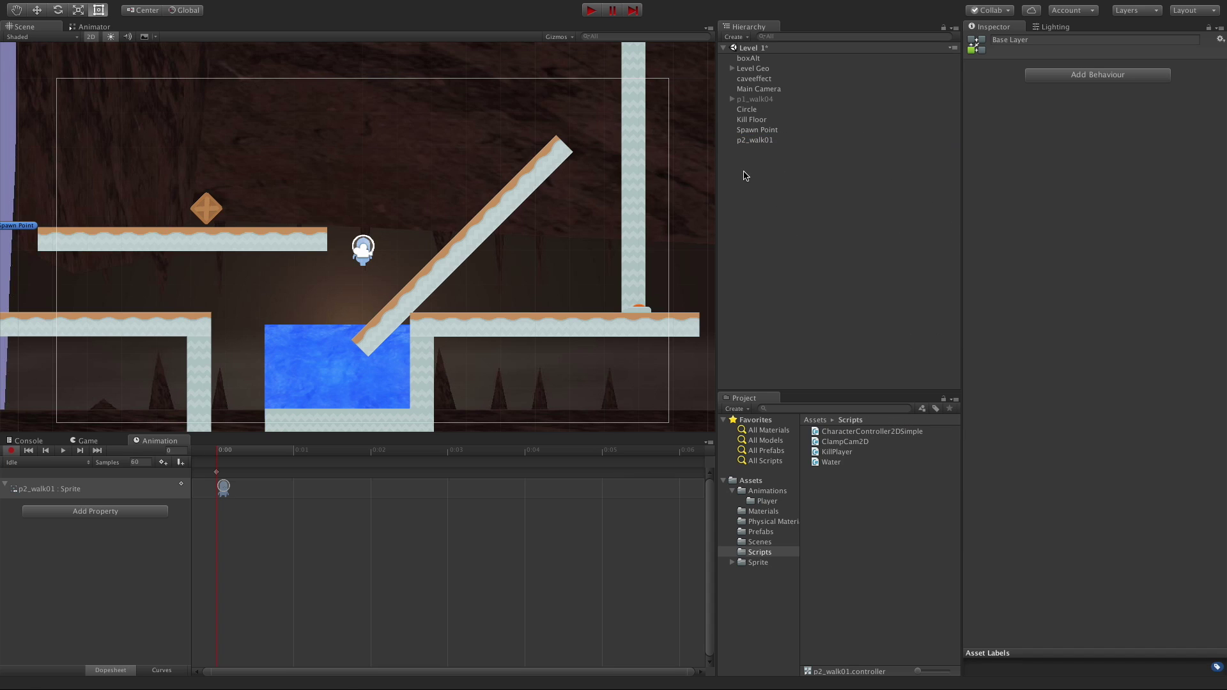
{"action": "left_click", "coordinate": [770, 141]}
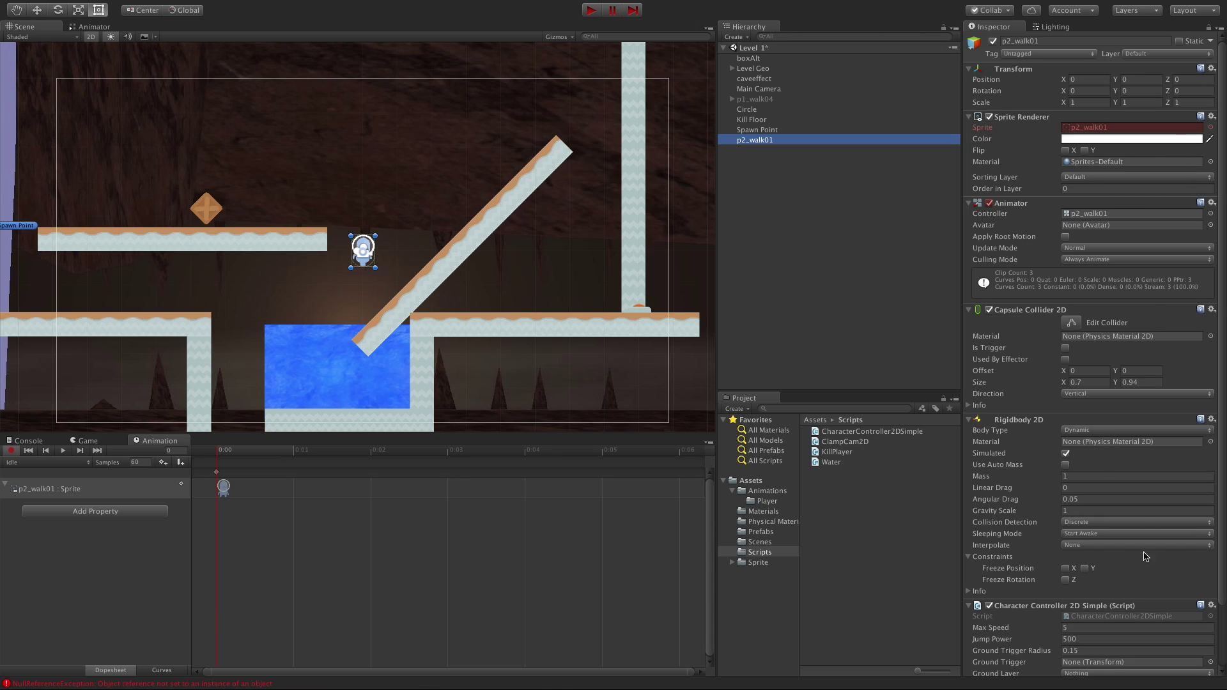
Step: Turn off animation recording and set the Animator Update Mode to Animate Physics
{"action": "left_click", "coordinate": [14, 451]}
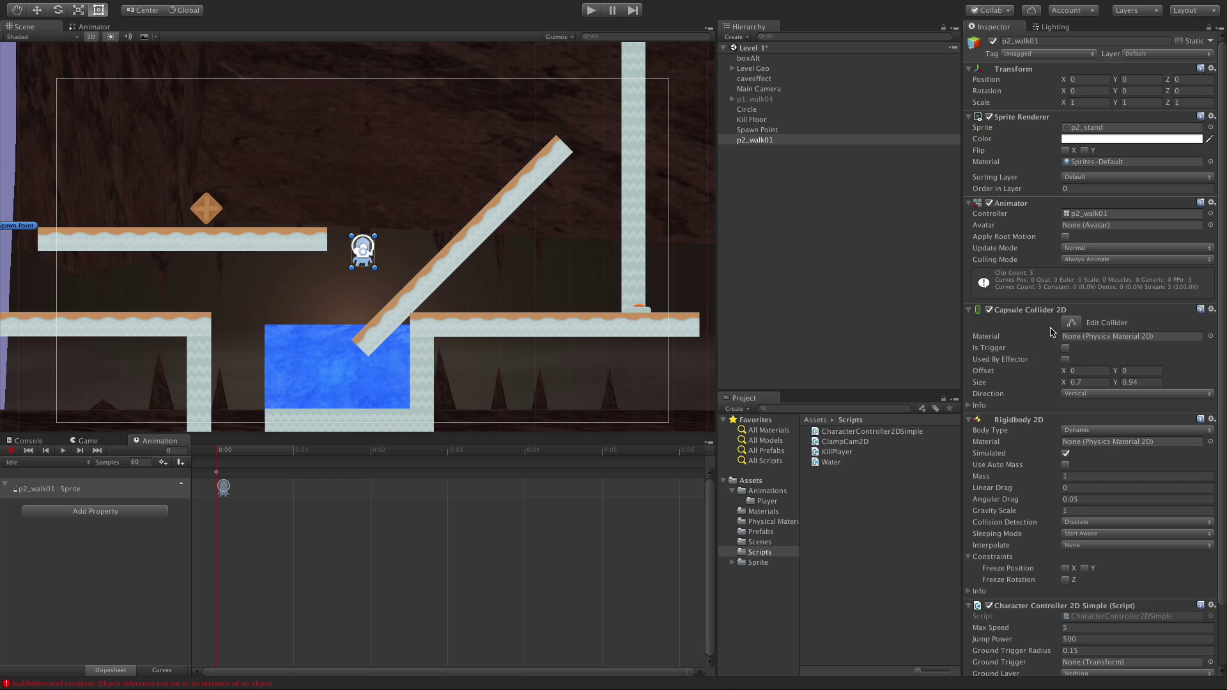
{"action": "scroll", "coordinate": [1053, 332], "scroll_direction": "down", "scroll_amount": 2}
{"action": "scroll", "coordinate": [1053, 333], "scroll_direction": "up", "scroll_amount": 2}
{"action": "left_click", "coordinate": [1102, 250]}
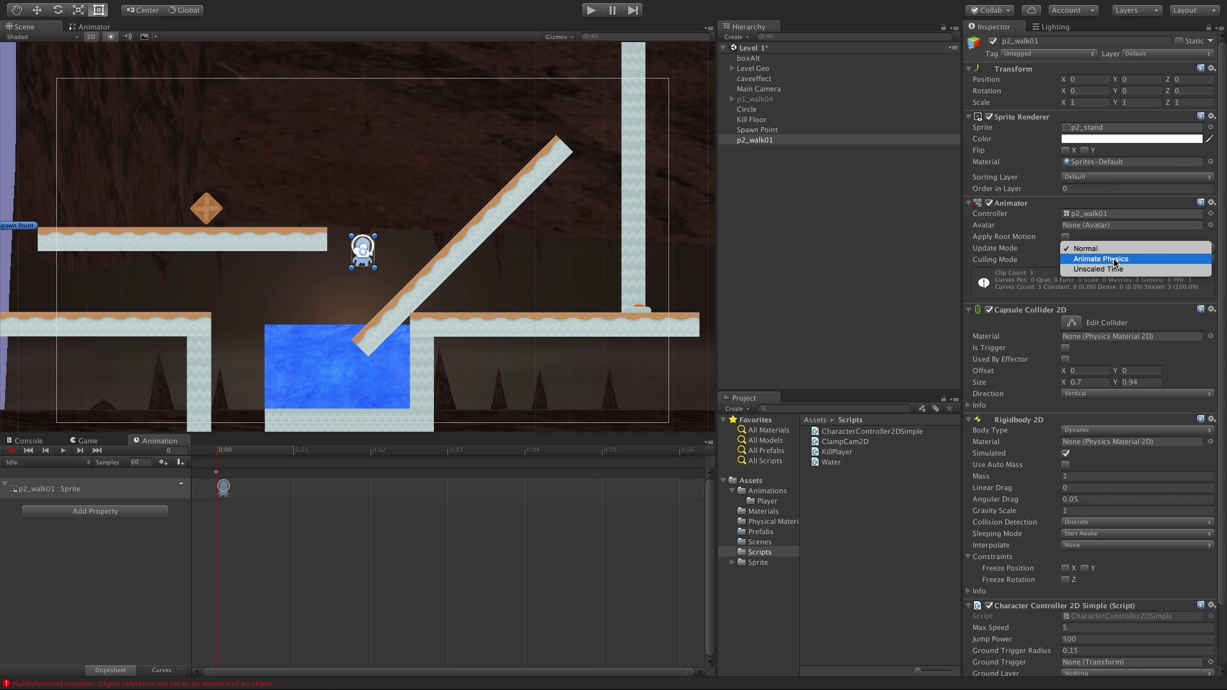
{"action": "left_click", "coordinate": [1098, 261]}
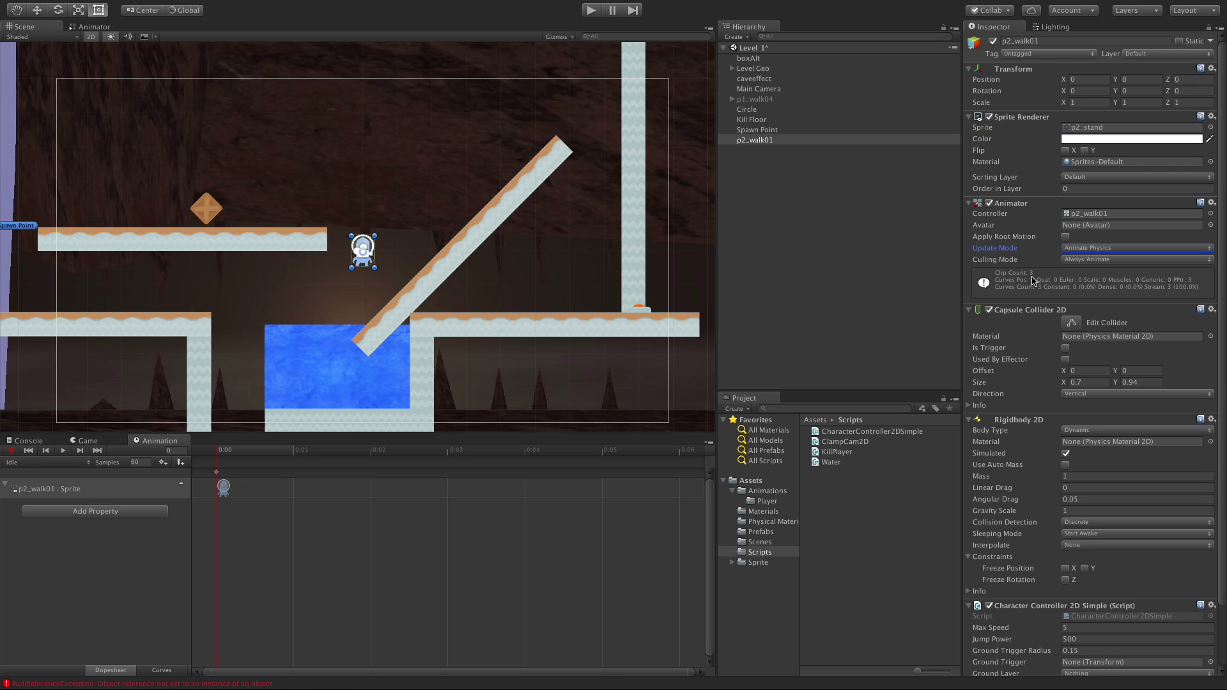
Step: Frame the character and narrow the Capsule Collider 2D Size X to 0.51
{"action": "key", "text": "f"}
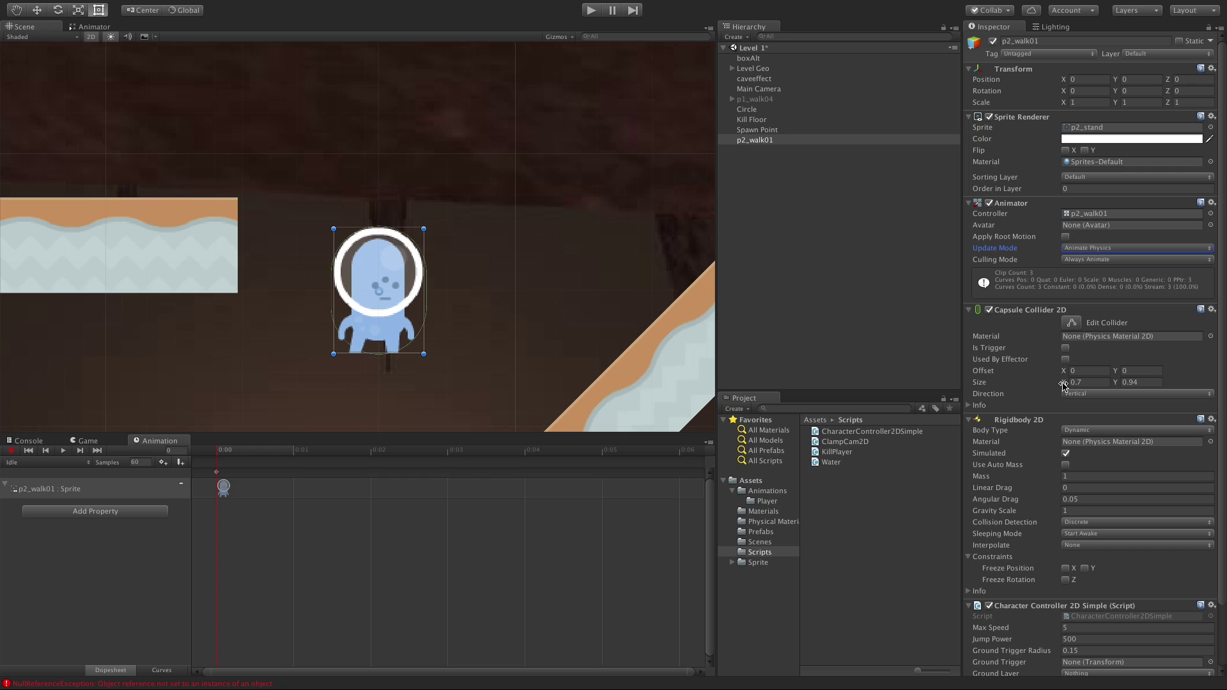
{"action": "left_click_drag", "start_coordinate": [1064, 383], "coordinate": [1055, 381]}
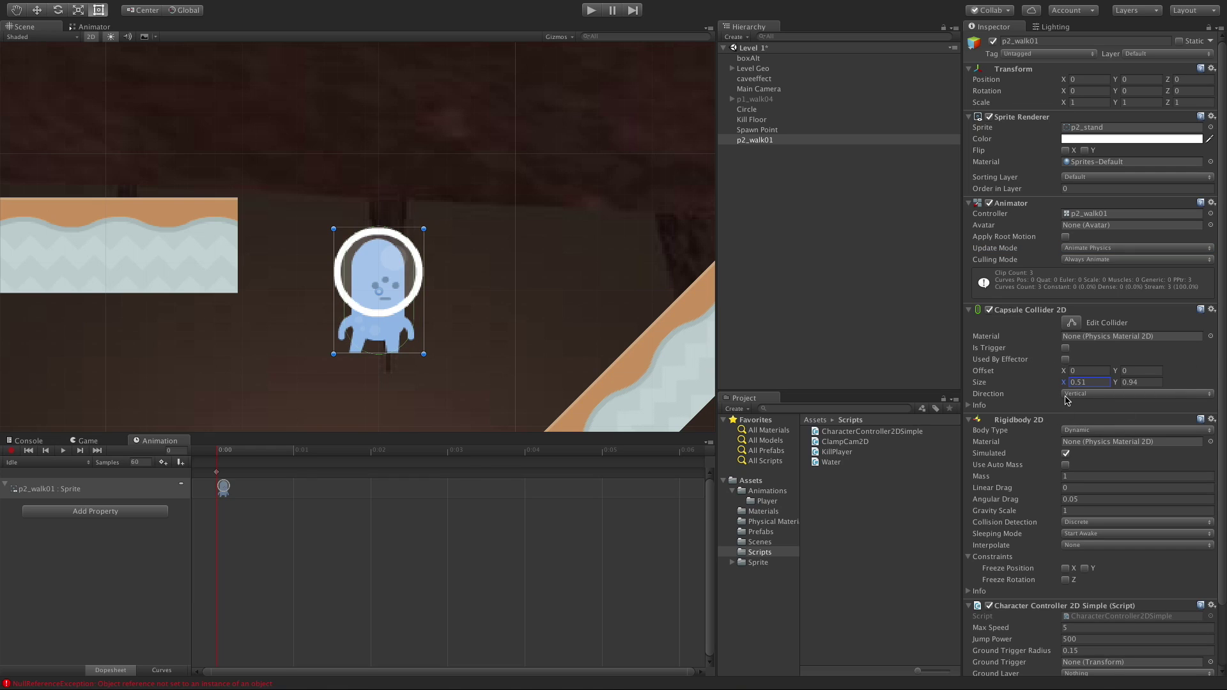
{"action": "scroll", "coordinate": [1066, 399], "scroll_direction": "down", "scroll_amount": 3}
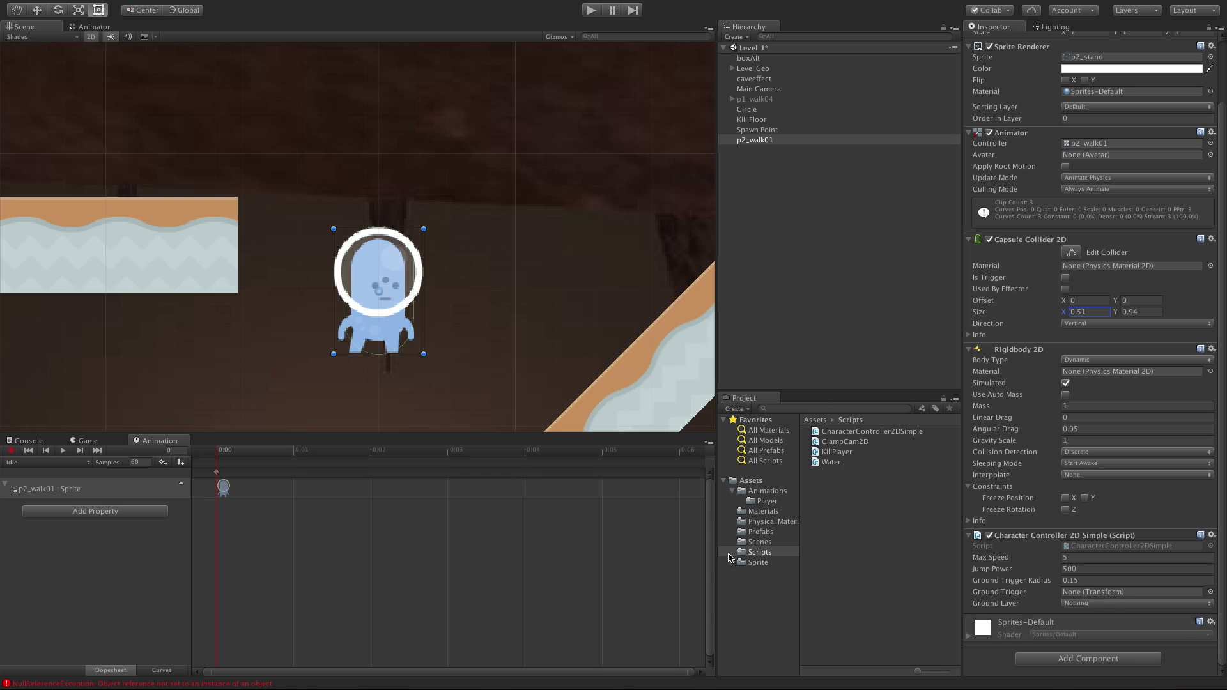
Step: Set the pivot of sprites p2_duck through p2_stand in Sprite/Player to Bottom and apply
{"action": "left_click", "coordinate": [746, 563]}
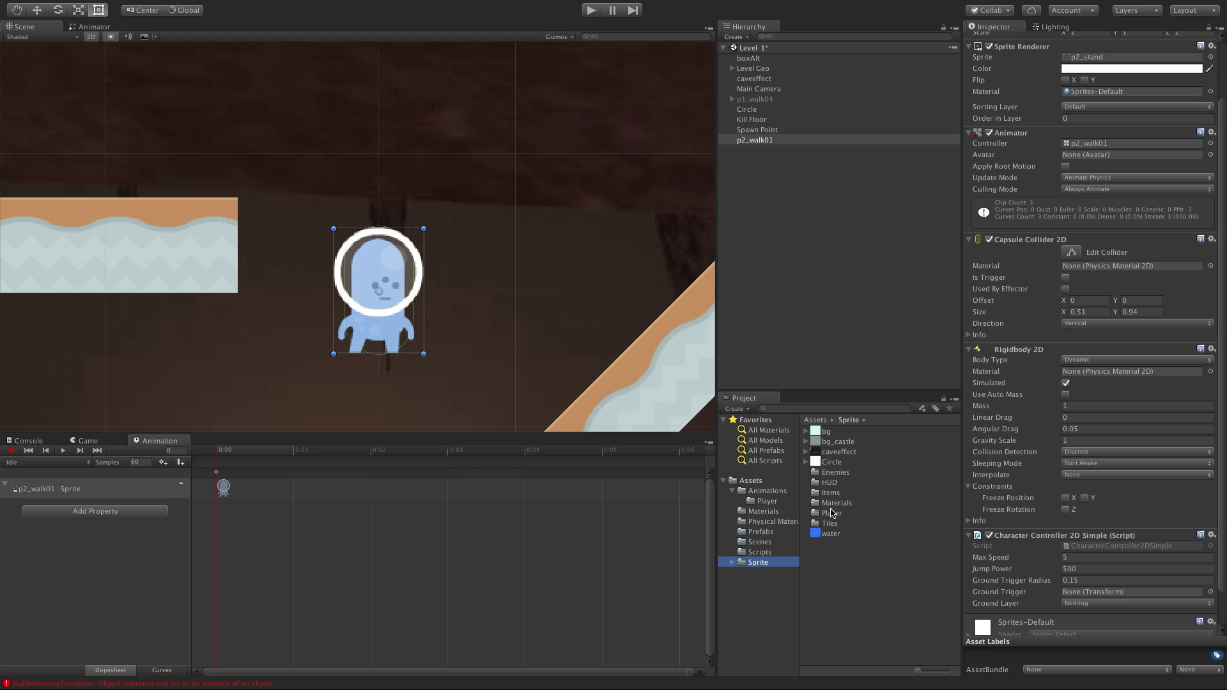
{"action": "double_click", "coordinate": [832, 514]}
{"action": "scroll", "coordinate": [861, 524], "scroll_direction": "down", "scroll_amount": 1}
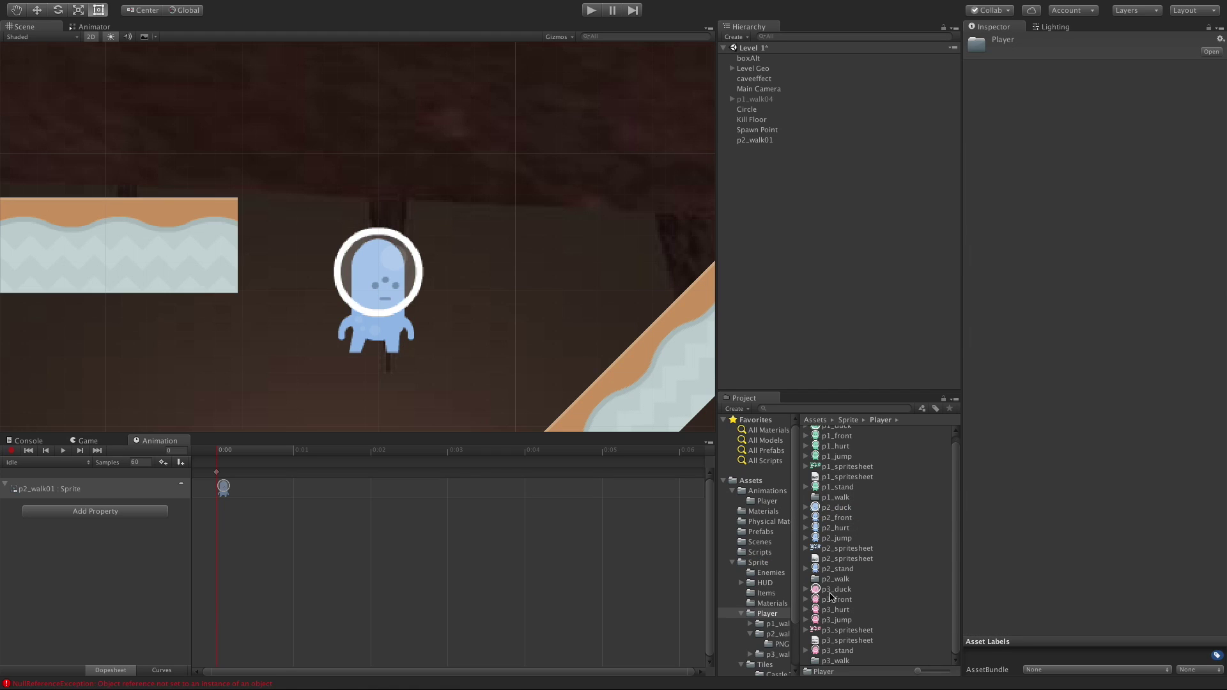
{"action": "left_click", "coordinate": [833, 509]}
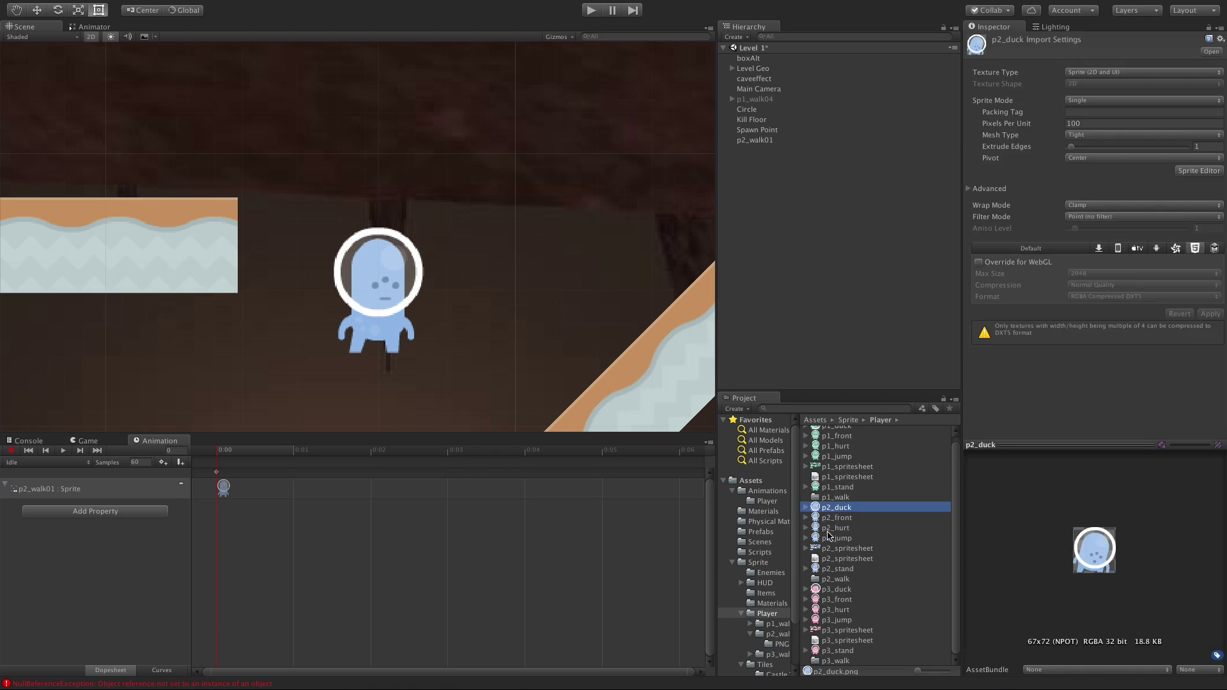
{"action": "left_click", "coordinate": [835, 539], "text": "shift"}
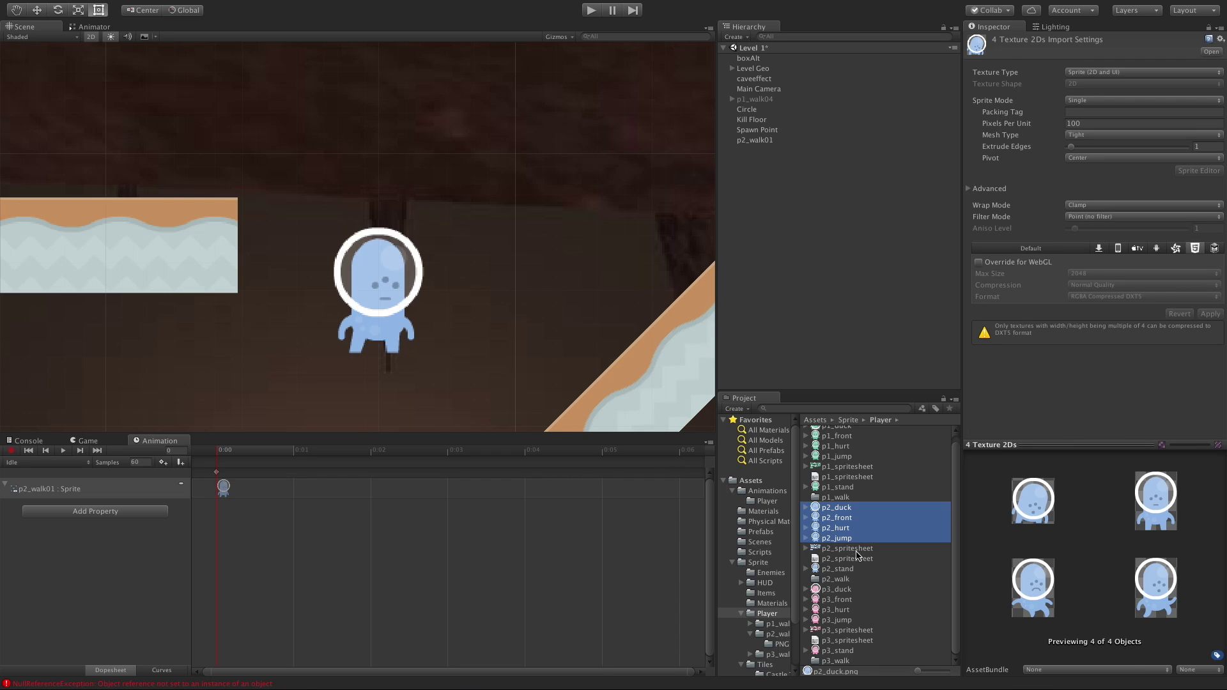
{"action": "left_click", "coordinate": [848, 572], "text": "ctrl"}
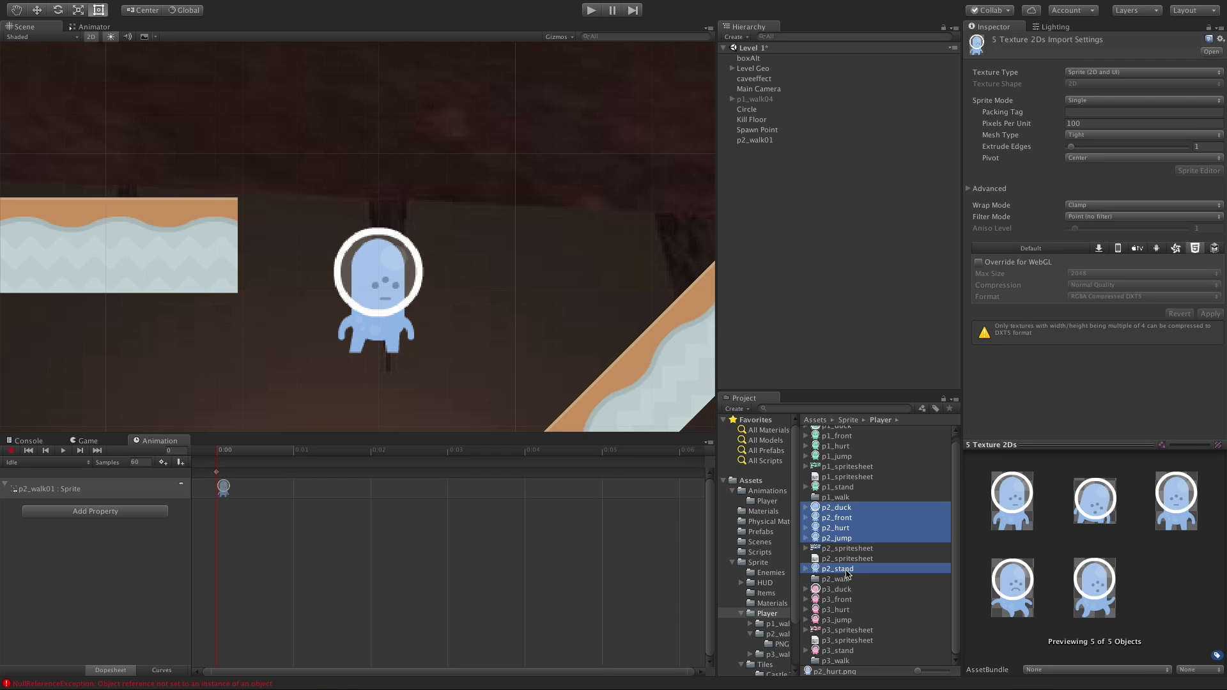
{"action": "left_click", "coordinate": [1145, 158]}
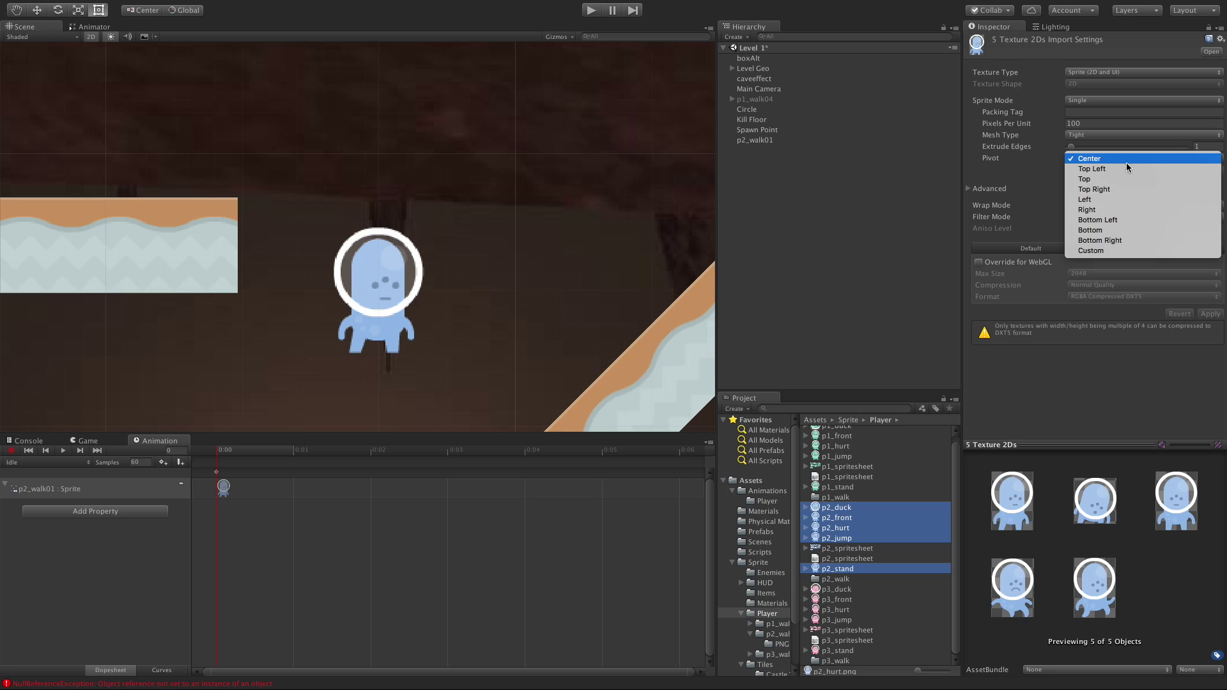
{"action": "left_click", "coordinate": [1105, 230]}
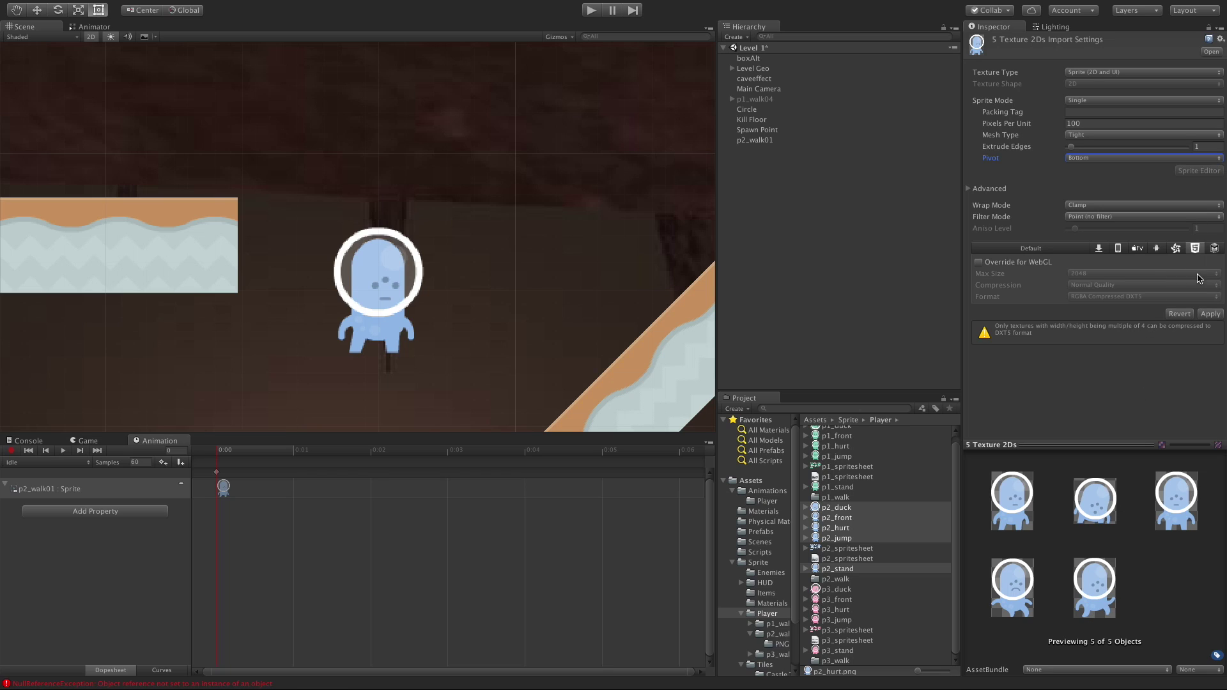
{"action": "left_click", "coordinate": [1210, 316]}
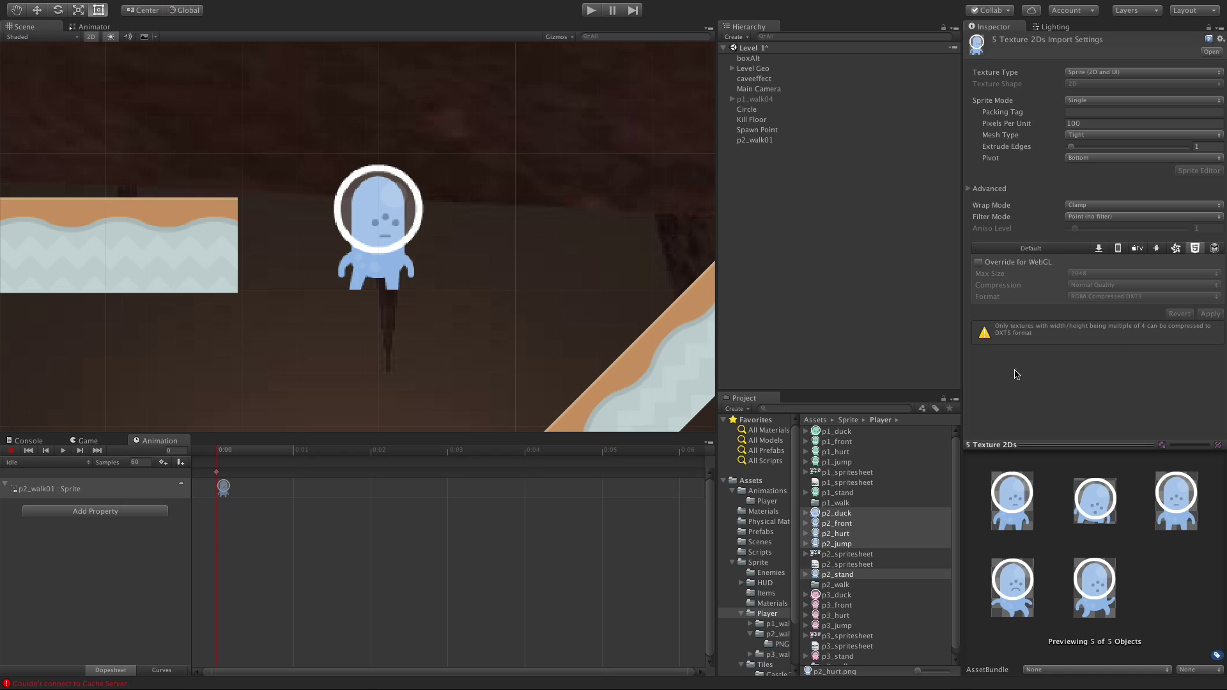
Step: Set the pivot of walk frames p2_walk01–p2_walk11 in p2_walk/PNG to Bottom and apply
{"action": "left_click", "coordinate": [836, 585]}
{"action": "double_click", "coordinate": [837, 585]}
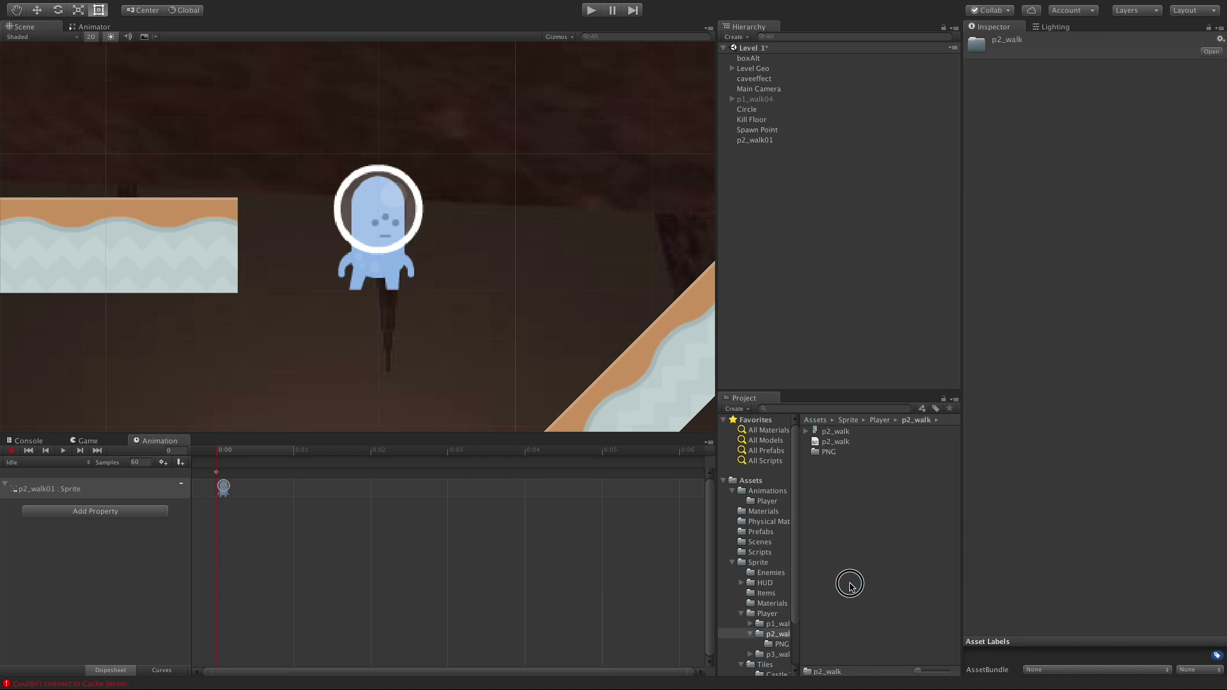
{"action": "double_click", "coordinate": [831, 452]}
{"action": "left_click", "coordinate": [835, 434]}
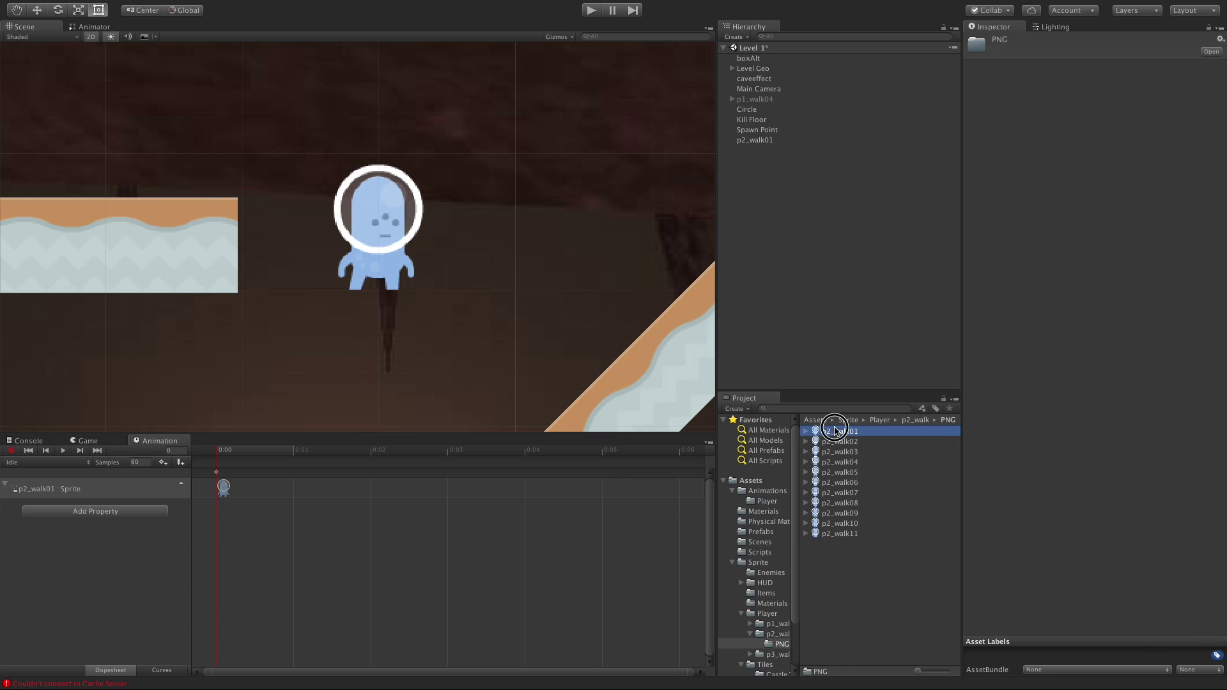
{"action": "left_click", "coordinate": [836, 533], "text": "shift"}
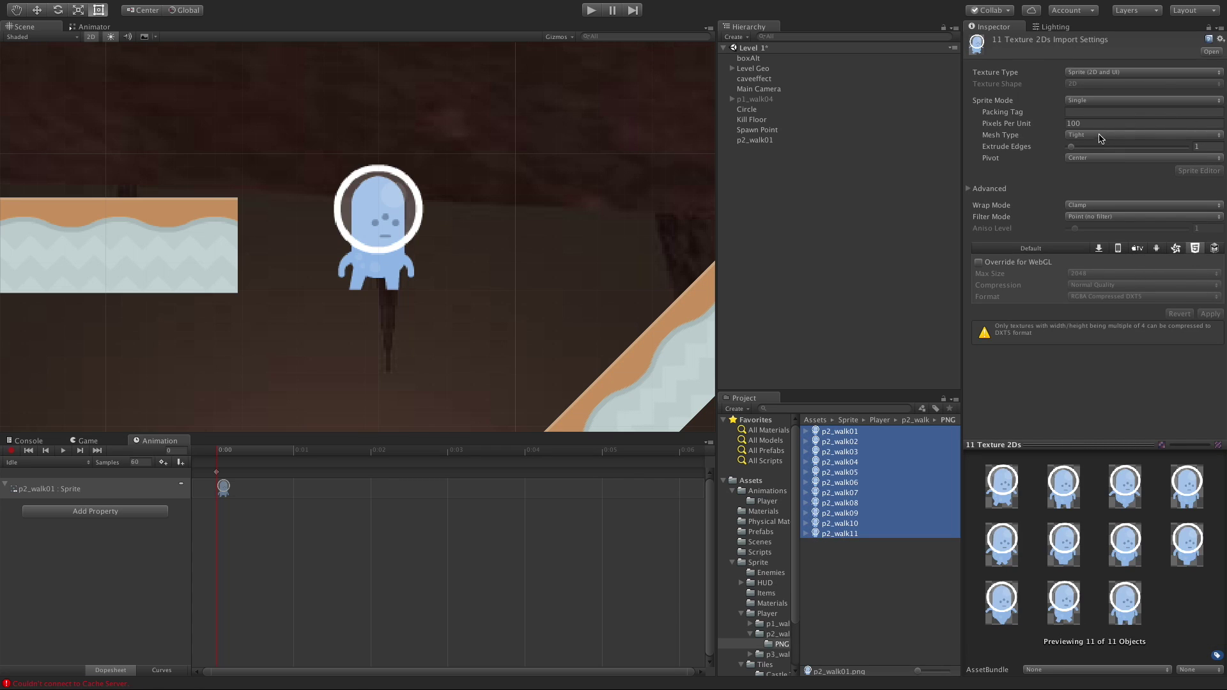
{"action": "left_click", "coordinate": [1104, 158]}
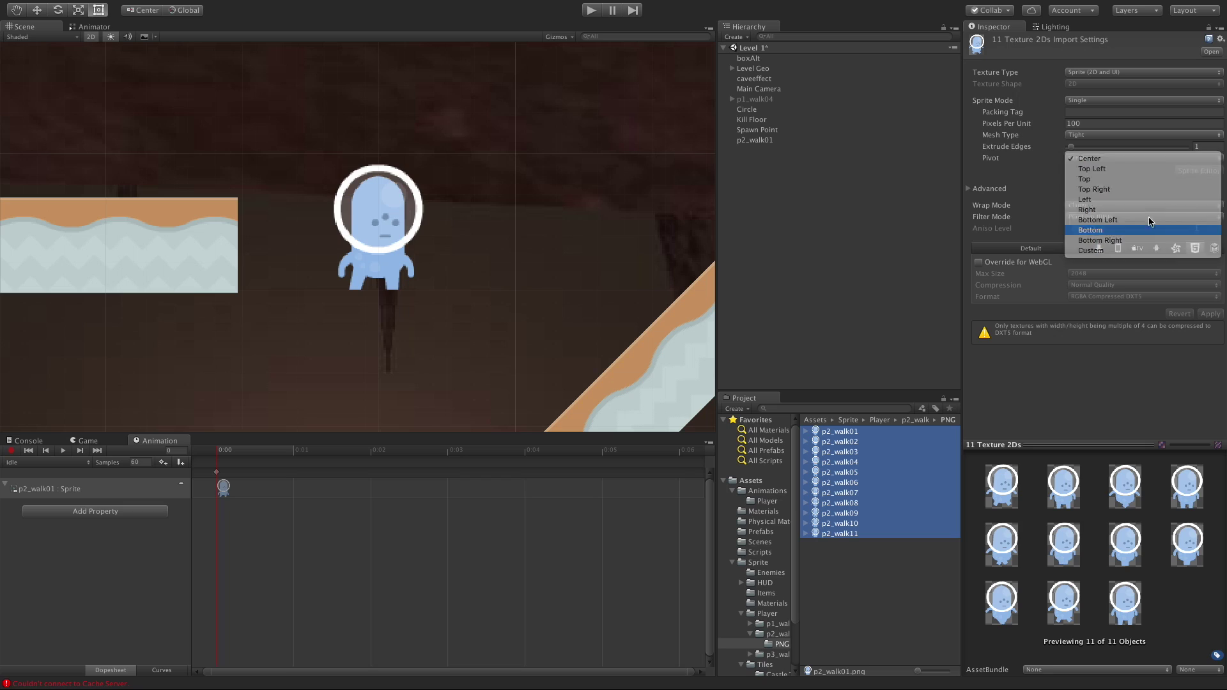
{"action": "left_click", "coordinate": [1157, 229]}
{"action": "left_click", "coordinate": [1206, 315]}
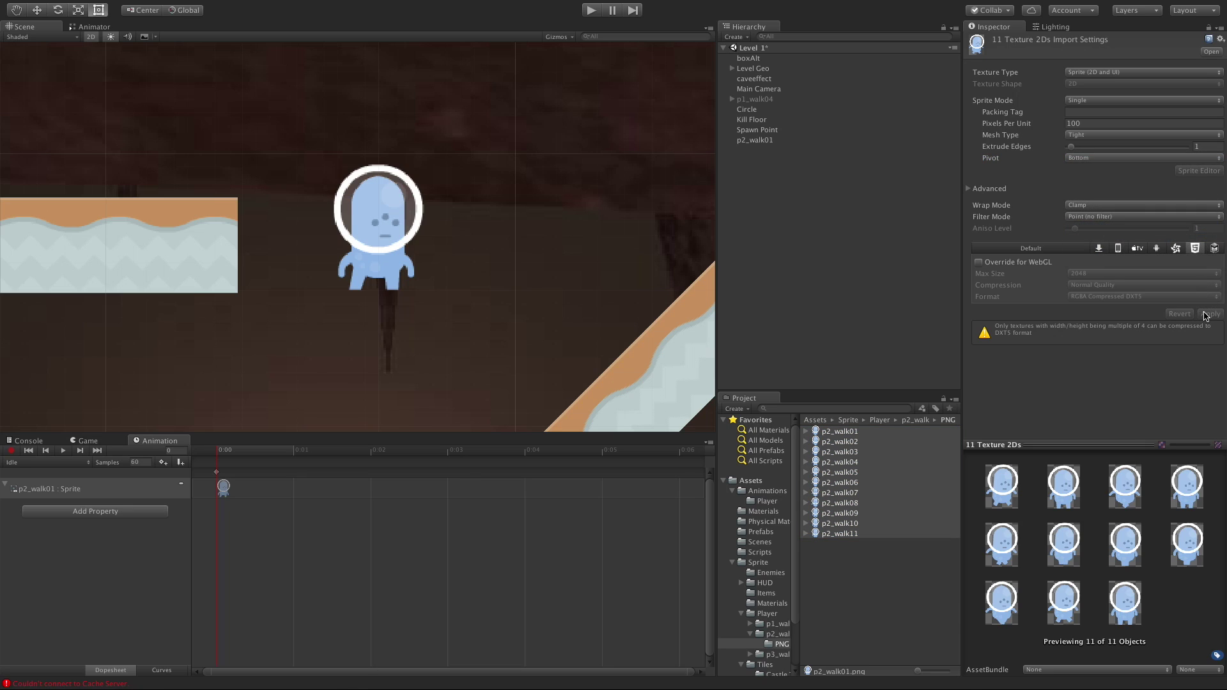
Step: Create an empty child under p2_walk01 and name it GroundTrigger
{"action": "left_click", "coordinate": [761, 140]}
{"action": "right_click", "coordinate": [761, 141]}
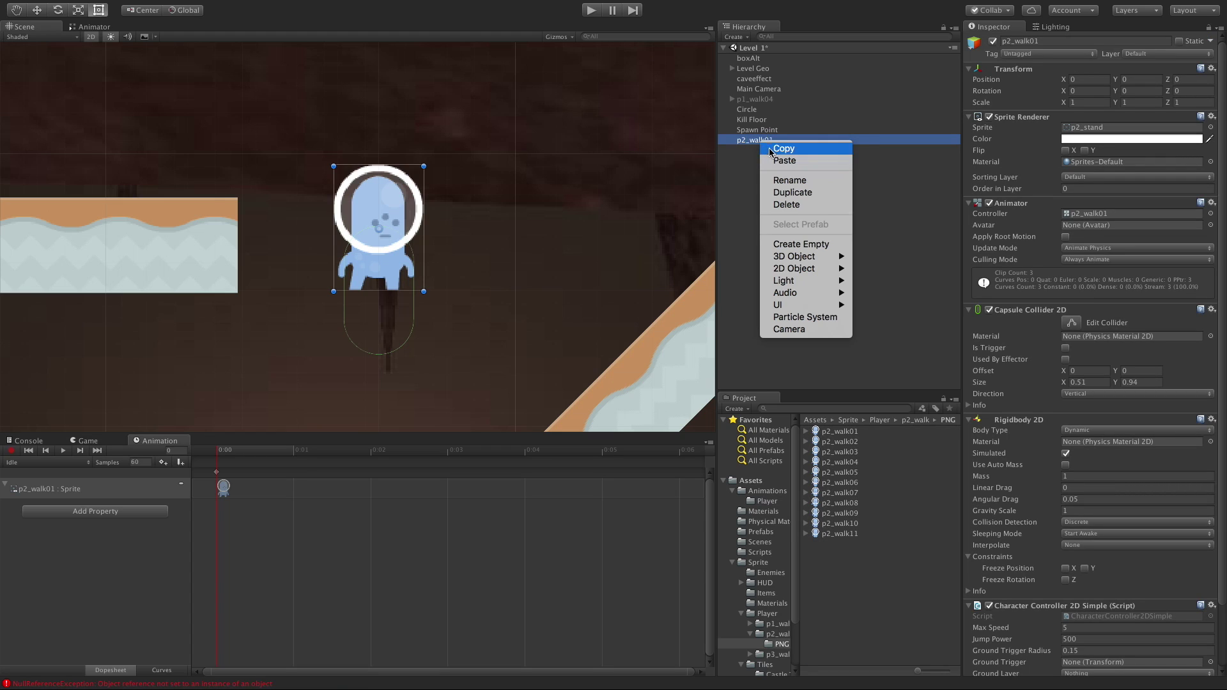
{"action": "left_click", "coordinate": [827, 245]}
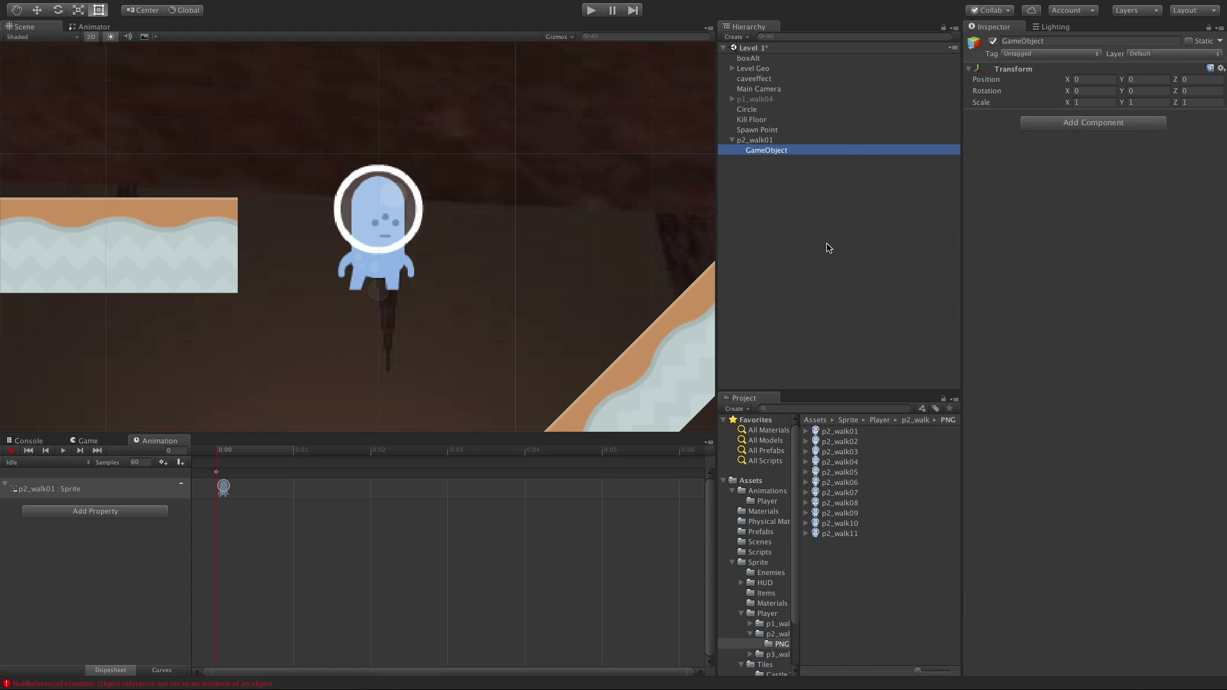
{"action": "left_click", "coordinate": [1069, 42]}
{"action": "type", "text": "GroundTrigger"}
Step: Rename the p2_walk01 character to Player
{"action": "left_click", "coordinate": [770, 140]}
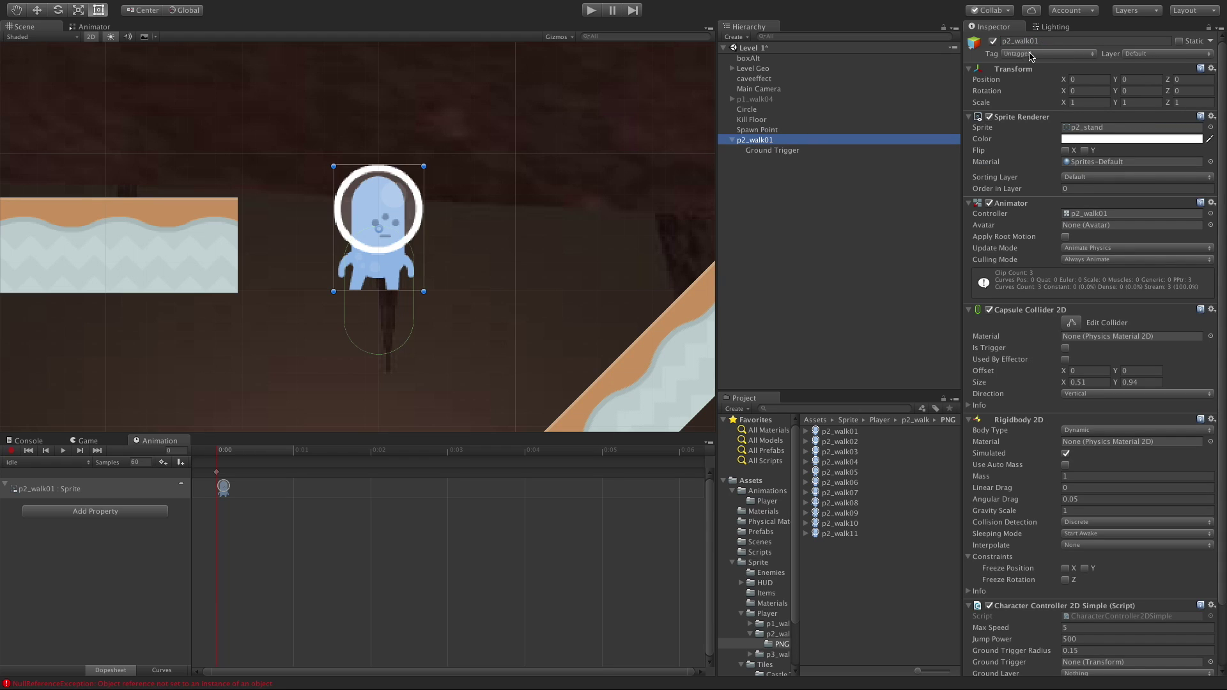
{"action": "left_click", "coordinate": [1056, 41]}
{"action": "type", "text": "player"}
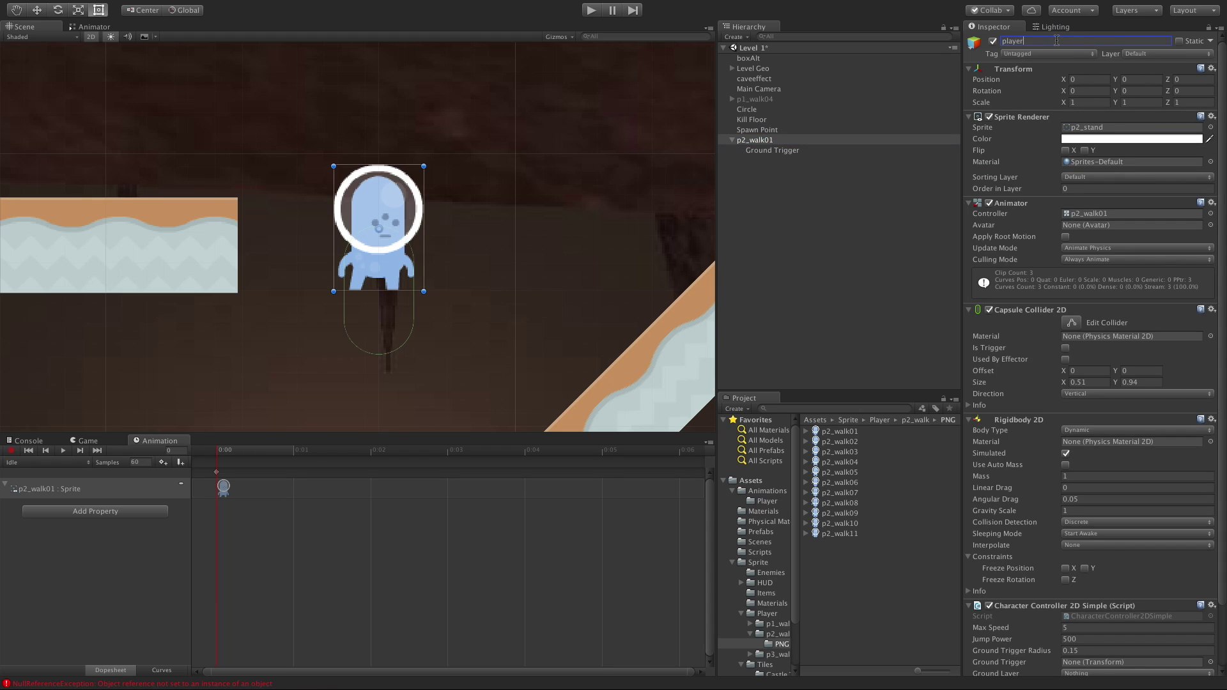
{"action": "key", "text": "Return"}
{"action": "double_click", "coordinate": [1056, 41]}
{"action": "type", "text": "Player"}
{"action": "key", "text": "Return"}
Step: Assign the Ground Trigger object to the controller script's Ground Trigger slot
{"action": "scroll", "coordinate": [1071, 486], "scroll_direction": "down", "scroll_amount": 3}
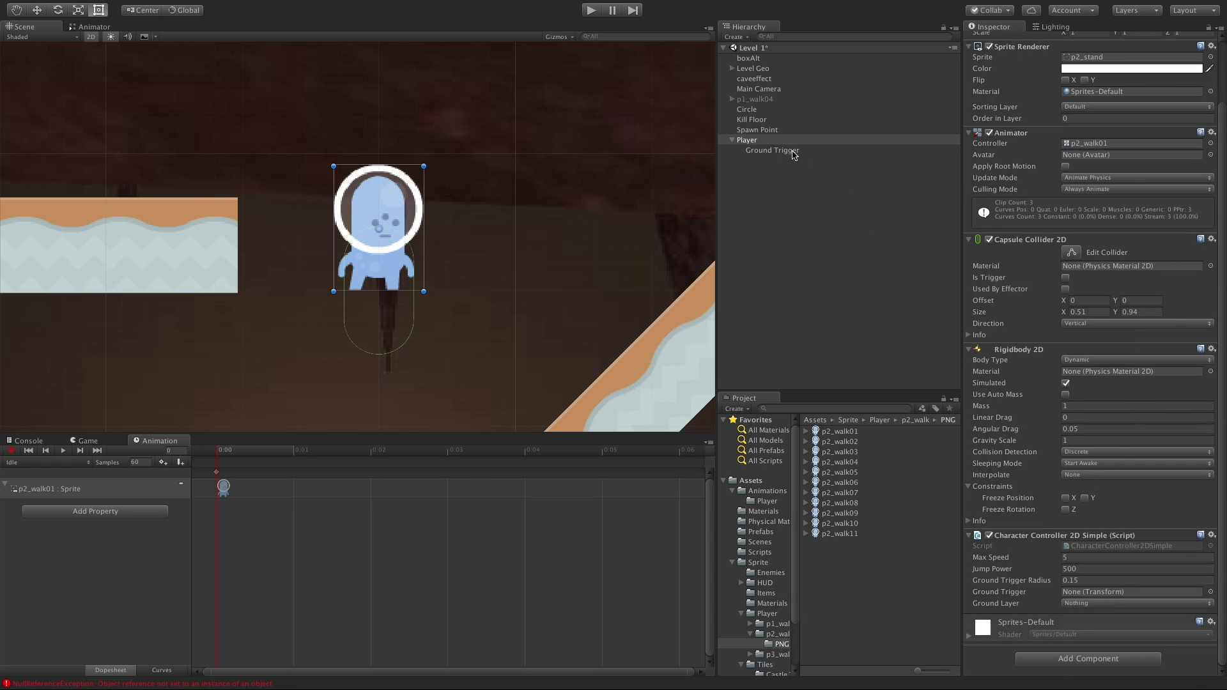
{"action": "left_click_drag", "start_coordinate": [794, 151], "coordinate": [1102, 594]}
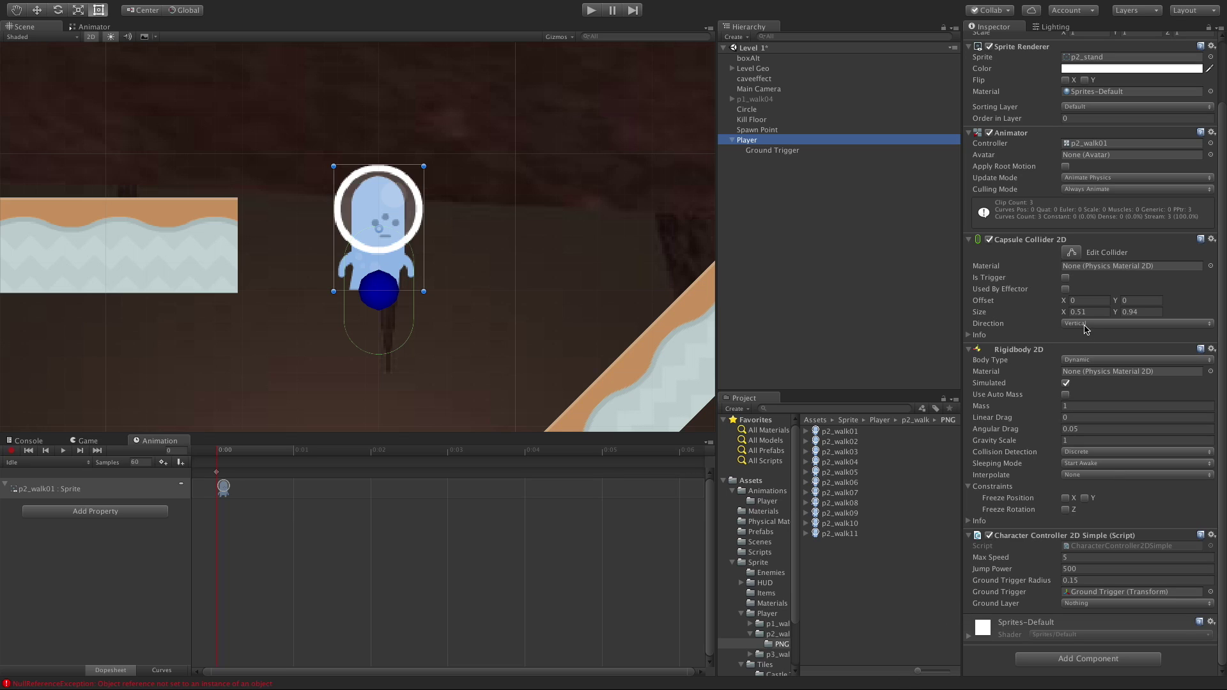
{"action": "left_click_drag", "start_coordinate": [1118, 300], "coordinate": [1123, 300]}
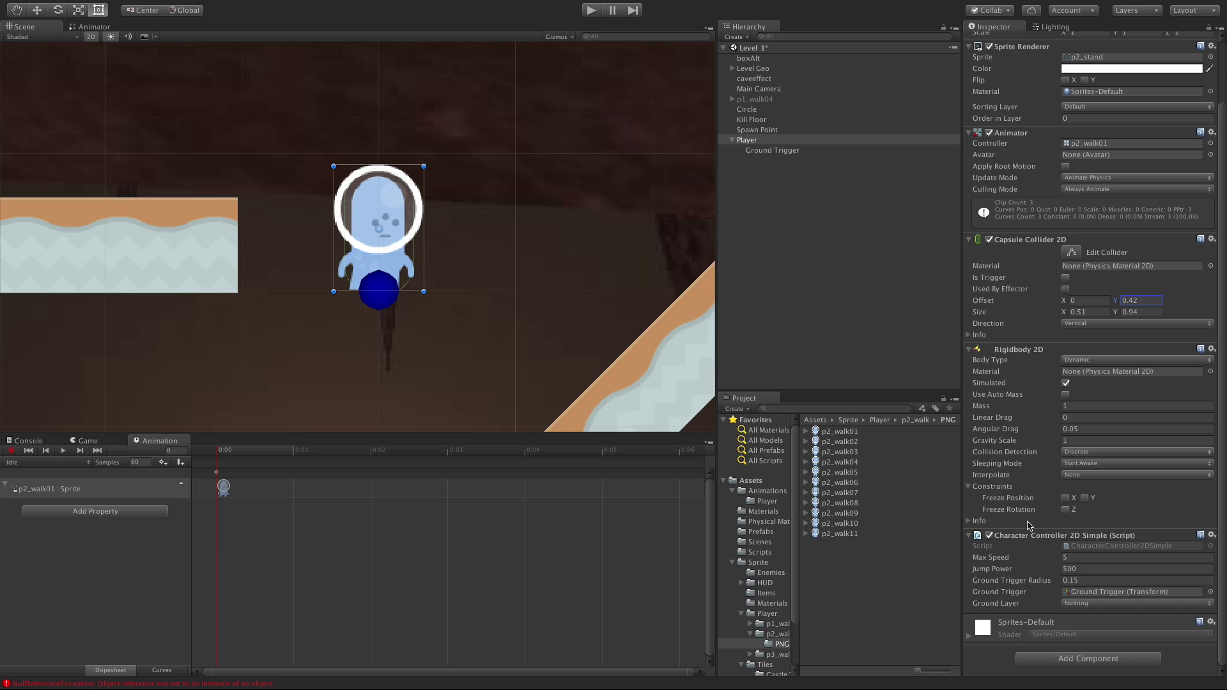
{"action": "left_click", "coordinate": [1211, 592]}
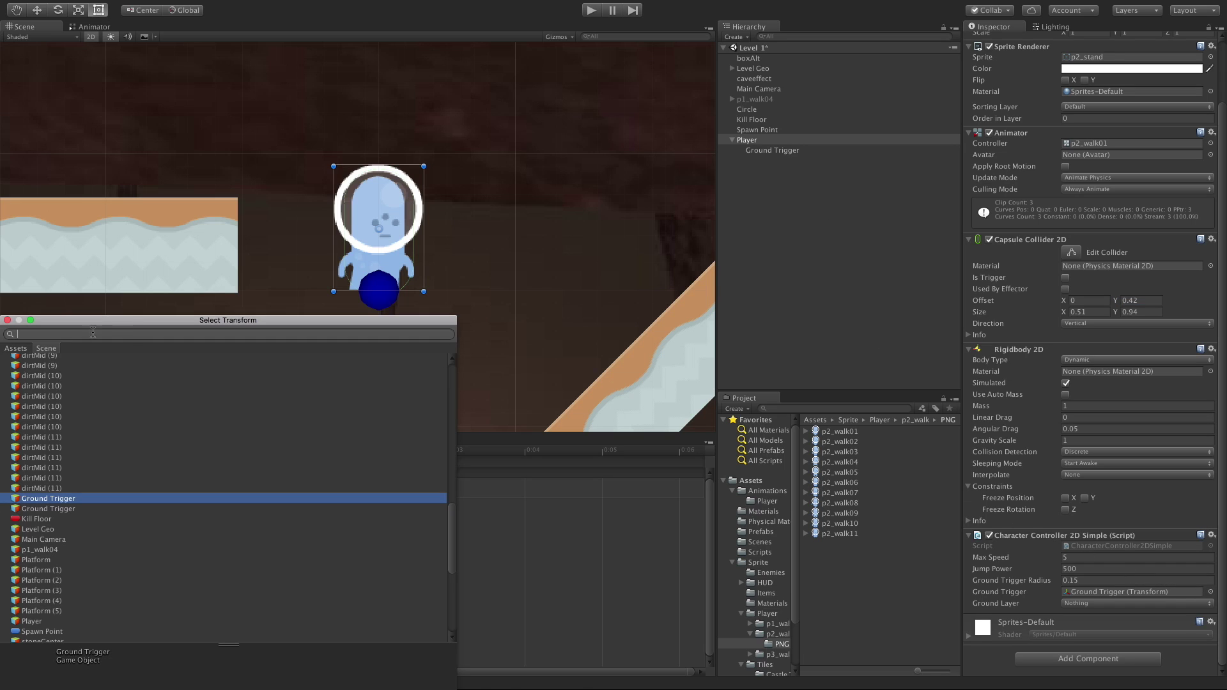
{"action": "scroll", "coordinate": [61, 386], "scroll_direction": "up", "scroll_amount": 5}
{"action": "double_click", "coordinate": [58, 360]}
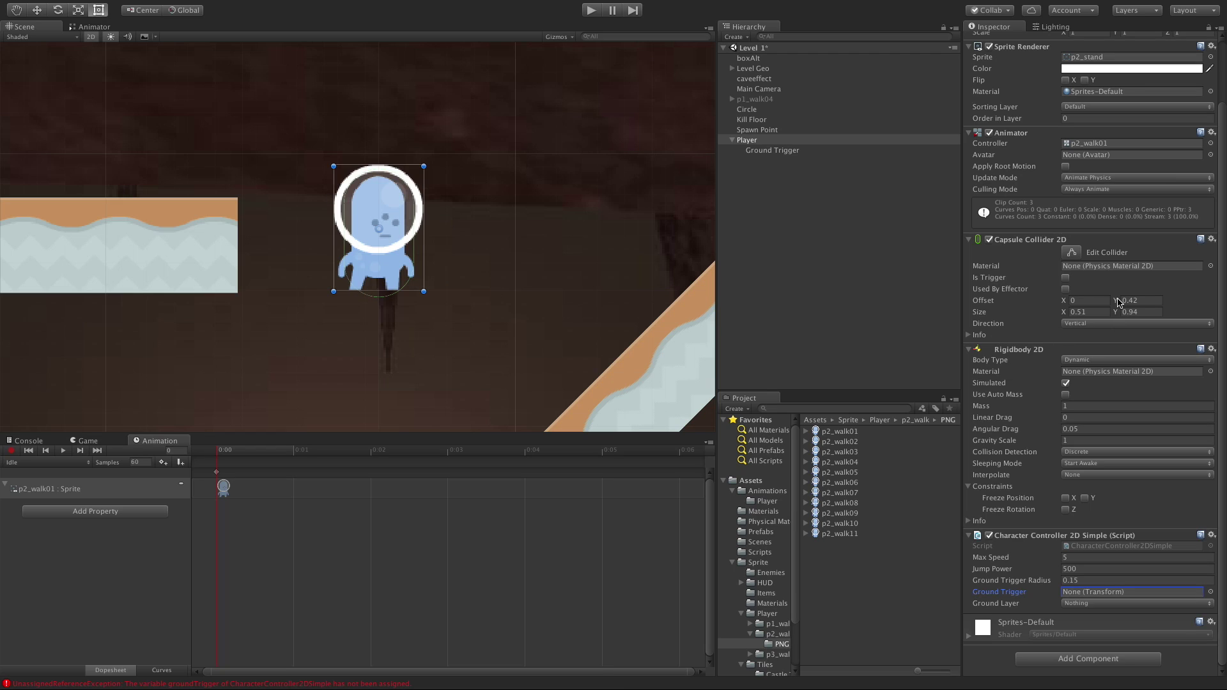
Step: Fit the capsule collider from head to feet, offset about 0.45, and relink Ground Trigger
{"action": "left_click_drag", "start_coordinate": [1117, 304], "coordinate": [1119, 301]}
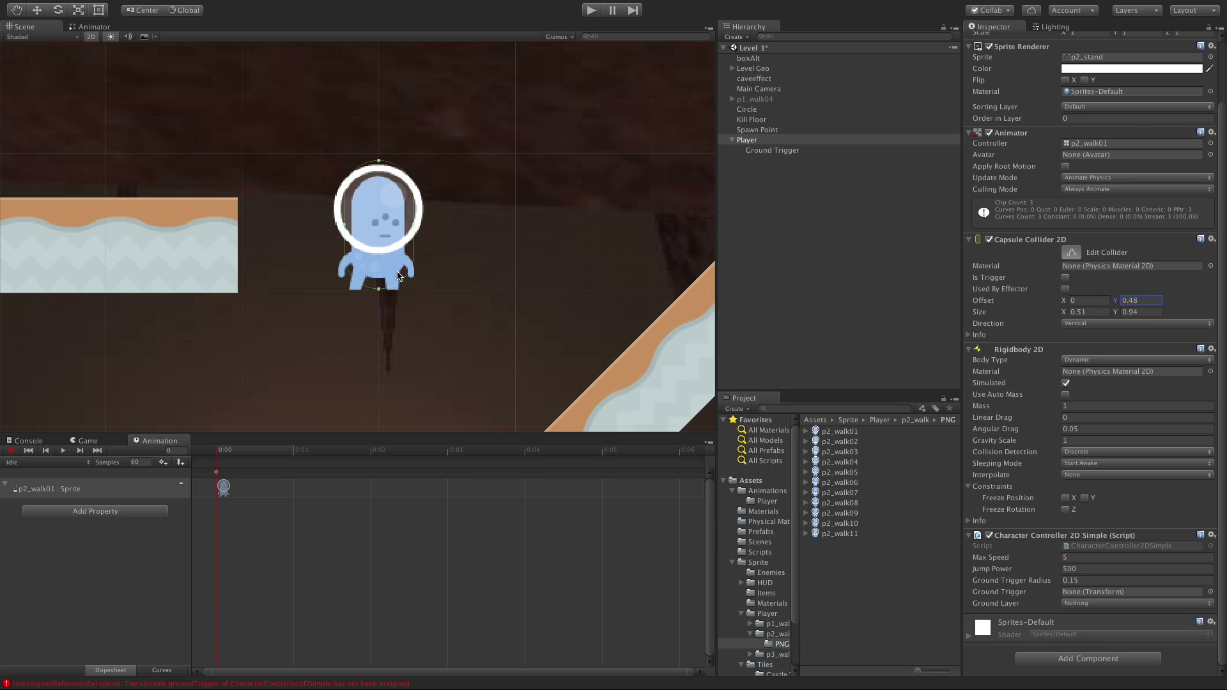
{"action": "left_click", "coordinate": [379, 288]}
{"action": "left_click", "coordinate": [389, 220]}
{"action": "left_click_drag", "start_coordinate": [380, 170], "coordinate": [379, 174]}
{"action": "left_click_drag", "start_coordinate": [378, 288], "coordinate": [379, 294]}
{"action": "left_click", "coordinate": [1080, 248]}
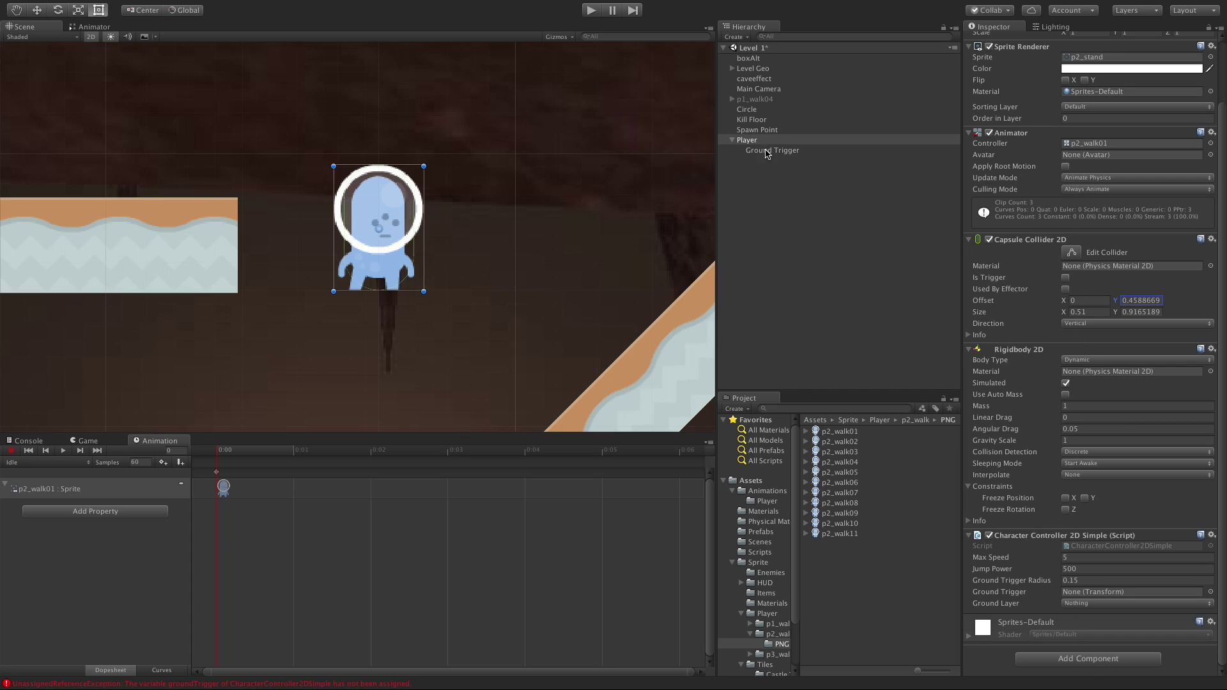
{"action": "left_click_drag", "start_coordinate": [768, 153], "coordinate": [1109, 592]}
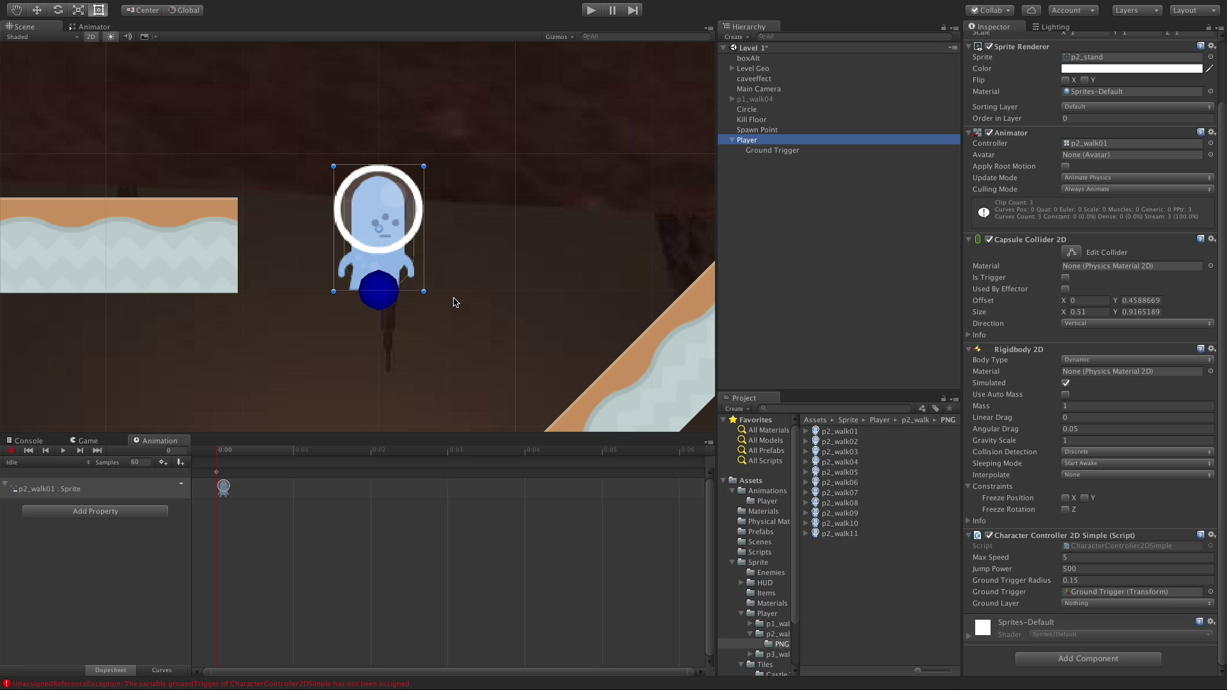
Step: Save the Player object as a prefab in the Prefabs folder
{"action": "left_click", "coordinate": [761, 531]}
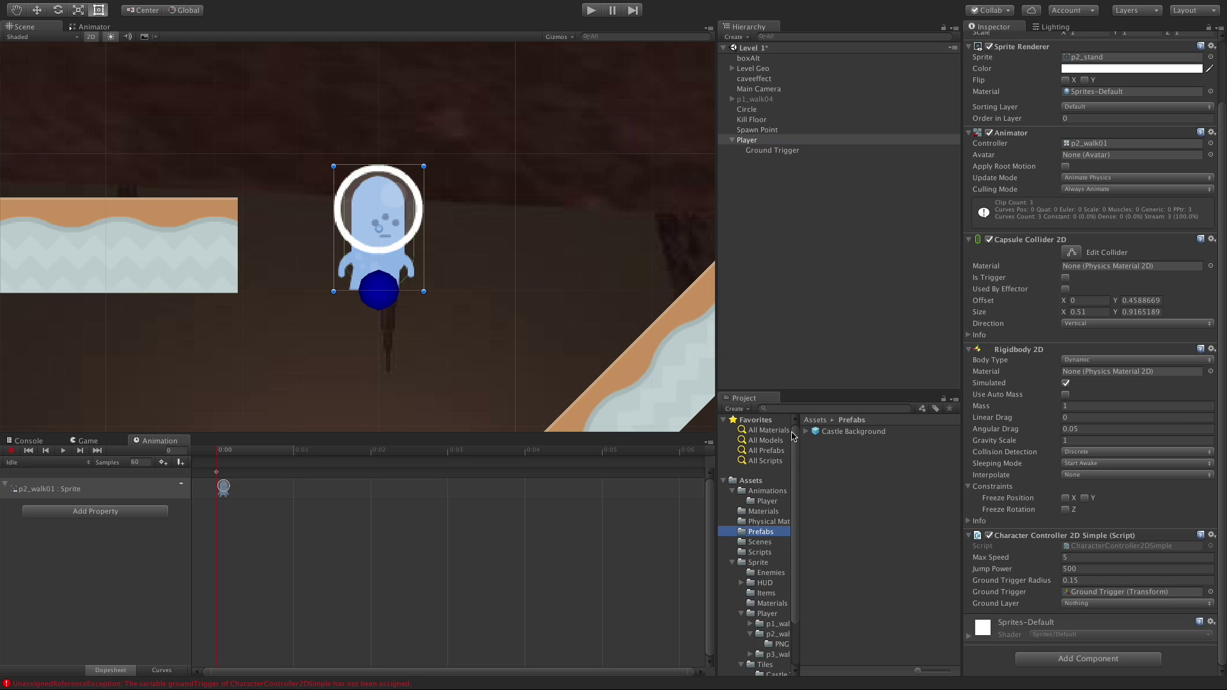
{"action": "left_click", "coordinate": [747, 141]}
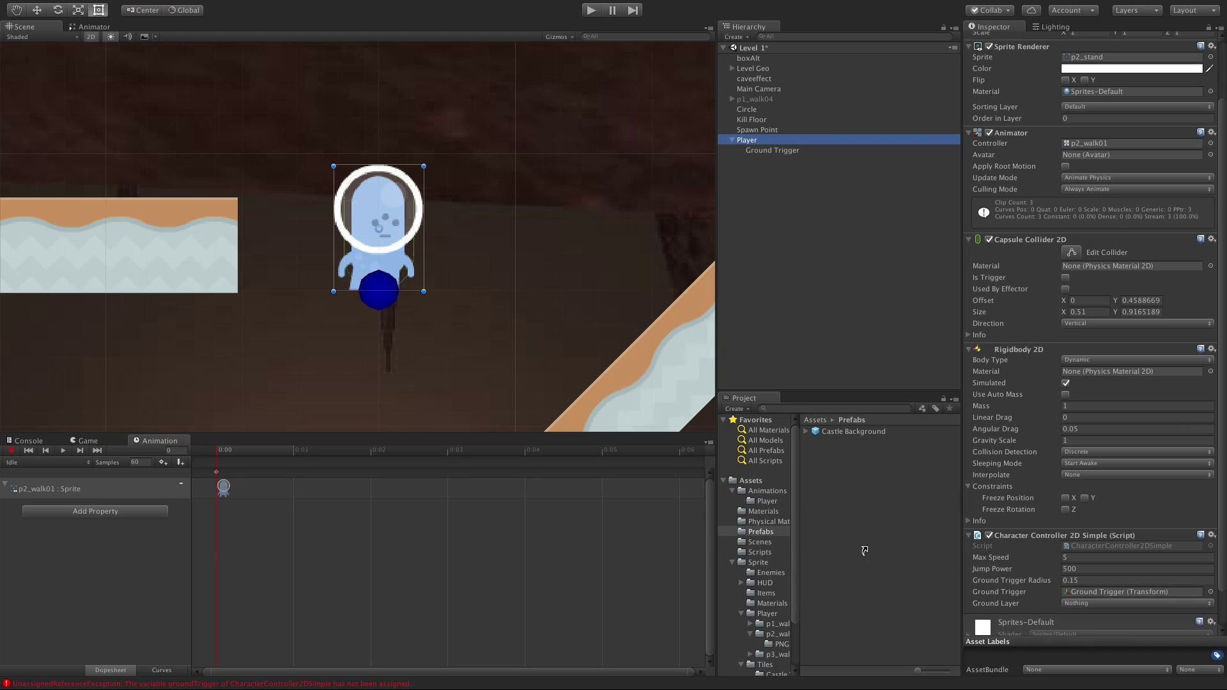
{"action": "left_click_drag", "start_coordinate": [864, 551], "coordinate": [868, 551]}
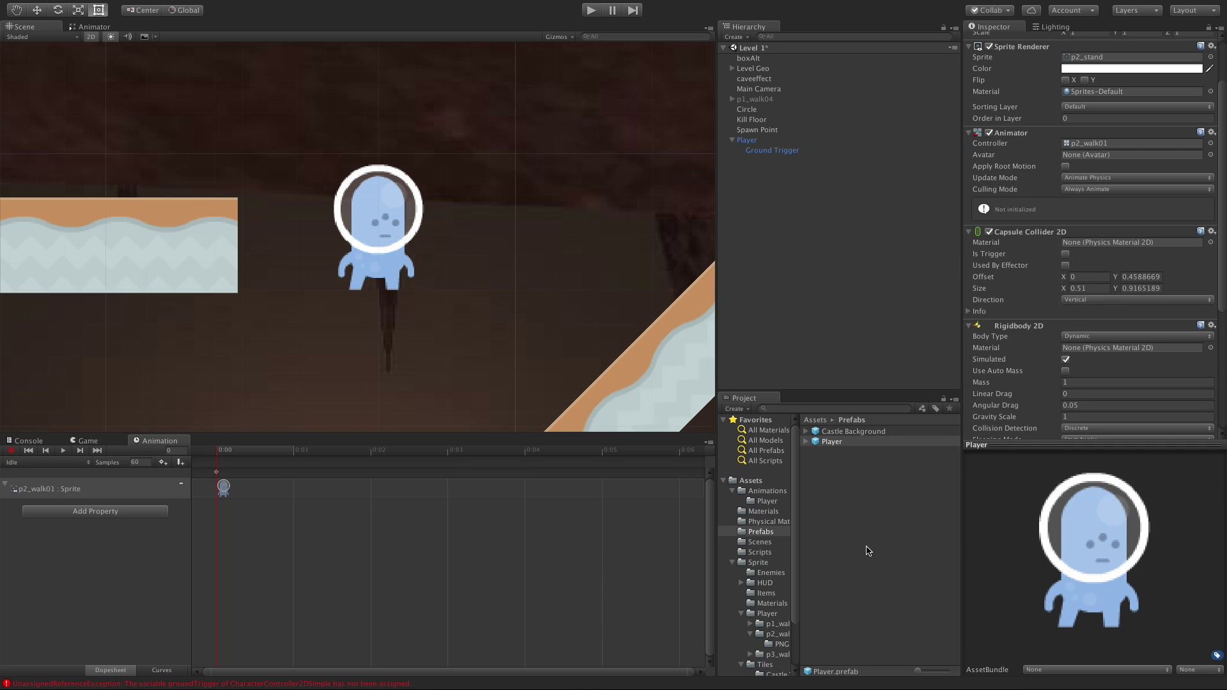
Step: Ping the controller script from the Inspector and preview CharacterController2DSimple's code
{"action": "scroll", "coordinate": [1023, 287], "scroll_direction": "up", "scroll_amount": 3}
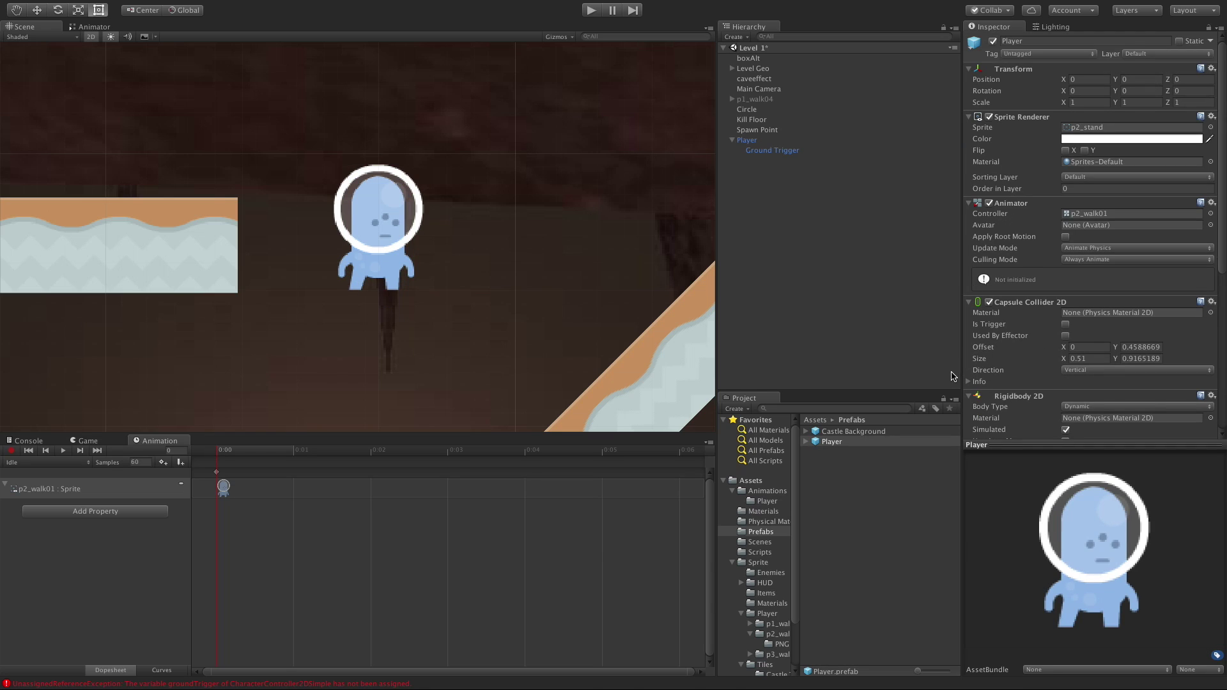
{"action": "scroll", "coordinate": [999, 382], "scroll_direction": "down", "scroll_amount": 10}
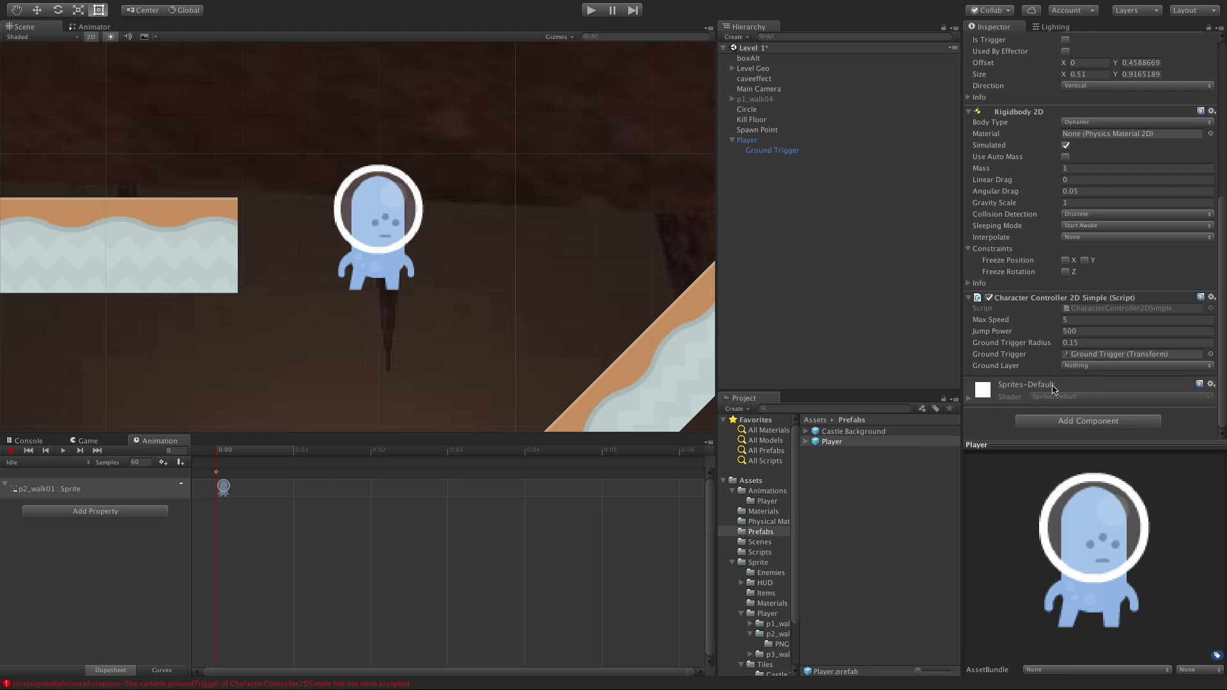
{"action": "left_click", "coordinate": [1113, 311]}
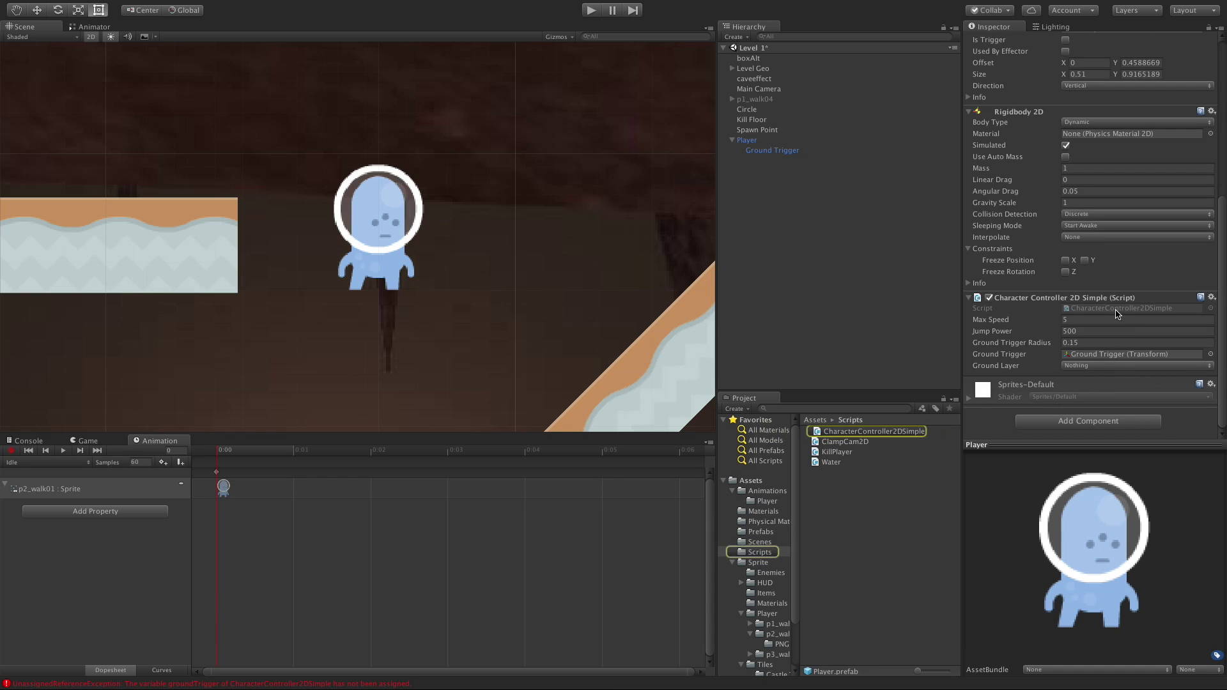
{"action": "left_click", "coordinate": [885, 433]}
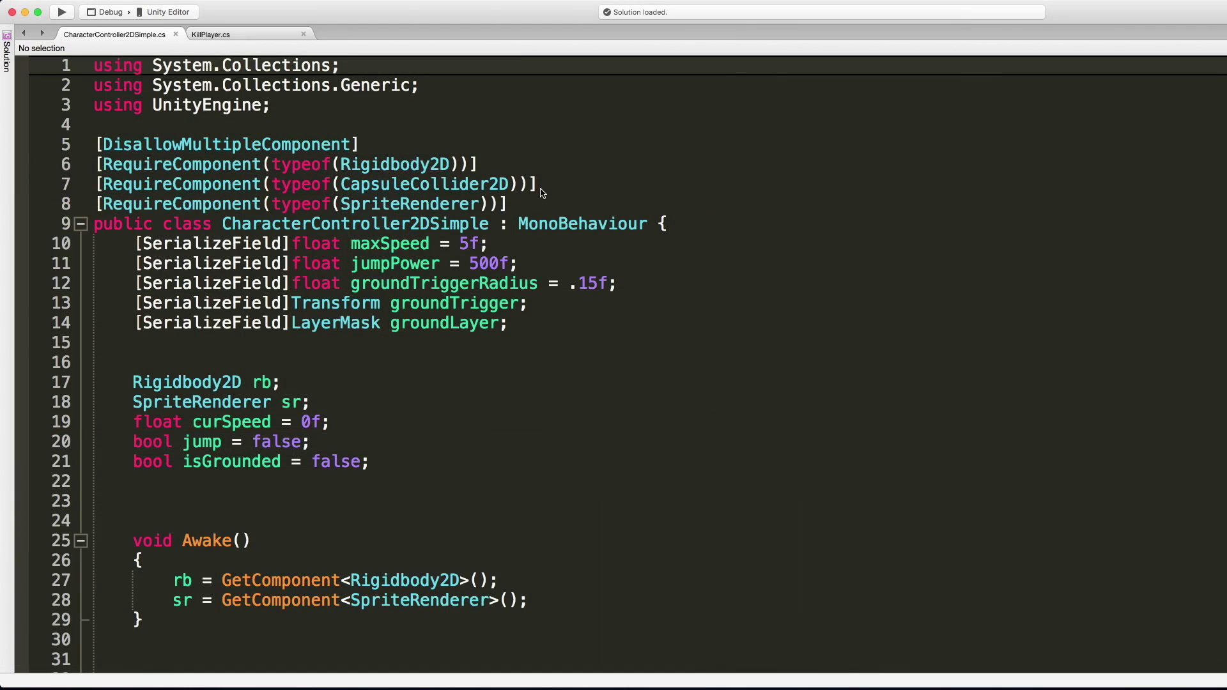
Step: Duplicate the SpriteRenderer RequireComponent line and change it to require Animator
{"action": "left_click", "coordinate": [542, 186]}
{"action": "key", "text": "Down"}
{"action": "key", "text": "Home"}
{"action": "key", "text": "shift+Down"}
{"action": "key", "text": "super+c"}
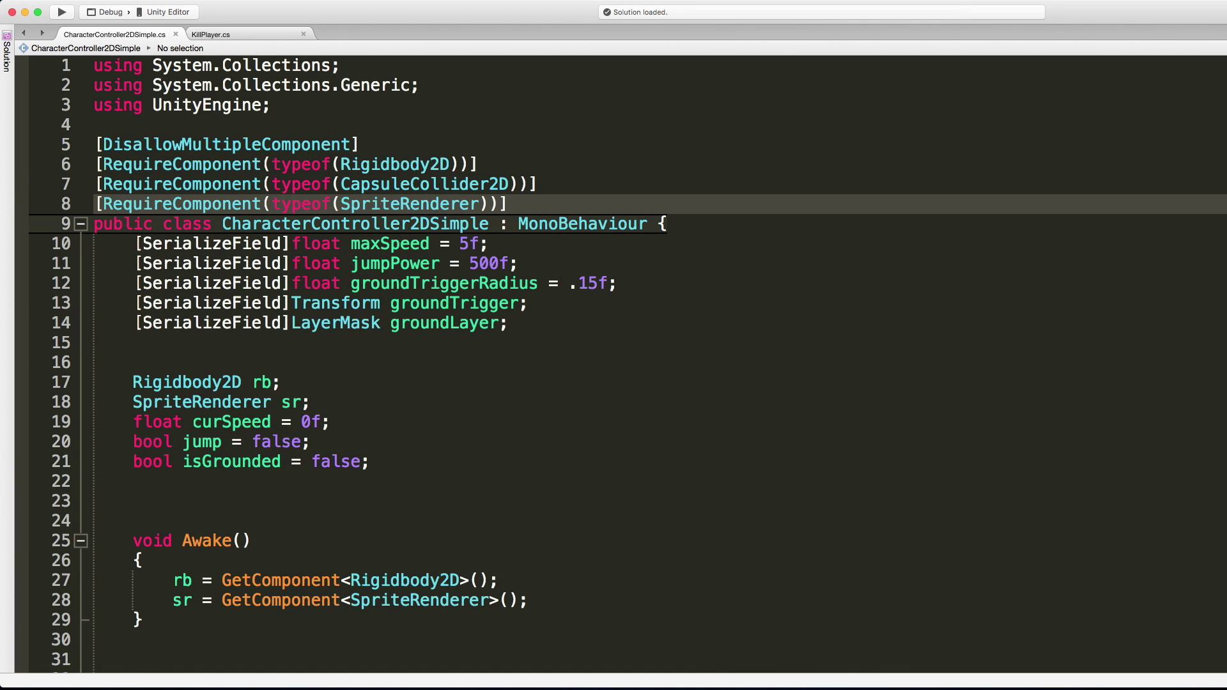
{"action": "key", "text": "Right"}
{"action": "key", "text": "super+v"}
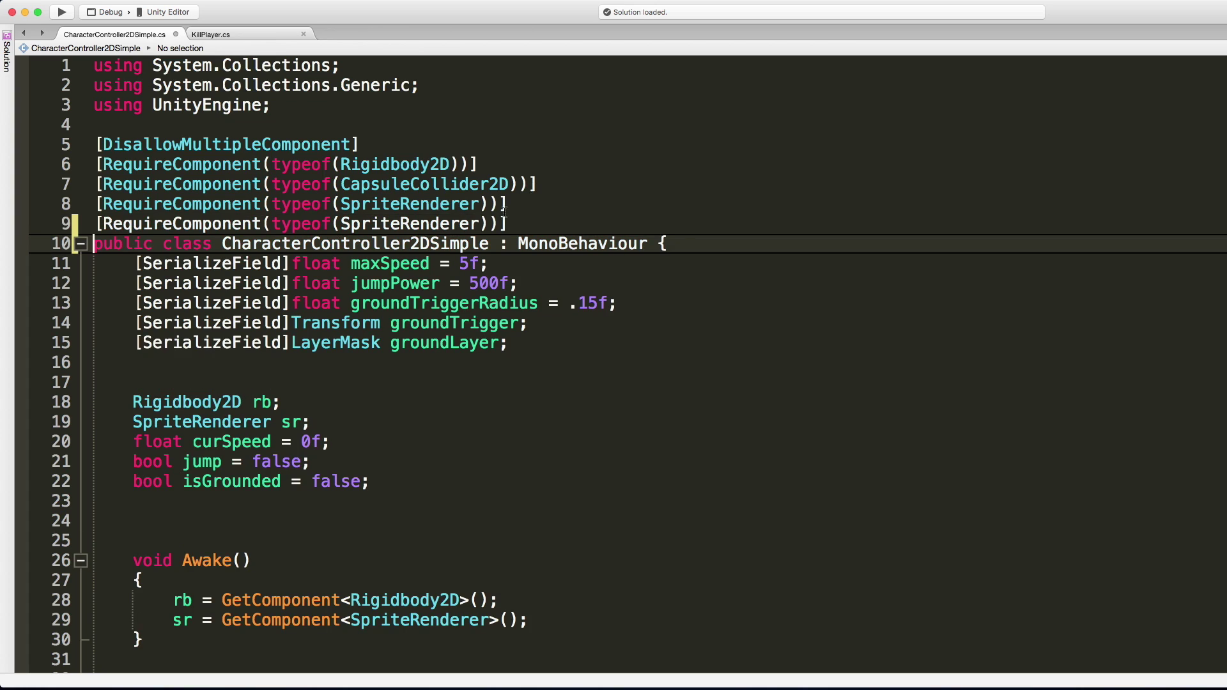
{"action": "left_click", "coordinate": [425, 223]}
{"action": "double_click", "coordinate": [425, 223]}
{"action": "type", "text": "Animator"}
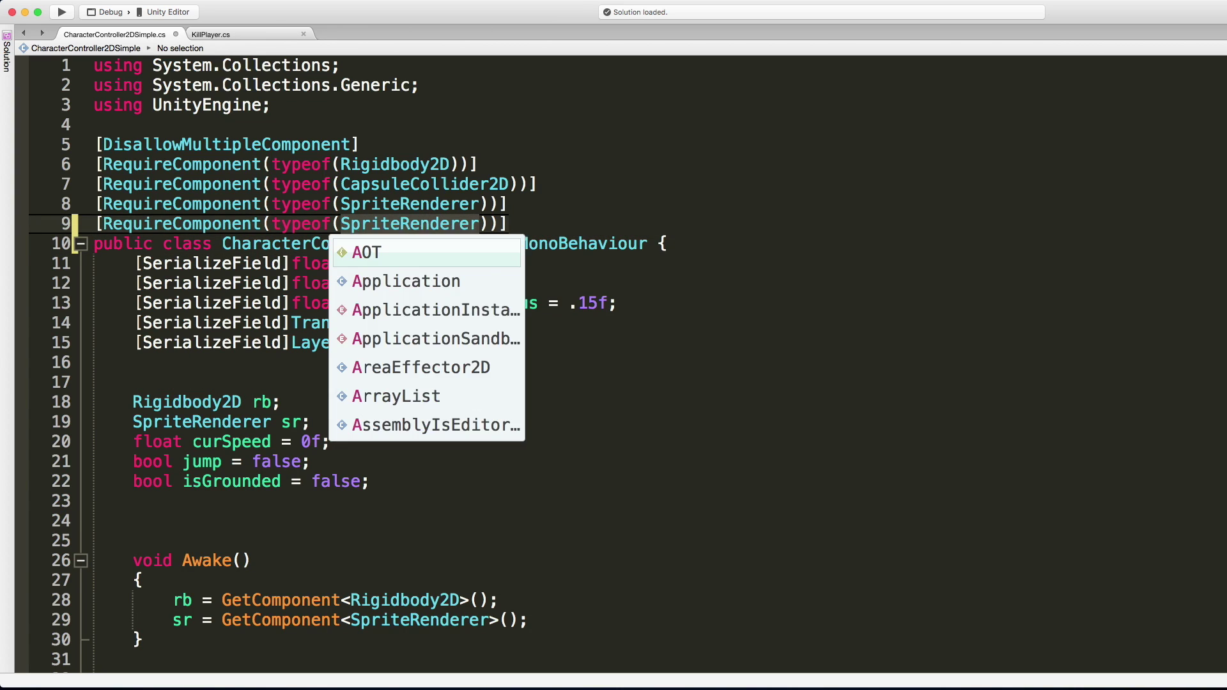
{"action": "key", "text": "Return"}
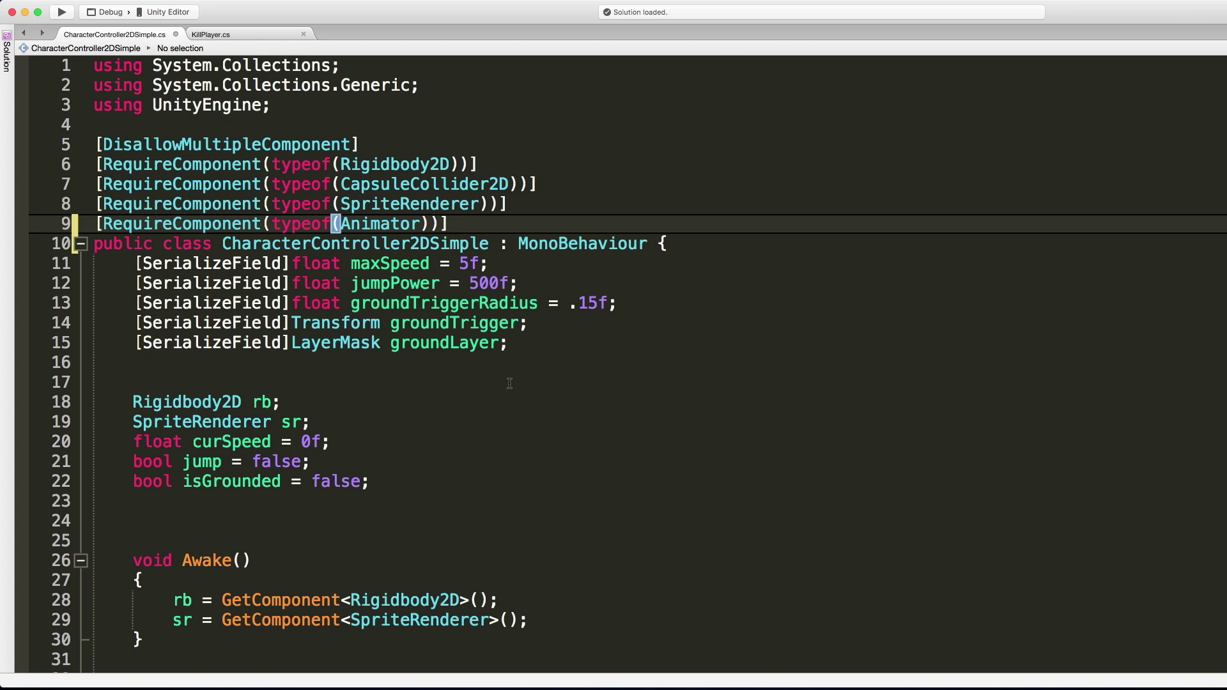
Step: Declare an 'Animator anim;' field beside the SpriteRenderer field
{"action": "left_click", "coordinate": [384, 483]}
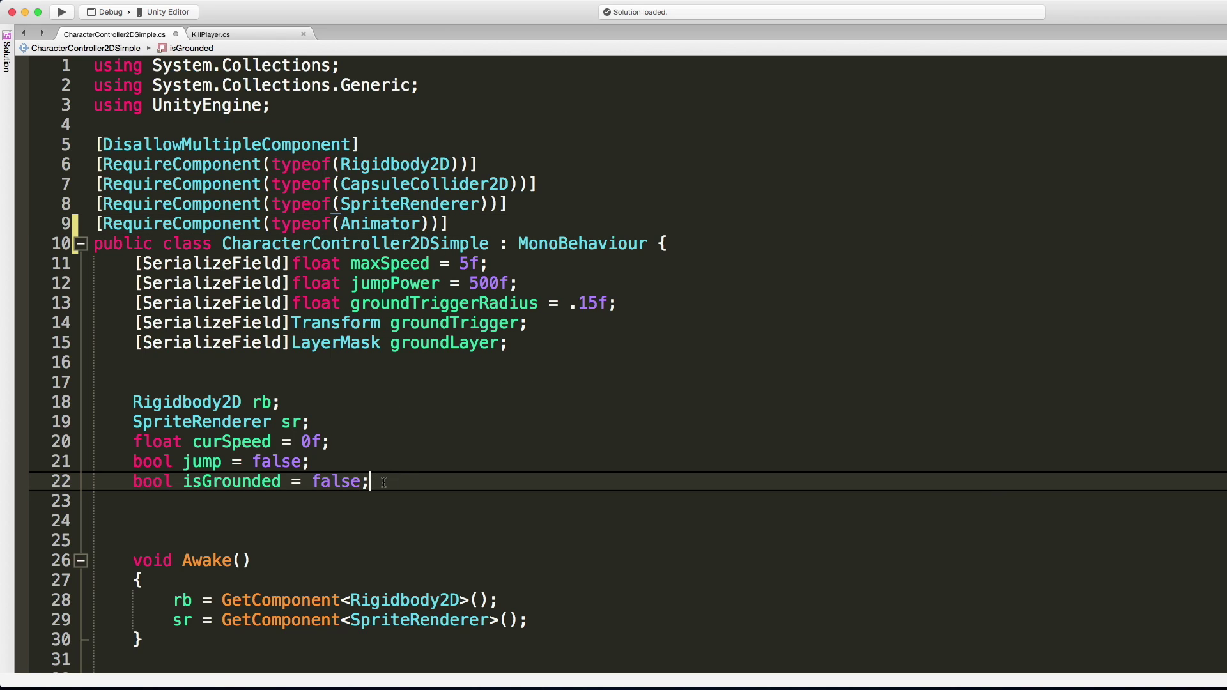
{"action": "key", "text": "Up"}
{"action": "key", "text": "Up"}
{"action": "key", "text": "Up"}
{"action": "key", "text": "Return"}
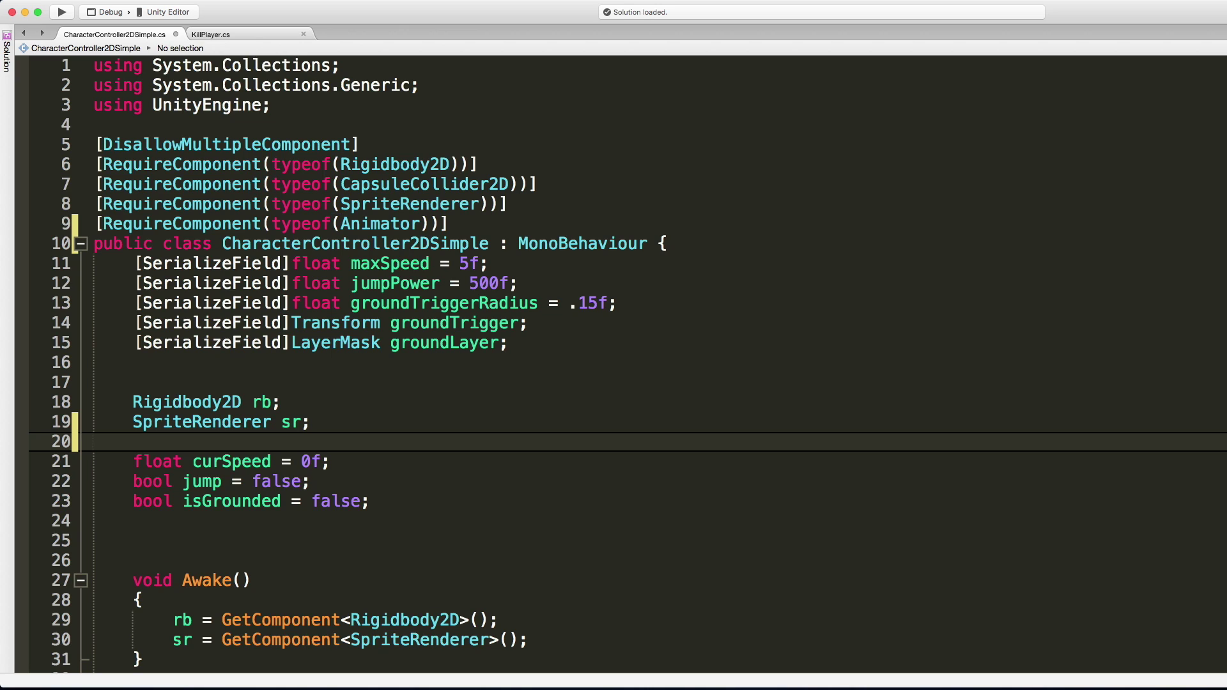
{"action": "type", "text": "Animator"}
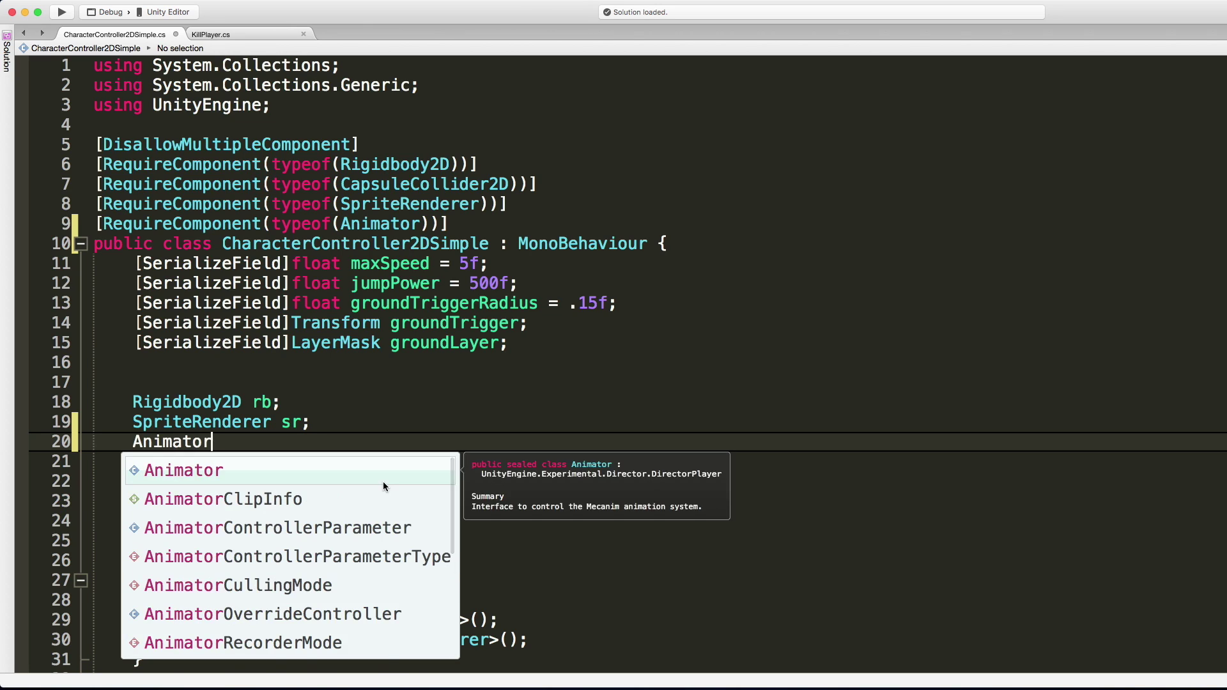
{"action": "type", "text": " anim"}
{"action": "key", "text": "BackSpace"}
{"action": "type", "text": "nim;"}
{"action": "scroll", "coordinate": [397, 464], "scroll_direction": "down", "scroll_amount": 3}
Step: Add 'anim = GetComponent<Animator>();' at the end of the Awake assignments
{"action": "left_click", "coordinate": [549, 455]}
{"action": "key", "text": "Return"}
{"action": "type", "text": "an"}
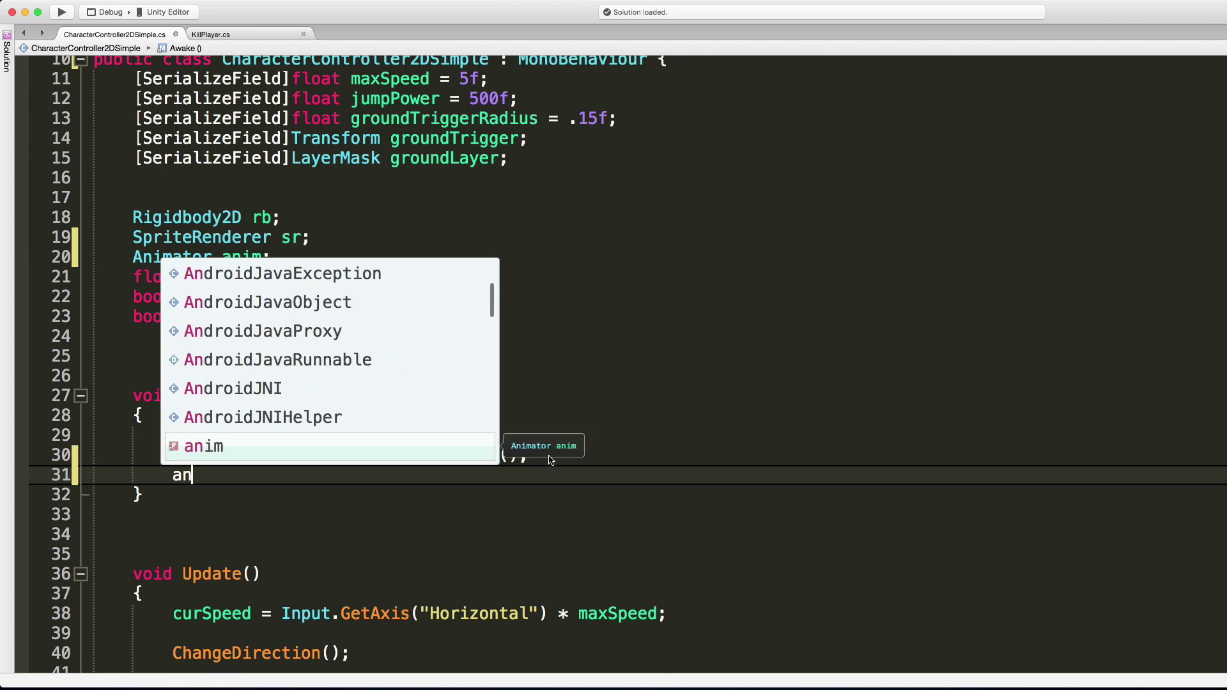
{"action": "type", "text": "im = GetComponent"}
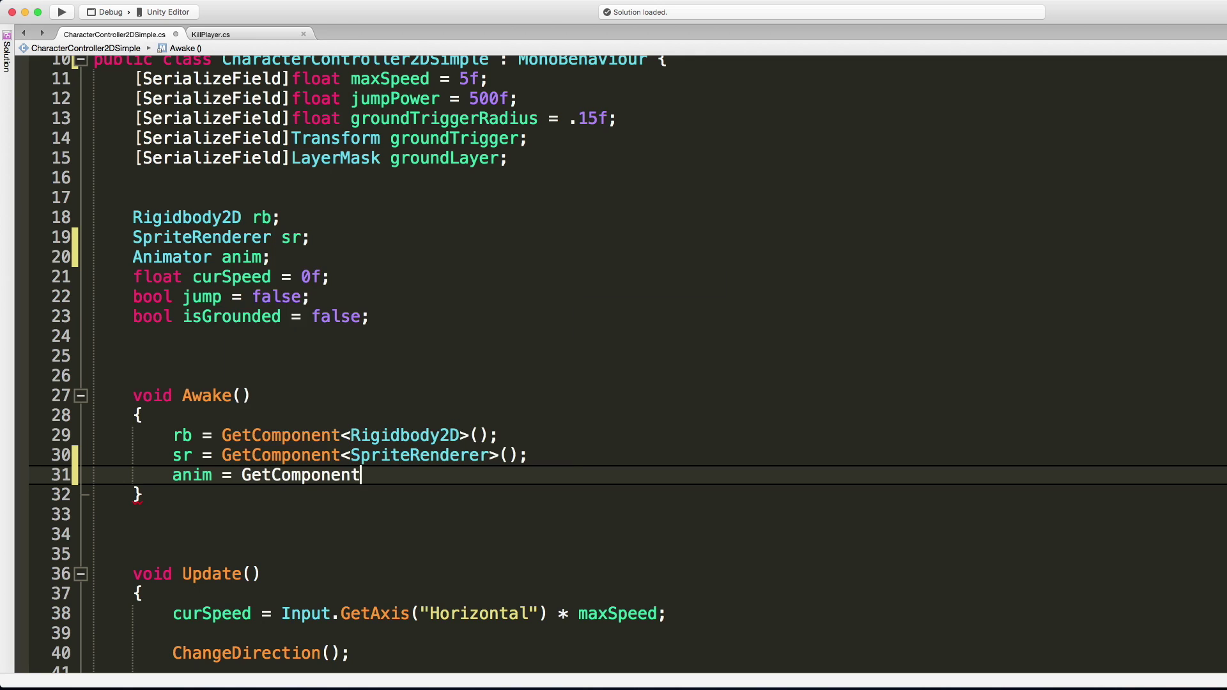
{"action": "type", "text": "<Anim"}
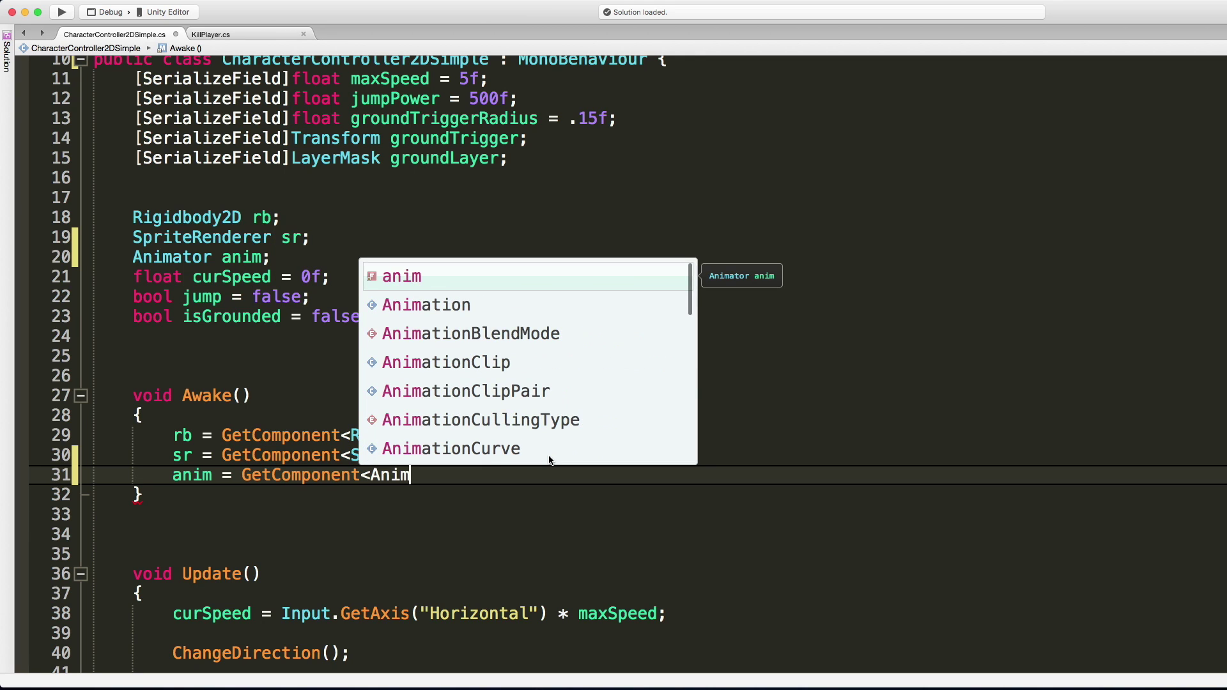
{"action": "type", "text": "ator"}
{"action": "key", "text": "Return"}
{"action": "type", "text": ">();"}
{"action": "scroll", "coordinate": [447, 495], "scroll_direction": "down", "scroll_amount": 1}
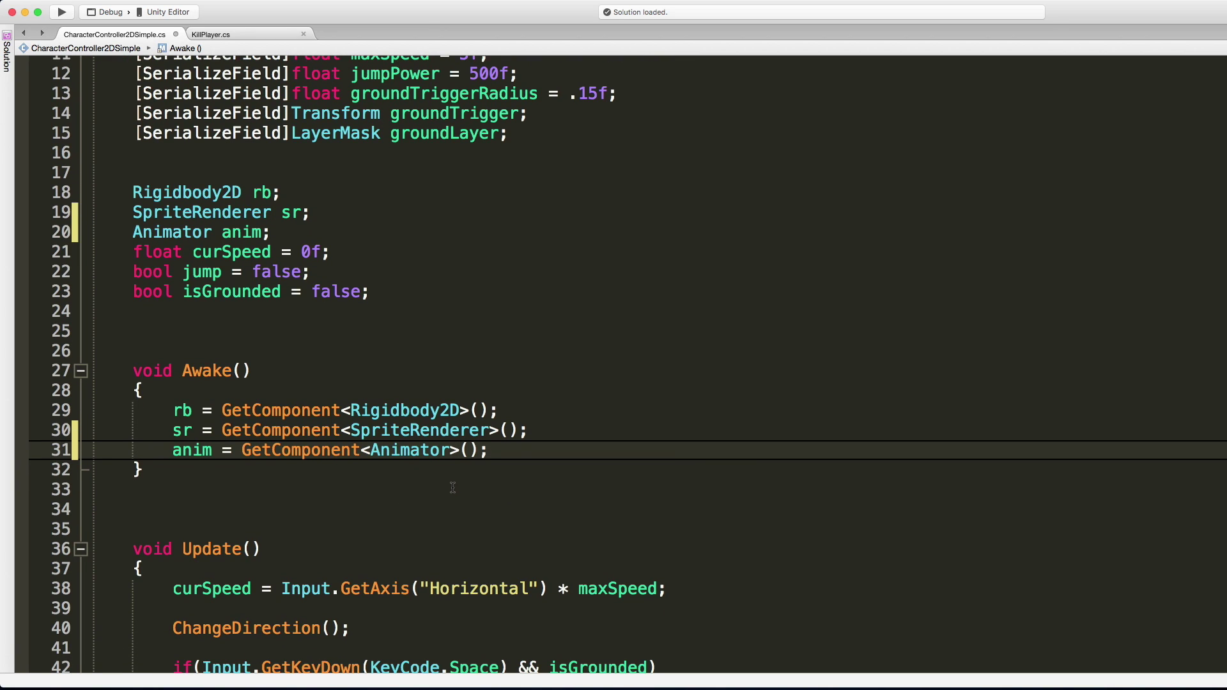
{"action": "key", "text": "super+Tab"}
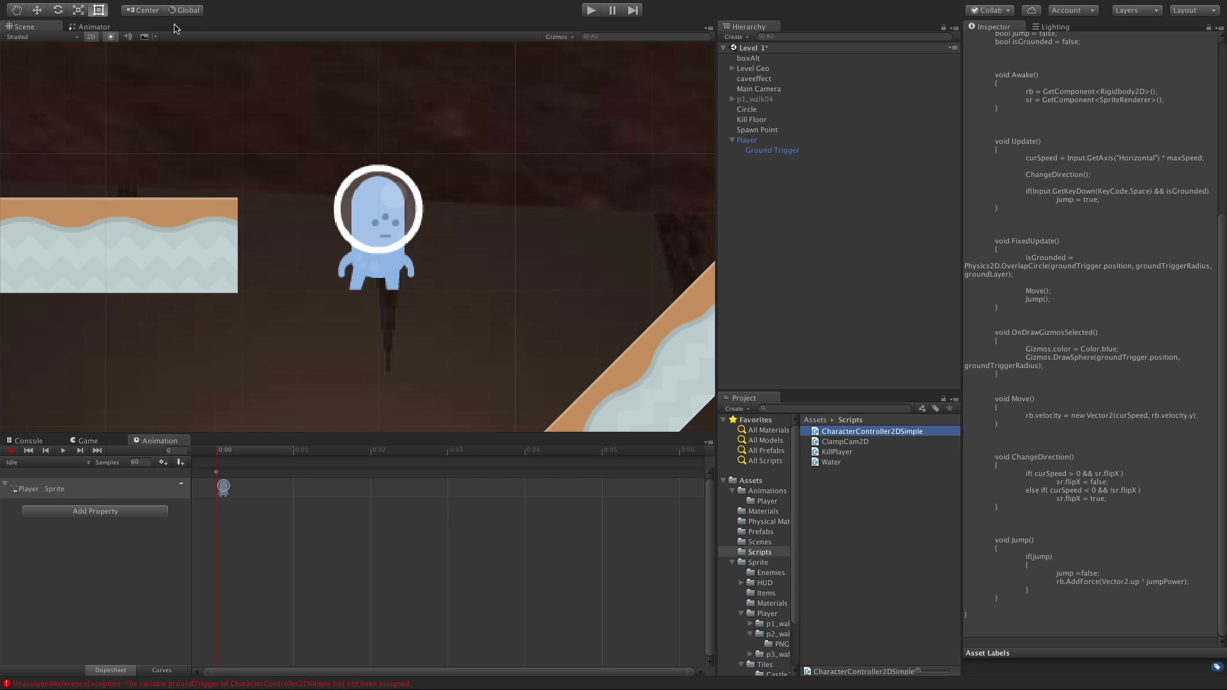
Step: Show the Player's Animator graph with Idle, Walk and Jump states and hSpeed at 0.0
{"action": "left_click", "coordinate": [93, 27]}
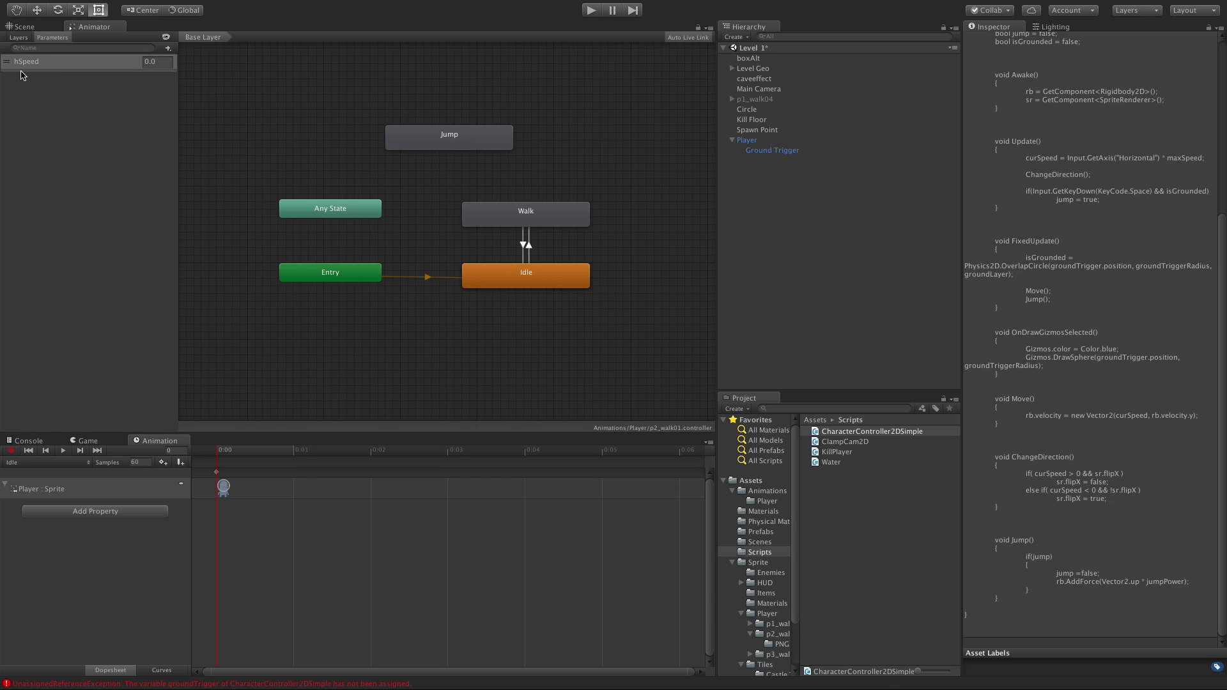
Step: Below the curSpeed line in Update, add anim.SetFloat("hSpeed", Input.GetAxis("Horizontal"));
{"action": "key", "text": "super+Tab"}
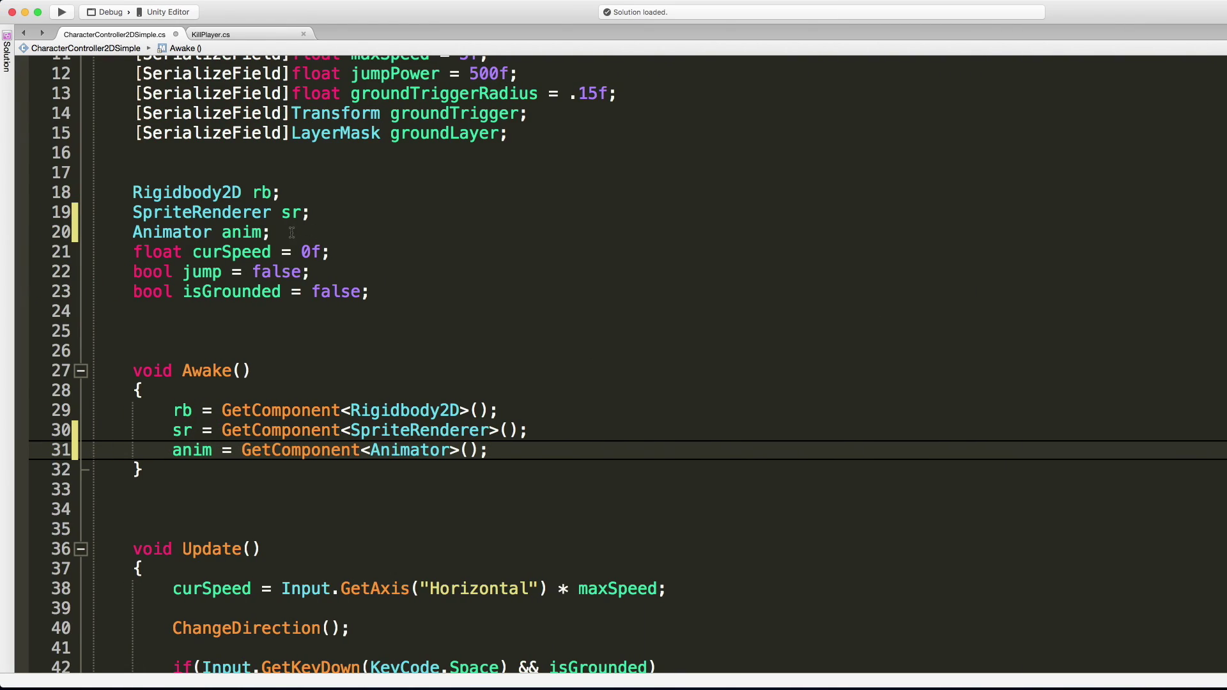
{"action": "scroll", "coordinate": [302, 223], "scroll_direction": "down", "scroll_amount": 4}
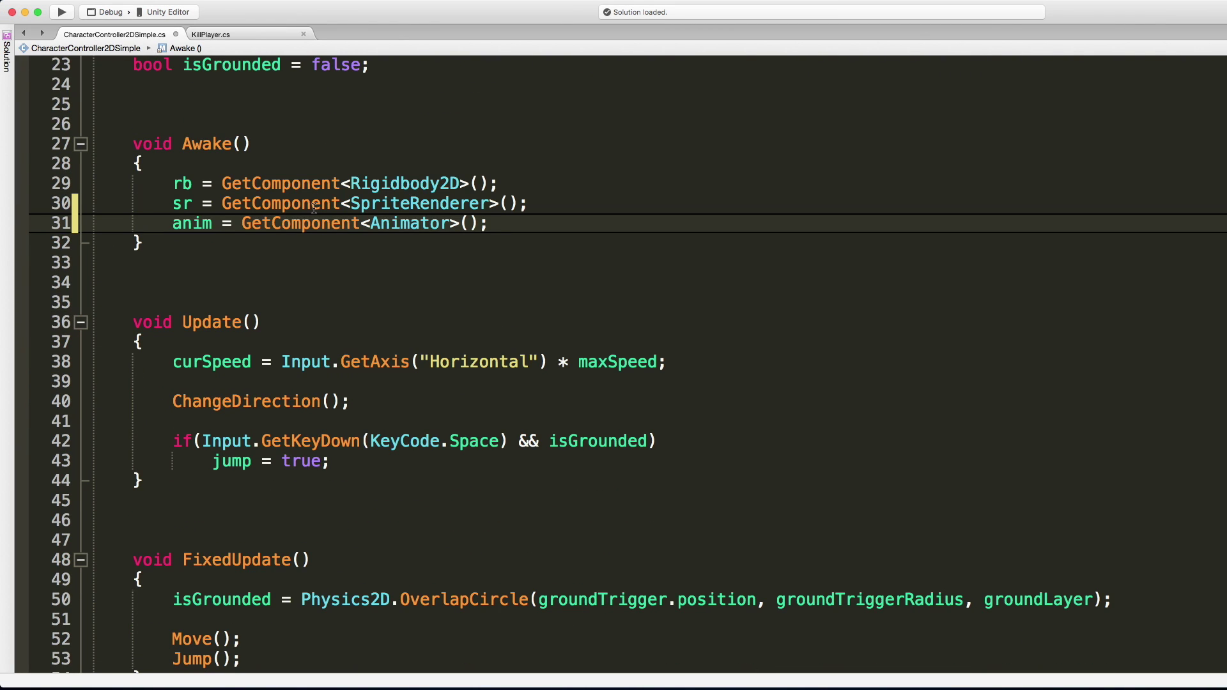
{"action": "scroll", "coordinate": [317, 211], "scroll_direction": "down", "scroll_amount": 2}
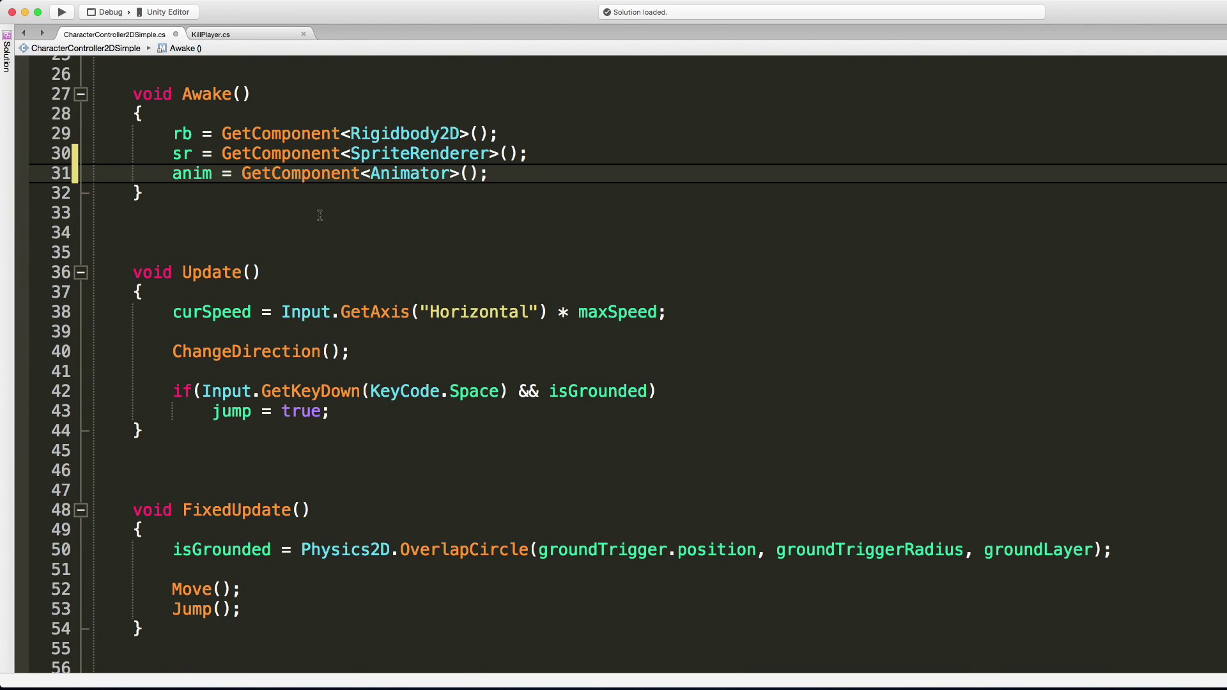
{"action": "scroll", "coordinate": [320, 215], "scroll_direction": "down", "scroll_amount": 2}
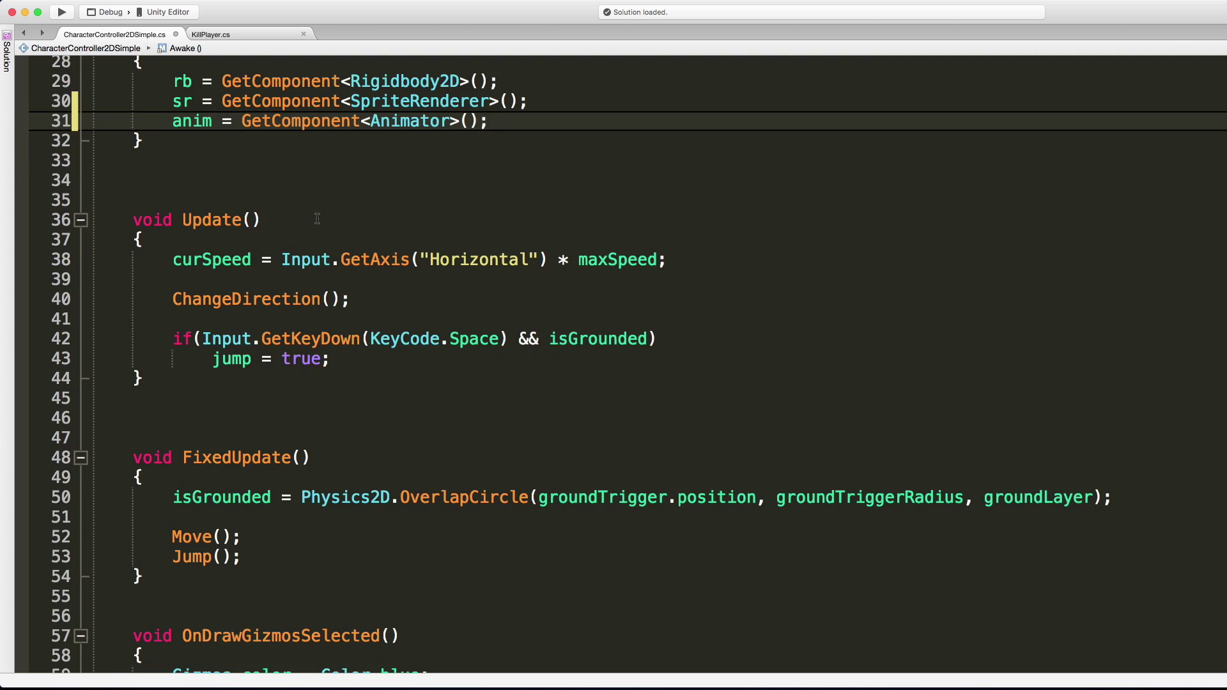
{"action": "triple_click", "coordinate": [175, 259]}
{"action": "left_click_drag", "start_coordinate": [306, 252], "coordinate": [665, 259]}
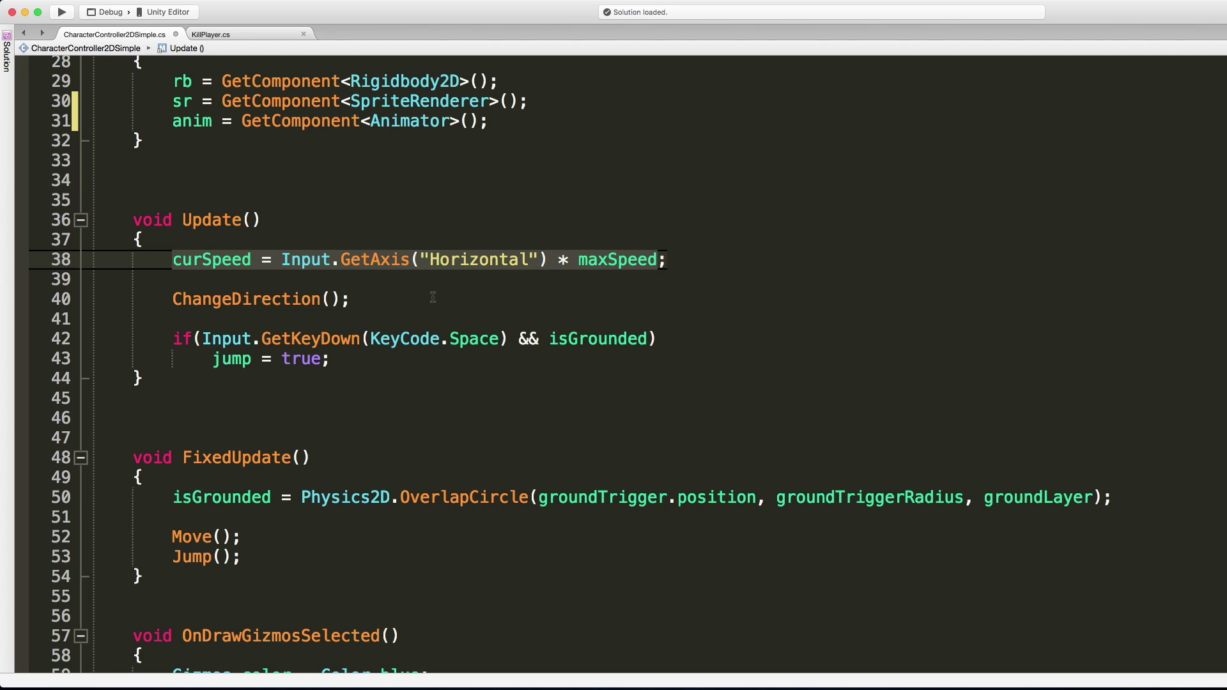
{"action": "key", "text": "Down"}
{"action": "key", "text": "Return"}
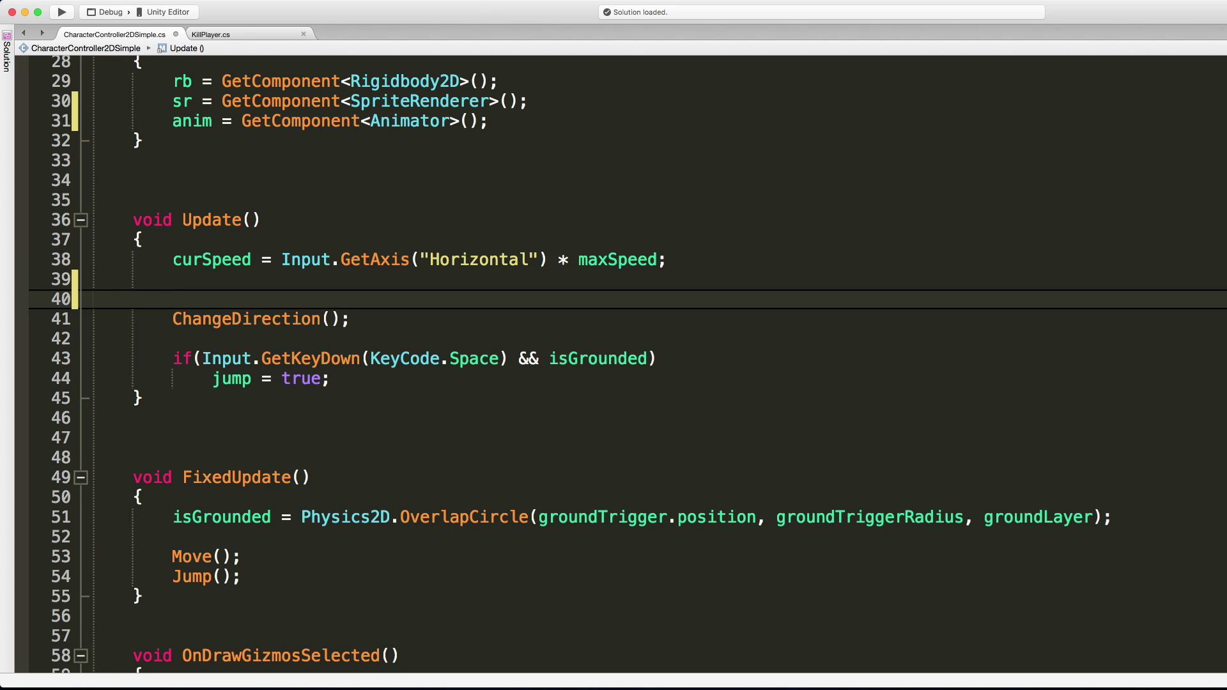
{"action": "type", "text": "an"}
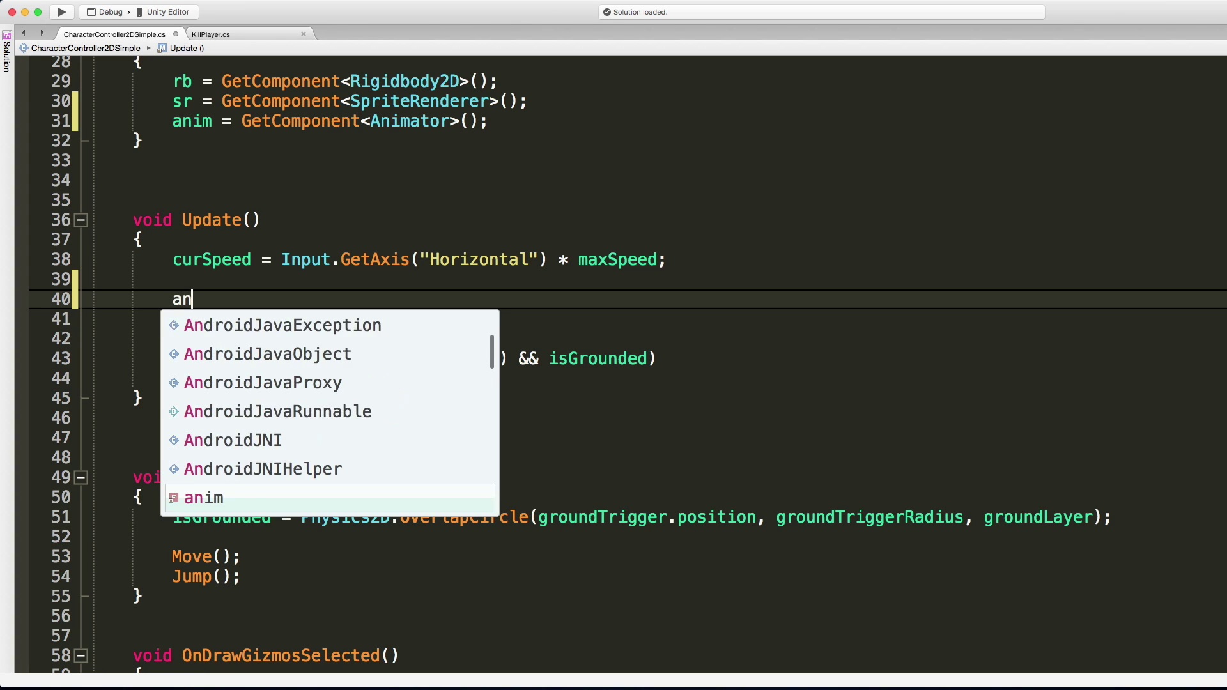
{"action": "type", "text": "im.SetFl"}
{"action": "key", "text": "Return"}
{"action": "type", "text": "(\""}
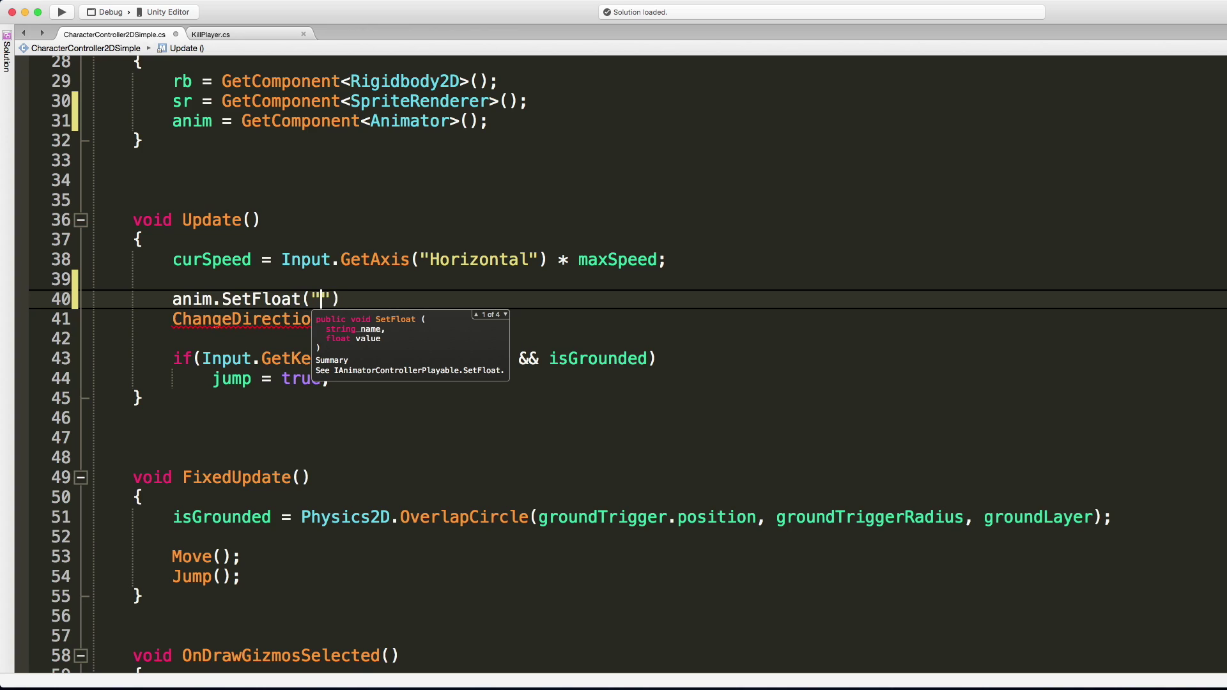
{"action": "type", "text": "hSpeed\","}
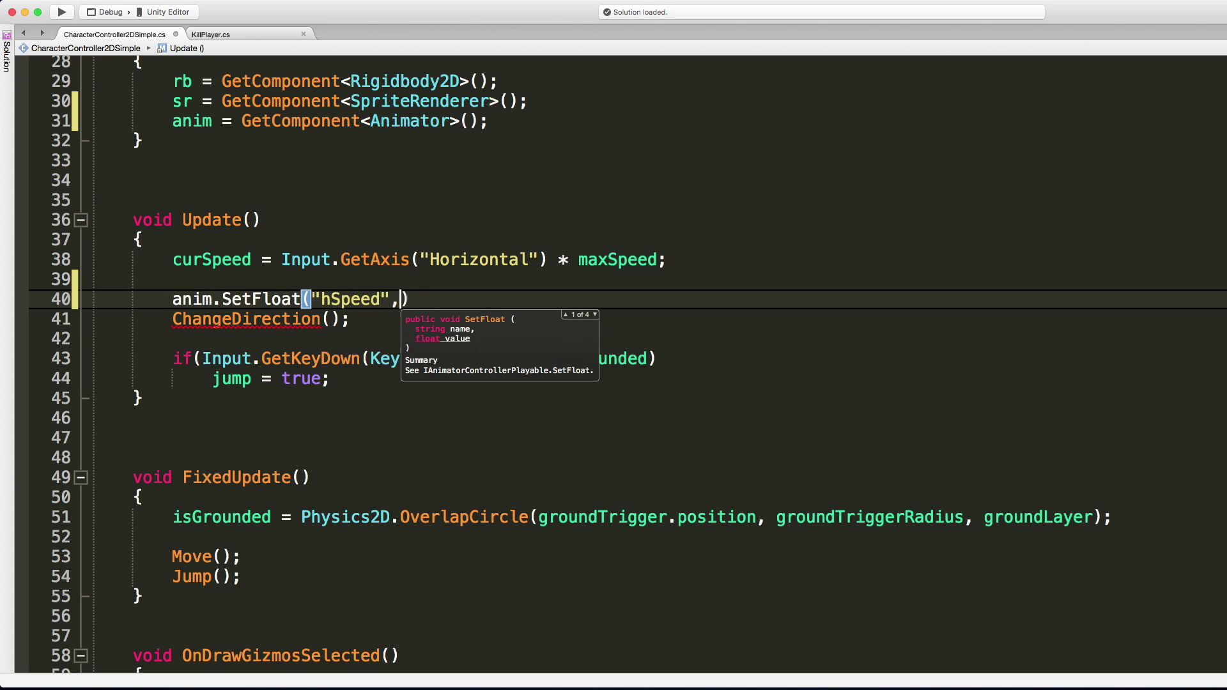
{"action": "left_click_drag", "start_coordinate": [281, 260], "coordinate": [547, 254]}
{"action": "key", "text": "super+c"}
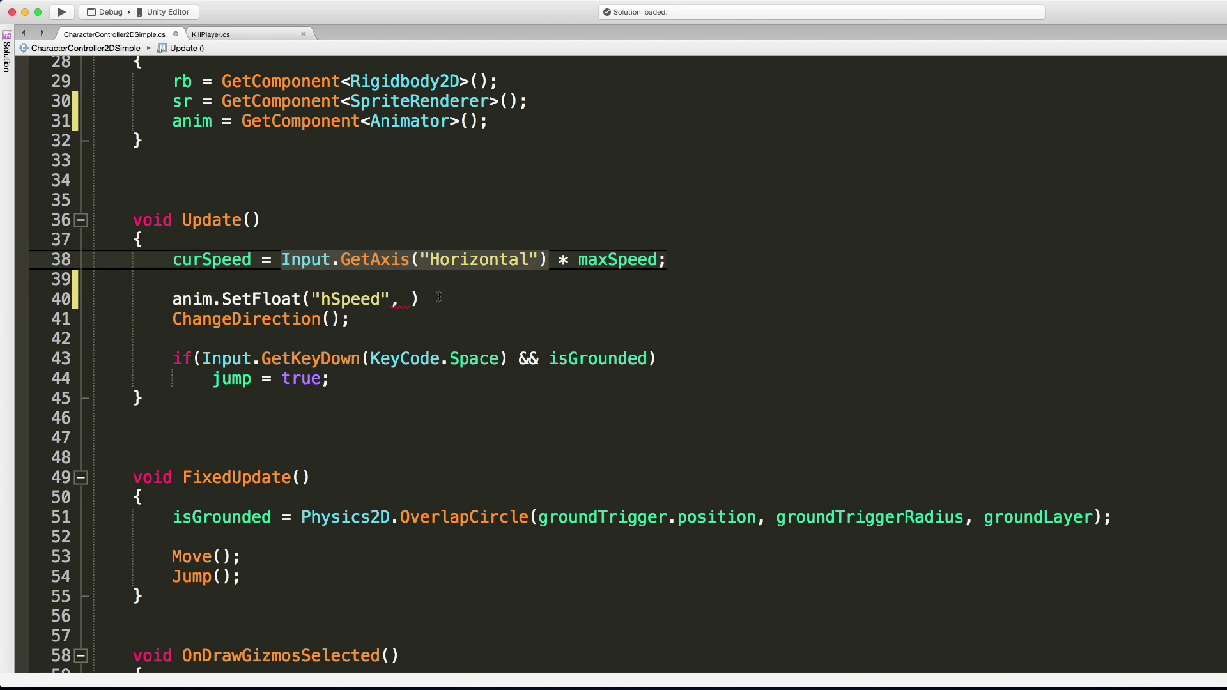
{"action": "left_click", "coordinate": [412, 298]}
{"action": "key", "text": "super+v"}
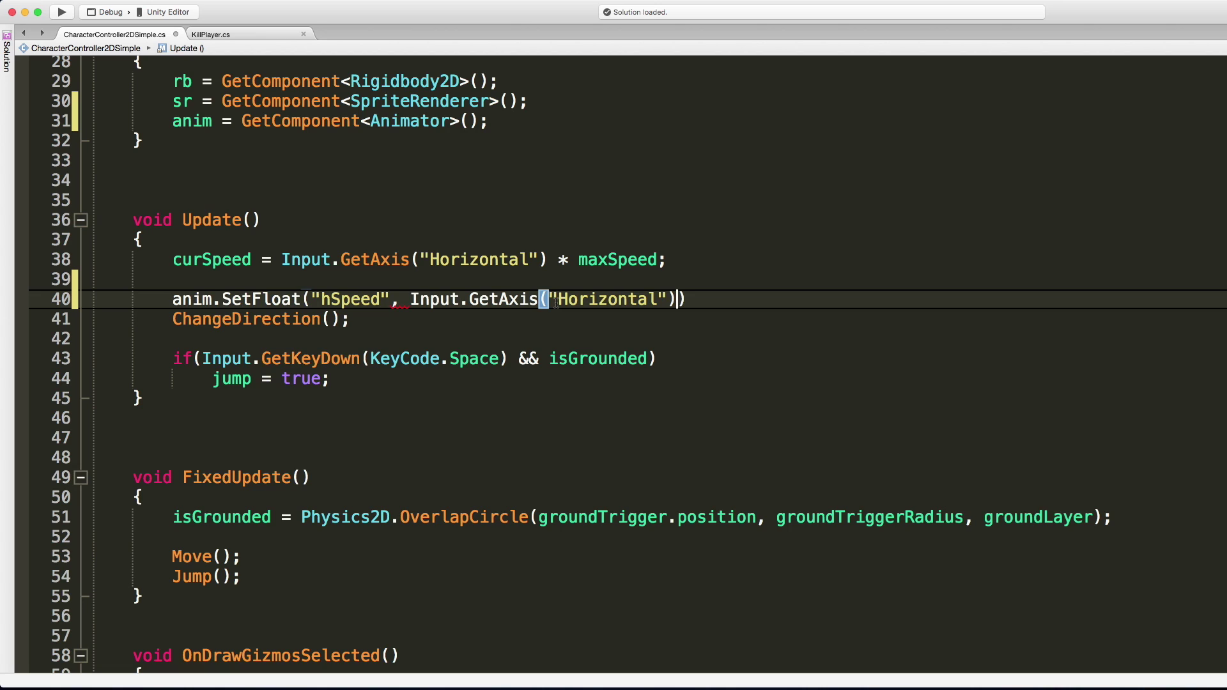
{"action": "key", "text": "Right"}
{"action": "key", "text": "Return"}
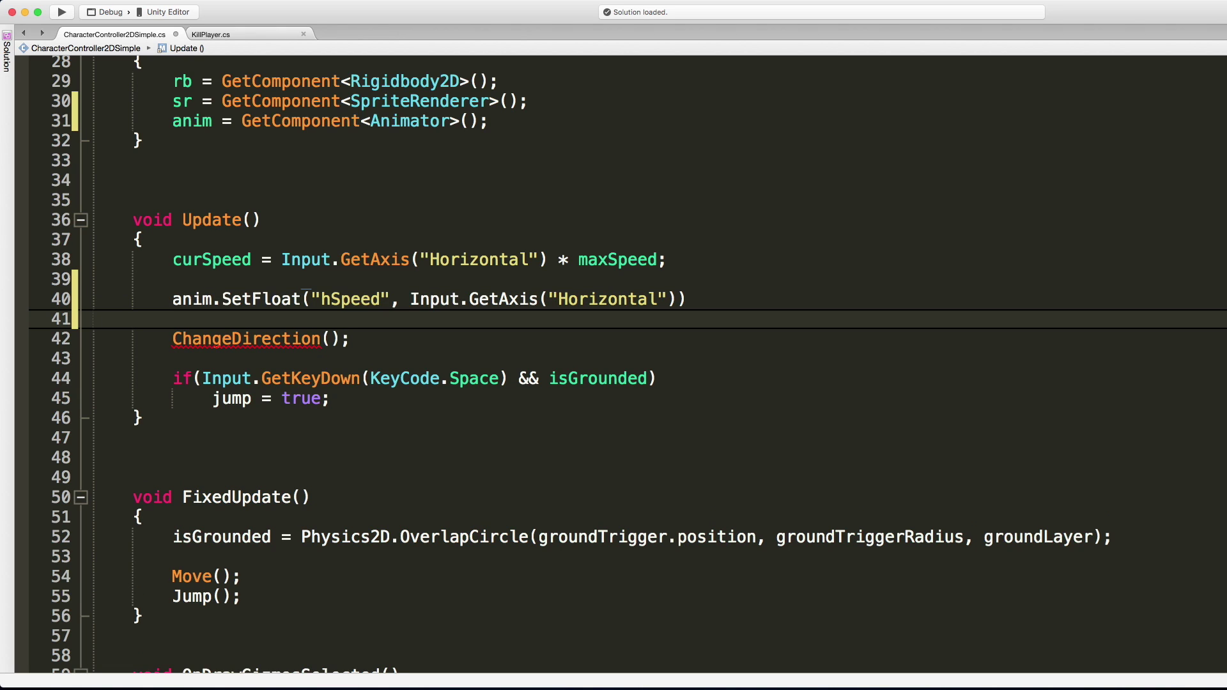
{"action": "key", "text": "Up"}
{"action": "key", "text": "End"}
{"action": "type", "text": ";"}
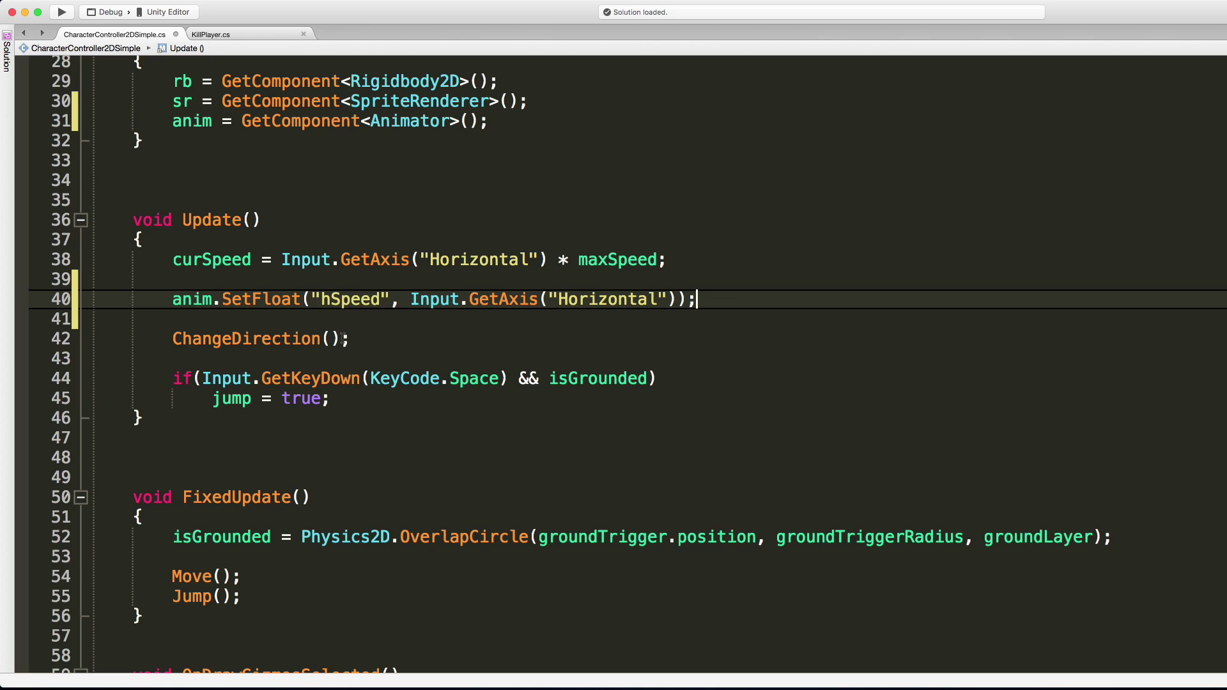
Step: Wrap the horizontal input in Mathf.Abs(), fix the parentheses, and save the script
{"action": "left_click", "coordinate": [400, 298]}
{"action": "left_click", "coordinate": [261, 299]}
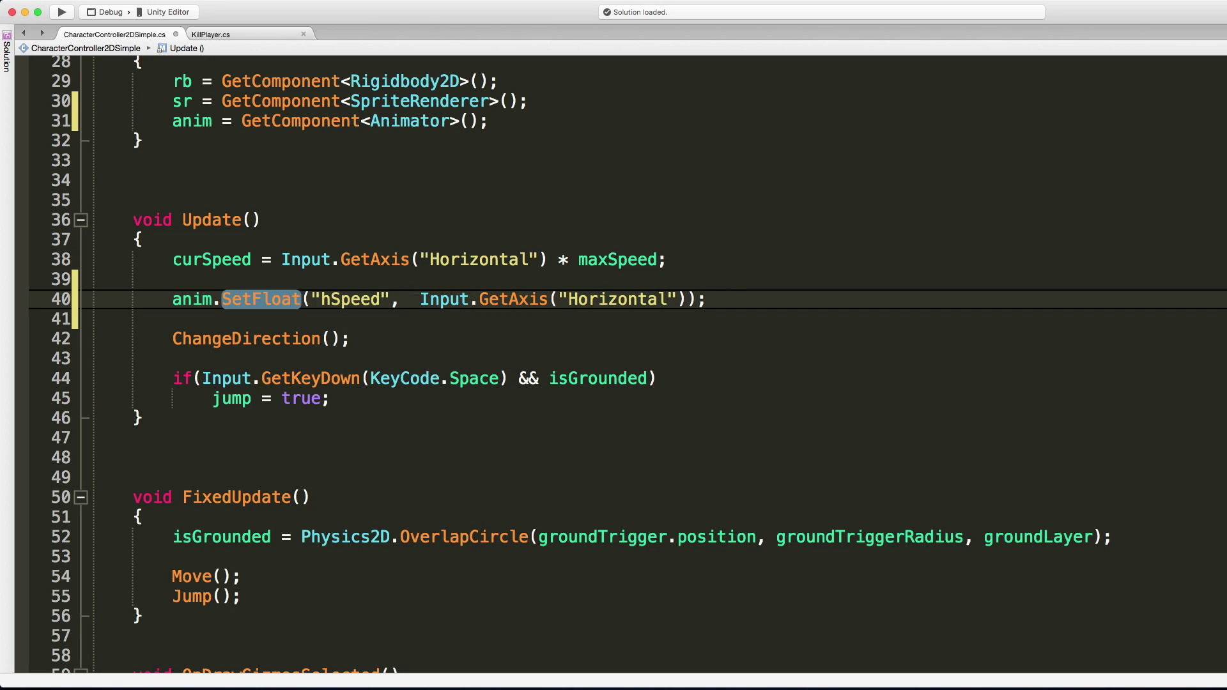
{"action": "type", "text": "mat"}
{"action": "key", "text": "Return"}
{"action": "type", "text": ".Abs"}
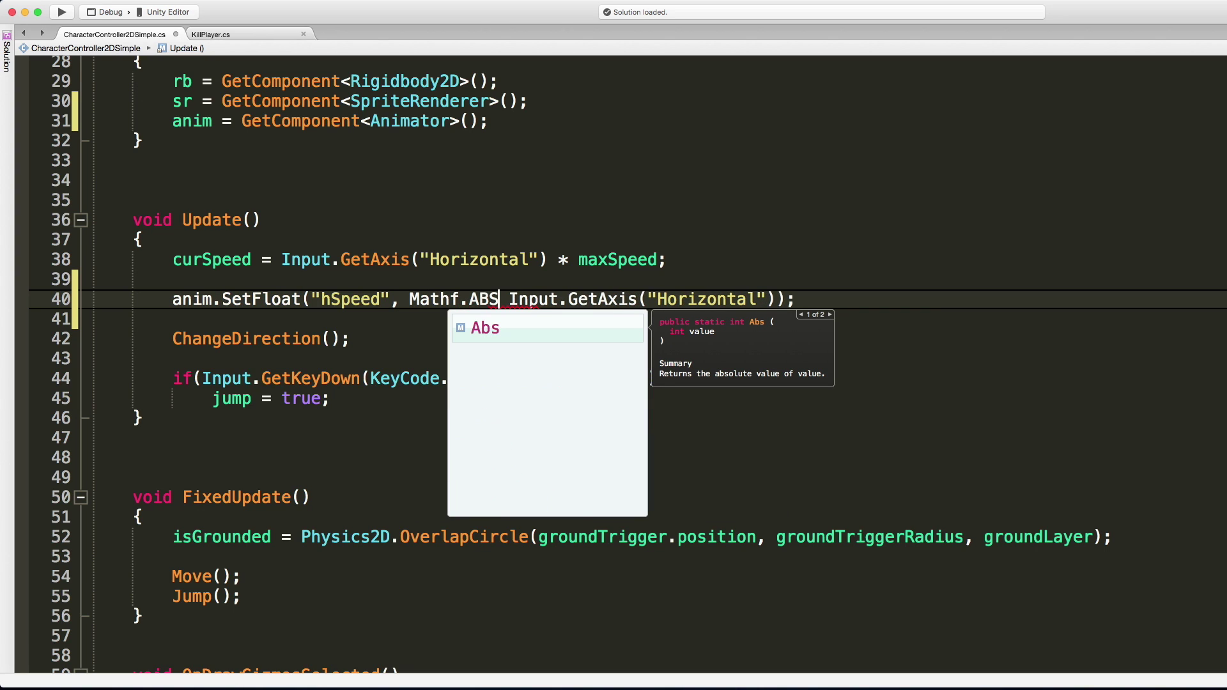
{"action": "key", "text": "Return"}
{"action": "type", "text": "("}
{"action": "key", "text": "Delete"}
{"action": "key", "text": "Delete"}
{"action": "key", "text": "End"}
{"action": "key", "text": "Left"}
{"action": "type", "text": ")"}
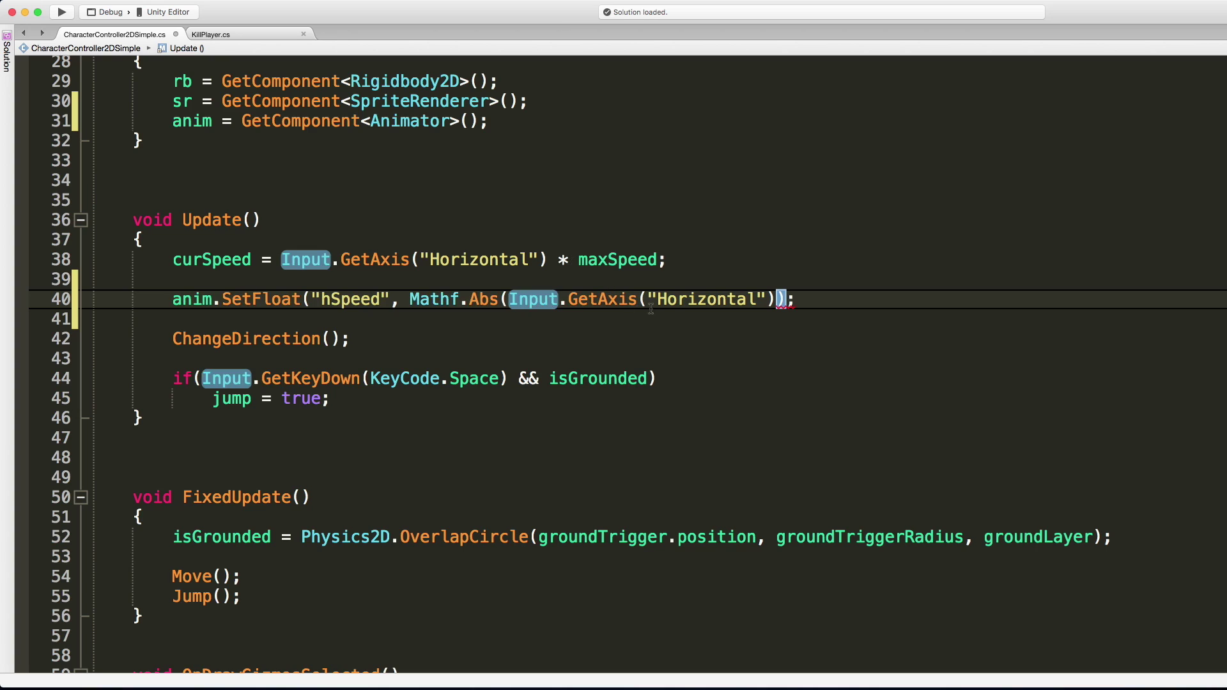
{"action": "left_click", "coordinate": [777, 299]}
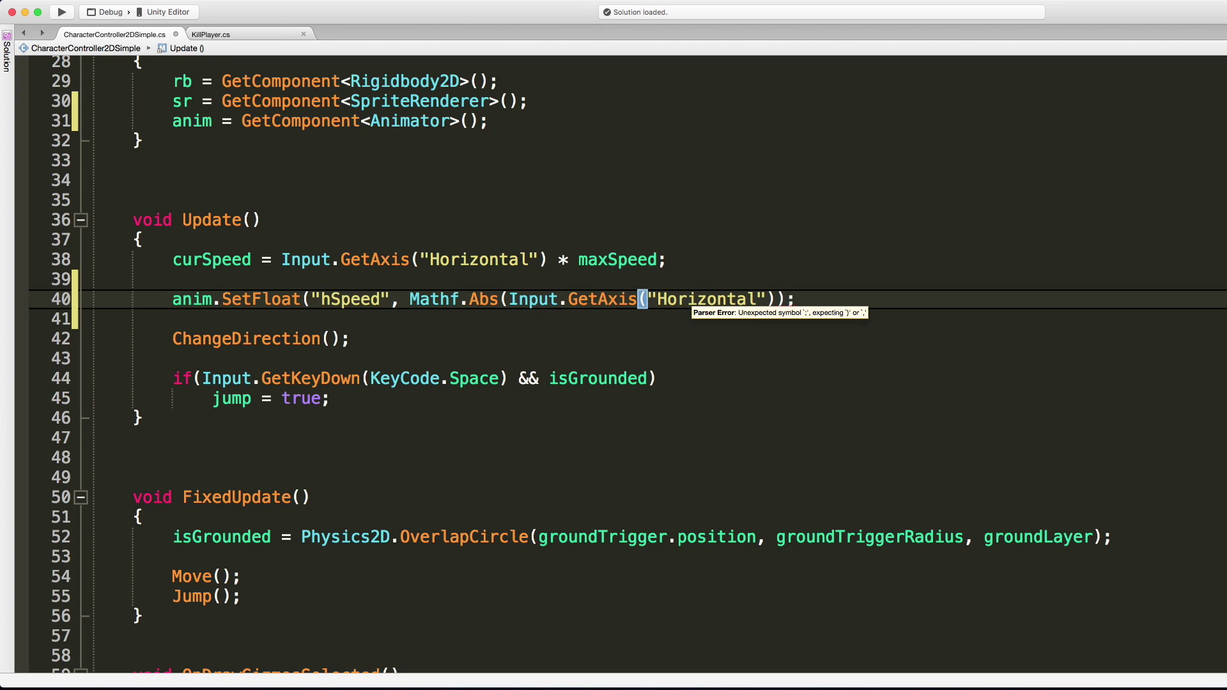
{"action": "type", "text": ")"}
{"action": "key", "text": "super+s"}
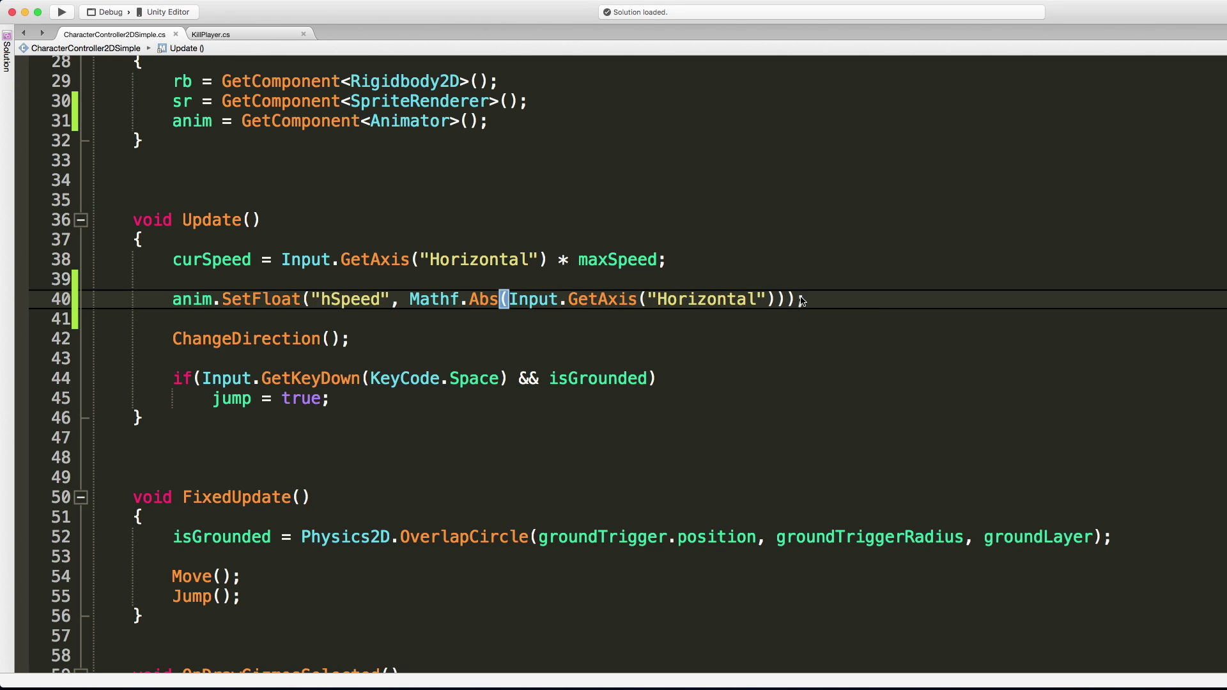
{"action": "key", "text": "super+Tab"}
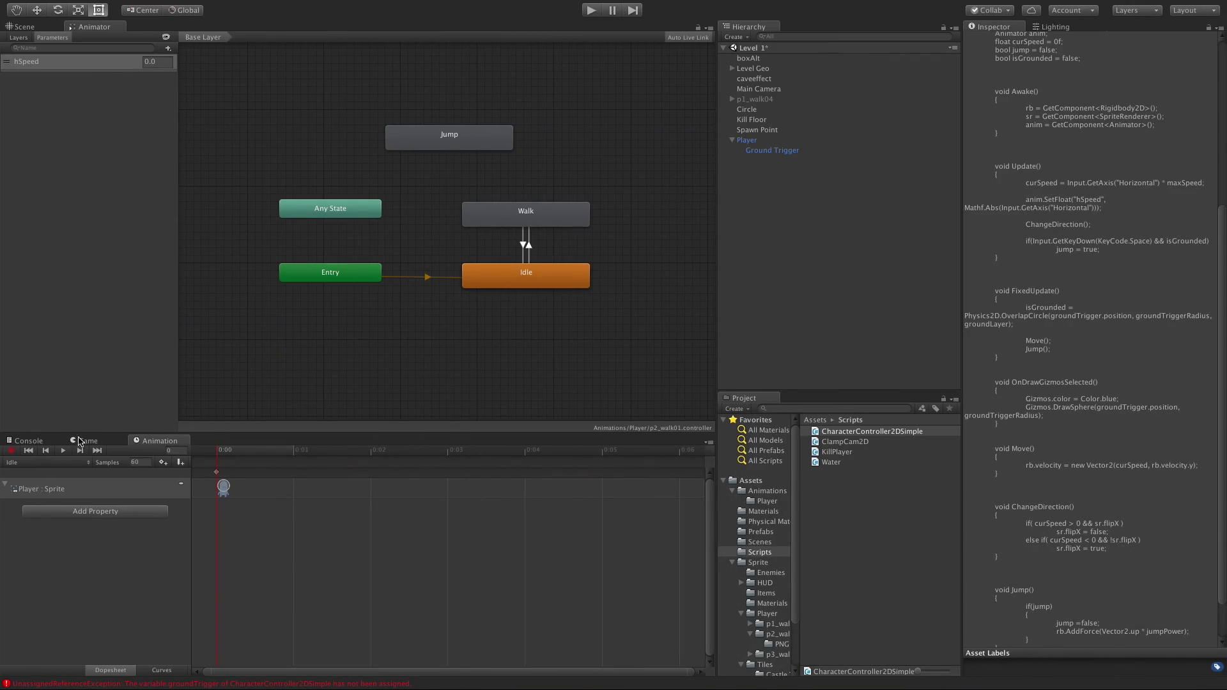
Step: Review the groundTrigger errors in the Console, then clear them
{"action": "left_click", "coordinate": [42, 443]}
{"action": "left_click", "coordinate": [118, 477]}
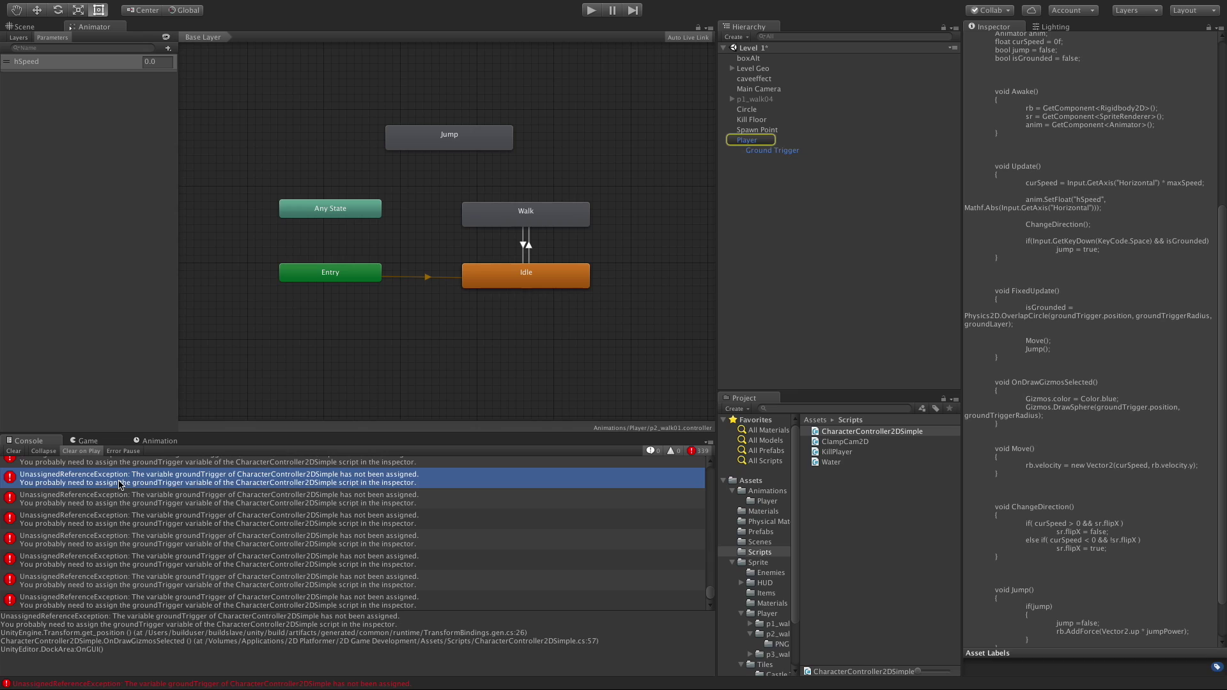
{"action": "left_click", "coordinate": [13, 451]}
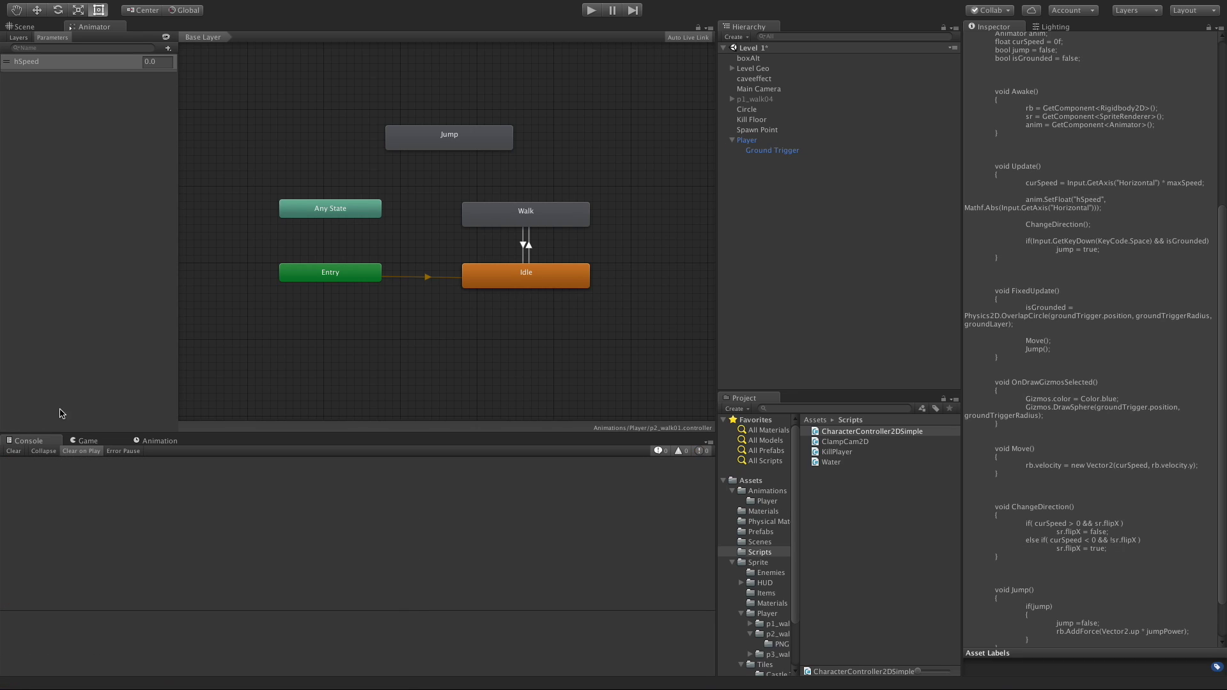
Step: Test-play the level while watching the Scene view, then stop playing
{"action": "left_click", "coordinate": [591, 11]}
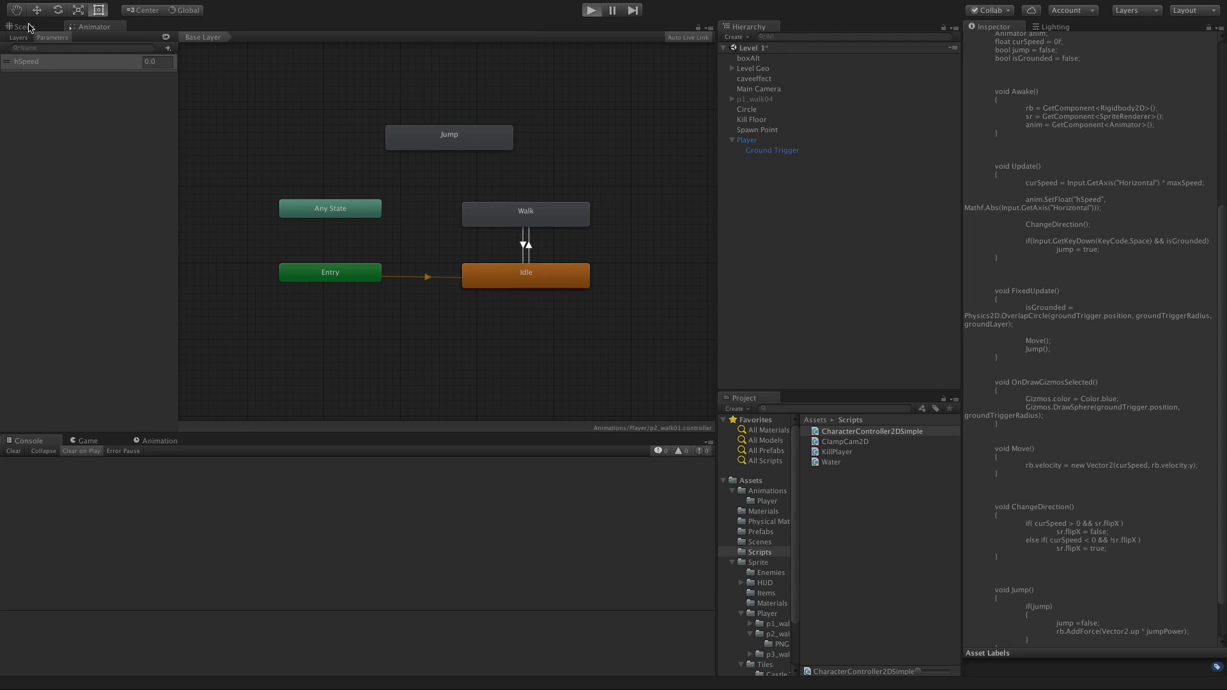
{"action": "left_click", "coordinate": [24, 27]}
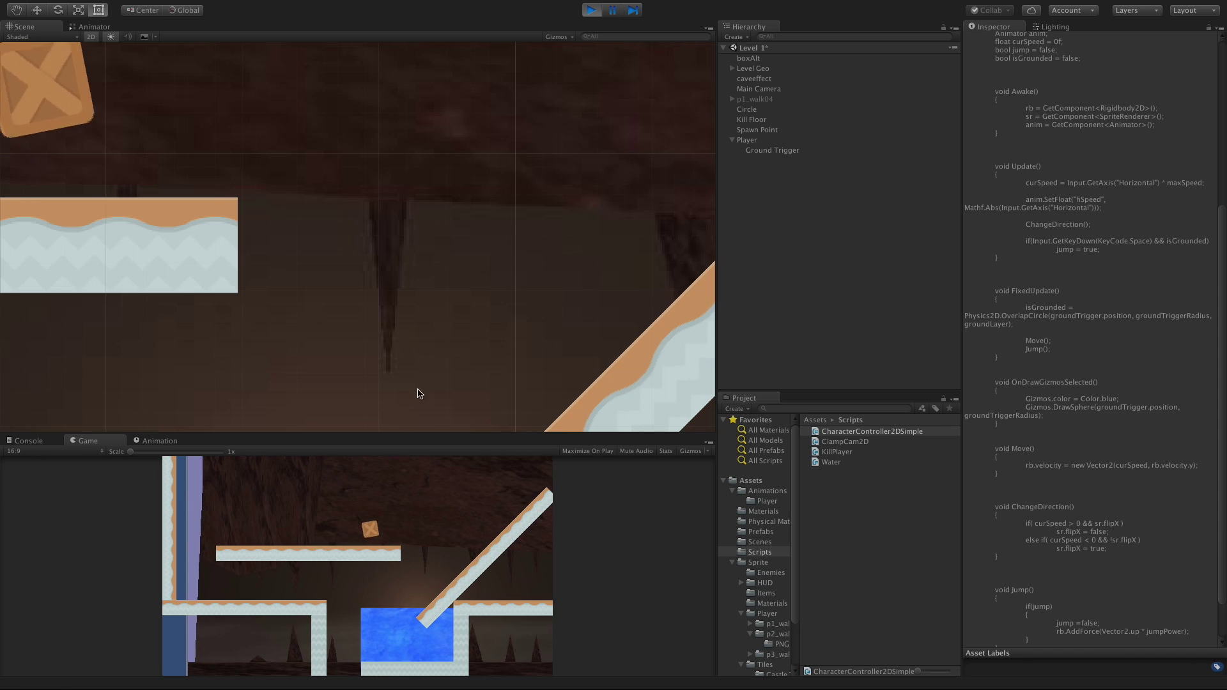
{"action": "left_click", "coordinate": [592, 9]}
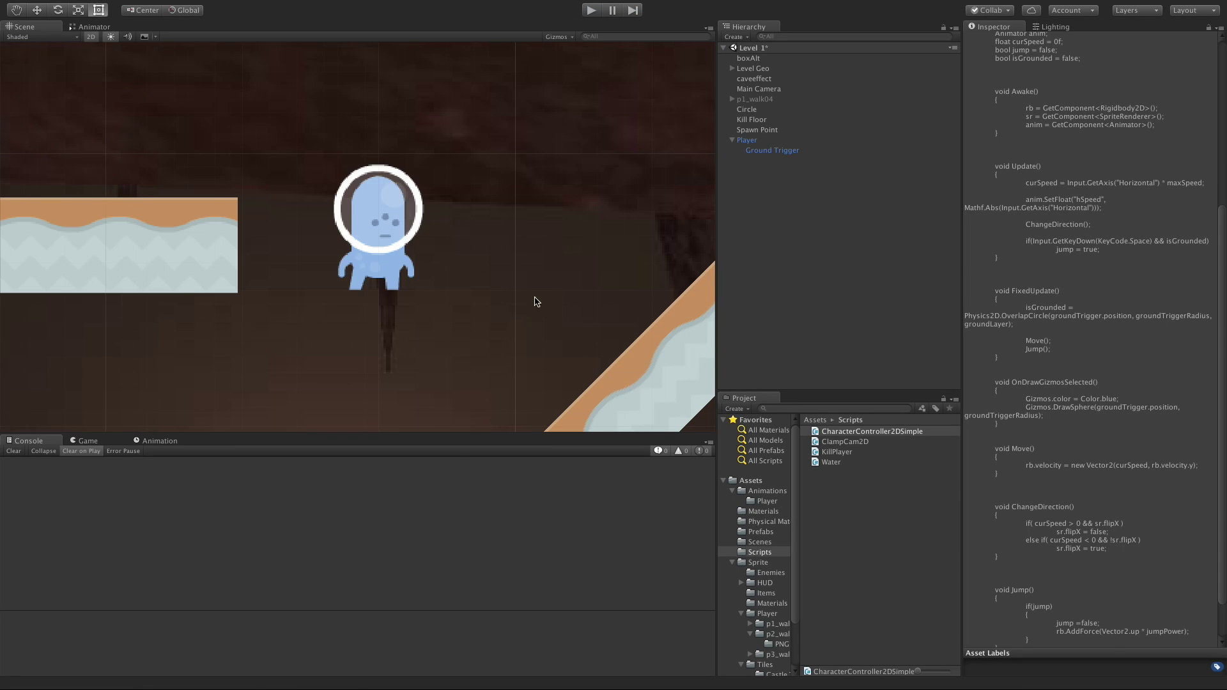
Step: Drag the Player beside the Spawn Point on the lower-left platform and enable Freeze Rotation Z
{"action": "scroll", "coordinate": [447, 255], "scroll_direction": "up", "scroll_amount": 8}
{"action": "scroll", "coordinate": [440, 253], "scroll_direction": "down", "scroll_amount": 10}
{"action": "left_click", "coordinate": [370, 233]}
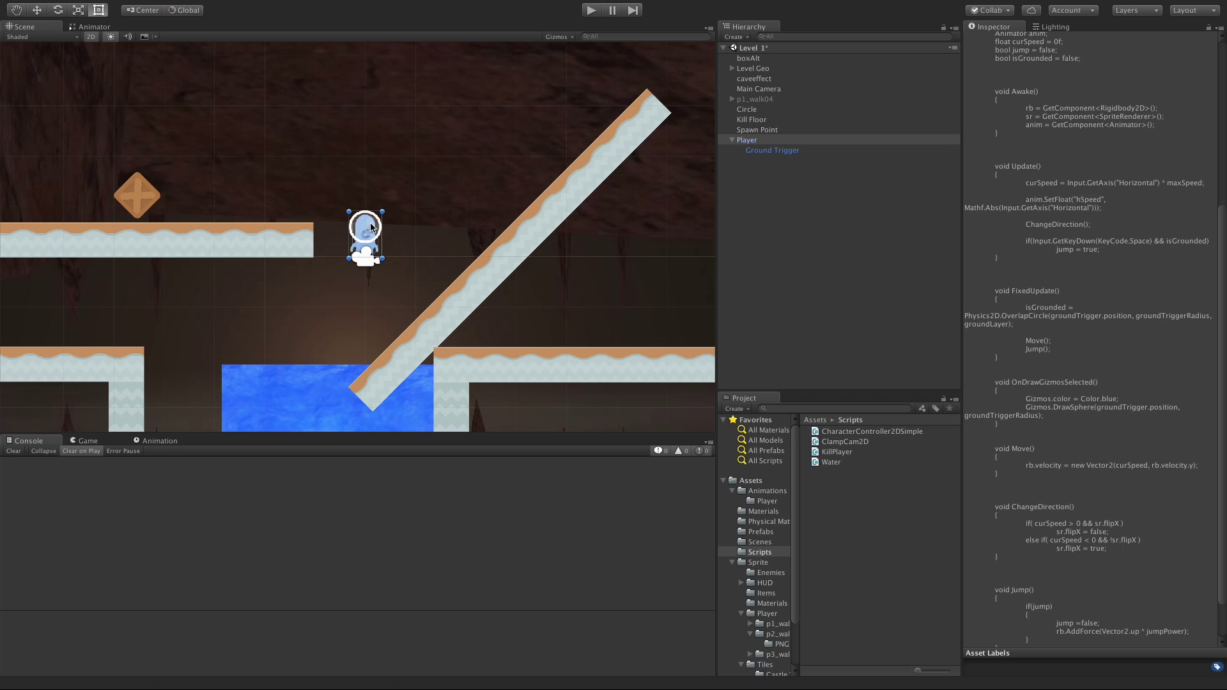
{"action": "left_click", "coordinate": [37, 10]}
{"action": "left_click_drag", "start_coordinate": [415, 234], "coordinate": [50, 230]}
{"action": "left_click_drag", "start_coordinate": [50, 188], "coordinate": [49, 260]}
{"action": "middle_click_drag", "start_coordinate": [138, 267], "coordinate": [521, 233]}
{"action": "left_click_drag", "start_coordinate": [492, 273], "coordinate": [299, 273]}
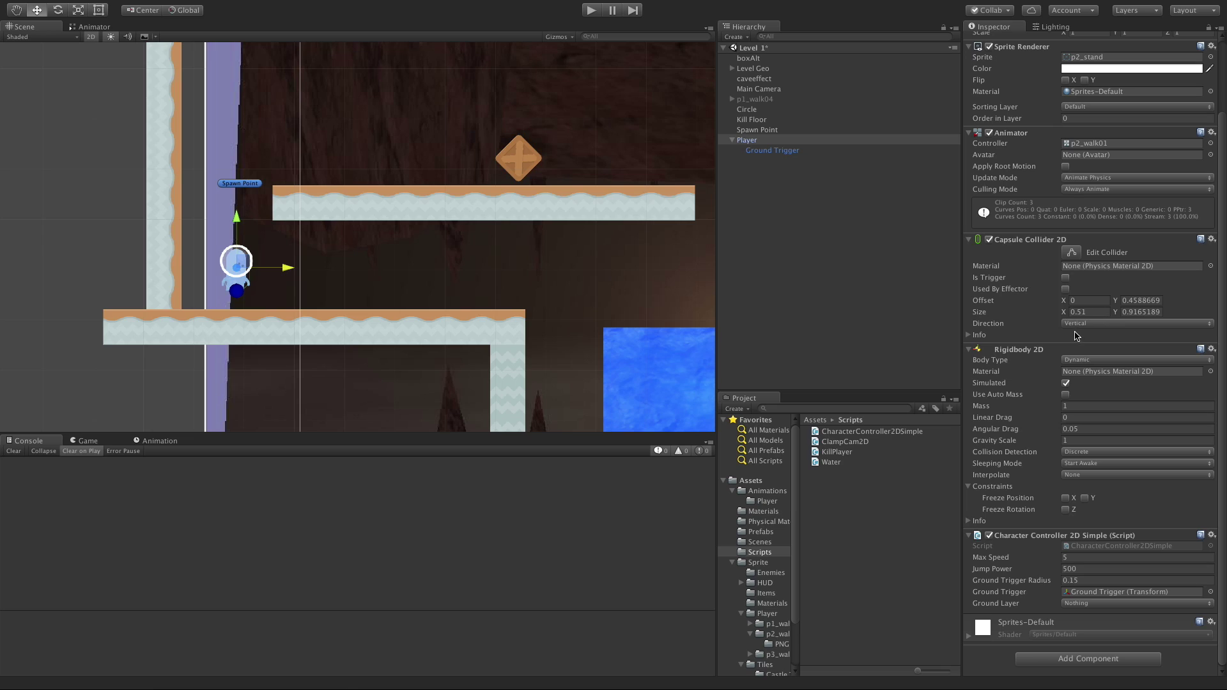
{"action": "left_click", "coordinate": [1066, 510]}
Step: Play the level, show the Animator graph with the Idle->Walk transition selected, then stop
{"action": "left_click", "coordinate": [591, 11]}
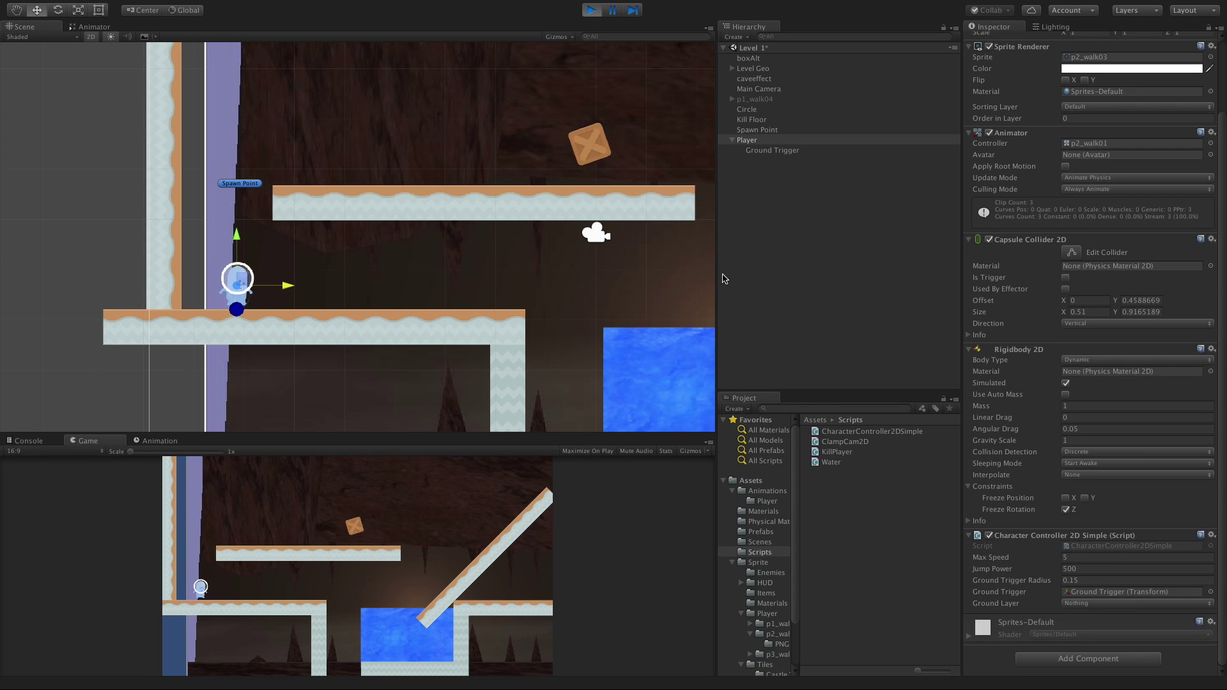
{"action": "left_click", "coordinate": [801, 242]}
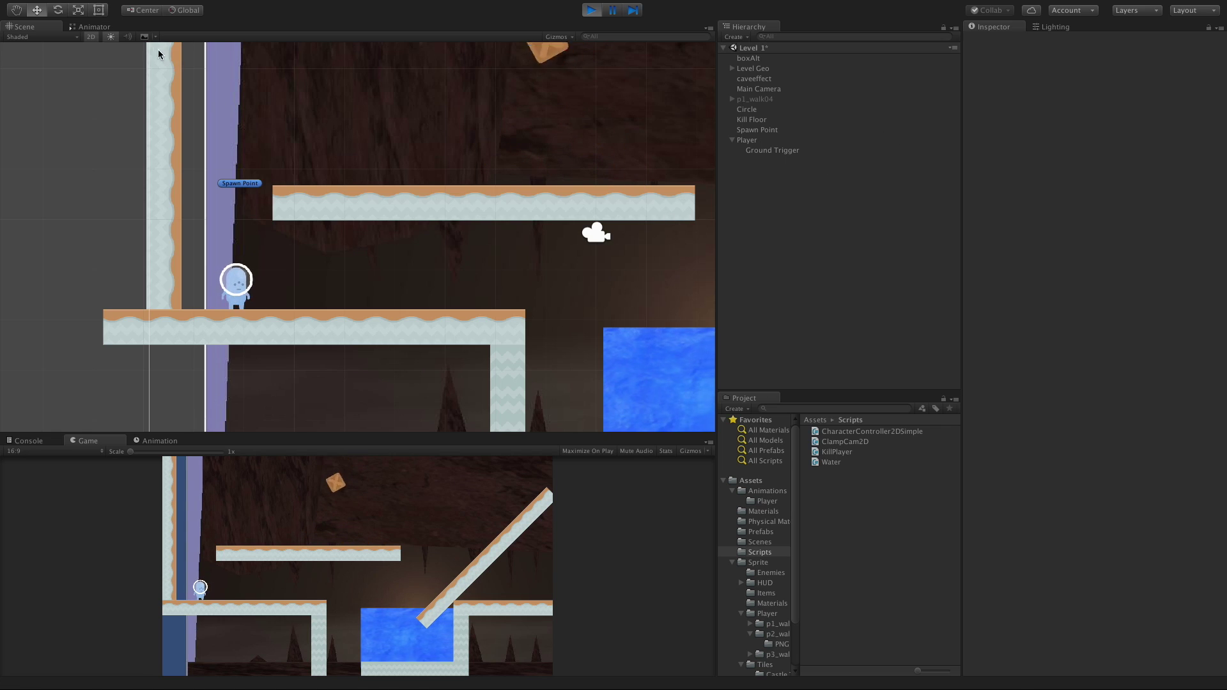
{"action": "left_click", "coordinate": [104, 28]}
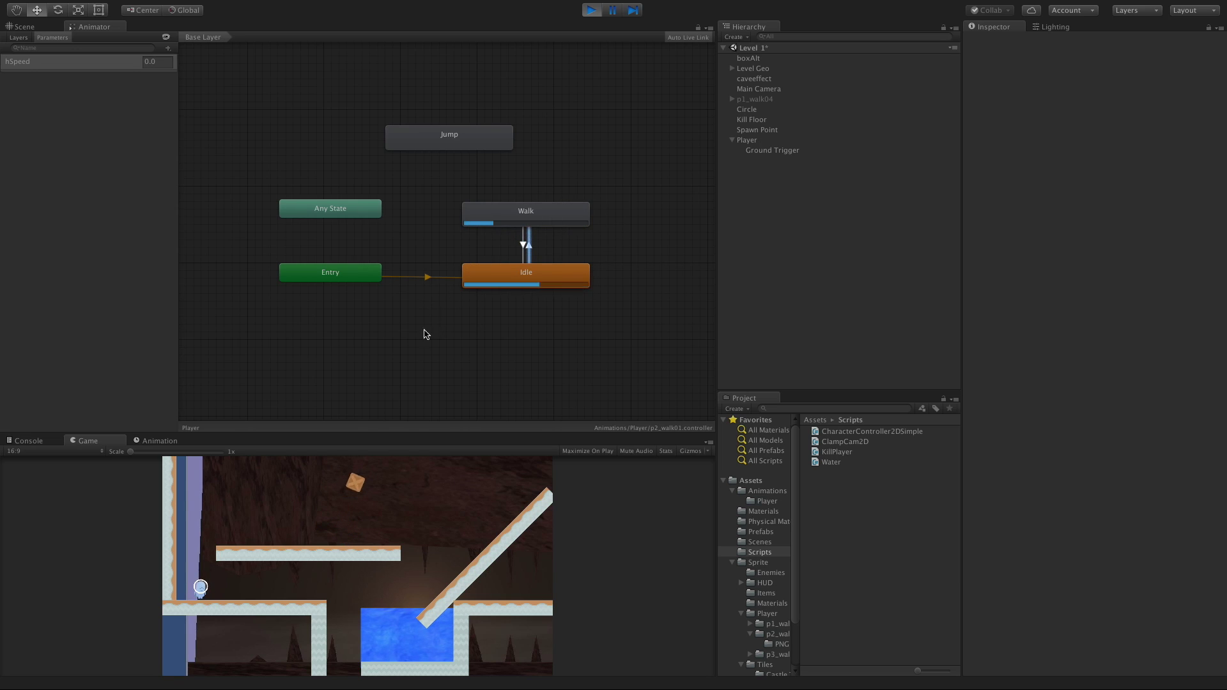
{"action": "left_click", "coordinate": [528, 252]}
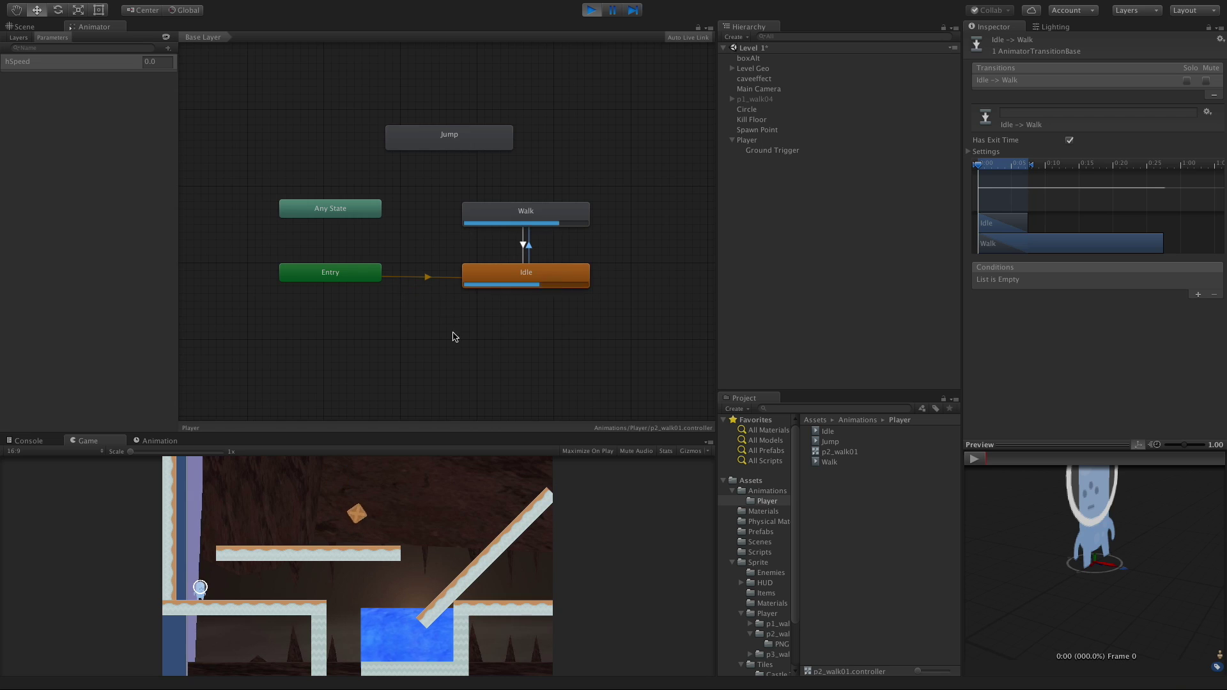
{"action": "left_click", "coordinate": [591, 10]}
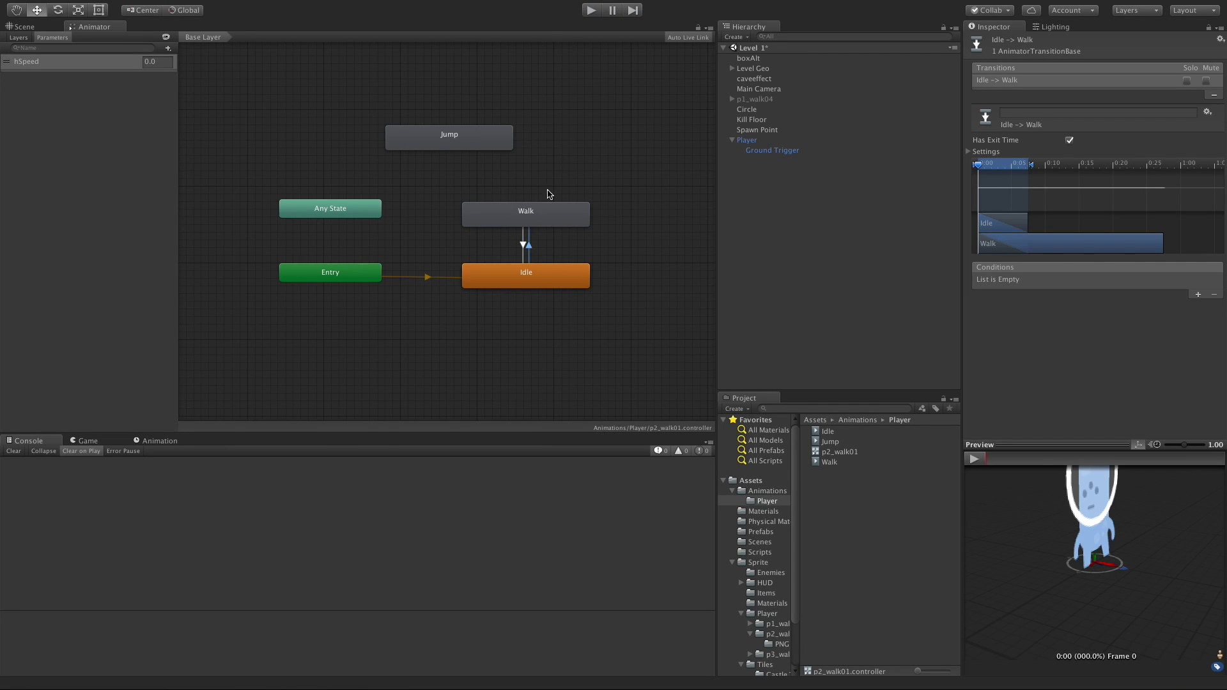
Step: Replay and walk the player left and right, watching hSpeed drive Idle into Walk
{"action": "left_click", "coordinate": [593, 10]}
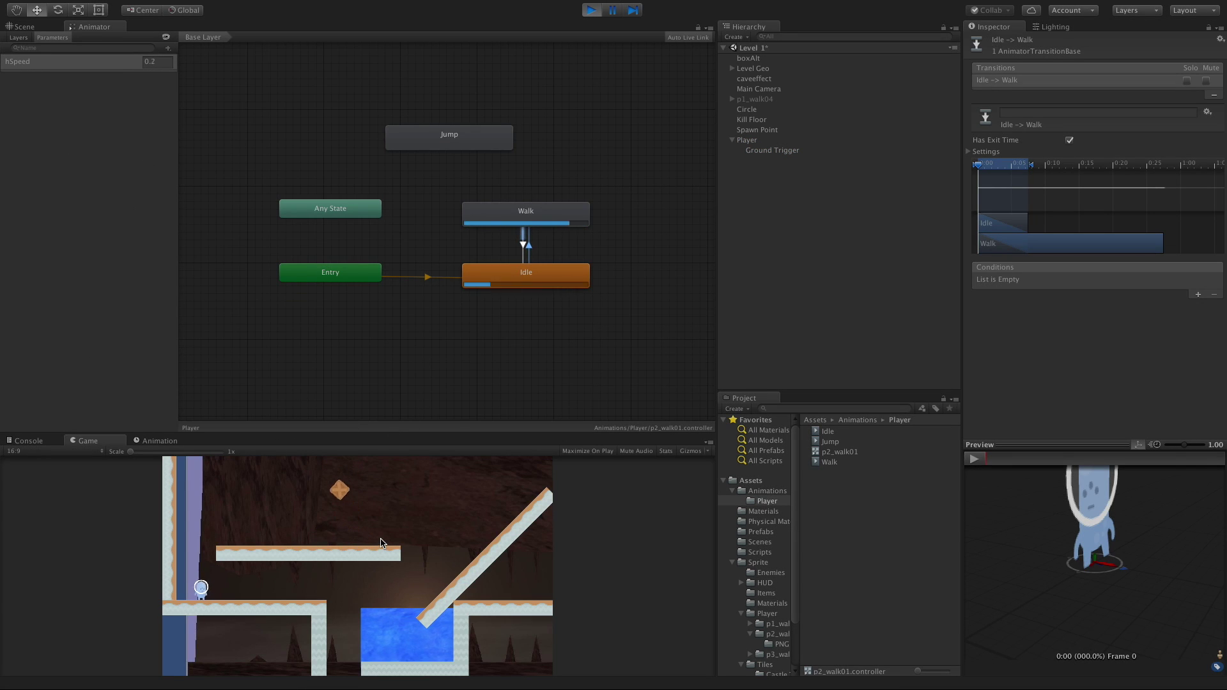
{"action": "key", "text": "Right"}
{"action": "key", "text": "Left"}
{"action": "key", "text": "Right"}
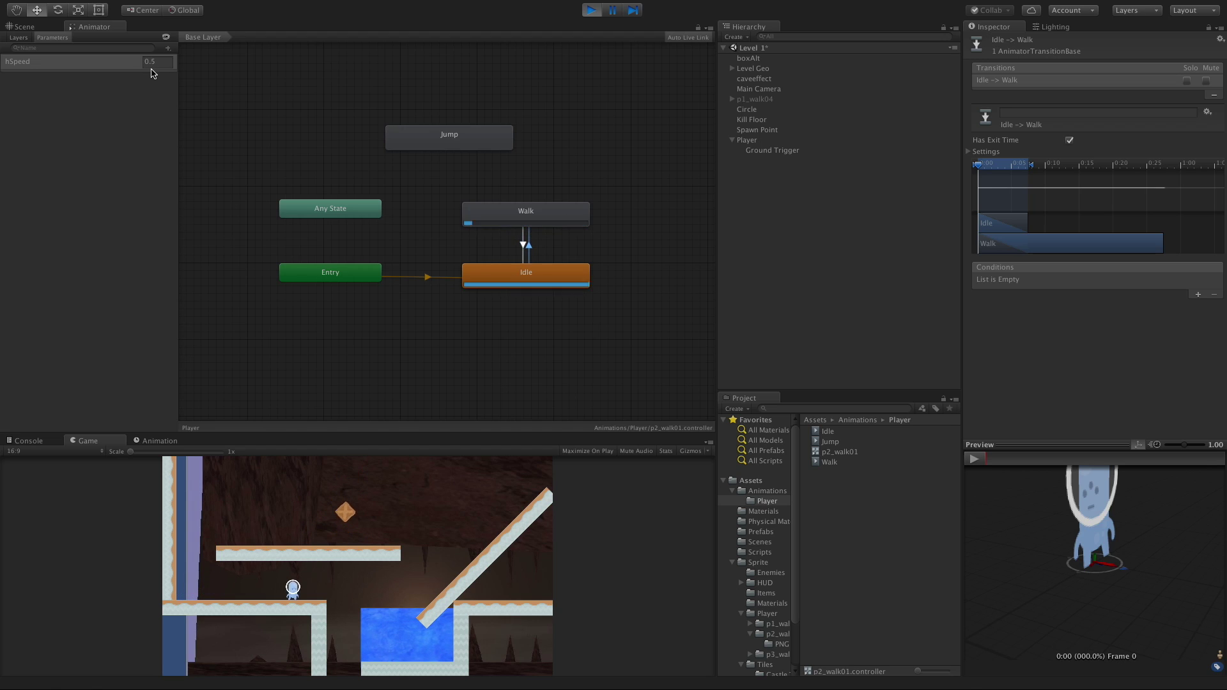
{"action": "key", "text": "Left"}
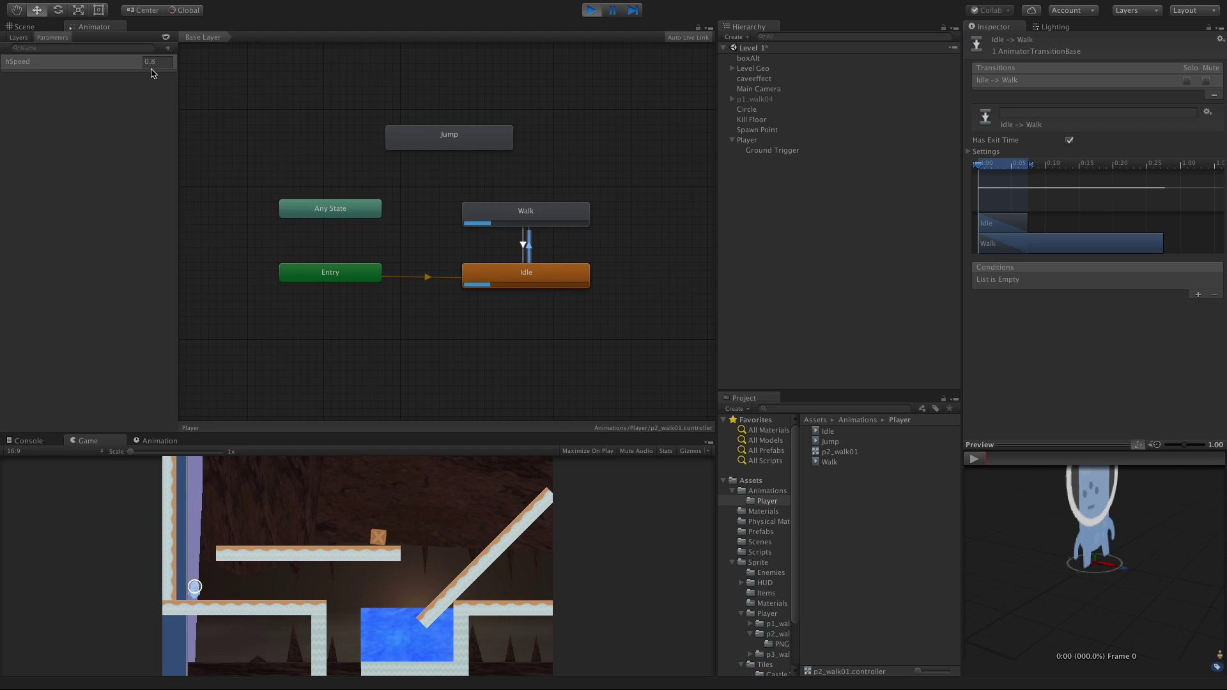
{"action": "key", "text": "Right"}
{"action": "key", "text": "Left"}
Step: Turn off Has Exit Time on Idle->Walk and add an hSpeed Greater .01 condition
{"action": "left_click", "coordinate": [592, 10]}
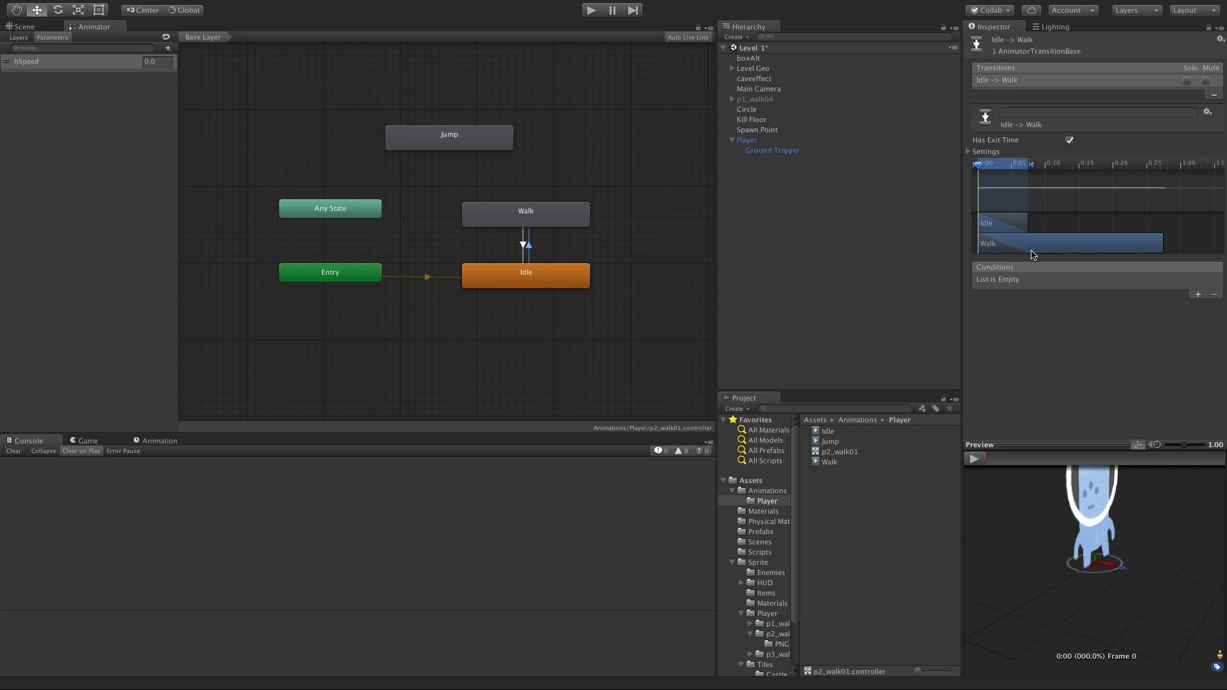
{"action": "left_click", "coordinate": [1070, 142]}
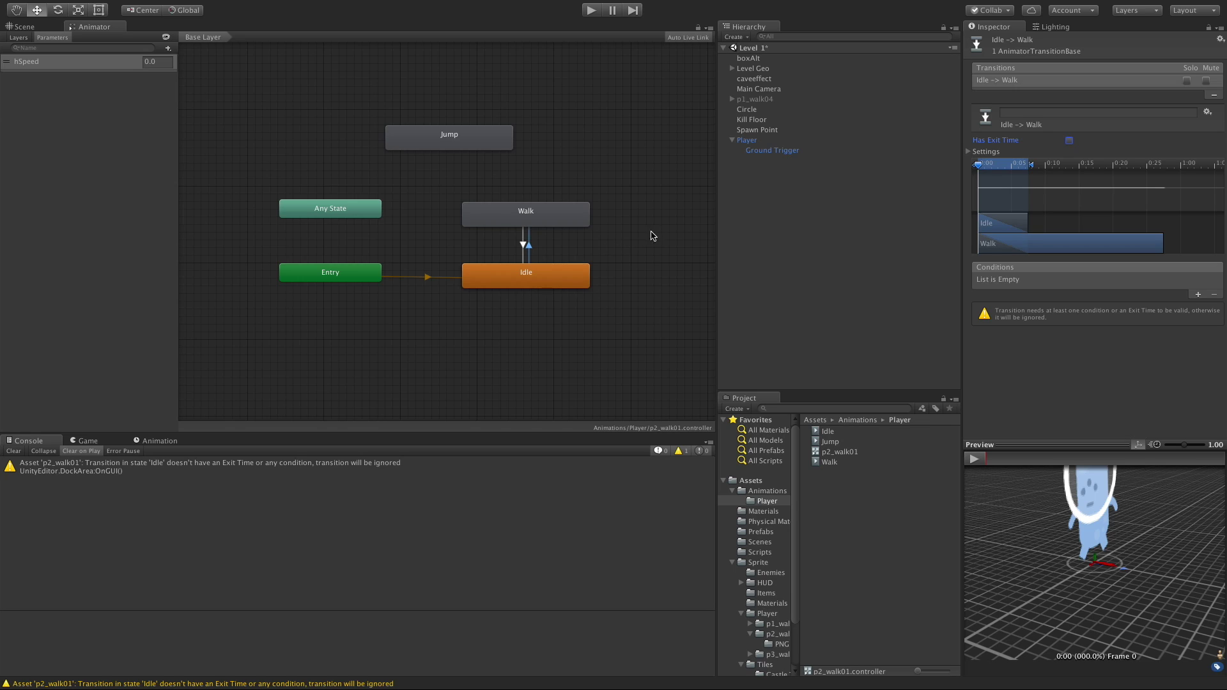
{"action": "left_click", "coordinate": [1198, 294]}
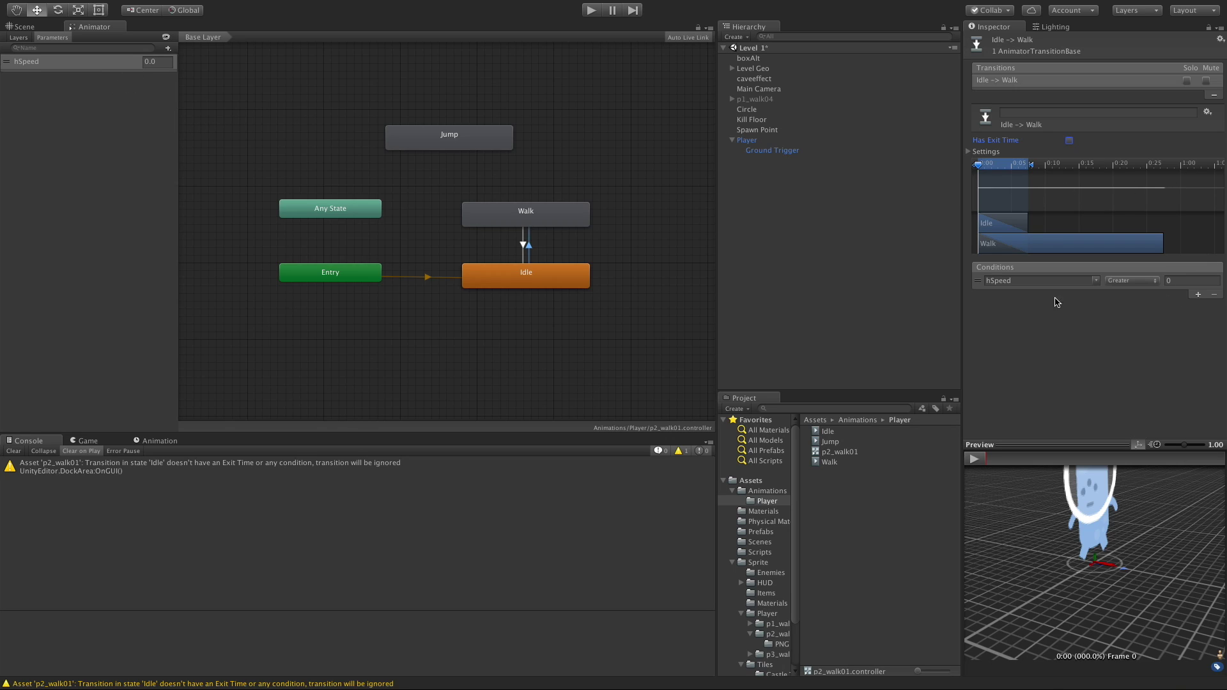
{"action": "left_click", "coordinate": [1097, 282]}
{"action": "left_click", "coordinate": [1023, 337]}
{"action": "left_click", "coordinate": [1193, 279]}
{"action": "type", "text": ".01"}
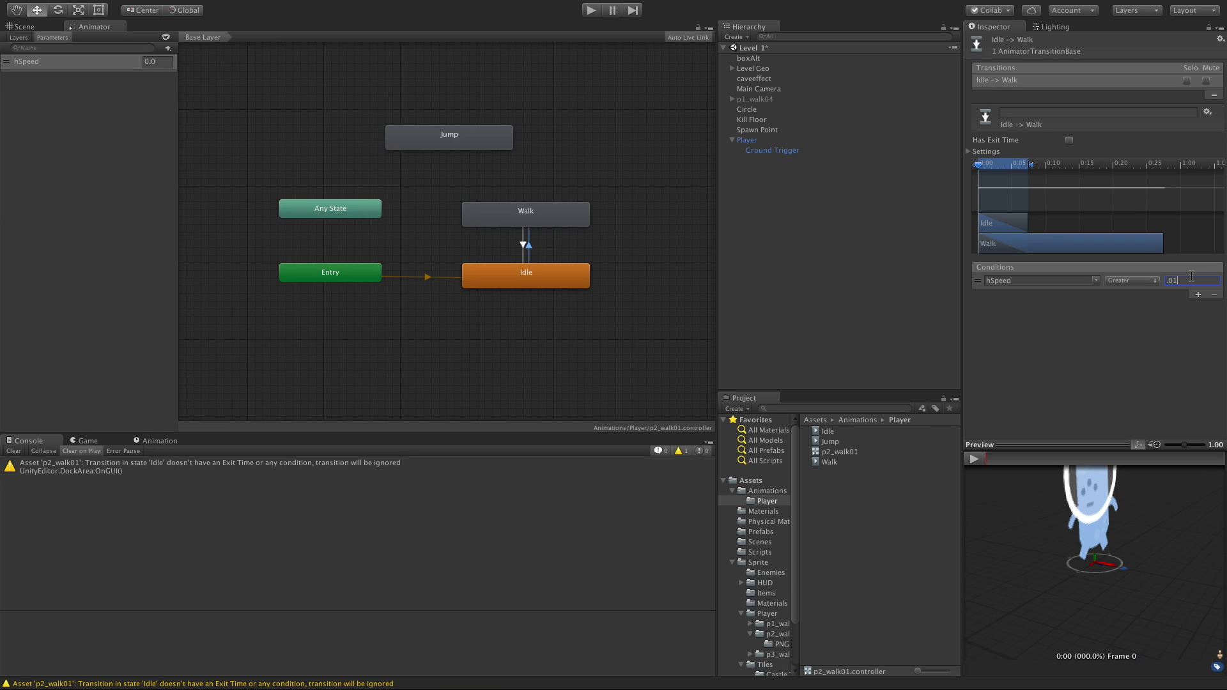
Step: On the Walk->Idle transition, disable Has Exit Time and add an hSpeed Less 0.01 condition
{"action": "left_click", "coordinate": [531, 219]}
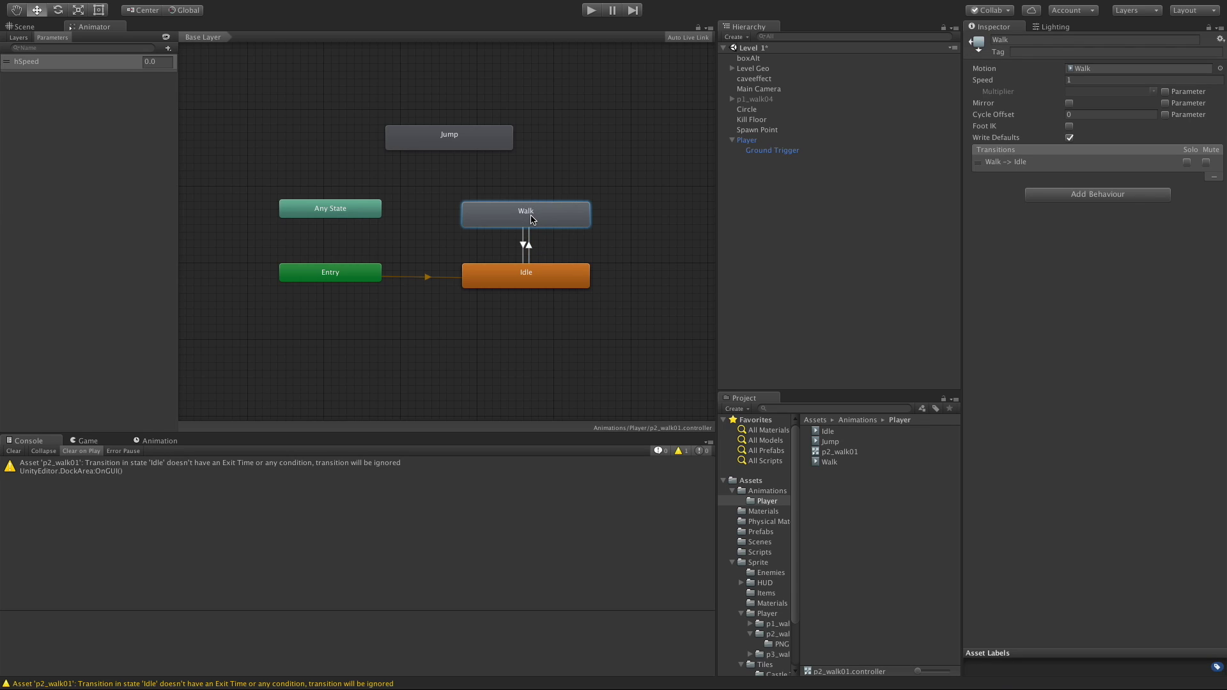
{"action": "left_click", "coordinate": [524, 246]}
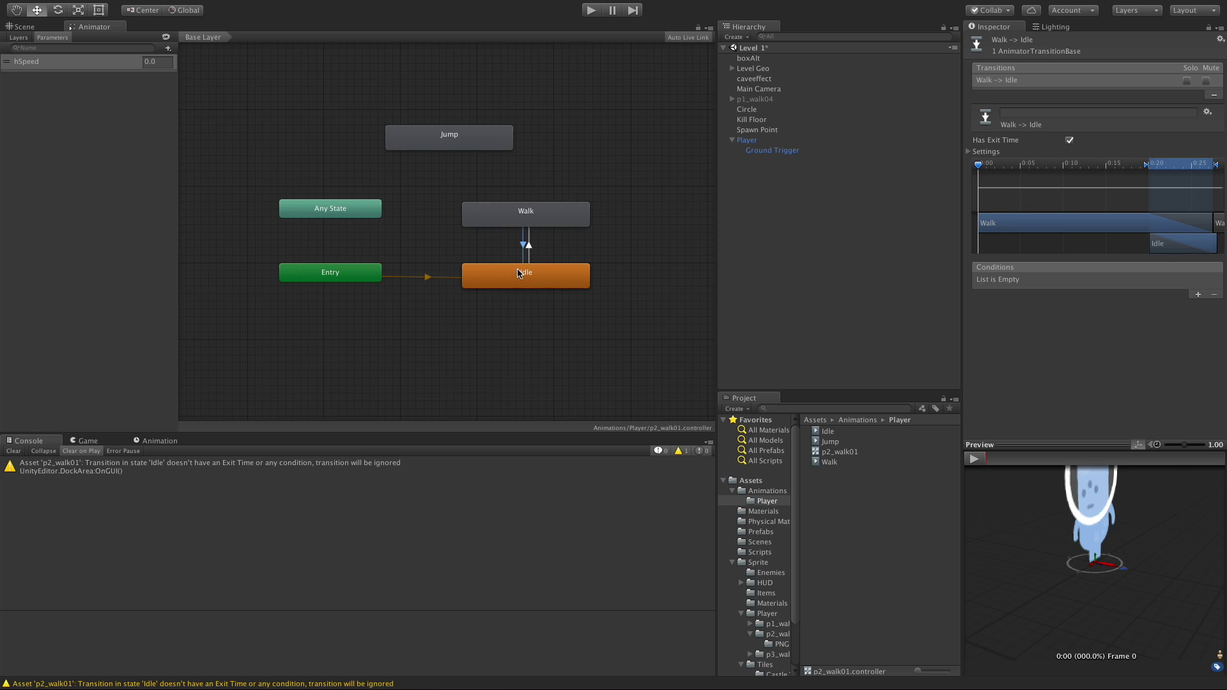
{"action": "left_click", "coordinate": [1070, 141]}
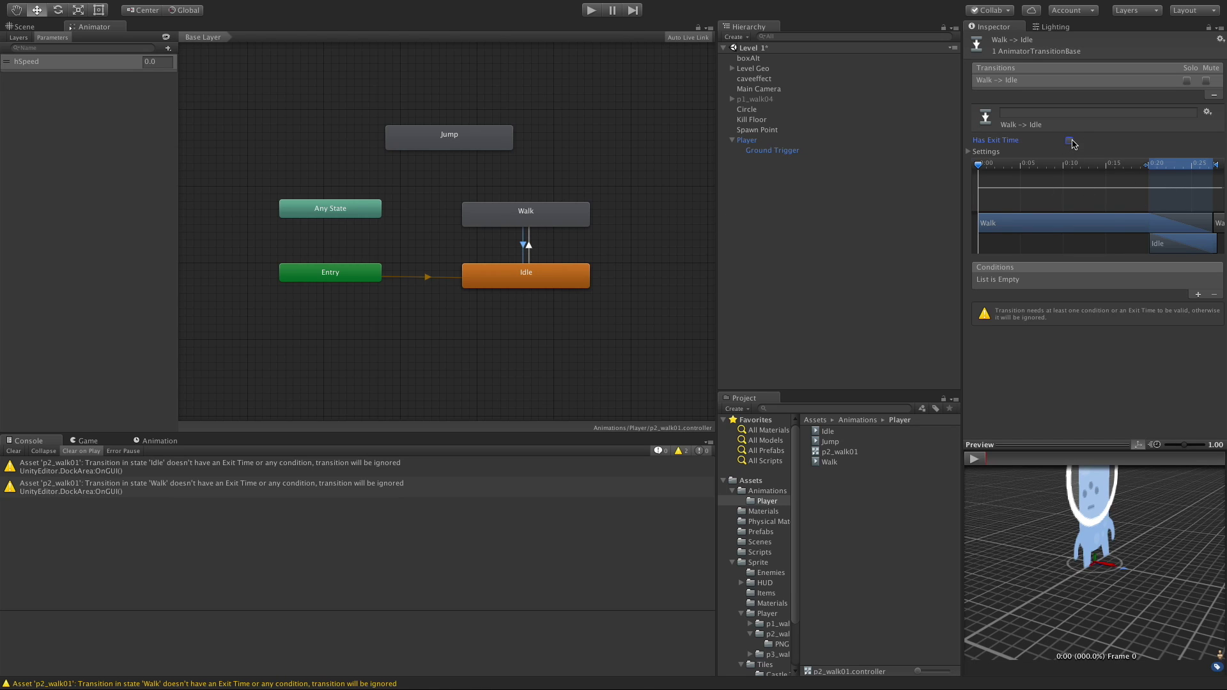
{"action": "left_click", "coordinate": [1198, 295]}
{"action": "left_click", "coordinate": [1148, 281]}
{"action": "left_click", "coordinate": [1129, 293]}
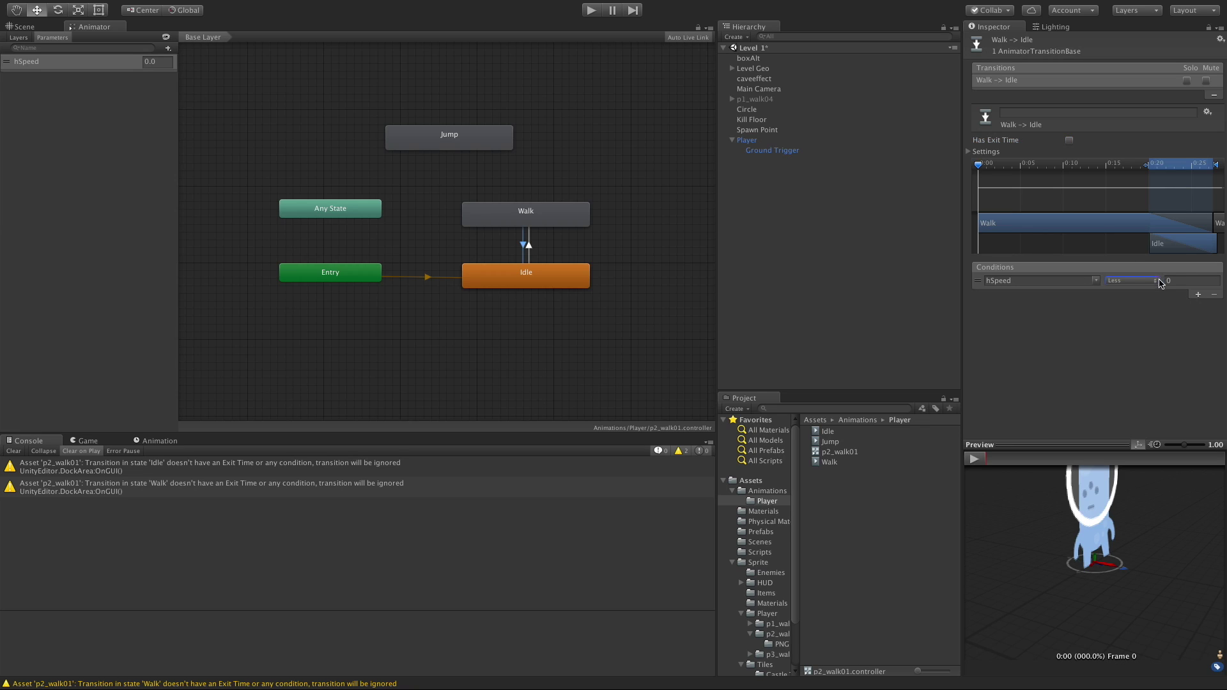
{"action": "left_click", "coordinate": [1177, 280]}
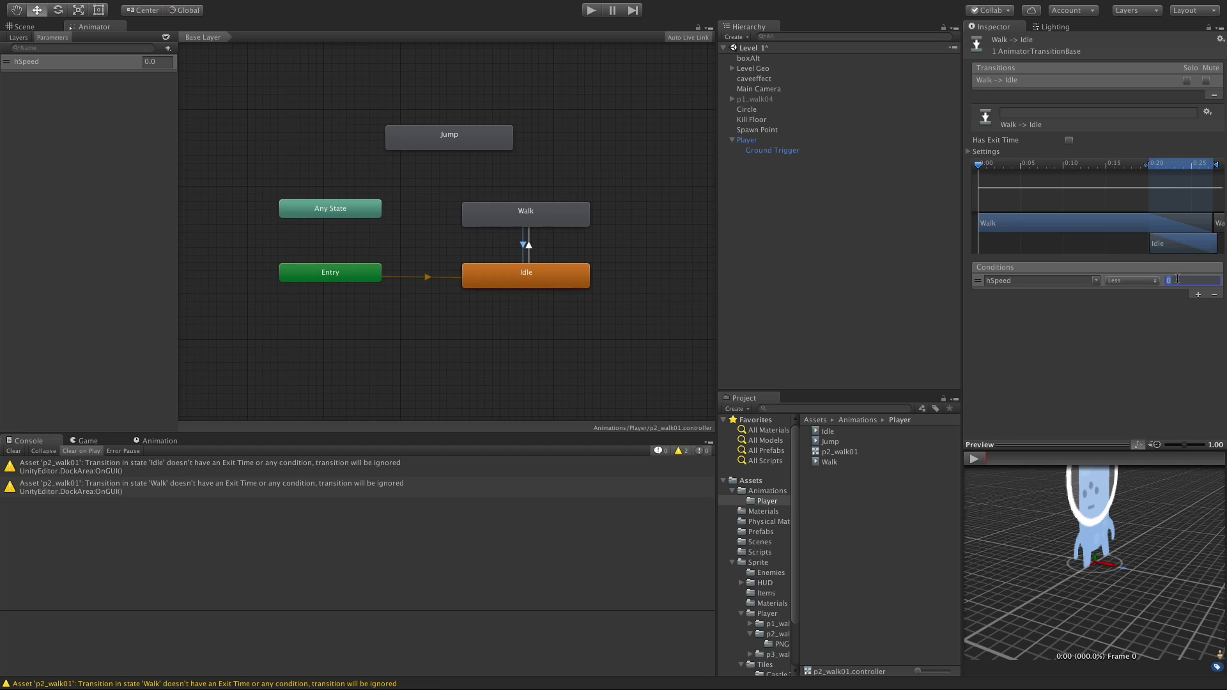
{"action": "type", "text": "0.01"}
Step: Play the level from the Scene view and walk the player back and forth along the platform
{"action": "left_click", "coordinate": [25, 27]}
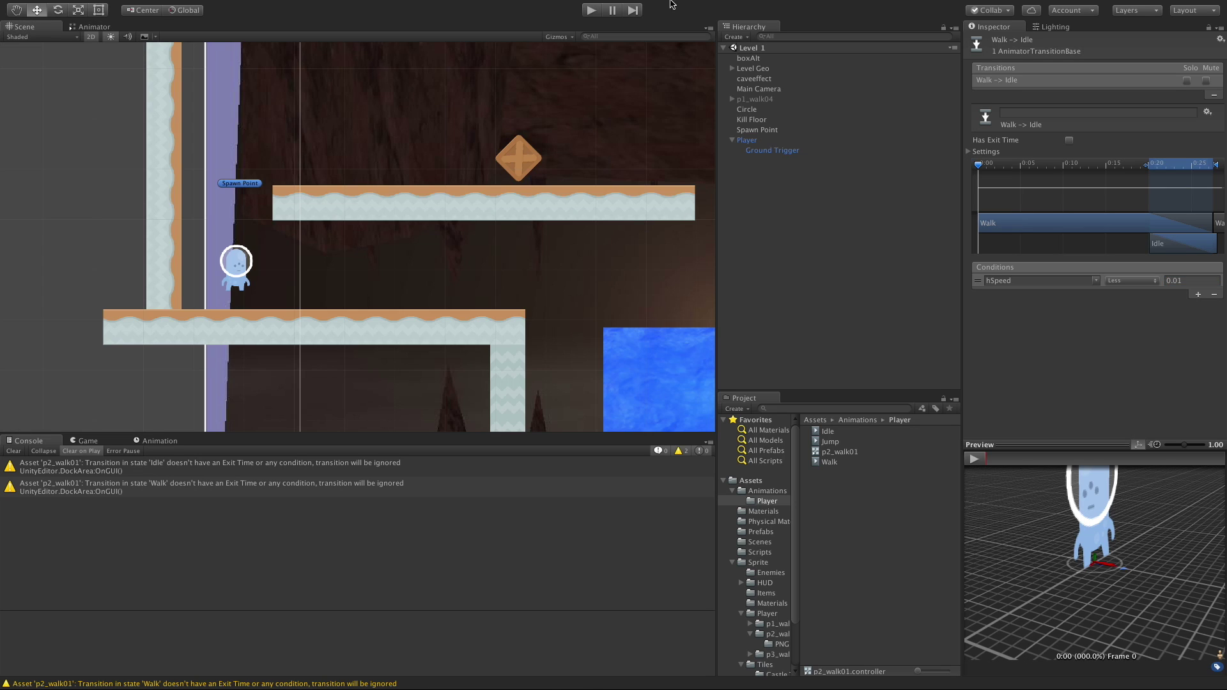
{"action": "left_click", "coordinate": [592, 14]}
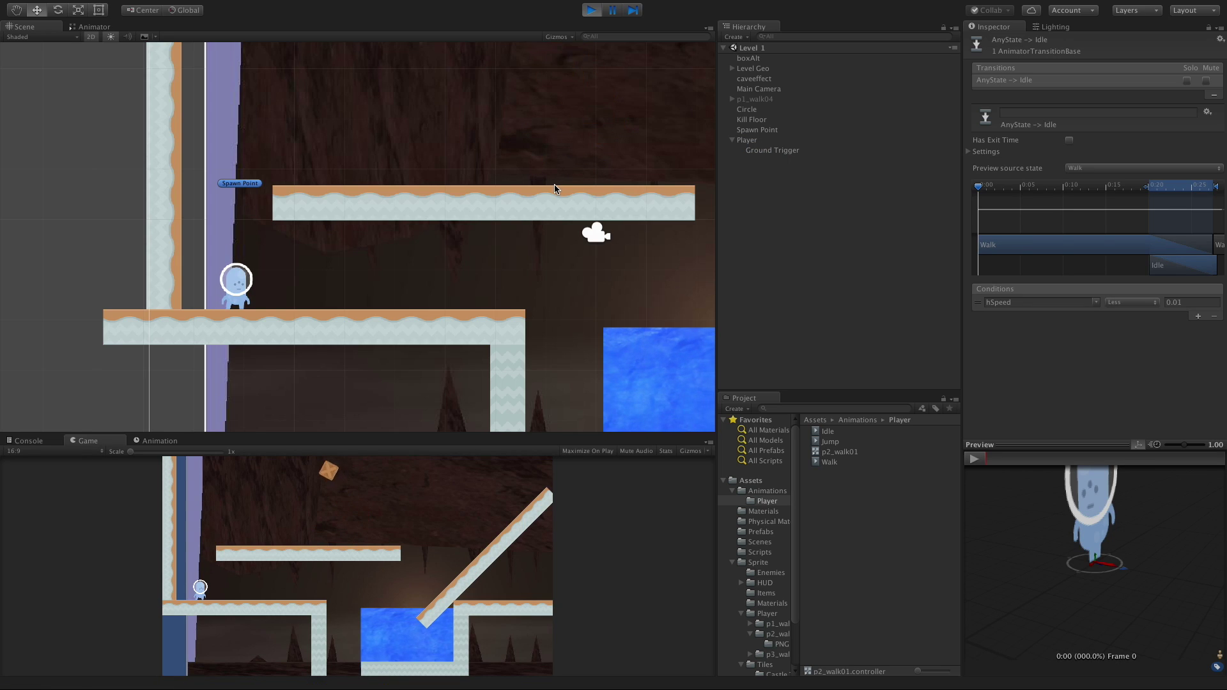
{"action": "key", "text": "Right"}
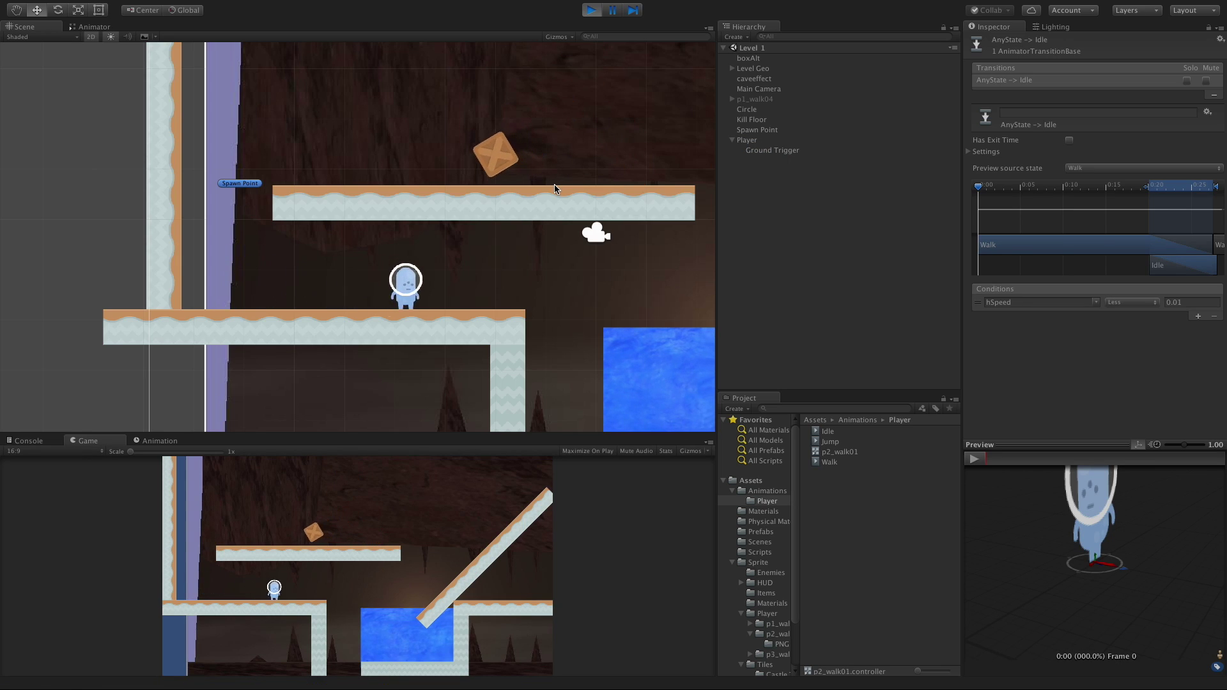
{"action": "key", "text": "Left"}
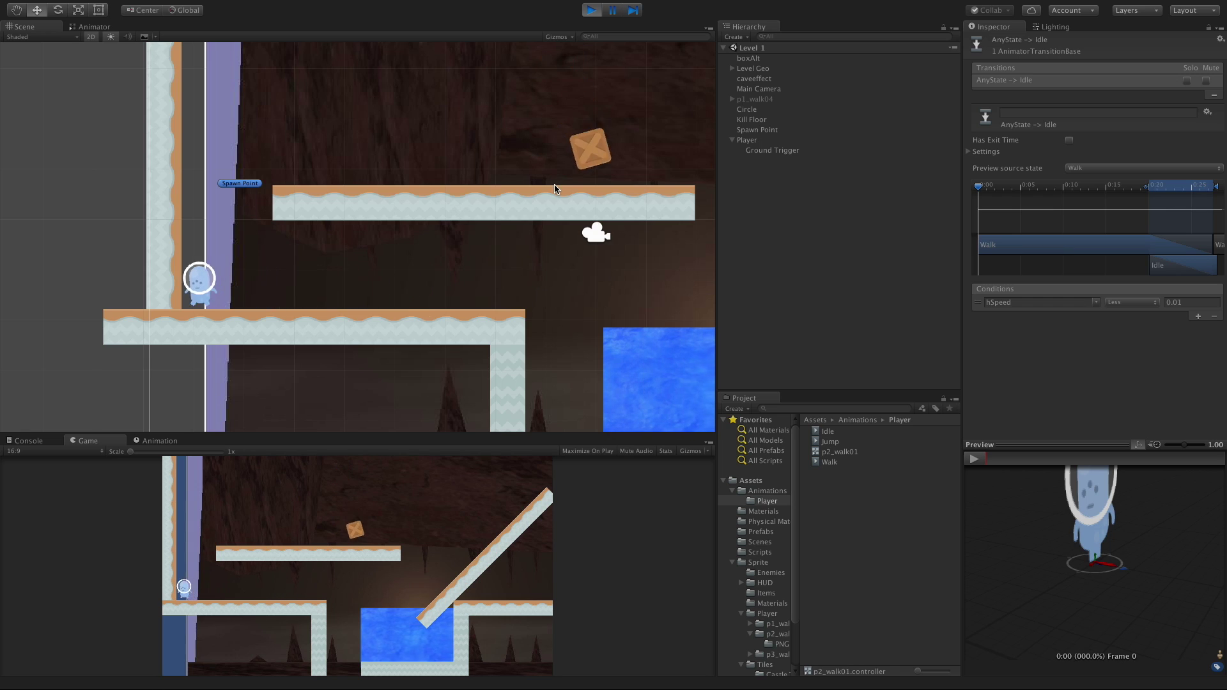
{"action": "key", "text": "Right"}
{"action": "key", "text": "Left"}
{"action": "key", "text": "Right"}
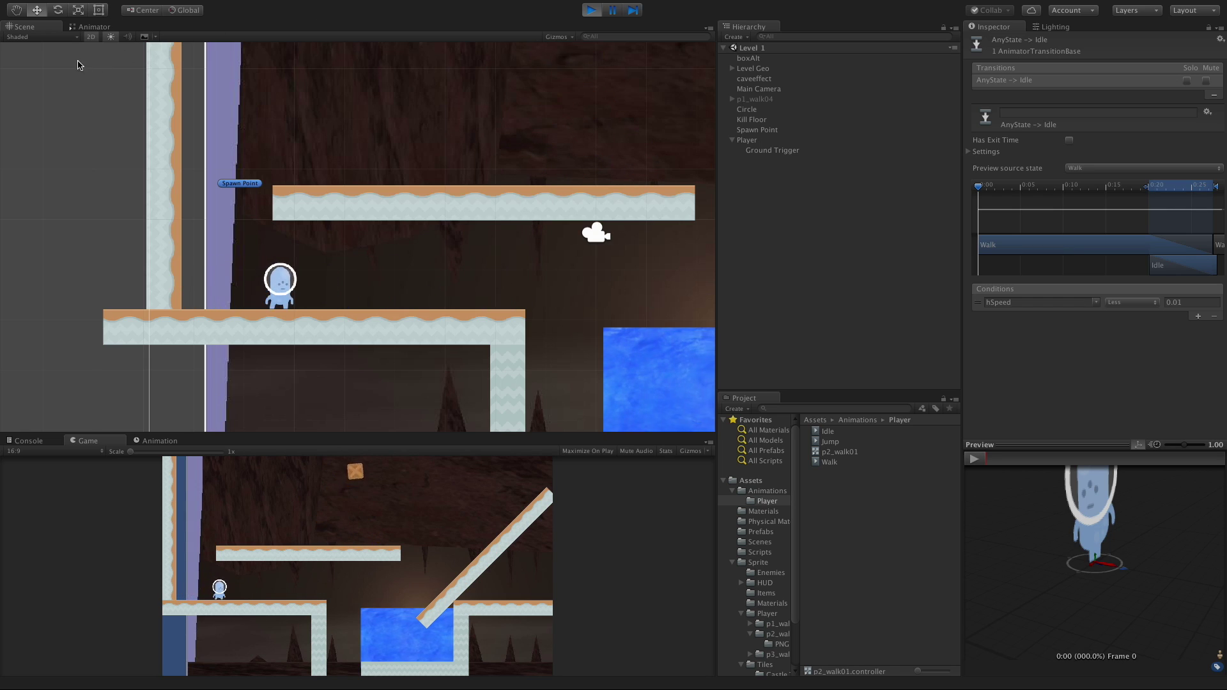
Step: In the Animator graph, walk the player left and right to watch Idle and Walk switch
{"action": "left_click", "coordinate": [94, 26]}
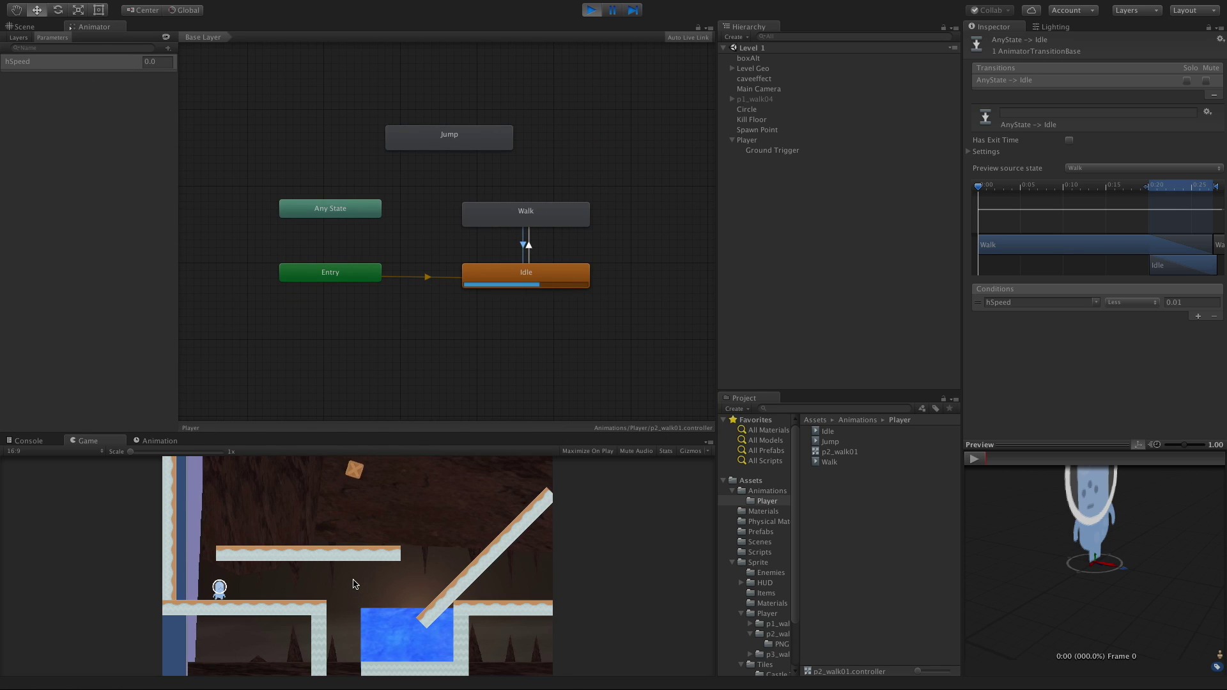
{"action": "key", "text": "Right"}
{"action": "key", "text": "Left"}
{"action": "key", "text": "Right"}
{"action": "key", "text": "Left"}
{"action": "key", "text": "Right"}
{"action": "key", "text": "Left"}
{"action": "key", "text": "Right"}
{"action": "key", "text": "Left"}
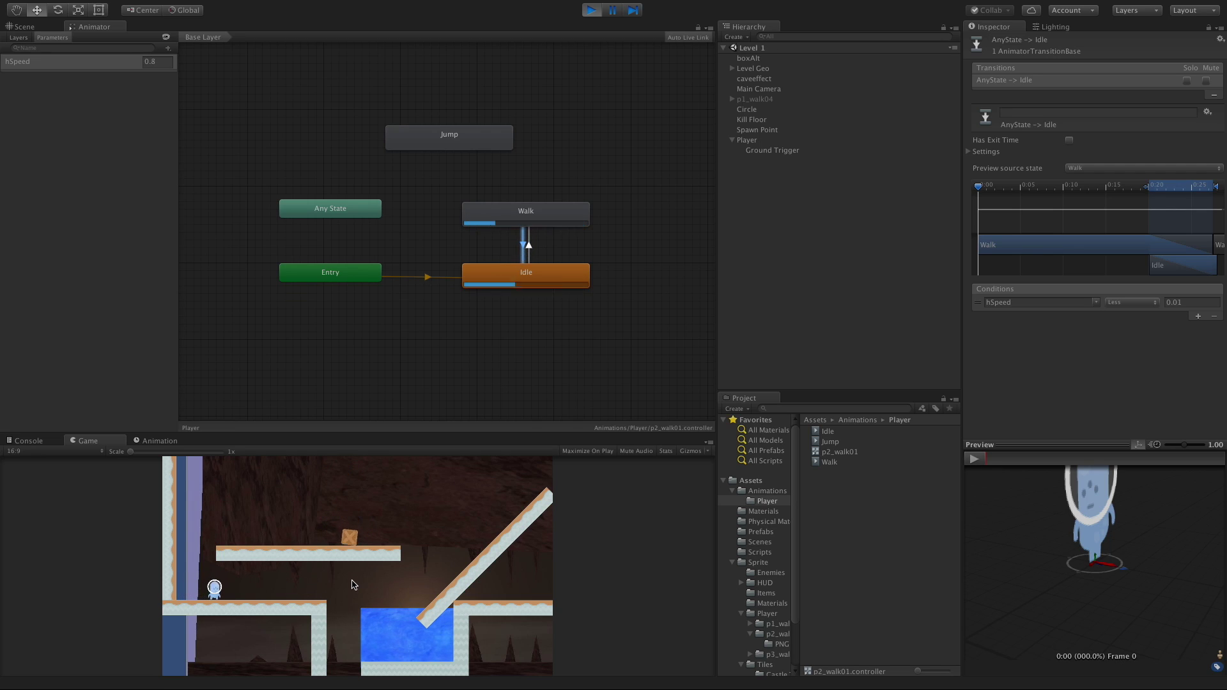
{"action": "key", "text": "Right"}
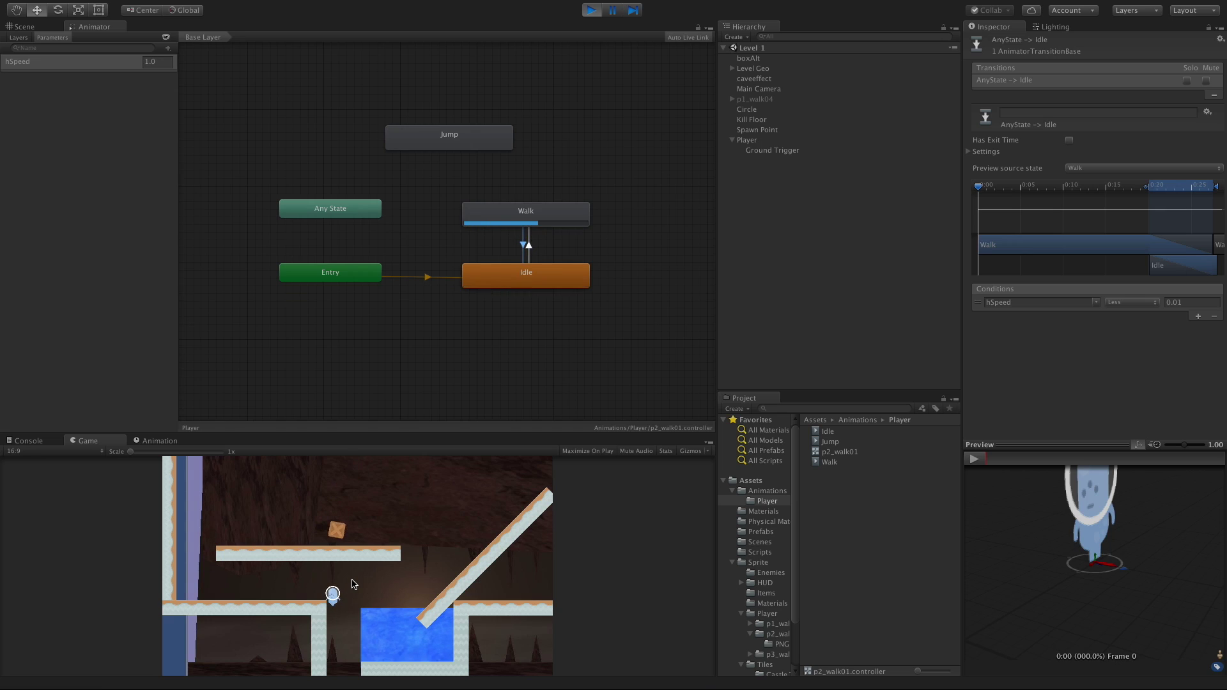
{"action": "key", "text": "Right"}
{"action": "key", "text": "Left"}
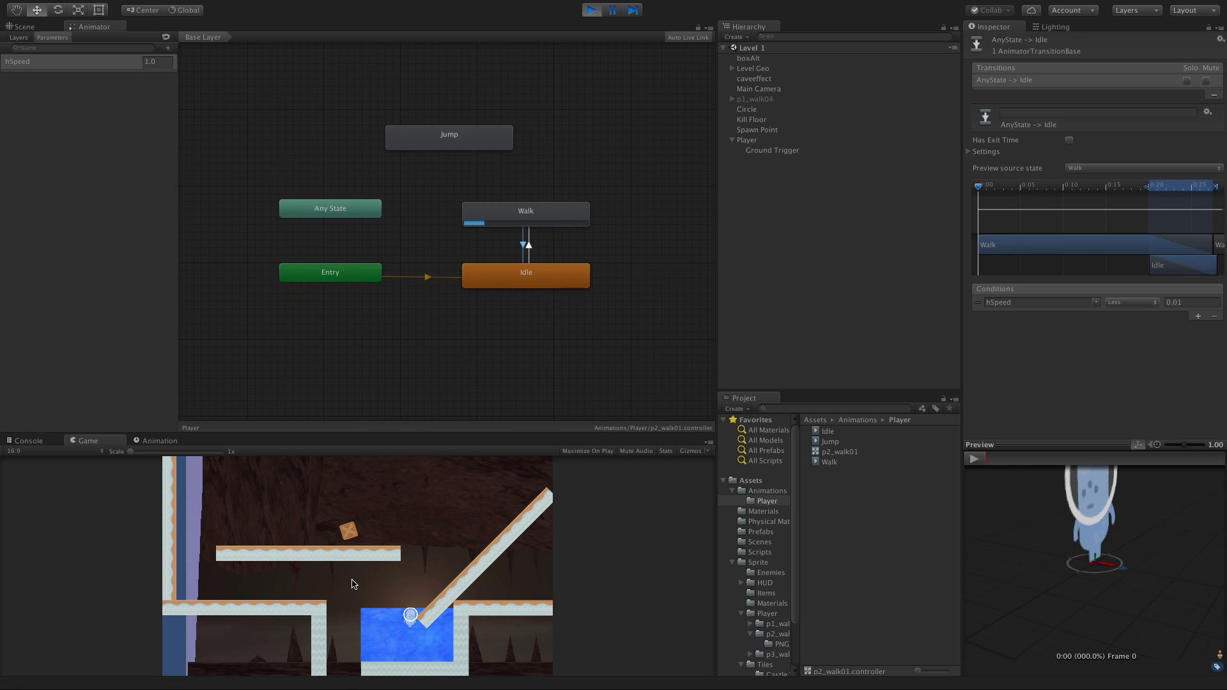
Step: Stop the game and set the Player's Ground Layer to both Ground and Water
{"action": "left_click", "coordinate": [593, 9]}
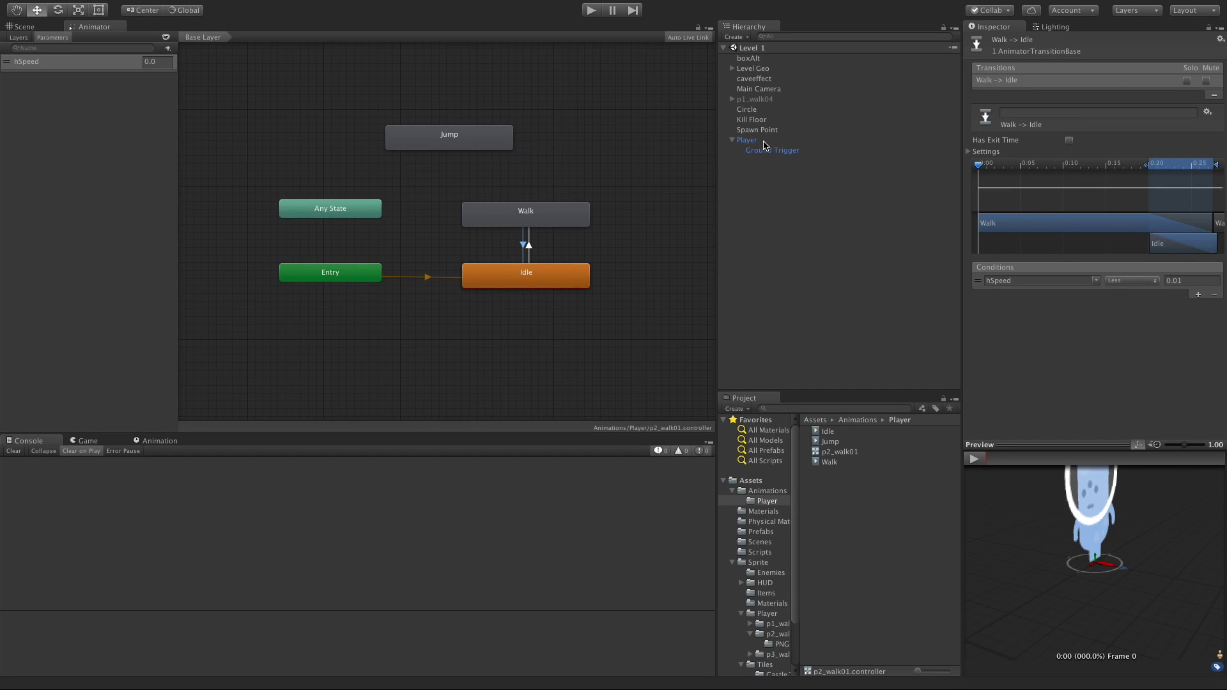
{"action": "left_click", "coordinate": [761, 140]}
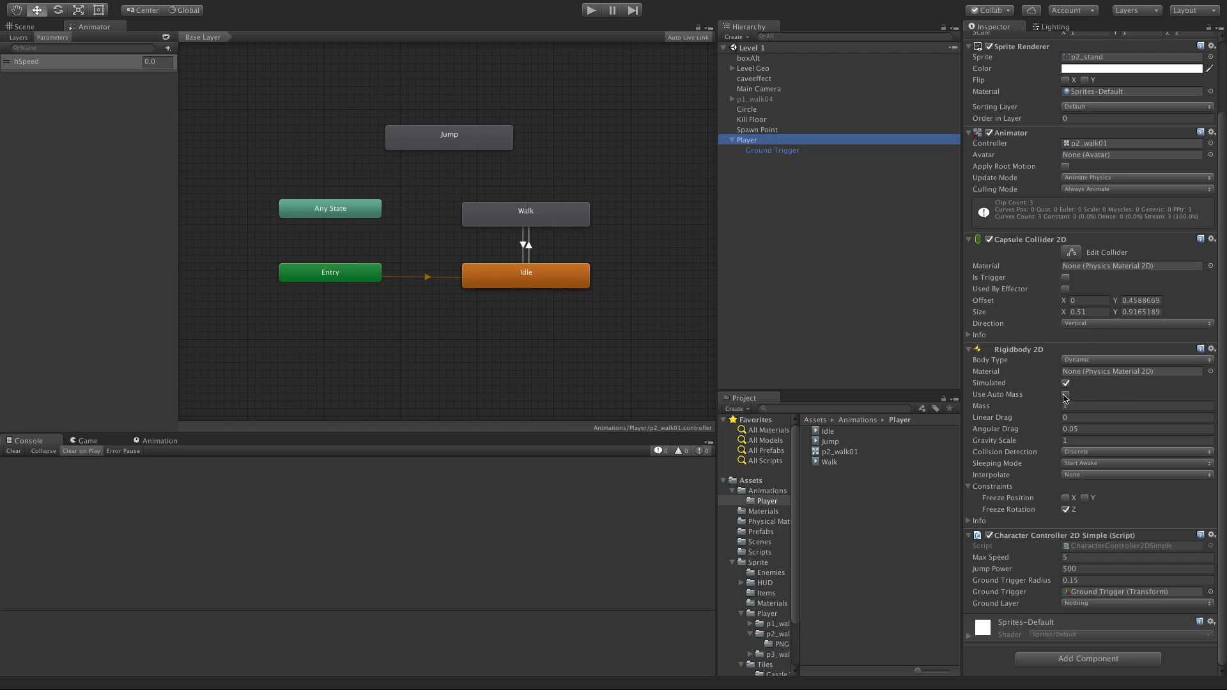
{"action": "left_click_drag", "start_coordinate": [1070, 604], "coordinate": [1095, 669]}
{"action": "left_click", "coordinate": [1113, 603]}
{"action": "left_click", "coordinate": [1118, 650]}
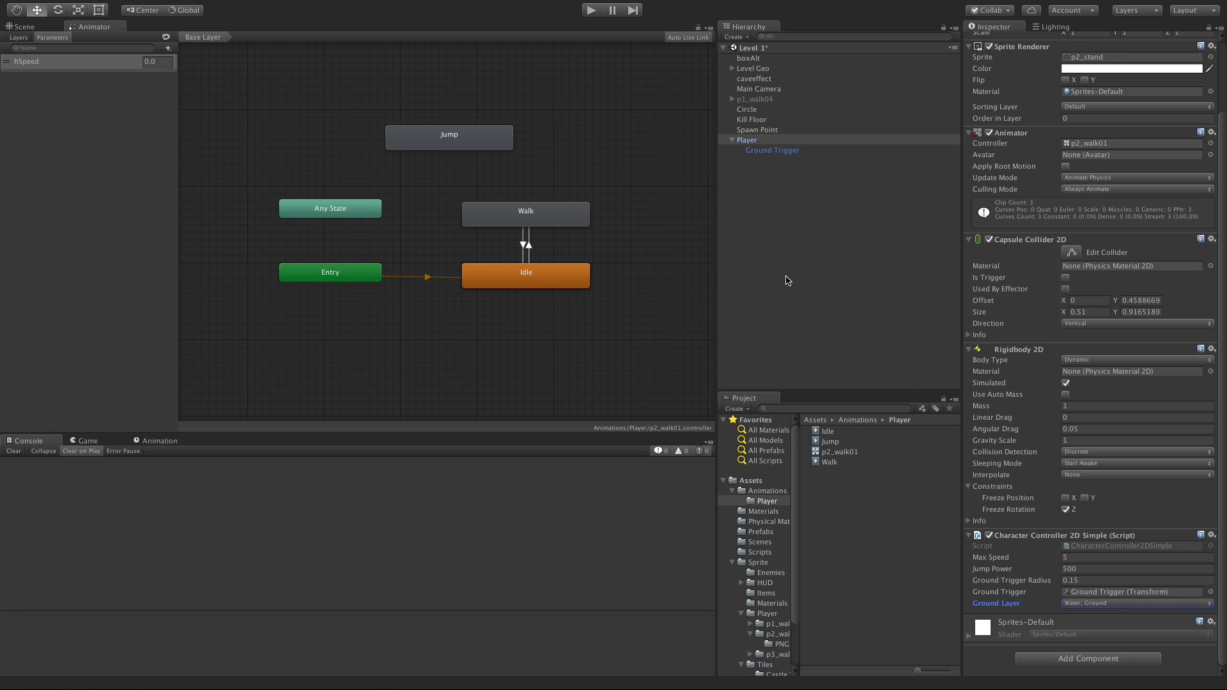
Step: Play the level and walk the player right and left to test
{"action": "left_click", "coordinate": [592, 10]}
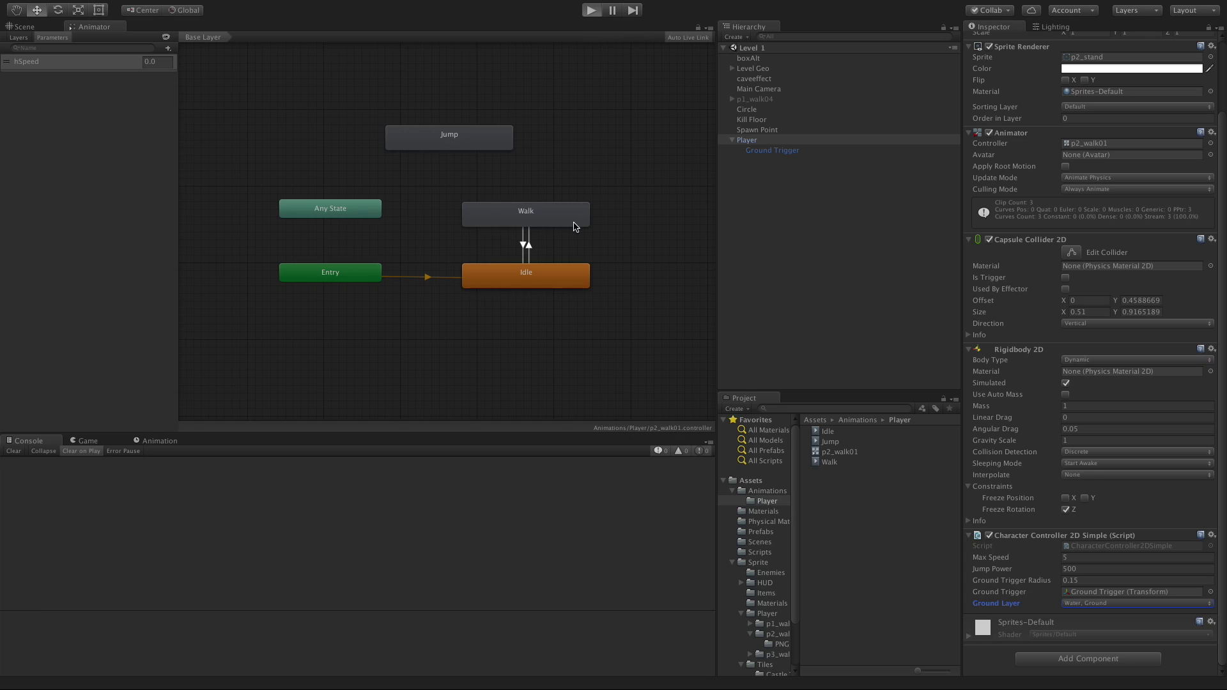
{"action": "key", "text": "Right"}
{"action": "key", "text": "Left"}
{"action": "key", "text": "Right"}
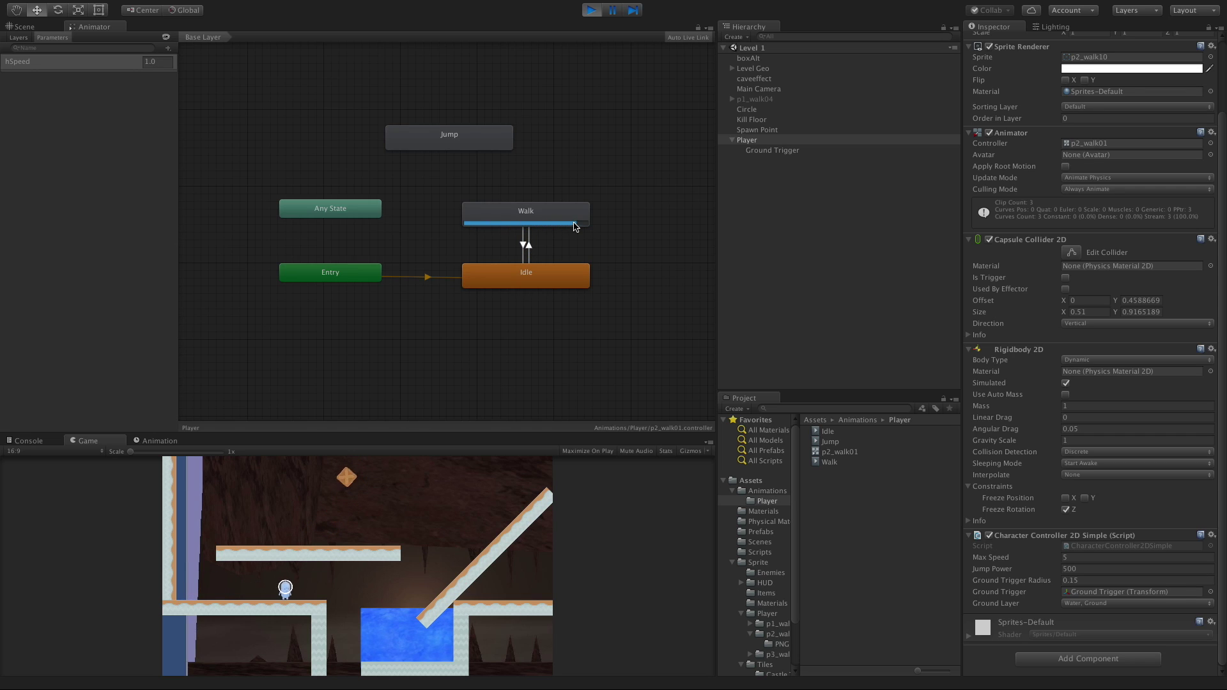
{"action": "key", "text": "Left"}
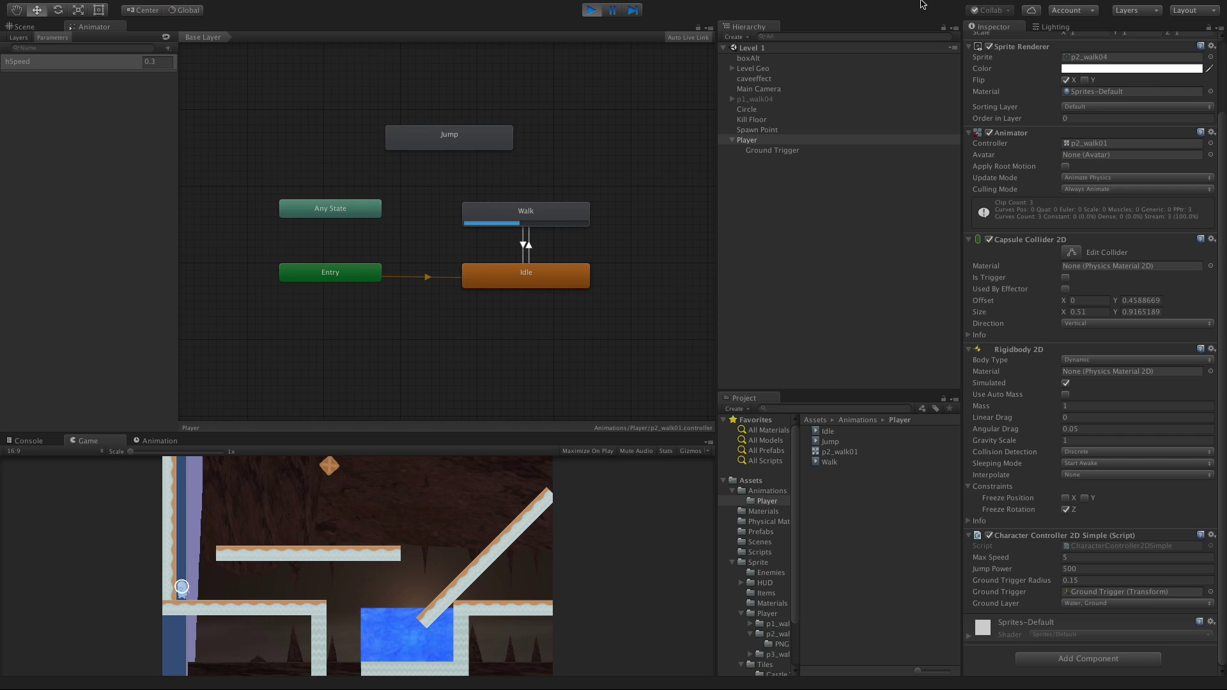
{"action": "mouse_move", "coordinate": [656, 46]}
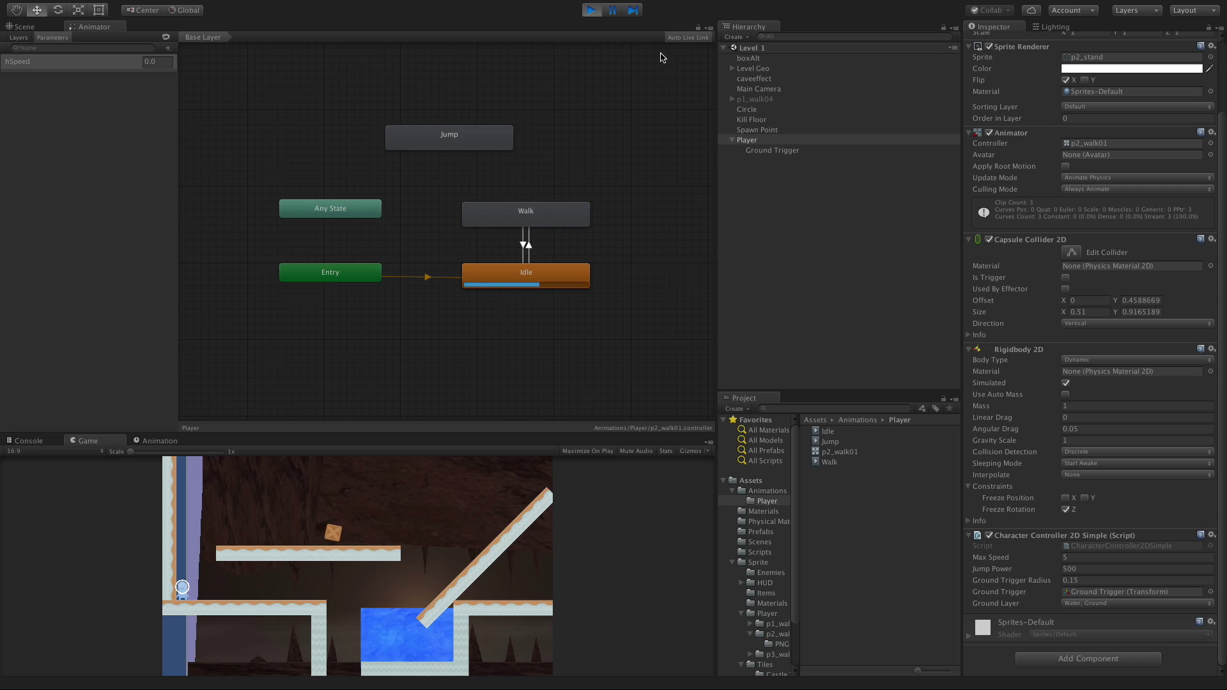
Step: Stop the game and add a Bool Animator parameter named isGrounded
{"action": "left_click", "coordinate": [592, 11]}
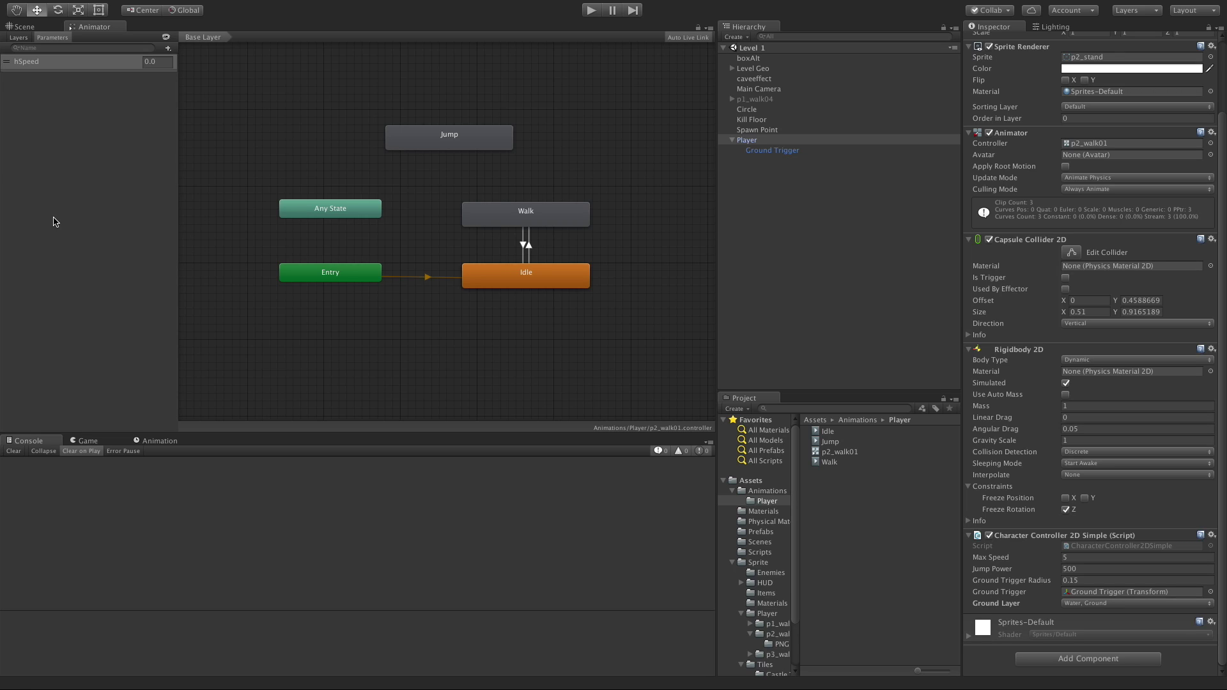
{"action": "left_click", "coordinate": [169, 49]}
{"action": "left_click", "coordinate": [182, 79]}
{"action": "type", "text": "isGrounded"}
{"action": "key", "text": "Return"}
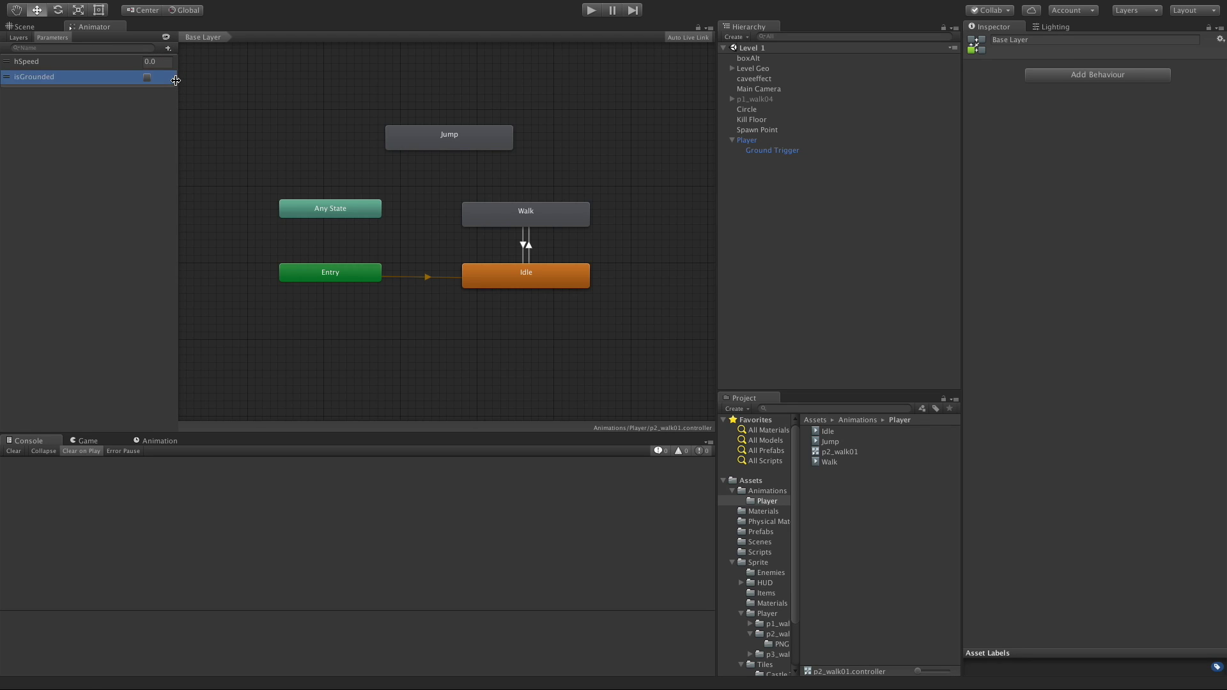
{"action": "key", "text": "super+Tab"}
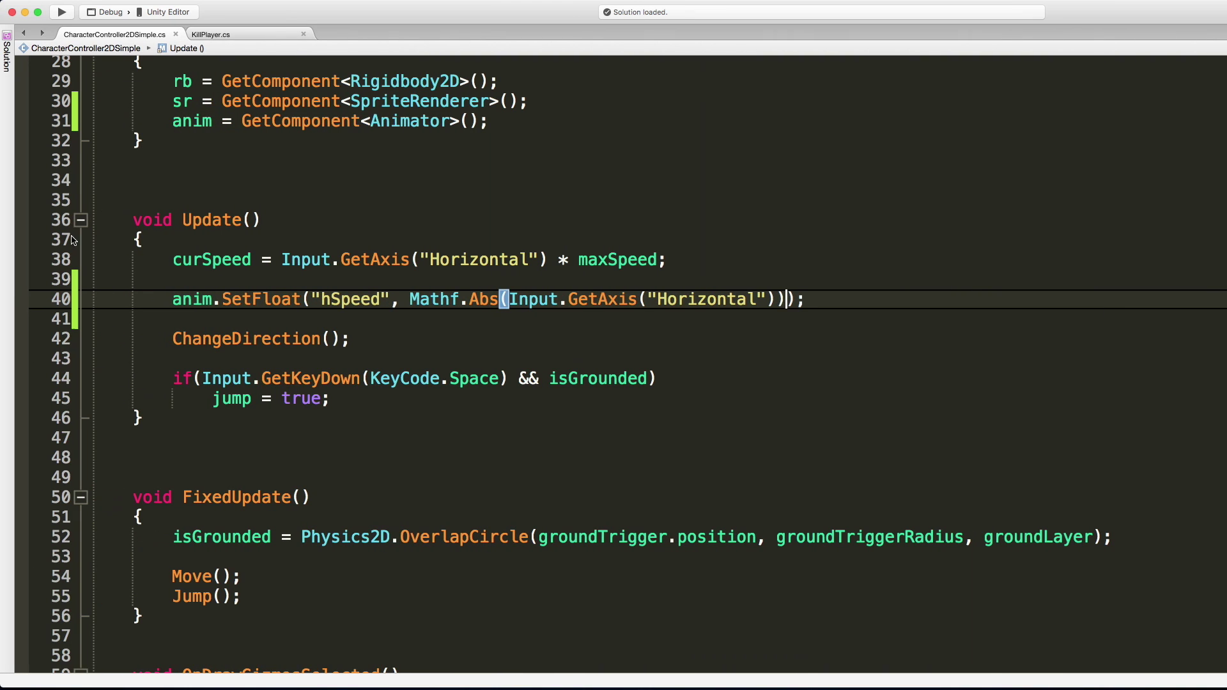
Step: On line 53 of FixedUpdate, add anim.SetBool("isGrounded", isGrounded); followed by a blank line
{"action": "scroll", "coordinate": [255, 412], "scroll_direction": "down", "scroll_amount": 2}
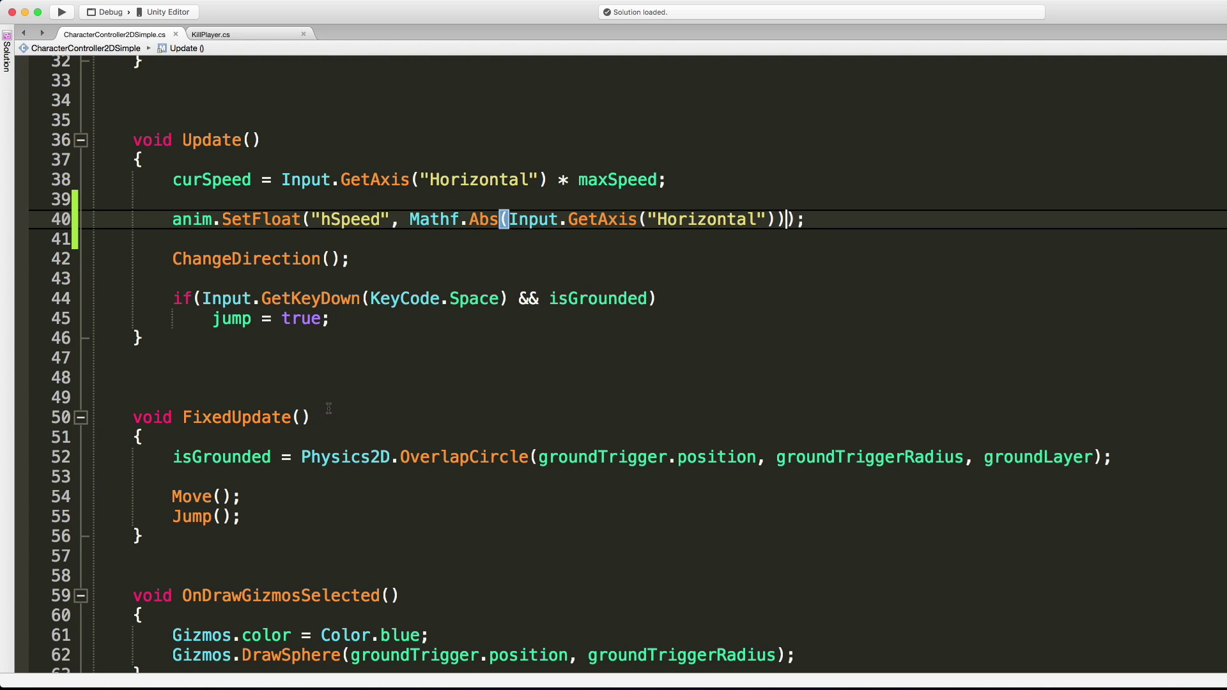
{"action": "left_click", "coordinate": [300, 468]}
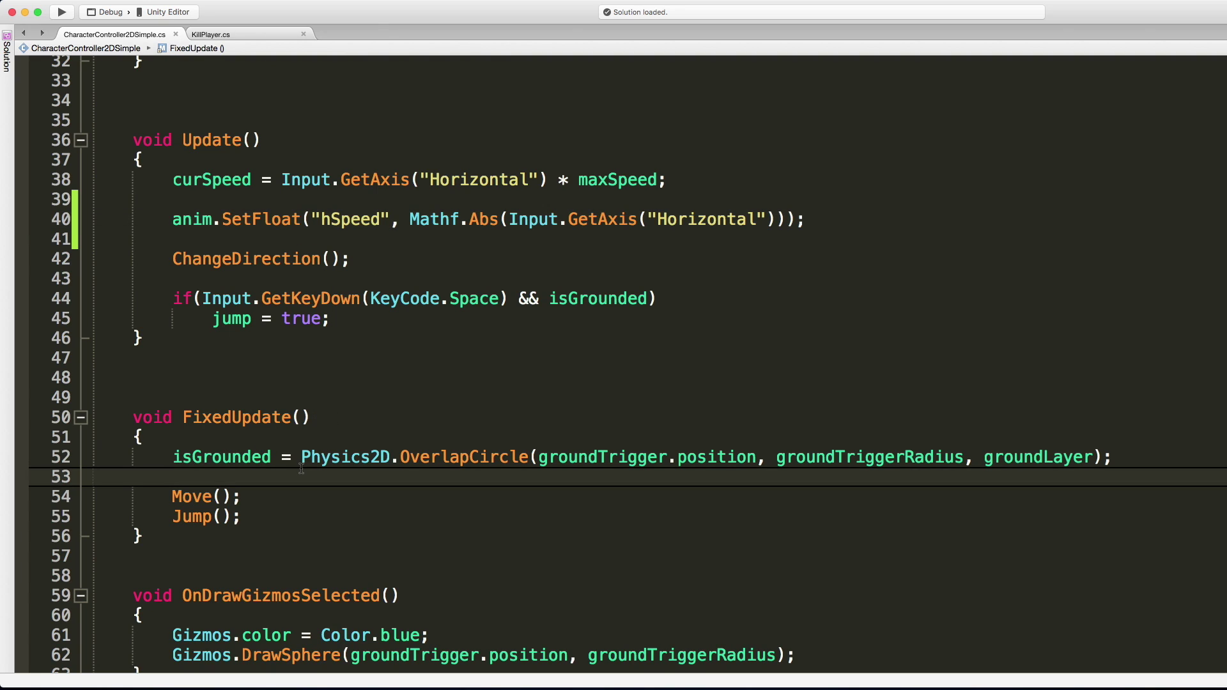
{"action": "type", "text": "anim.Set"}
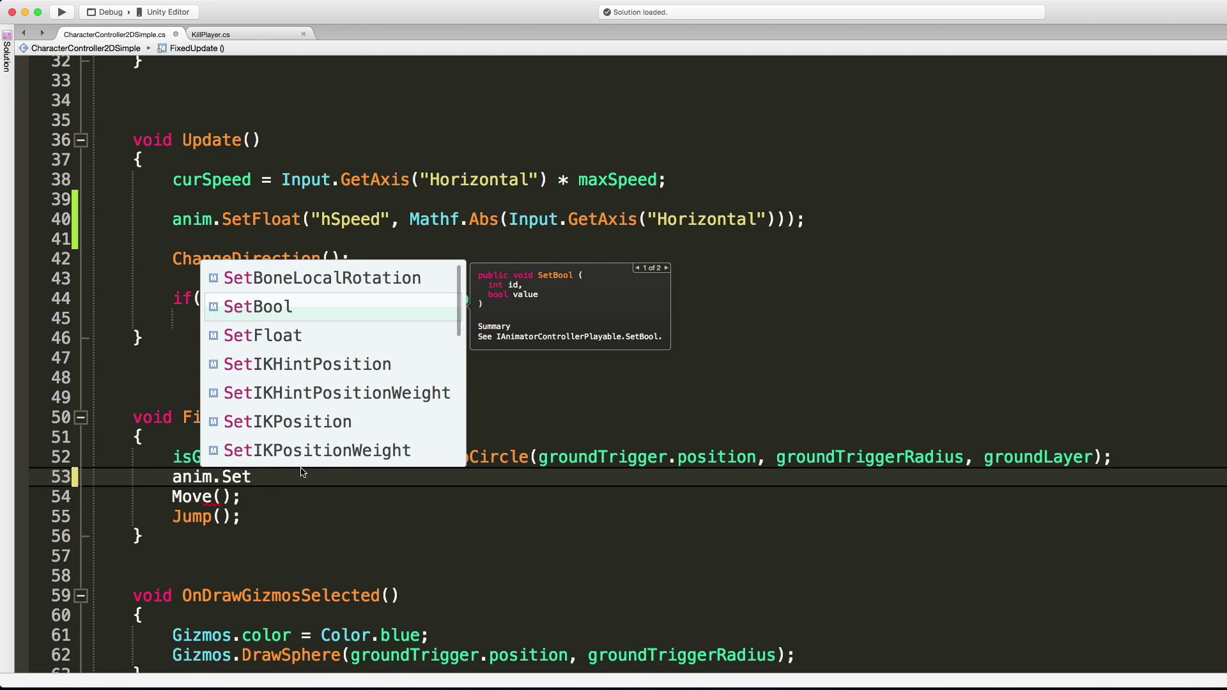
{"action": "key", "text": "Return"}
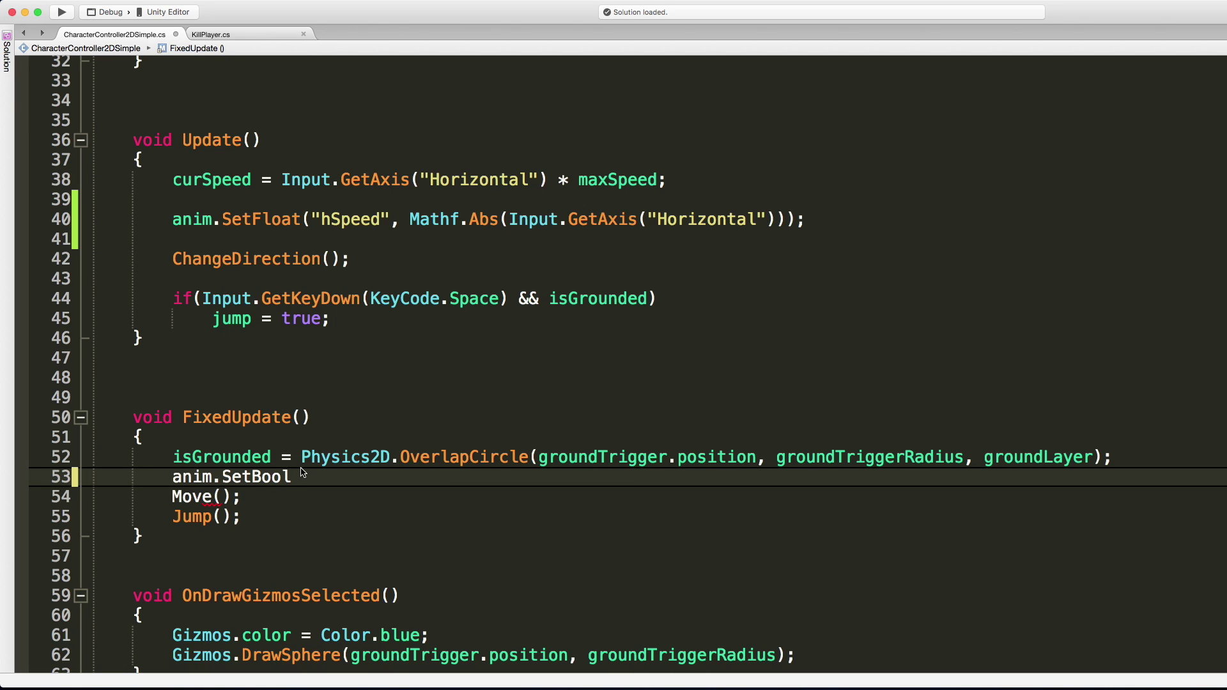
{"action": "type", "text": "(\""}
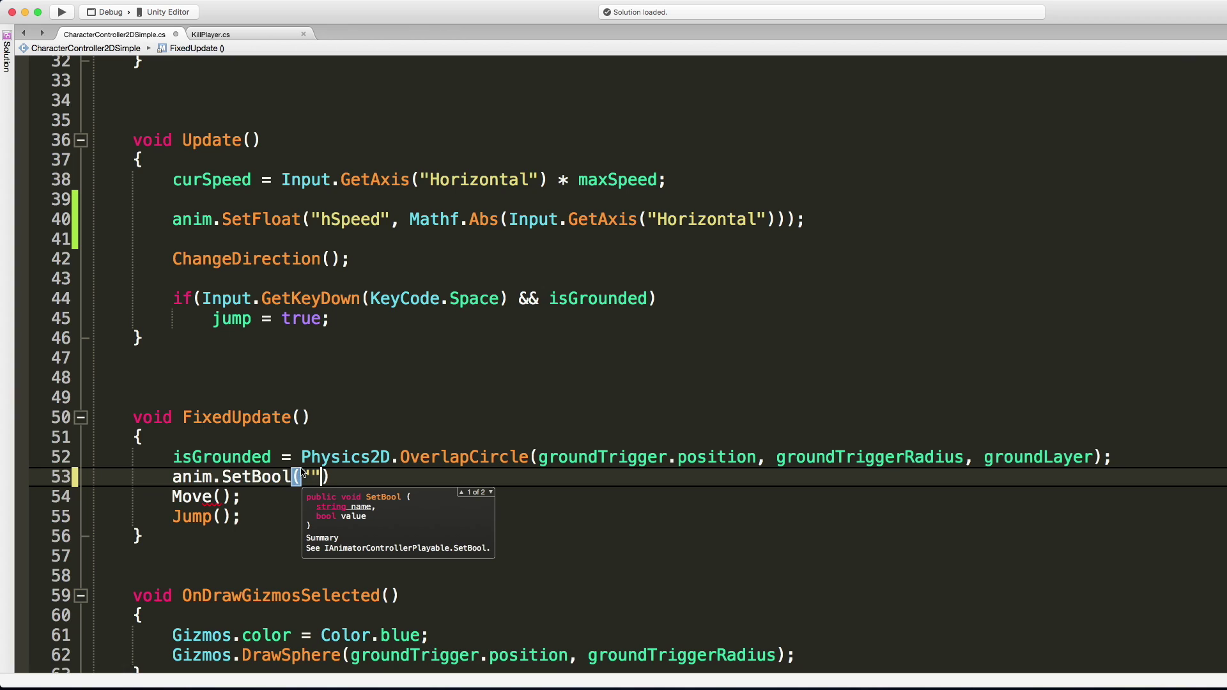
{"action": "type", "text": "isG"}
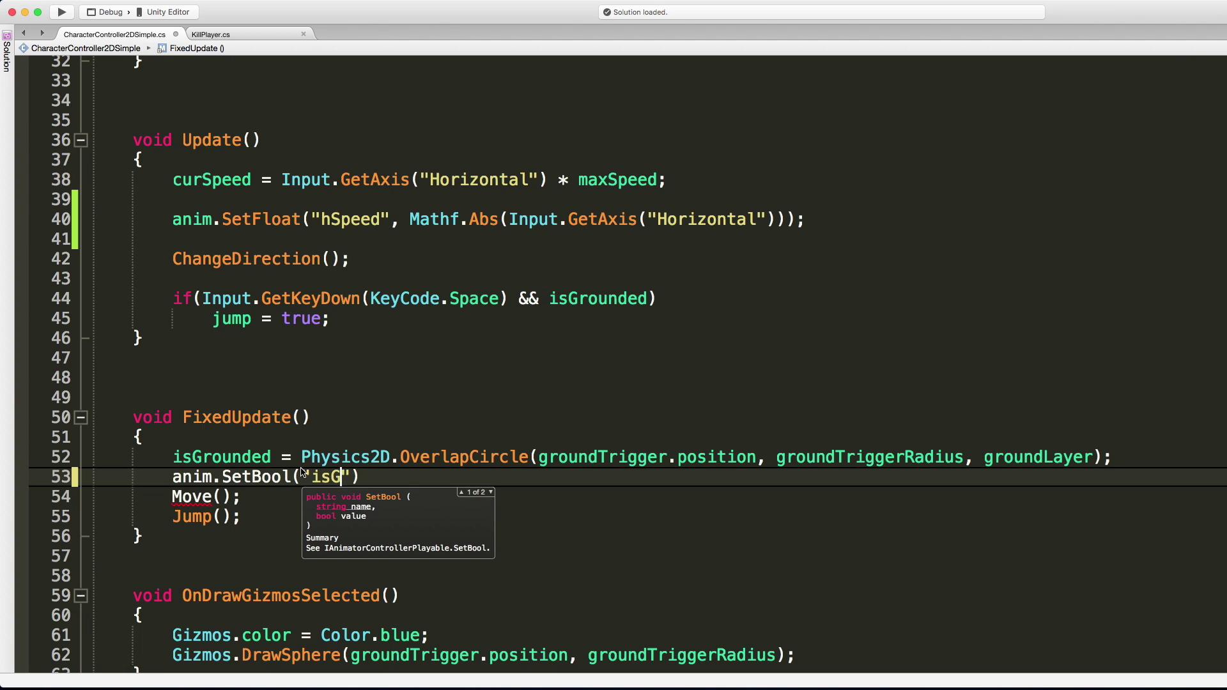
{"action": "type", "text": "rounded\","}
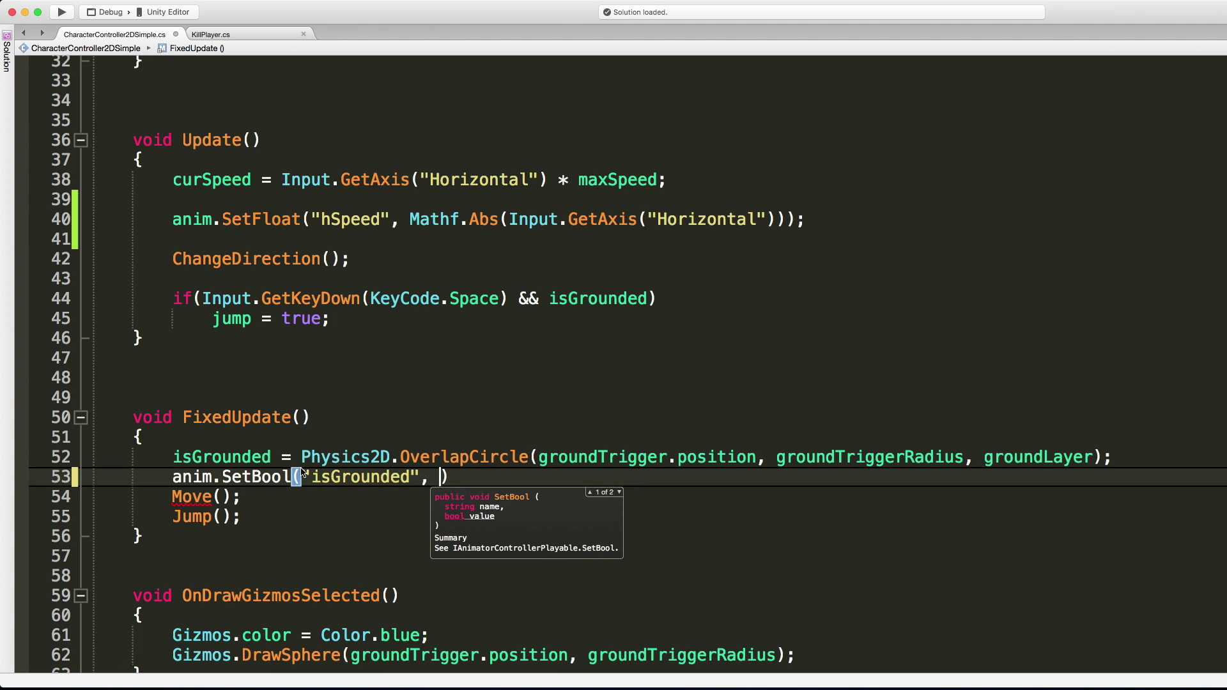
{"action": "double_click", "coordinate": [191, 457]}
{"action": "key", "text": "super+c"}
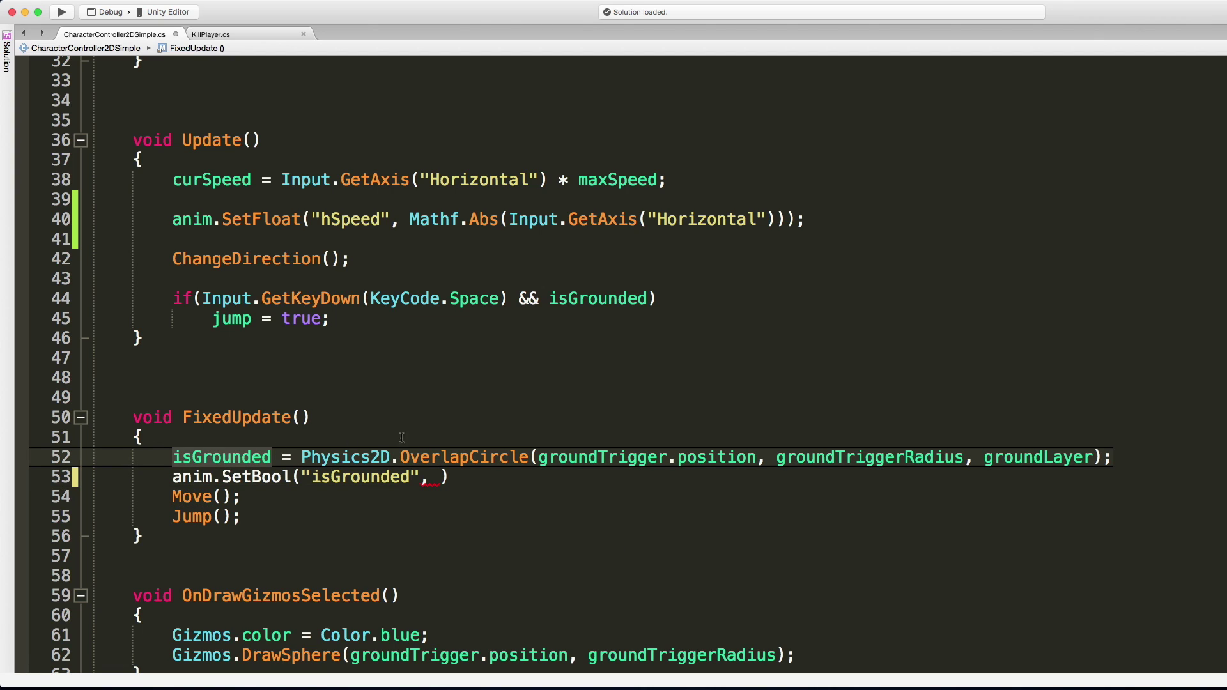
{"action": "left_click", "coordinate": [440, 485]}
{"action": "key", "text": "super+v"}
{"action": "type", "text": ");"}
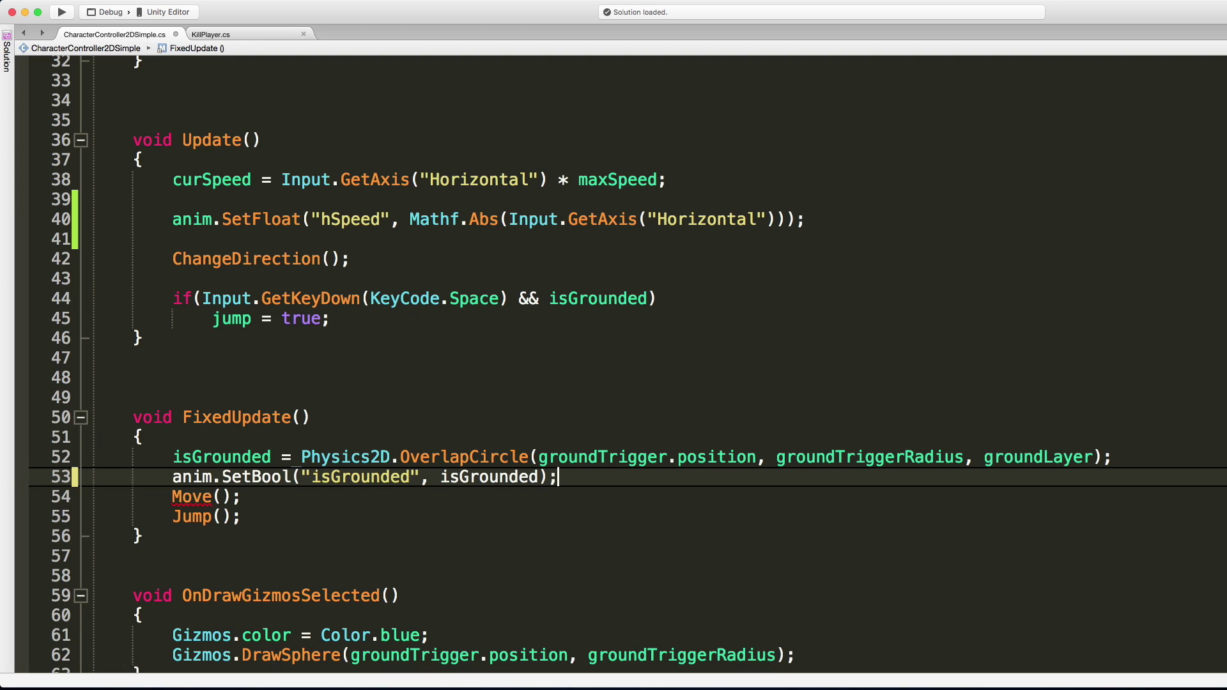
{"action": "key", "text": "Return"}
{"action": "key", "text": "Down"}
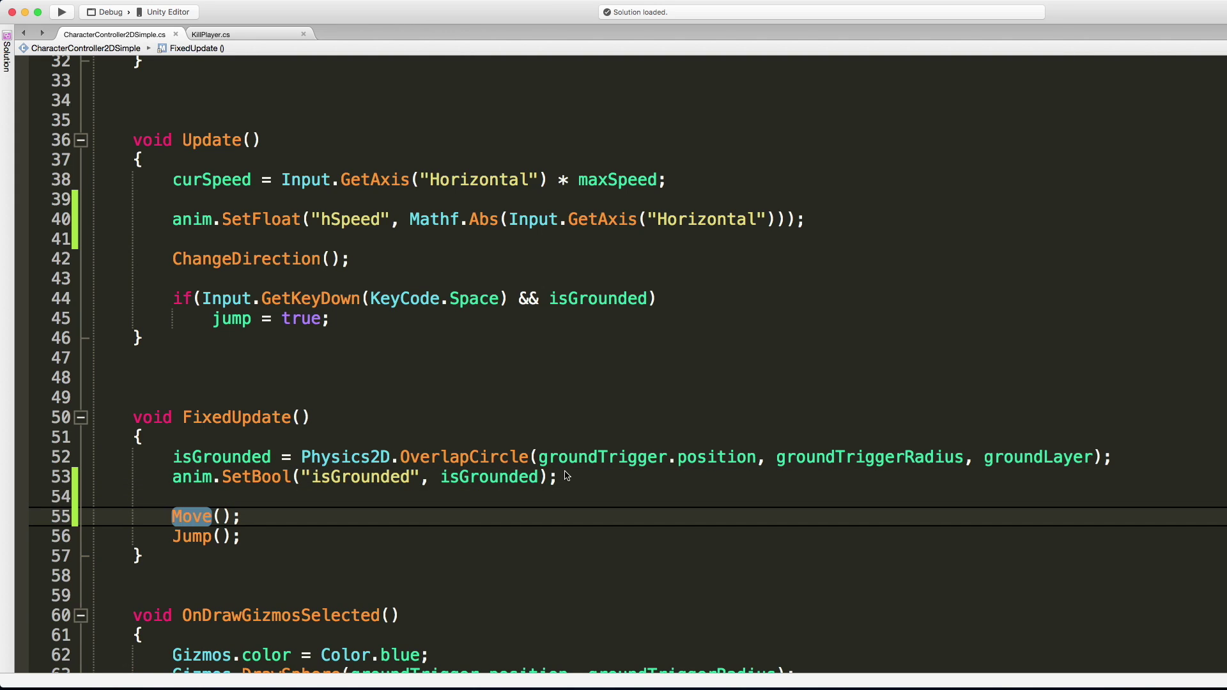
{"action": "key", "text": "super+Tab"}
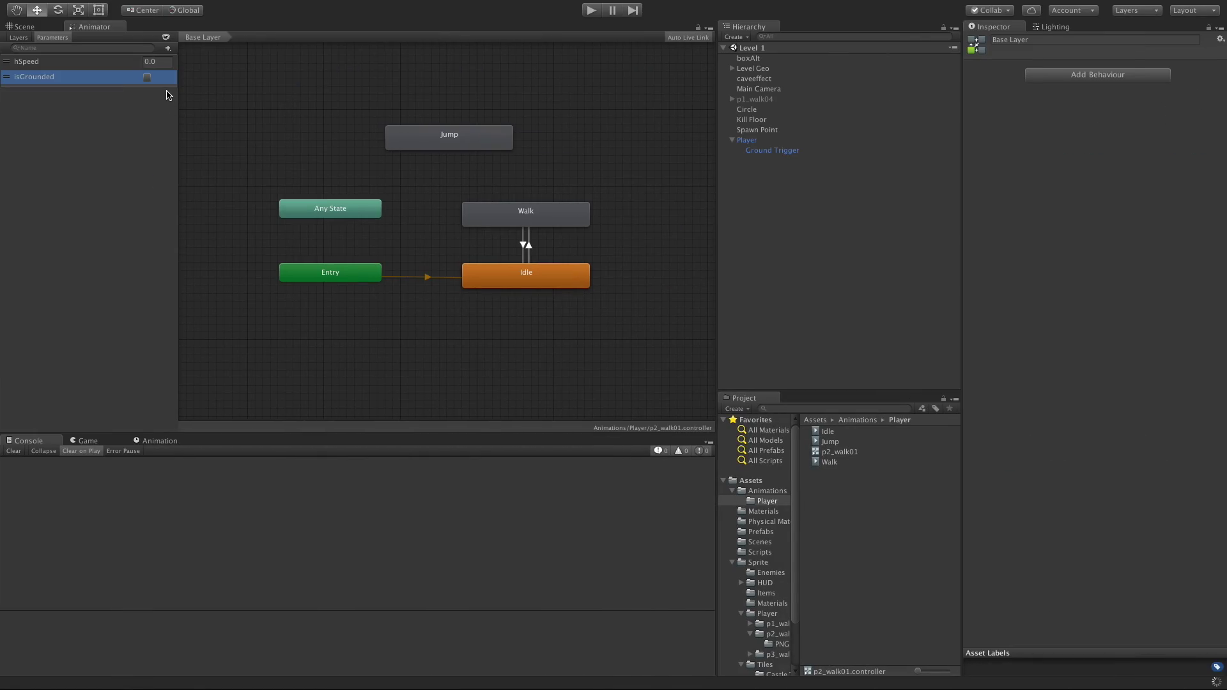
Step: Create a transition from Any State to the Jump state
{"action": "key", "text": "Up"}
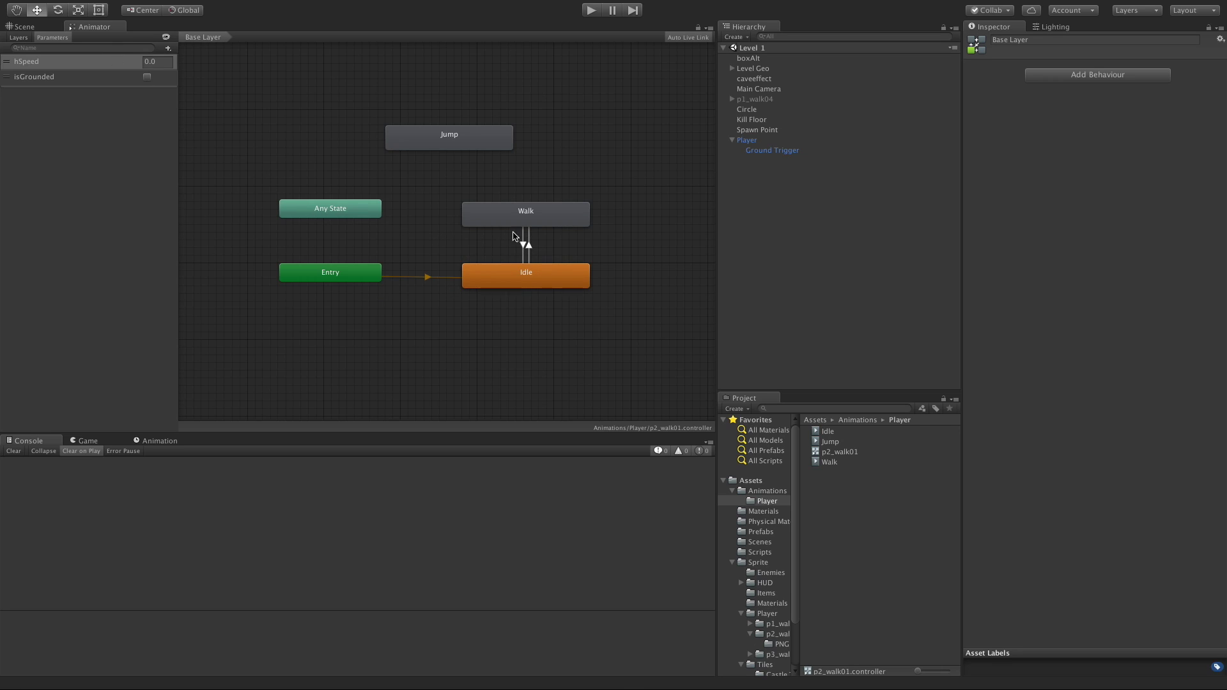
{"action": "left_click", "coordinate": [351, 215]}
{"action": "right_click", "coordinate": [351, 207]}
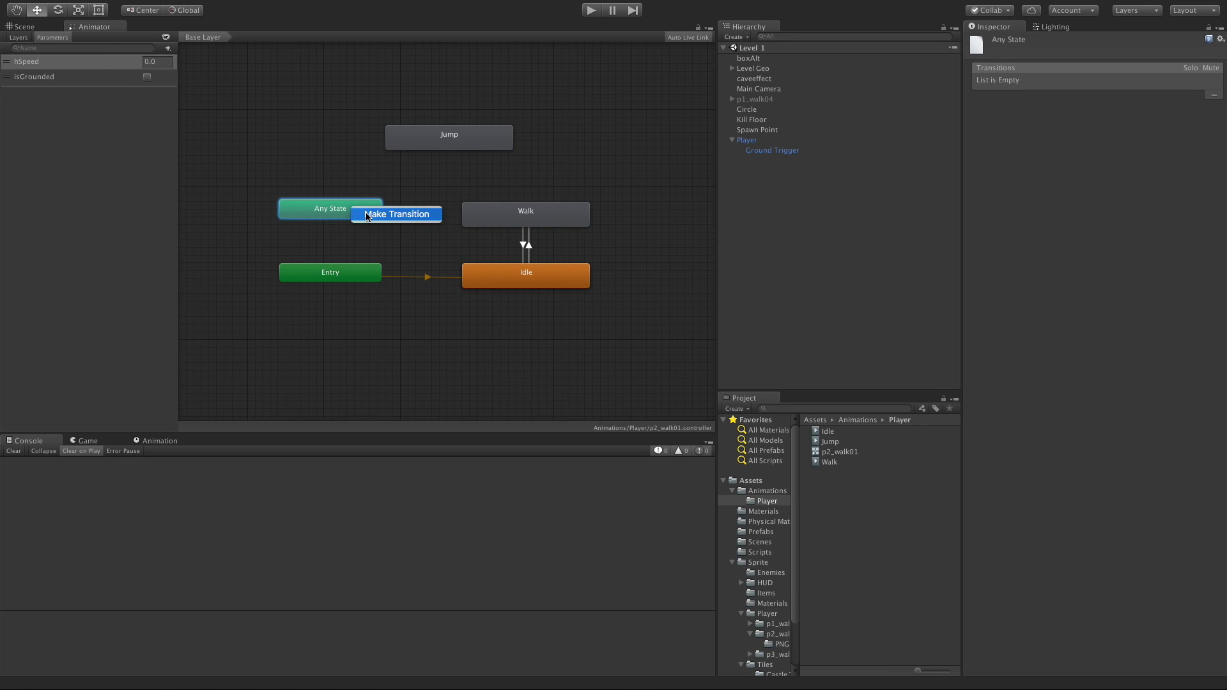
{"action": "left_click", "coordinate": [371, 211]}
{"action": "left_click", "coordinate": [431, 142]}
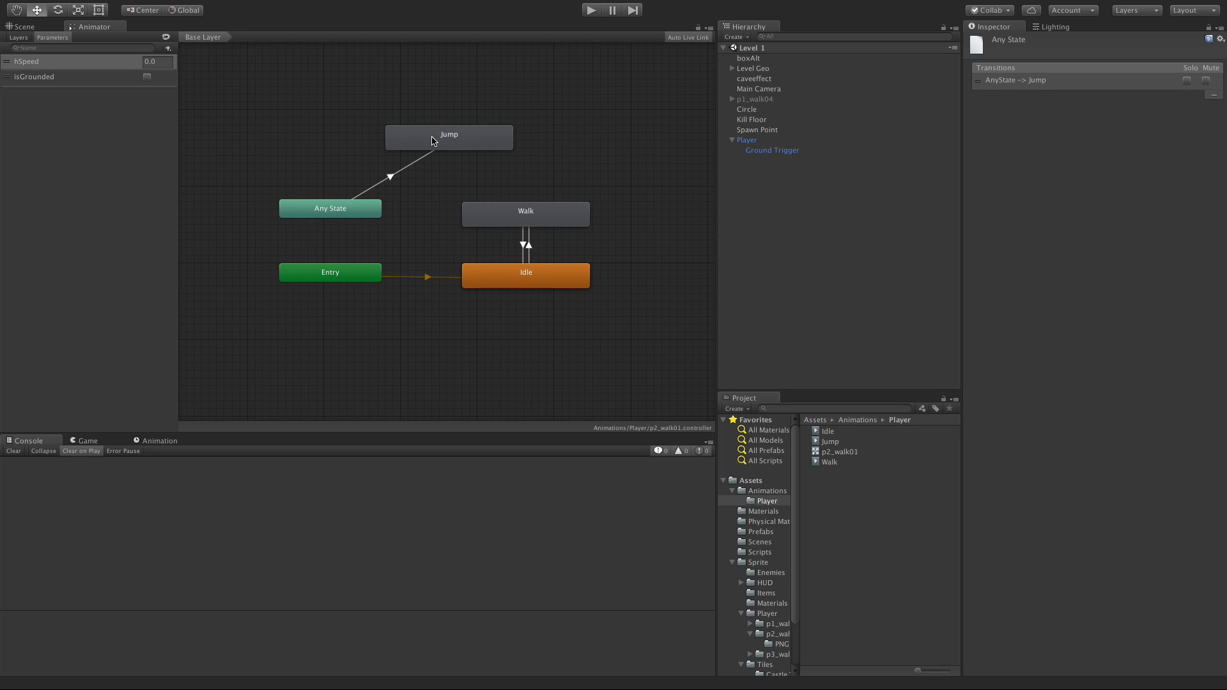
Step: Make the Any State→Jump transition require isGrounded false, then move Walk right and Jump down
{"action": "left_click", "coordinate": [393, 177]}
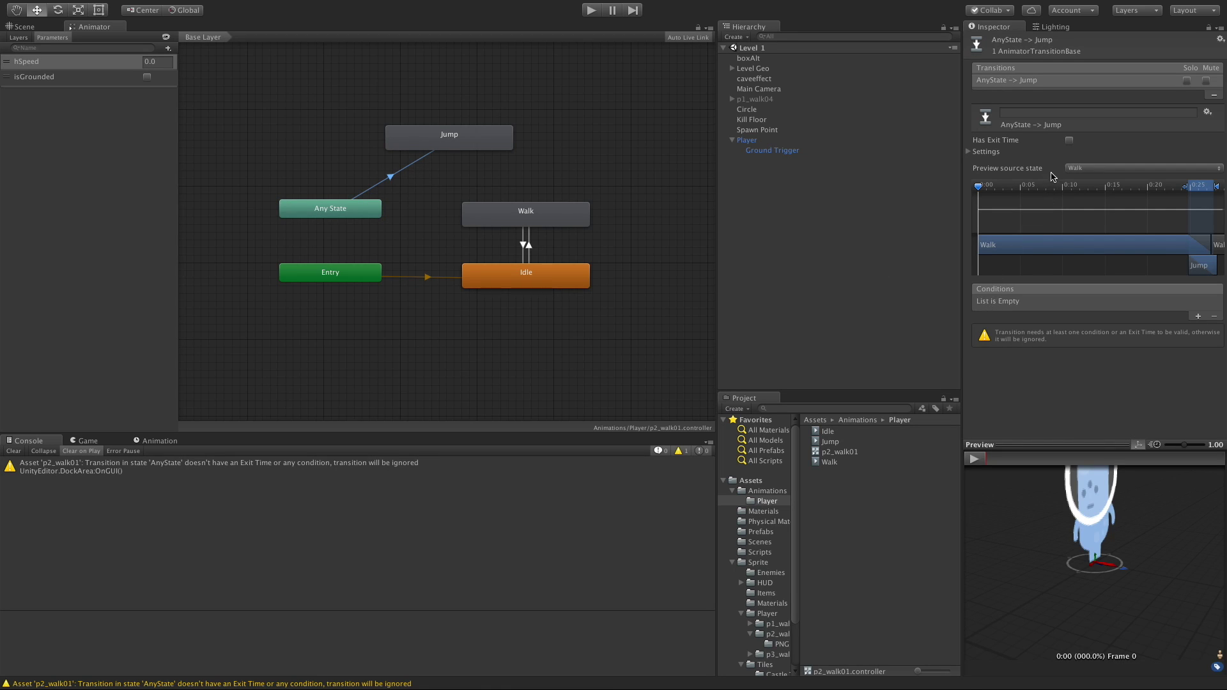
{"action": "left_click", "coordinate": [1200, 317]}
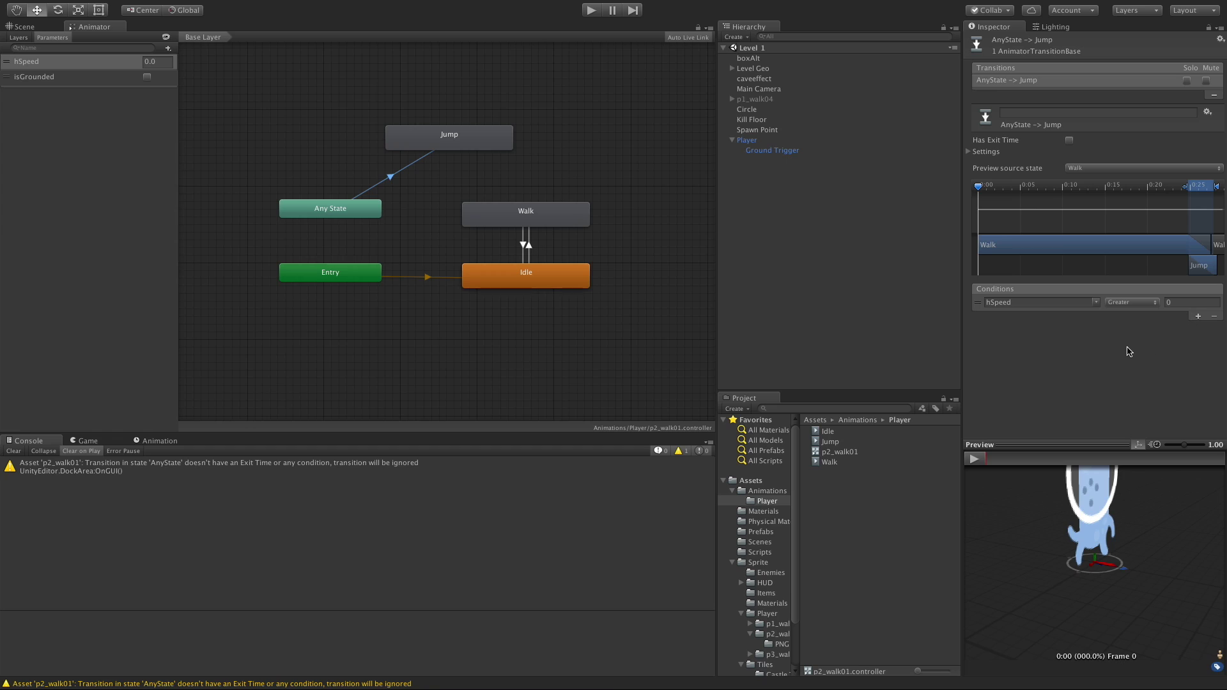
{"action": "left_click", "coordinate": [1097, 303]}
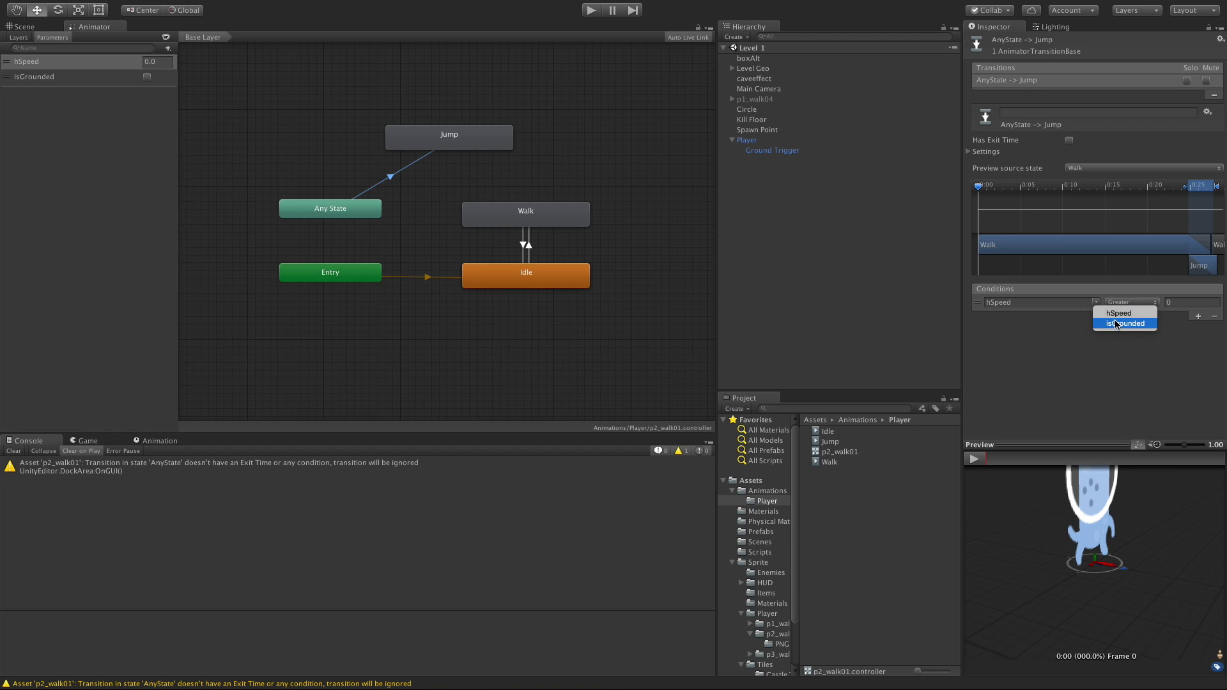
{"action": "left_click", "coordinate": [1123, 319]}
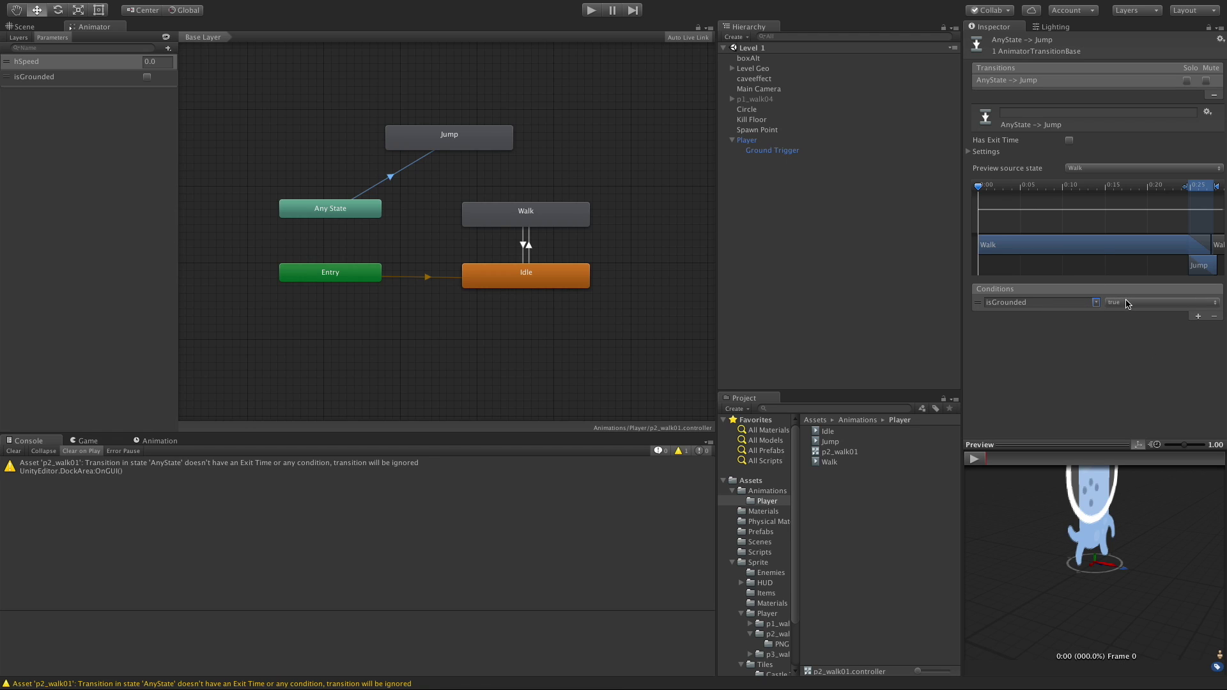
{"action": "left_click", "coordinate": [1128, 303]}
{"action": "left_click", "coordinate": [1141, 318]}
{"action": "left_click_drag", "start_coordinate": [537, 207], "coordinate": [641, 205]}
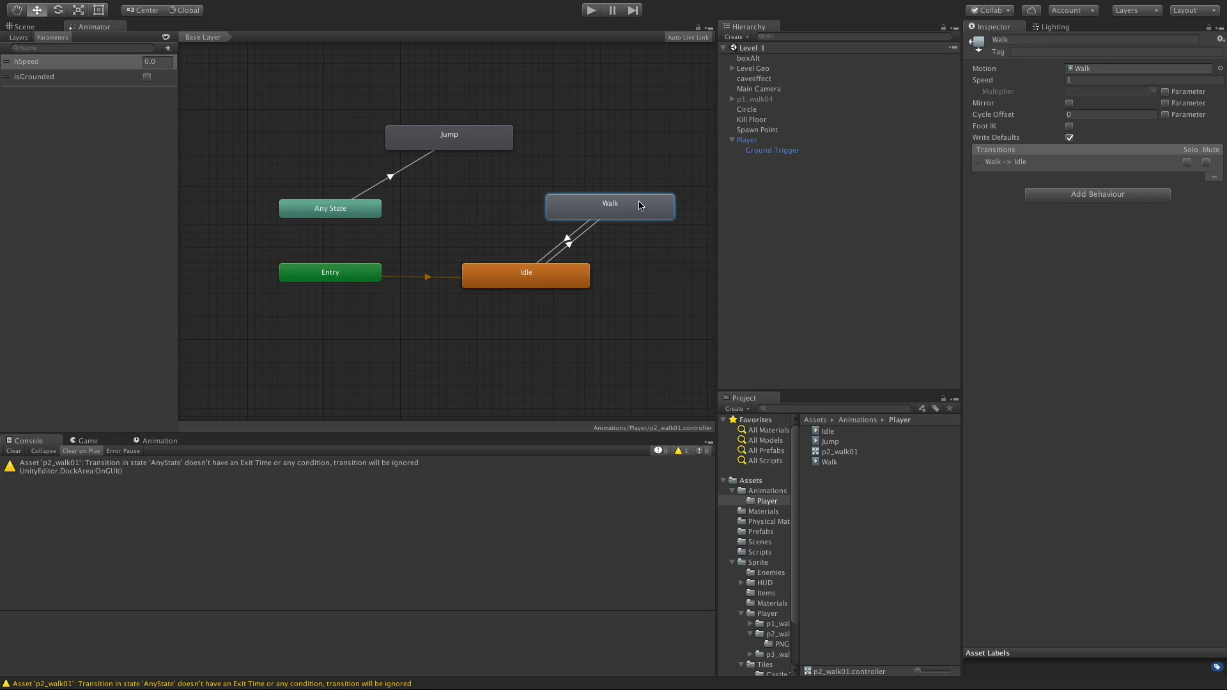
{"action": "left_click_drag", "start_coordinate": [450, 135], "coordinate": [443, 159]}
Step: Create a Jump→Idle transition with Has Exit Time turned off
{"action": "right_click", "coordinate": [451, 161]}
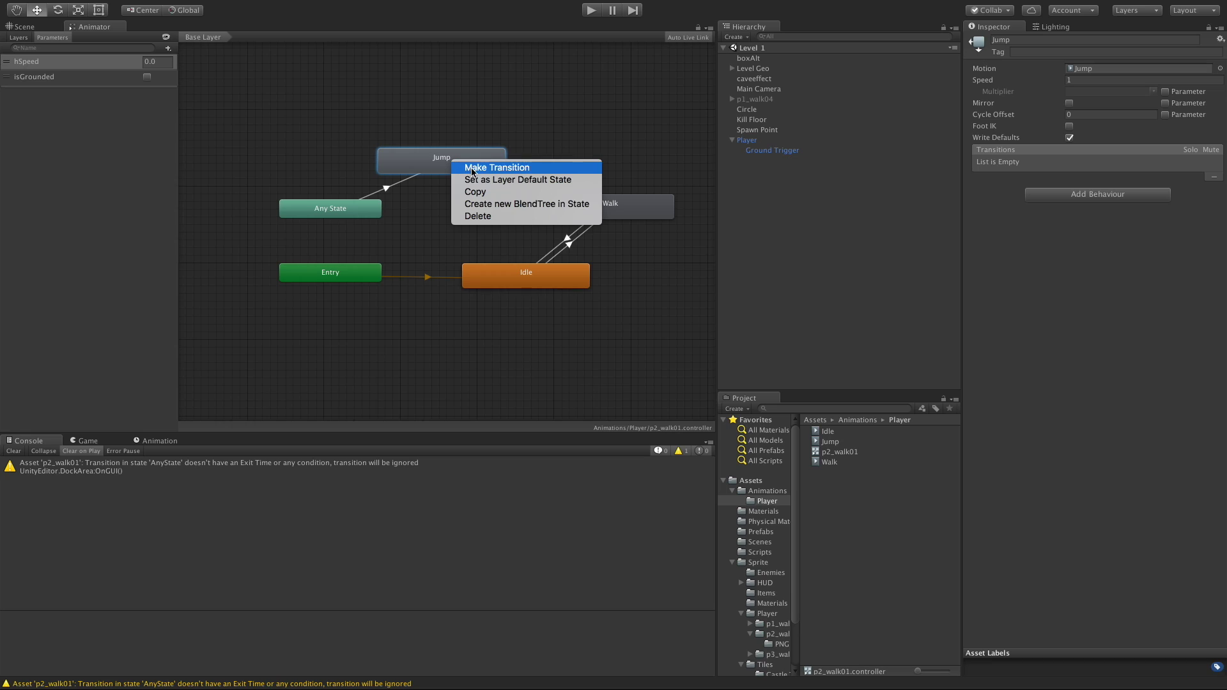
{"action": "left_click", "coordinate": [523, 265]}
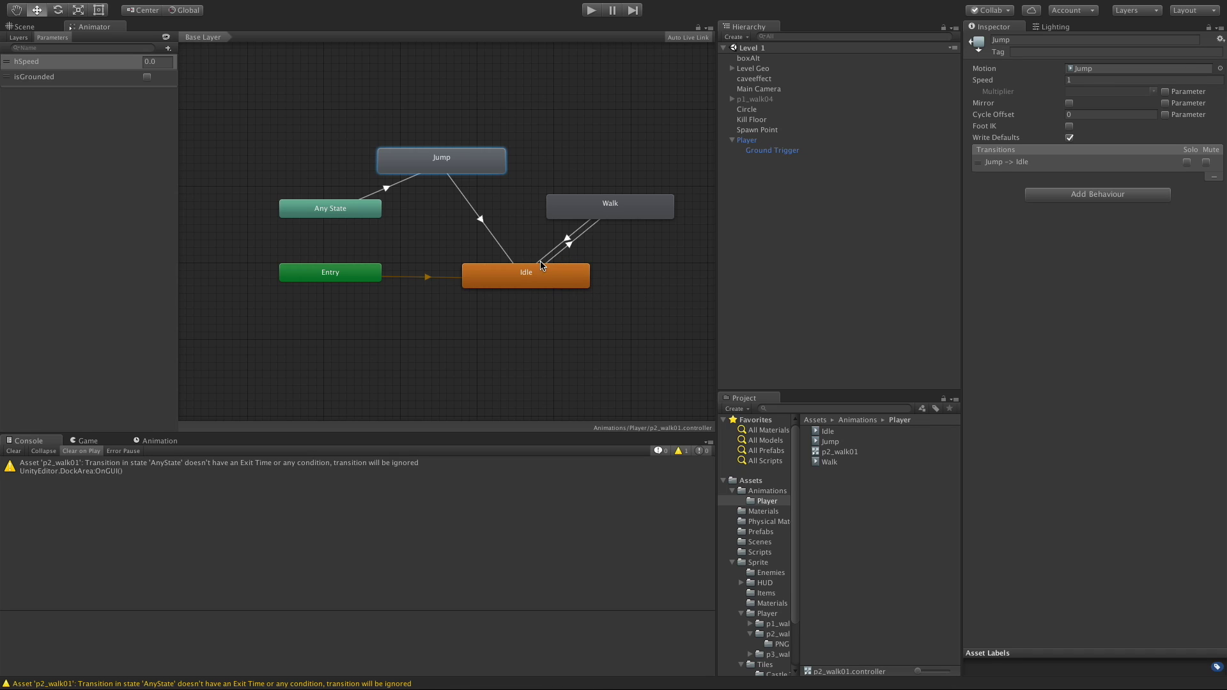
{"action": "left_click", "coordinate": [480, 219]}
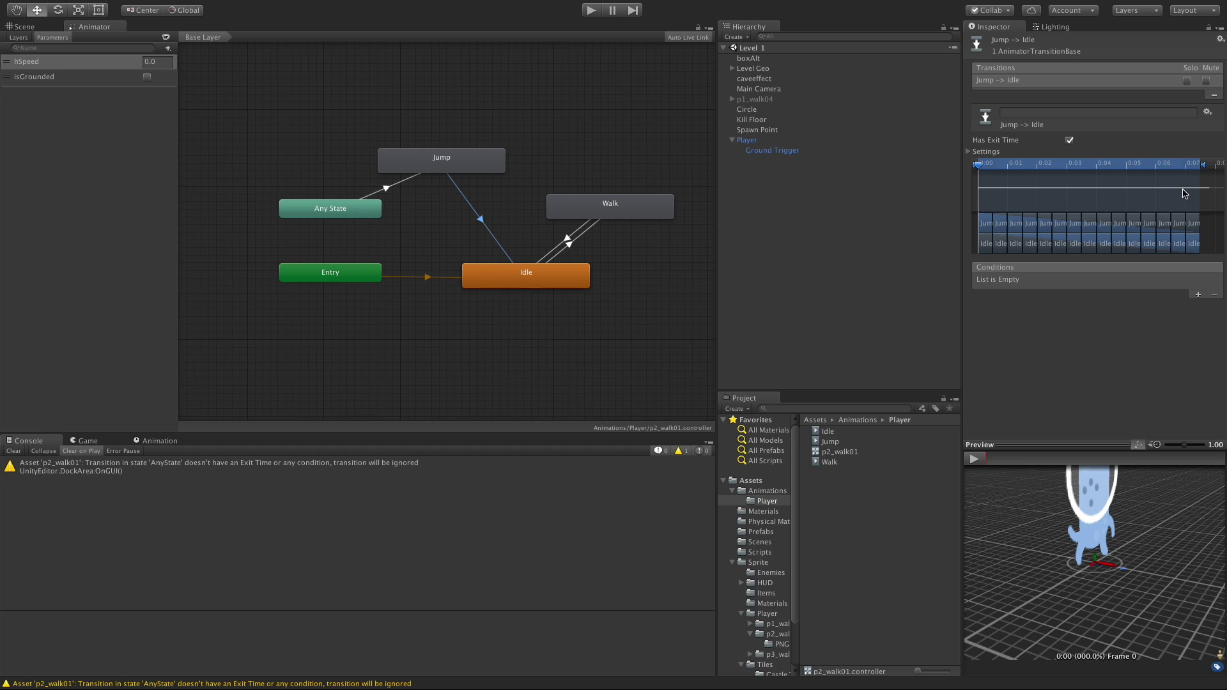
{"action": "left_click", "coordinate": [1069, 141]}
Step: Add an isGrounded true condition to the Jump→Idle transition, then run the level from the Scene view
{"action": "left_click", "coordinate": [1199, 294]}
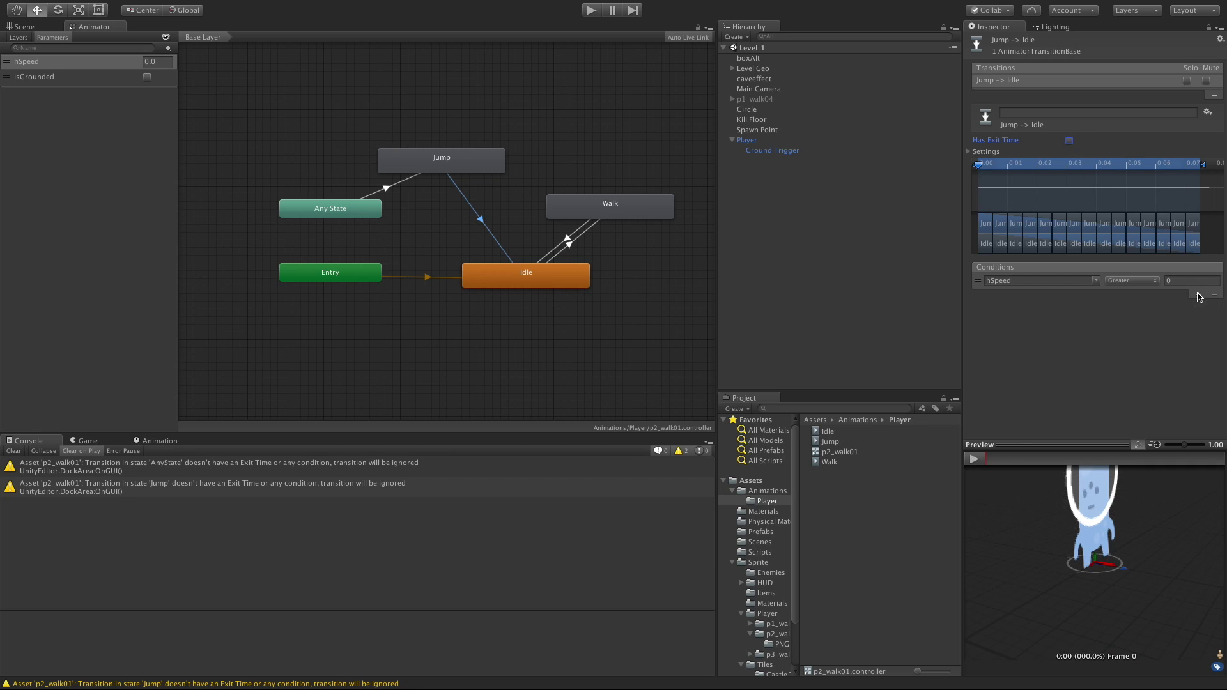
{"action": "left_click", "coordinate": [1109, 284]}
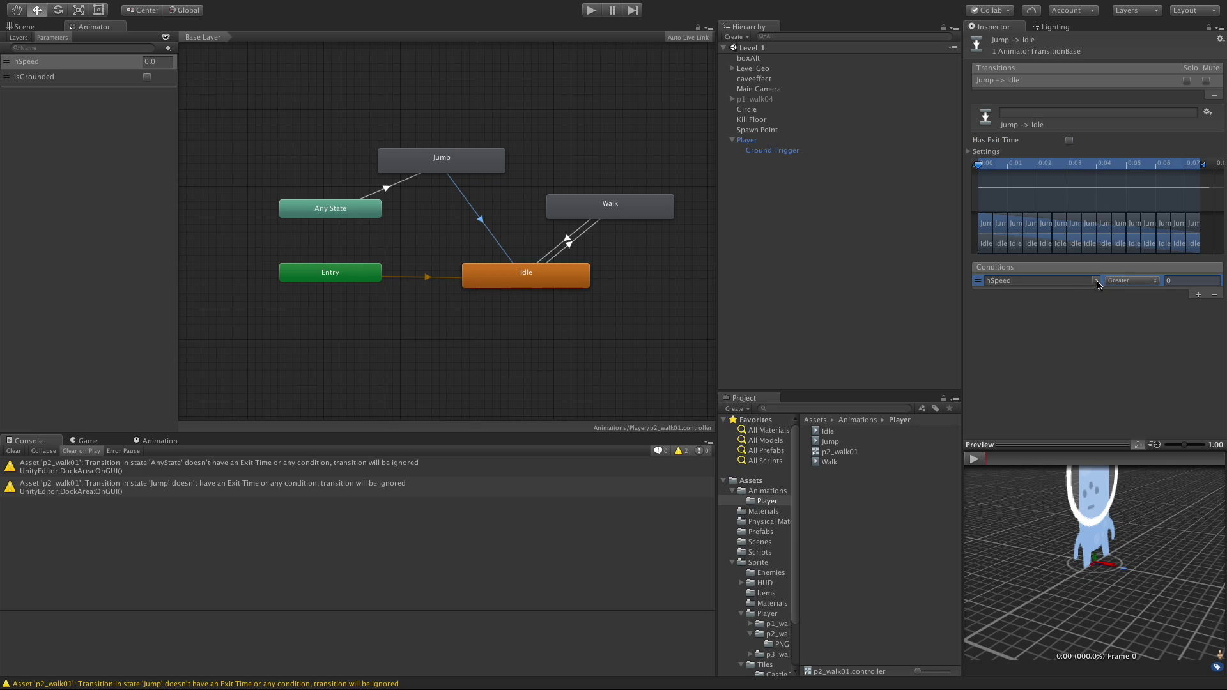
{"action": "left_click", "coordinate": [1096, 281]}
{"action": "left_click", "coordinate": [1102, 302]}
{"action": "left_click", "coordinate": [1131, 280]}
{"action": "left_click", "coordinate": [1122, 283]}
{"action": "left_click", "coordinate": [26, 28]}
{"action": "left_click", "coordinate": [600, 11]}
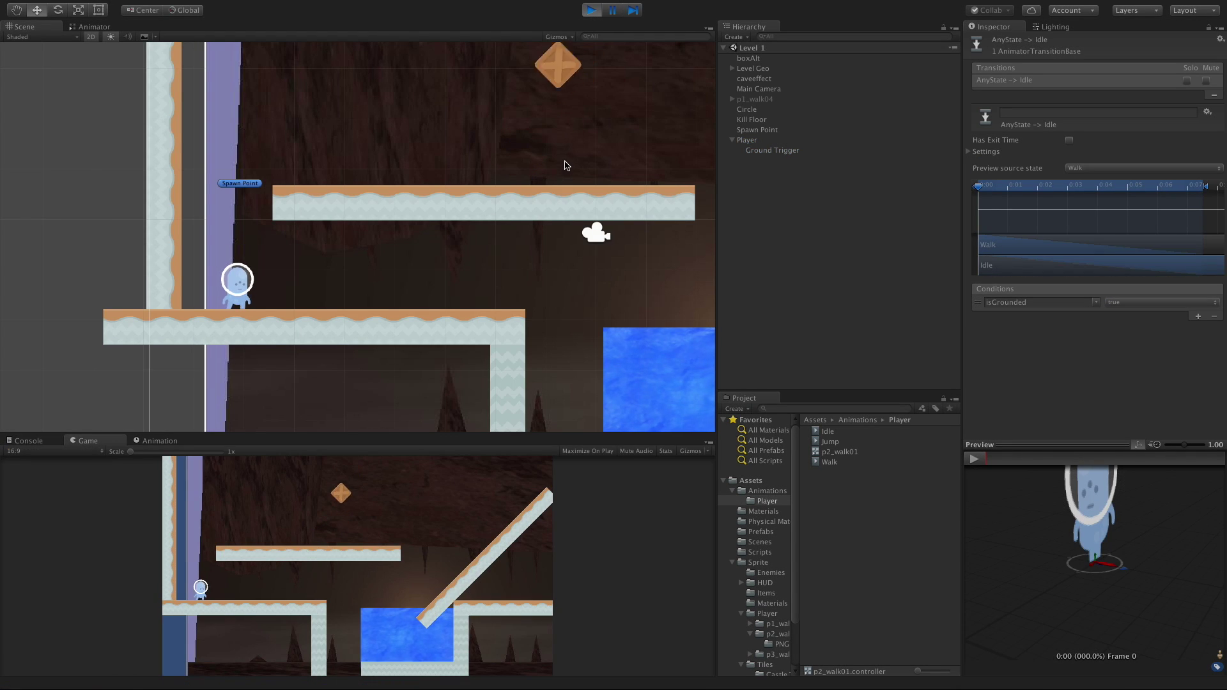
Step: Walk and jump the player past the crate, up the ramp, through the water and onto the lower platform
{"action": "key", "text": "Right"}
{"action": "key", "text": "Left"}
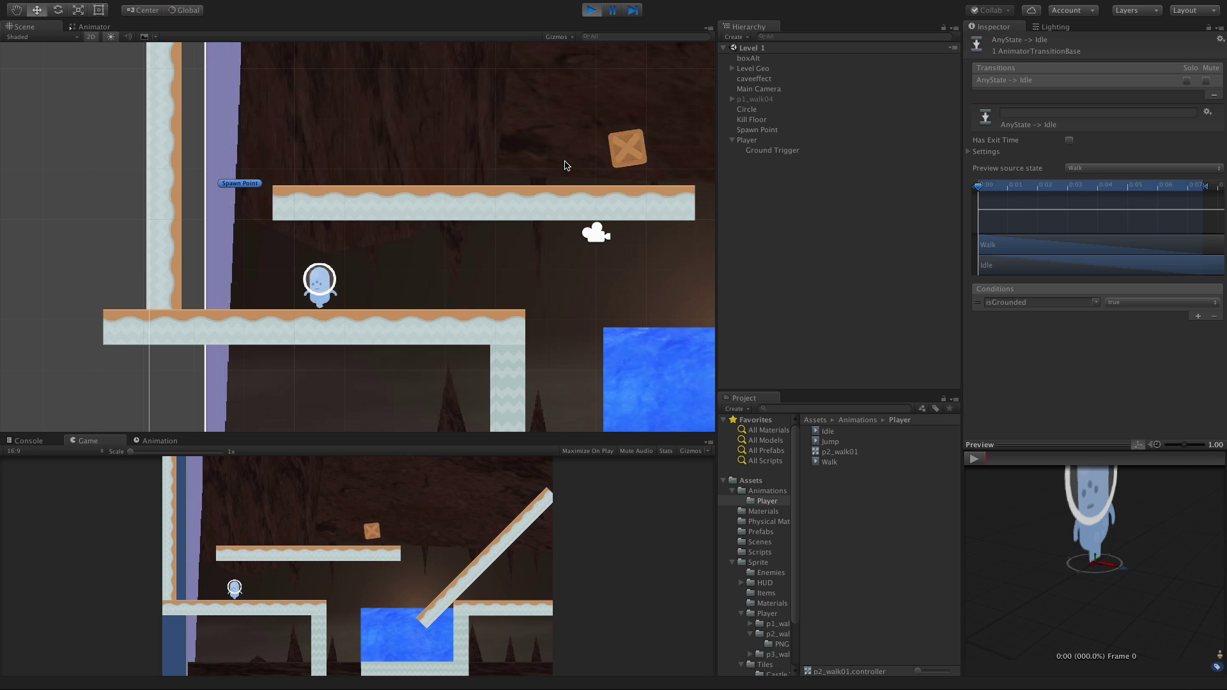
{"action": "key", "text": "space"}
{"action": "key", "text": "Right"}
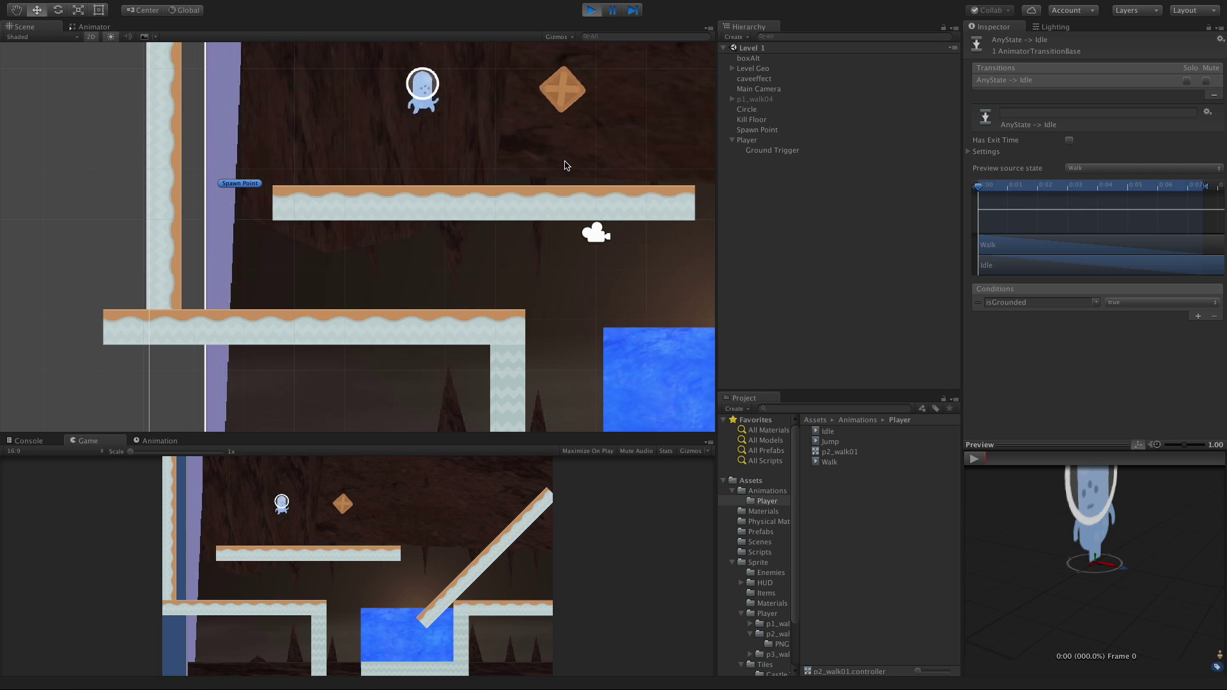
{"action": "key", "text": "space"}
{"action": "key", "text": "Left"}
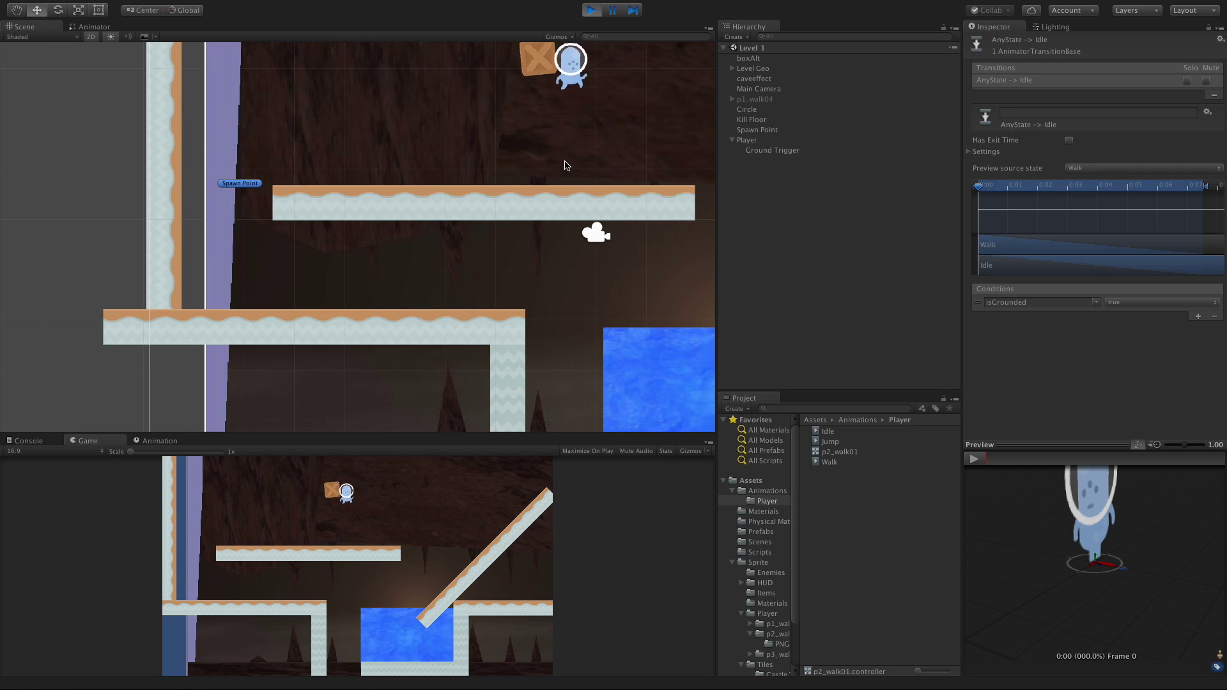
{"action": "key", "text": "Right"}
{"action": "key", "text": "Left"}
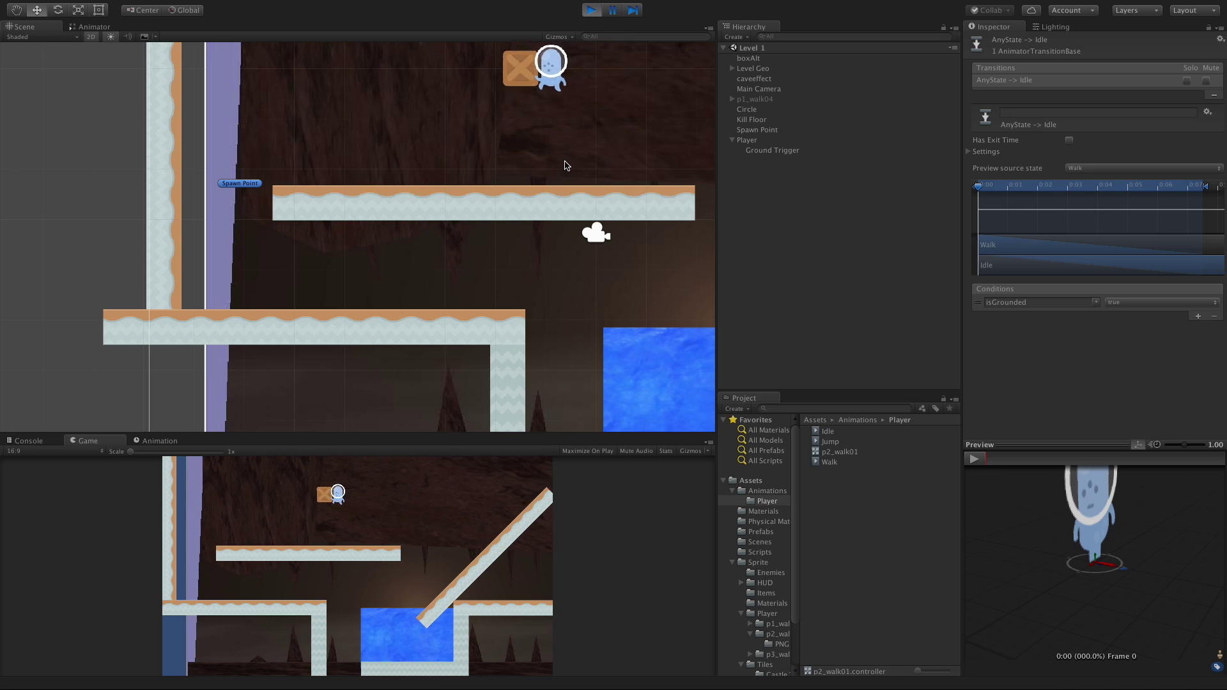
{"action": "key", "text": "Right"}
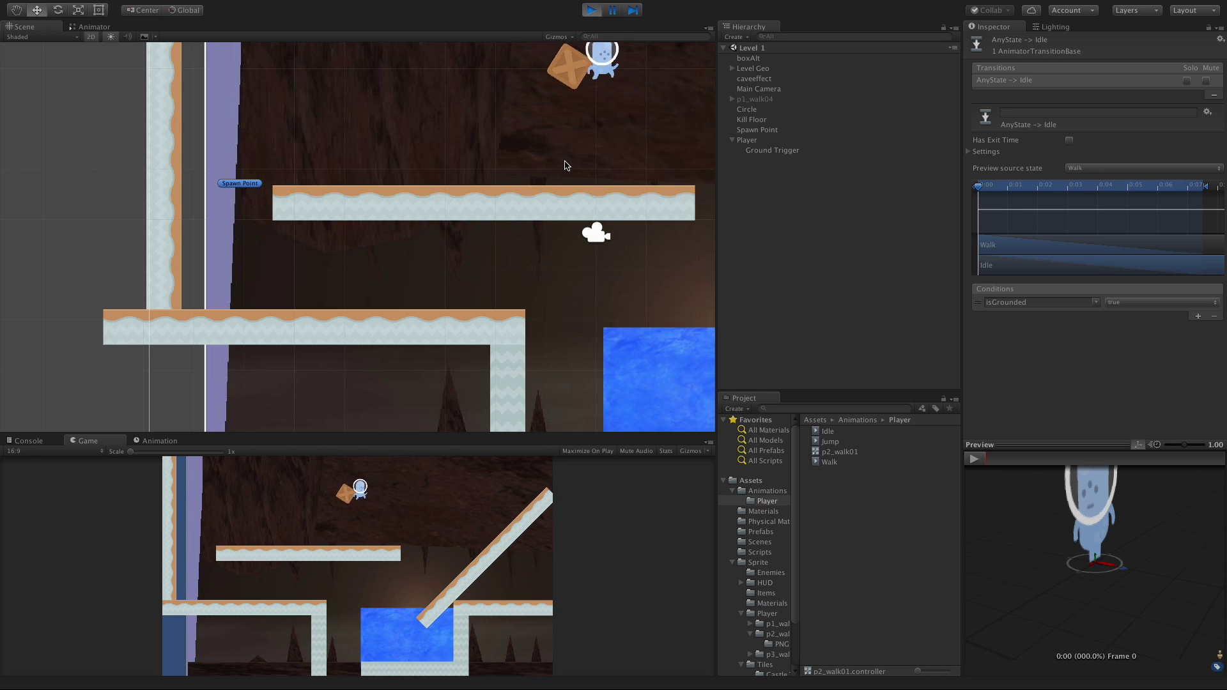
{"action": "key", "text": "Right"}
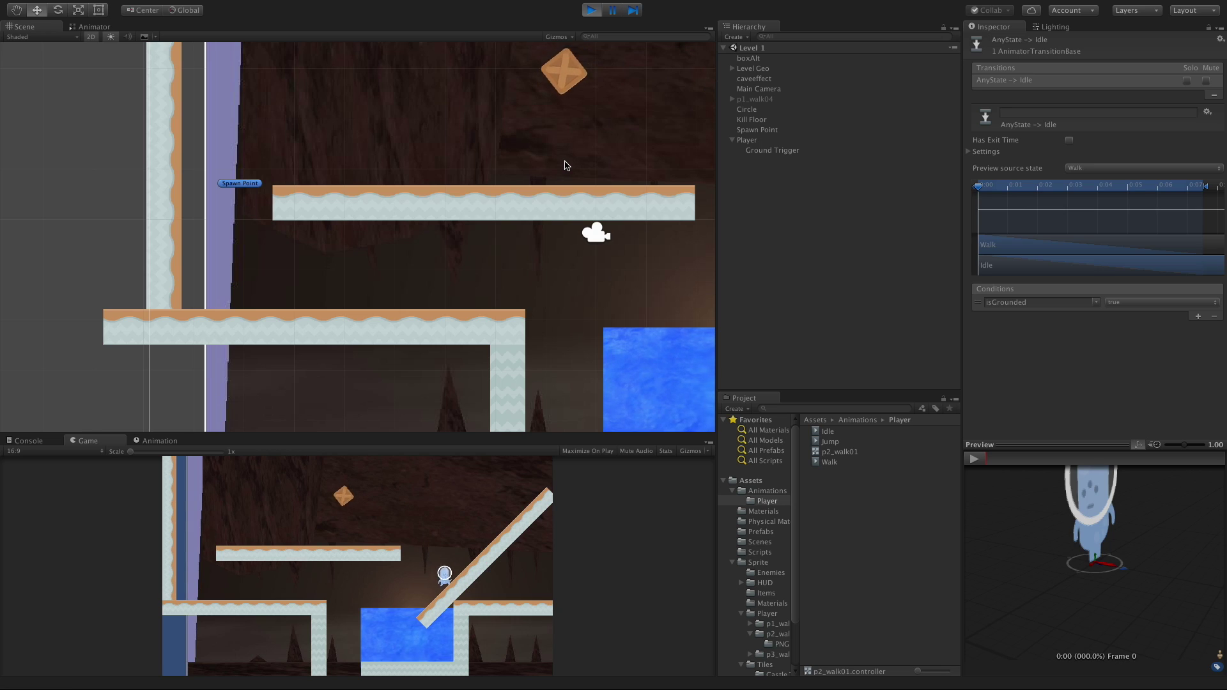
{"action": "key", "text": "Right"}
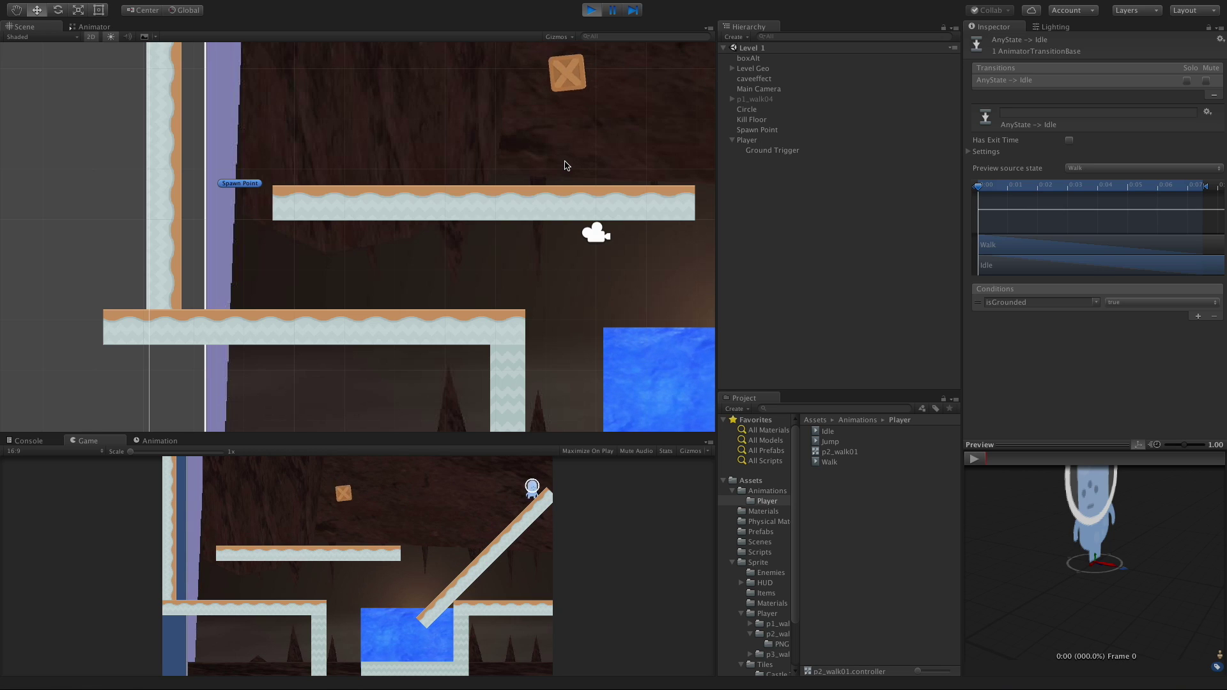
{"action": "key", "text": "Left"}
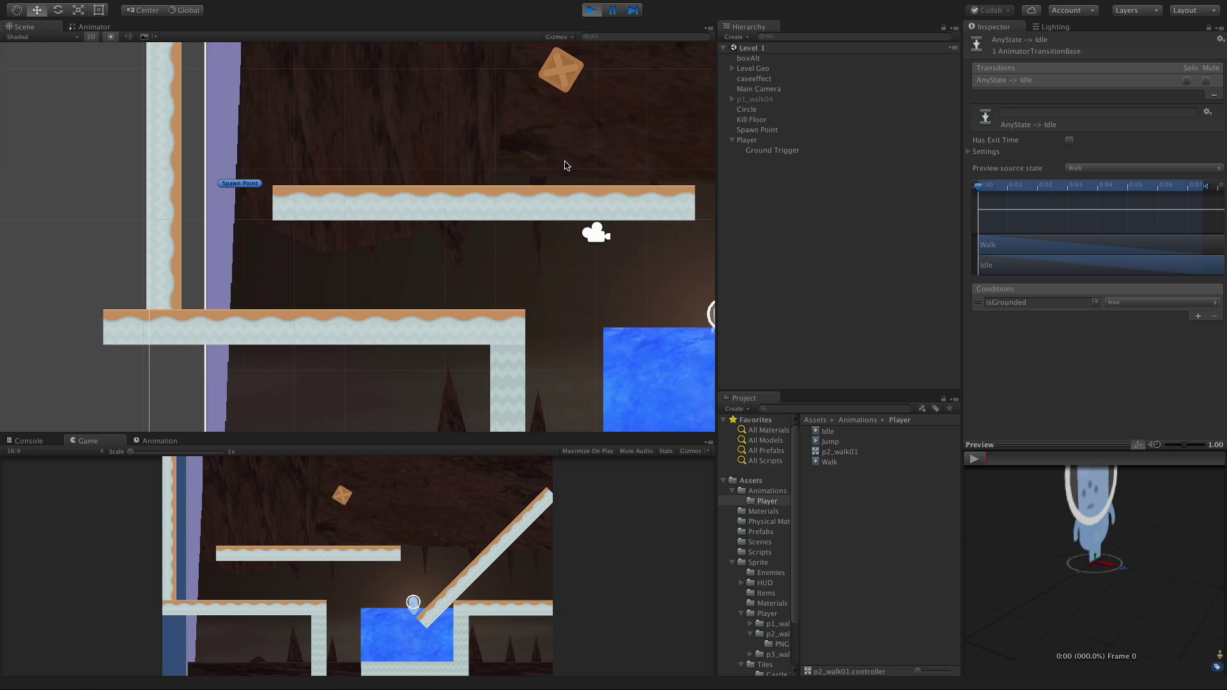
{"action": "key", "text": "Left"}
{"action": "key", "text": "space"}
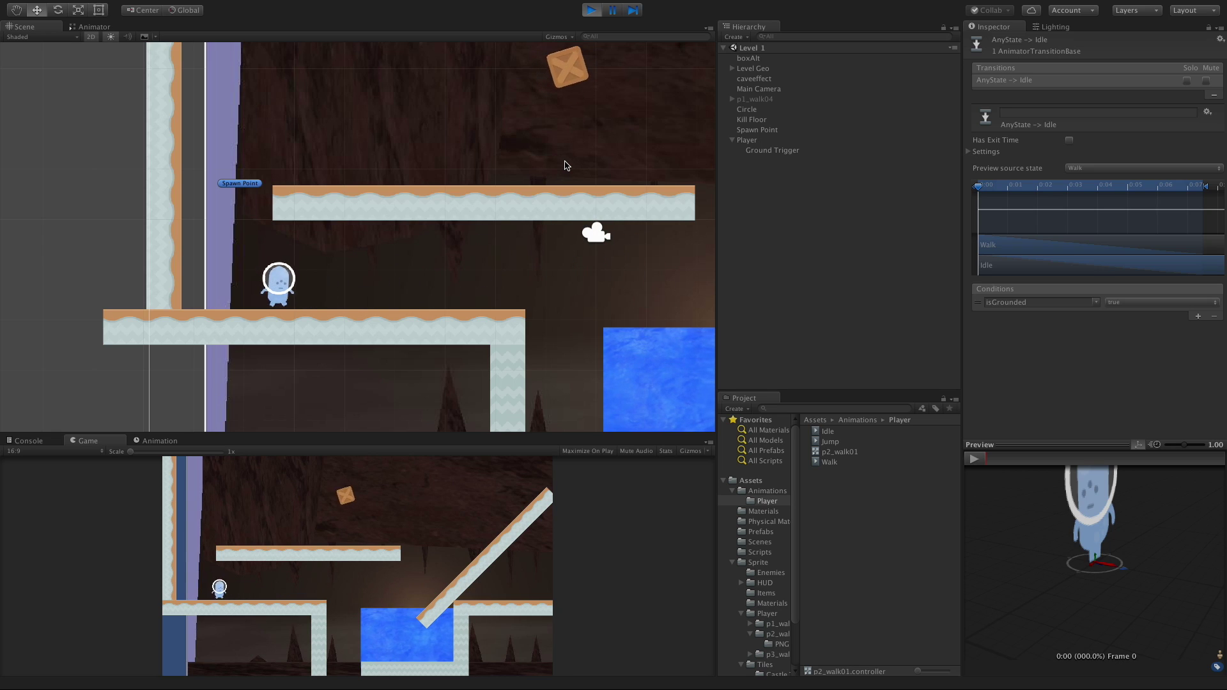
{"action": "key", "text": "Right"}
{"action": "key", "text": "space"}
{"action": "key", "text": "Left"}
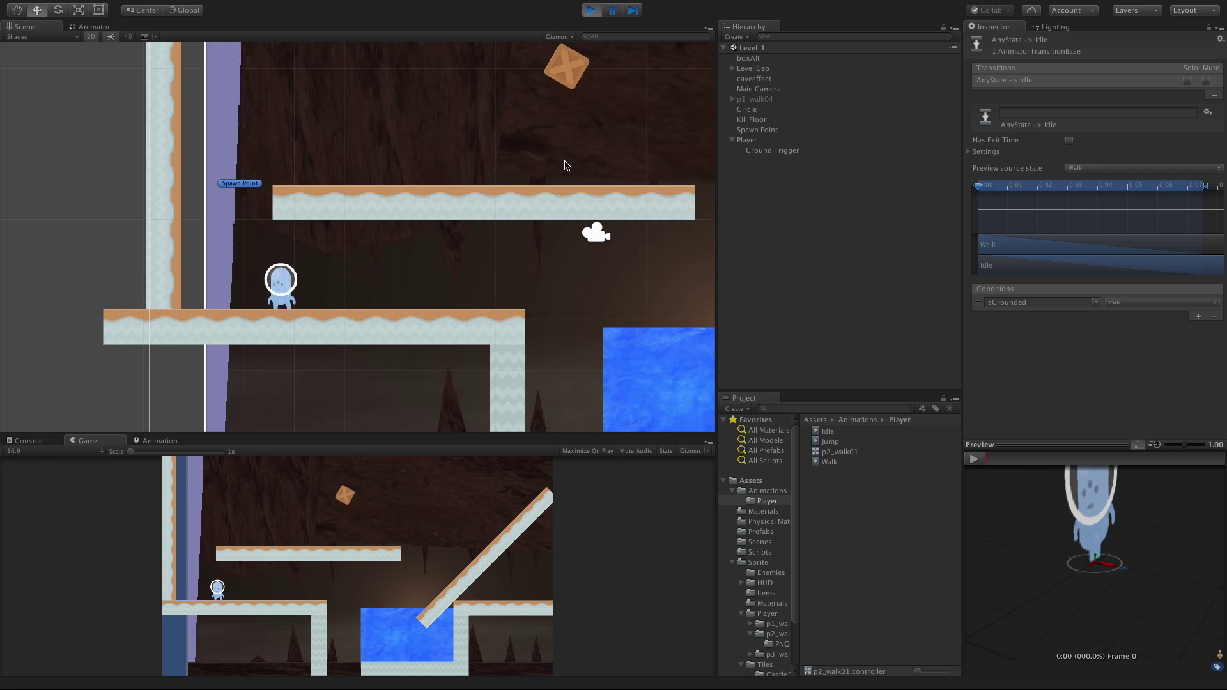
{"action": "key", "text": "Right"}
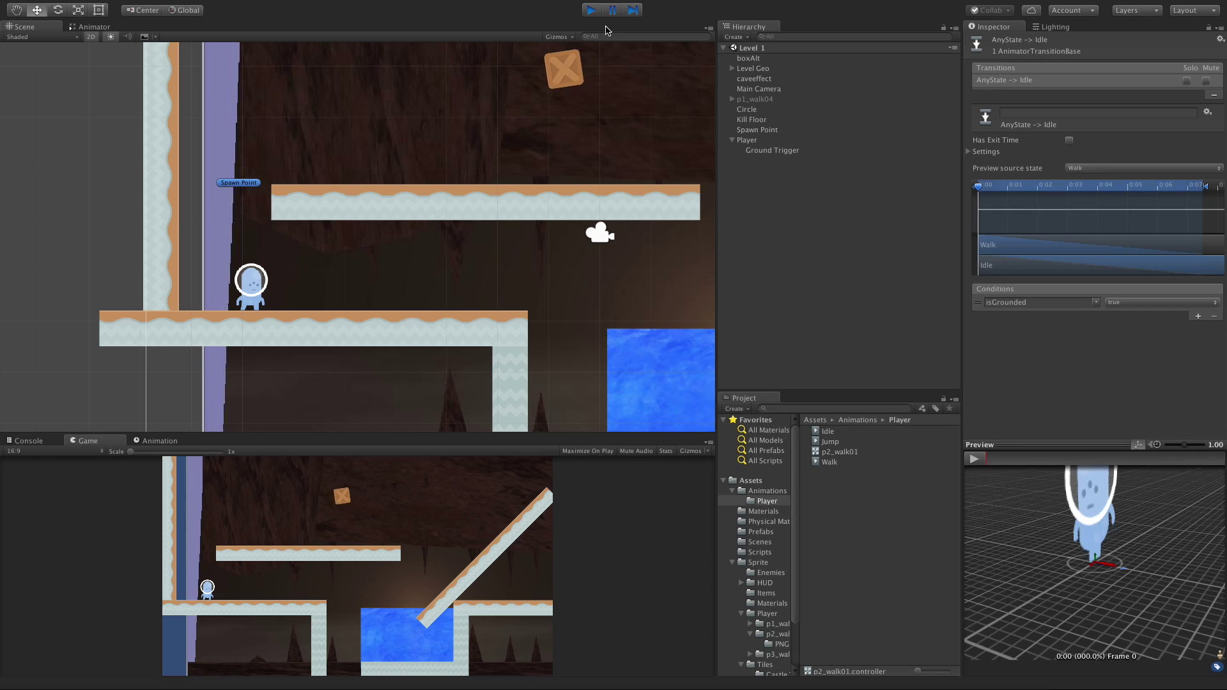
Step: Stop the game, turn off Fixed Duration in the Idle transition's Settings, and run it again
{"action": "left_click", "coordinate": [591, 9]}
{"action": "left_click", "coordinate": [94, 27]}
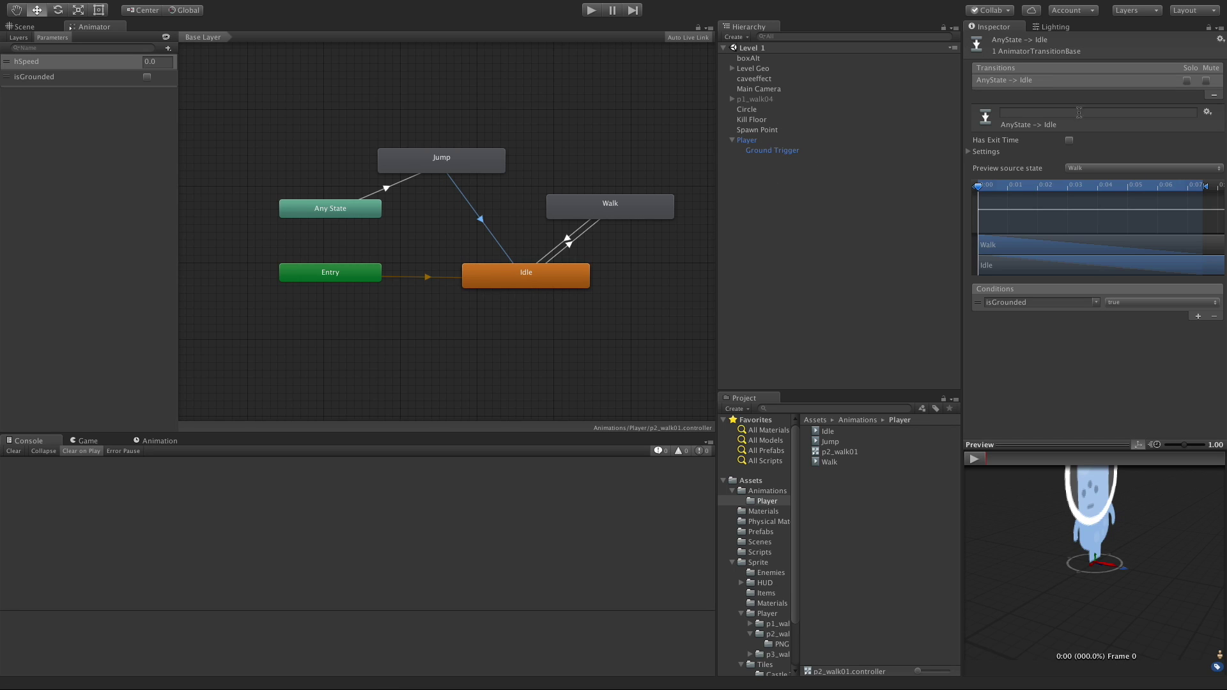
{"action": "left_click", "coordinate": [968, 152]}
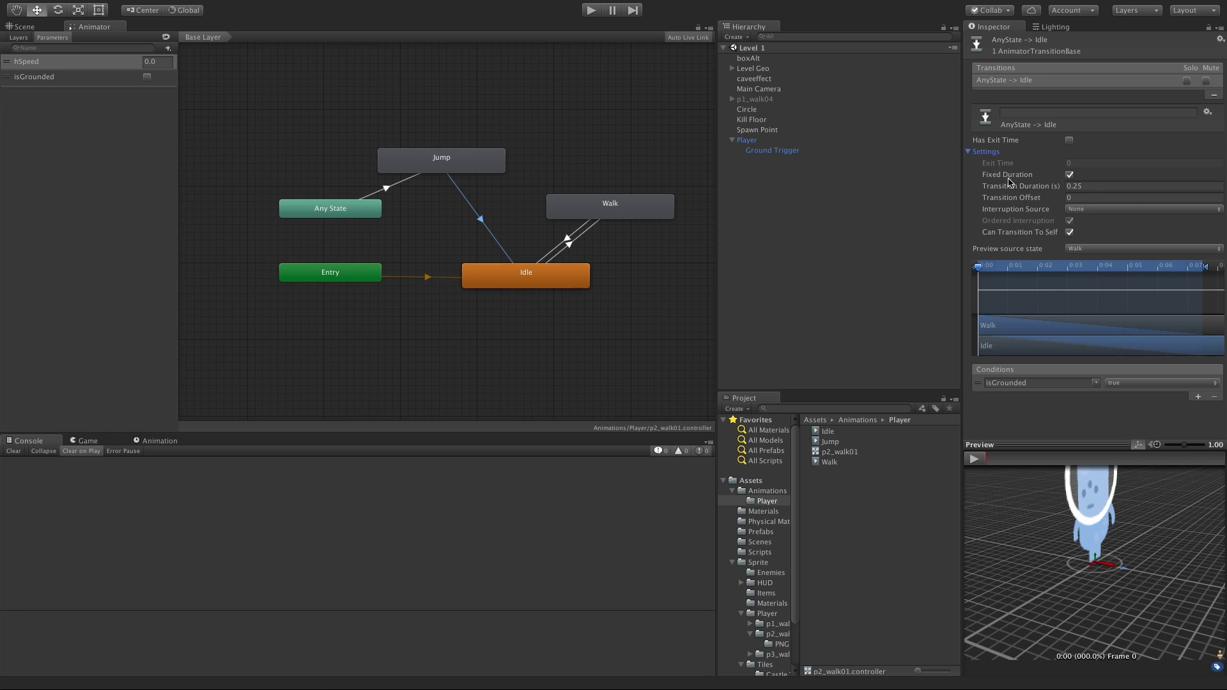
{"action": "left_click", "coordinate": [1070, 175]}
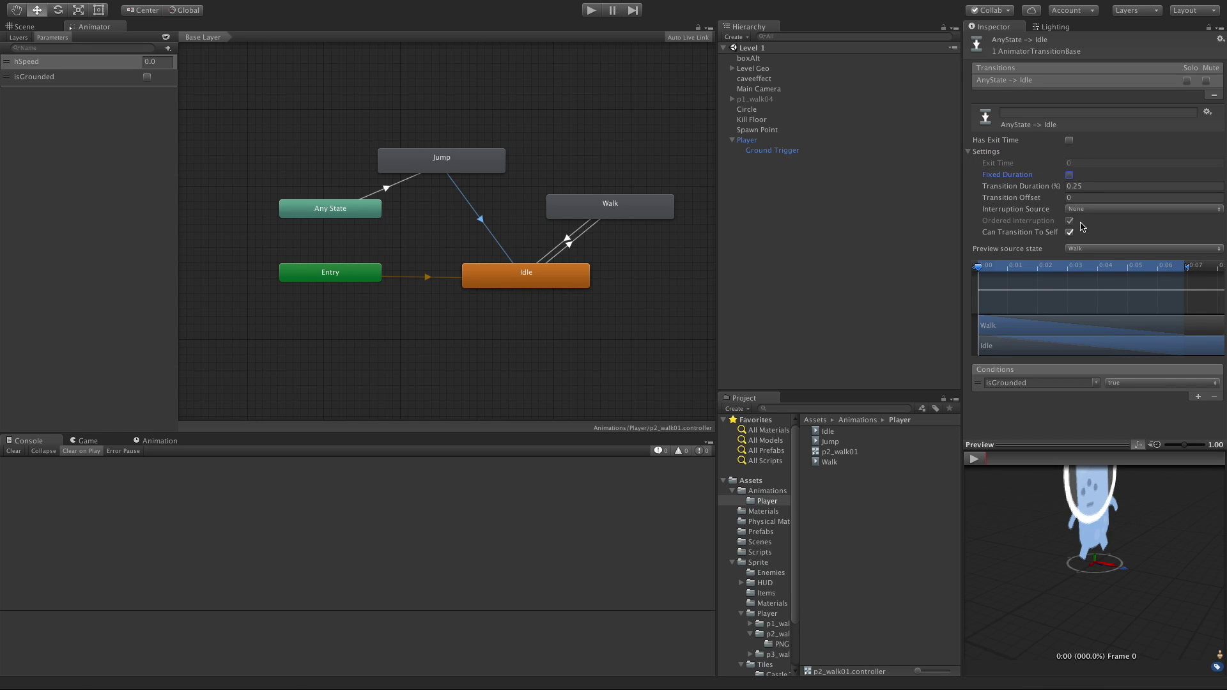
{"action": "left_click", "coordinate": [591, 11]}
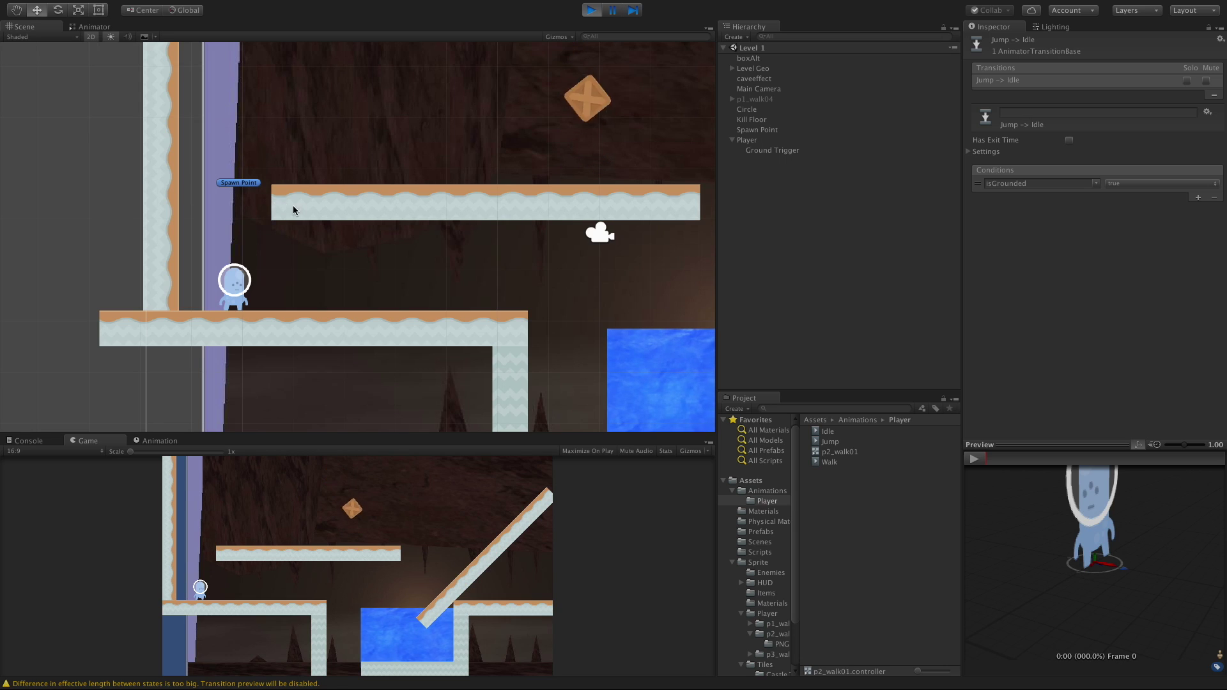
Step: Test the quicker landings with jumps across the floor, slope and water pit, then stop the game
{"action": "key", "text": "Left"}
{"action": "key", "text": "space"}
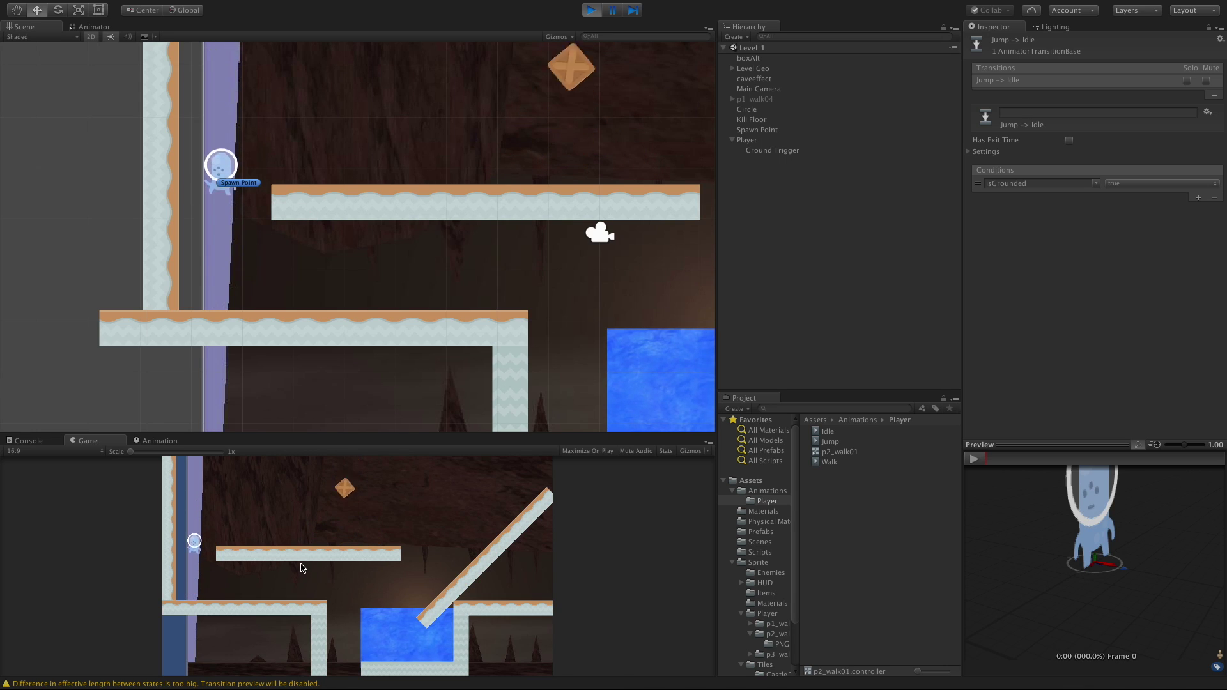
{"action": "key", "text": "space"}
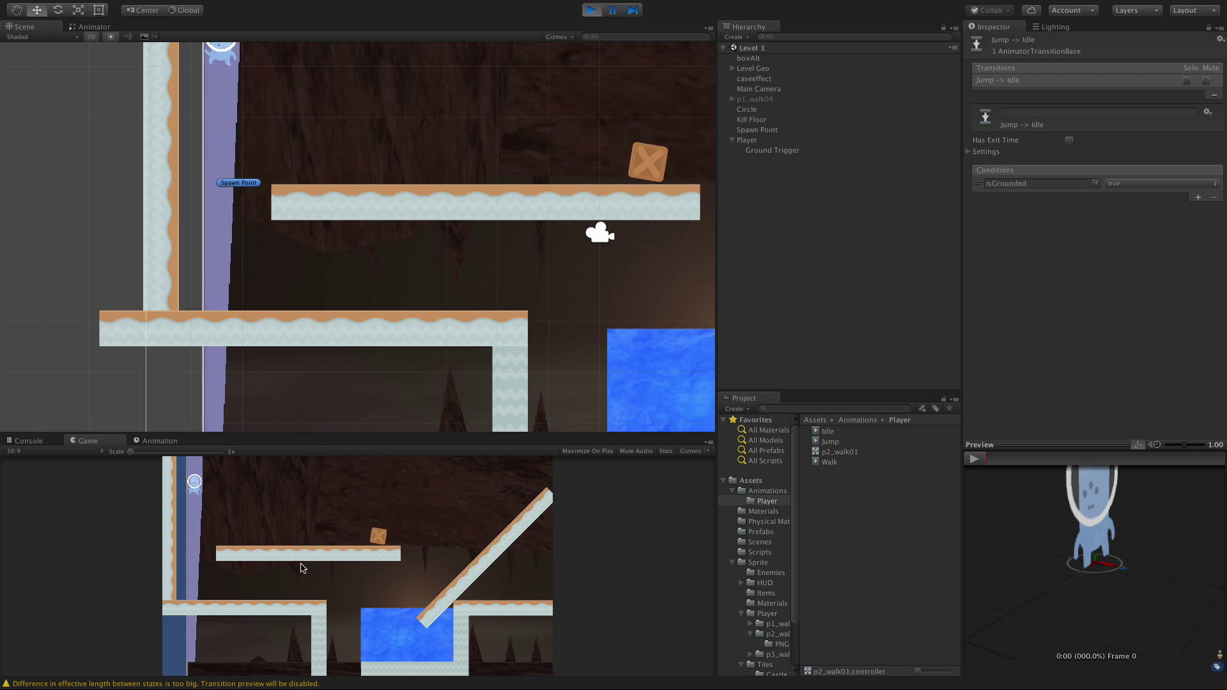
{"action": "key", "text": "Right"}
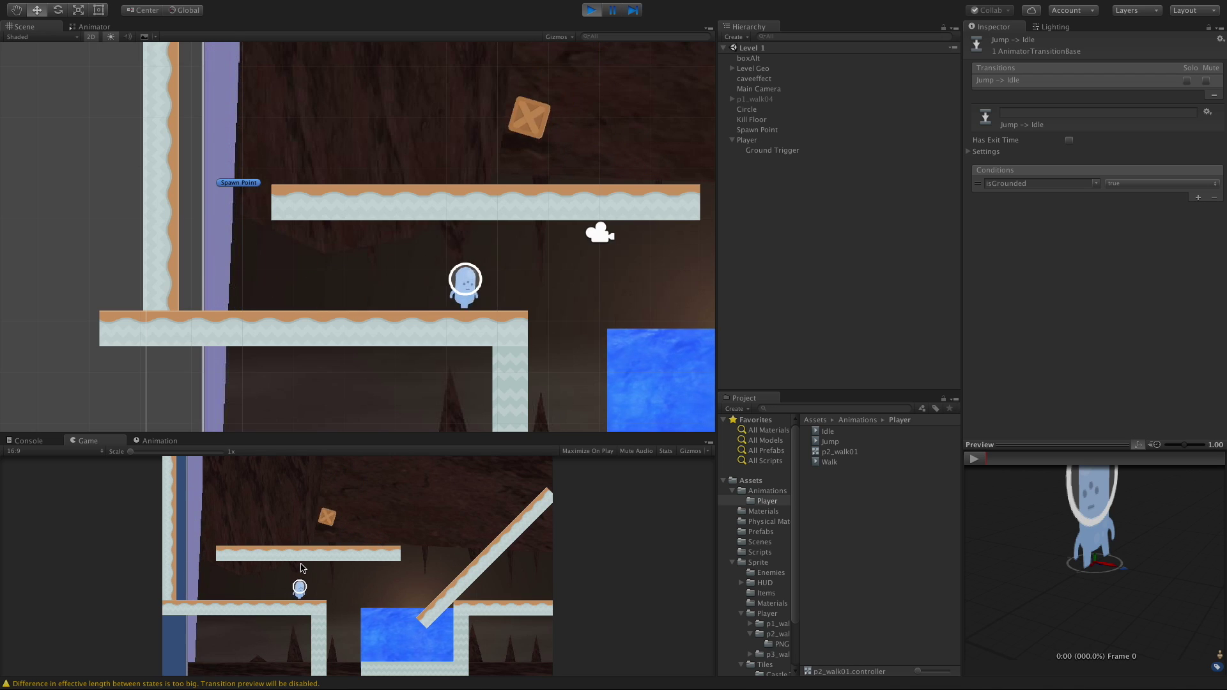
{"action": "key", "text": "space"}
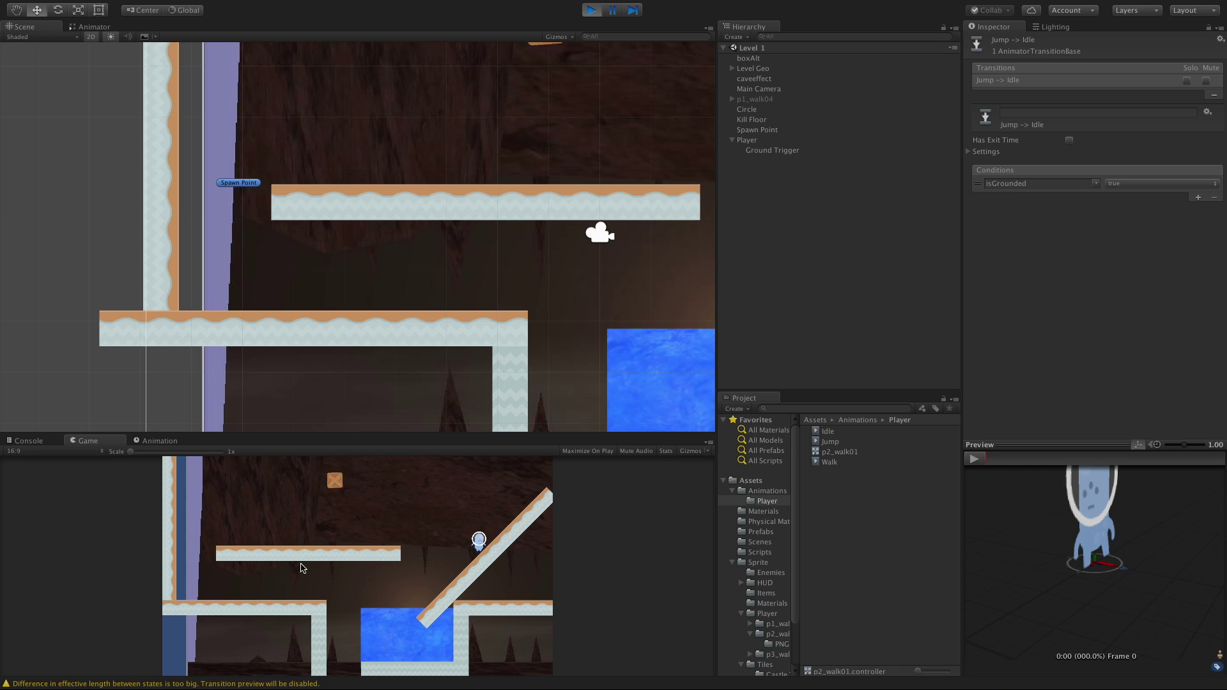
{"action": "key", "text": "space"}
{"action": "key", "text": "Left"}
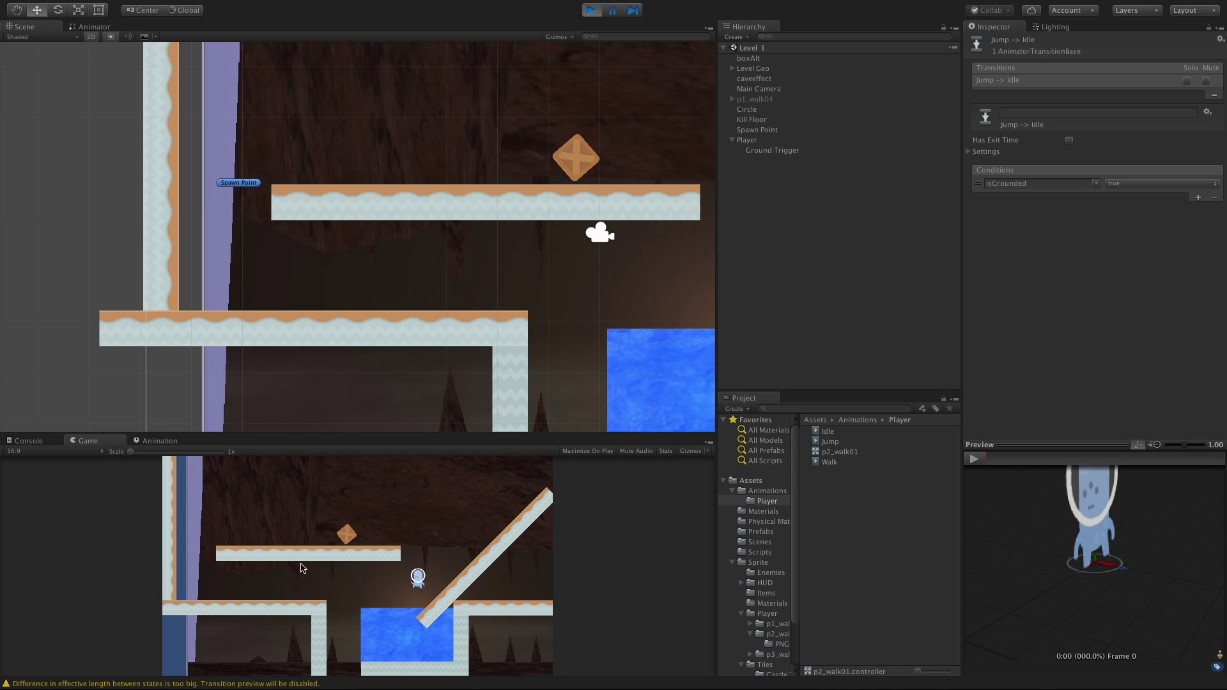
{"action": "key", "text": "space"}
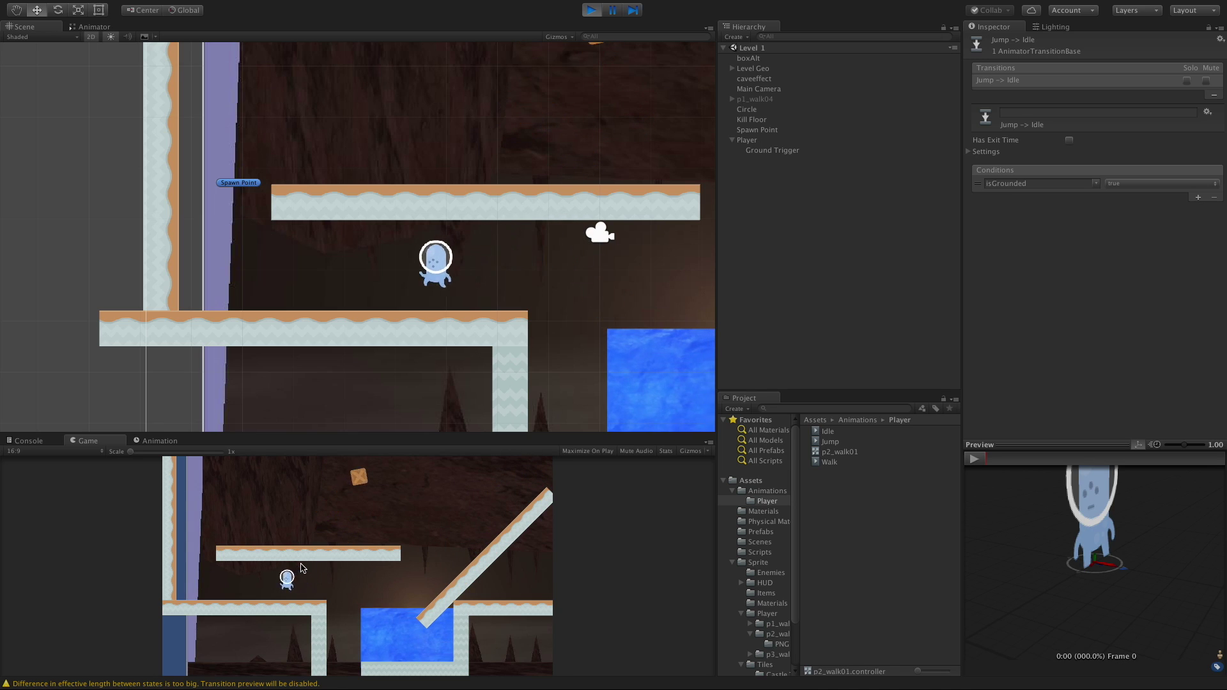
{"action": "key", "text": "Right"}
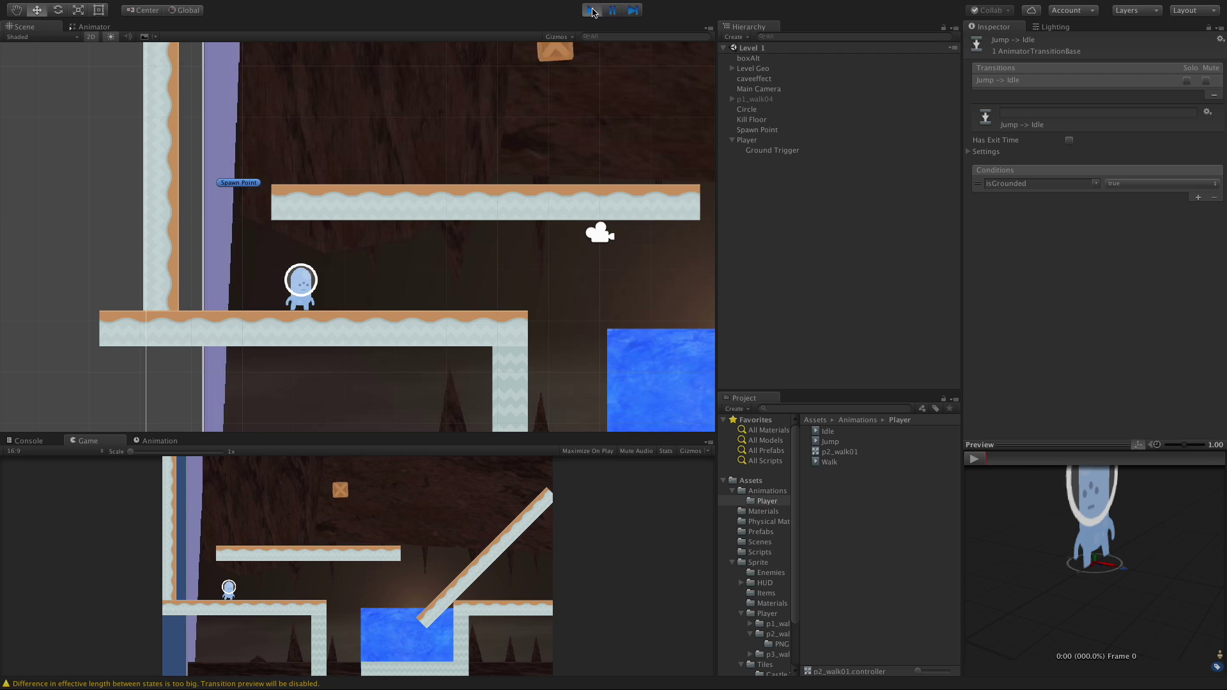
{"action": "left_click", "coordinate": [592, 11]}
Step: Review the Walk clip, set the Walk state's Speed to 2, and run the game
{"action": "left_click", "coordinate": [93, 27]}
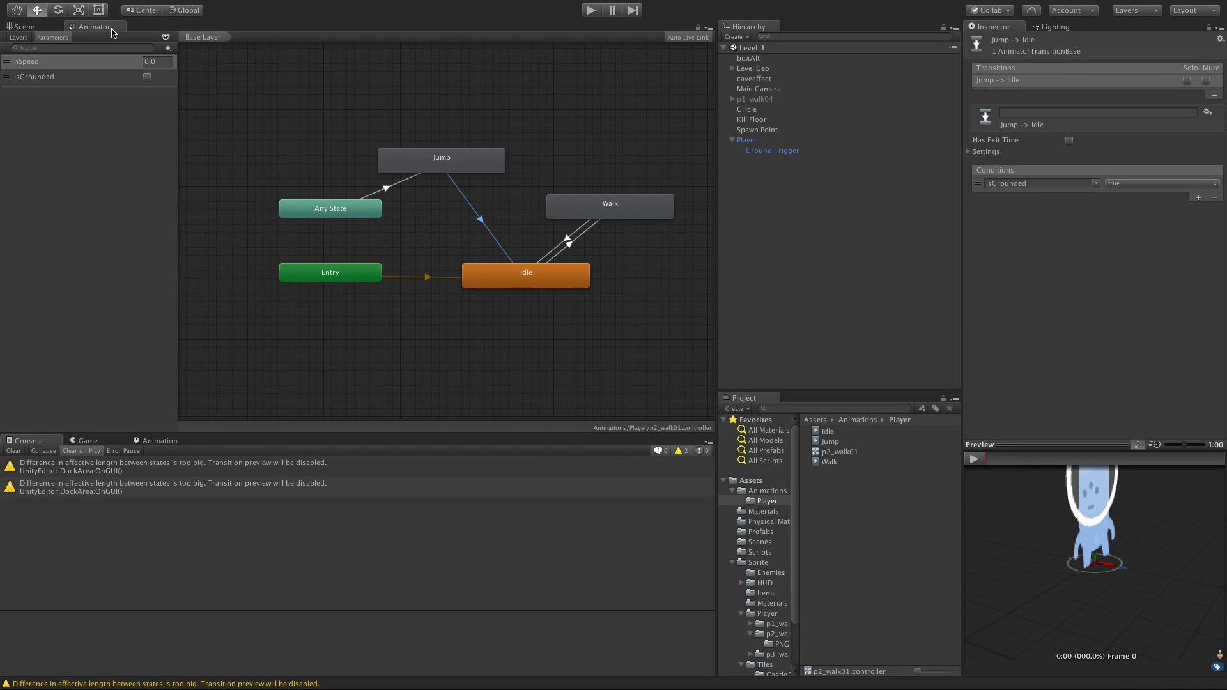
{"action": "left_click", "coordinate": [160, 441]}
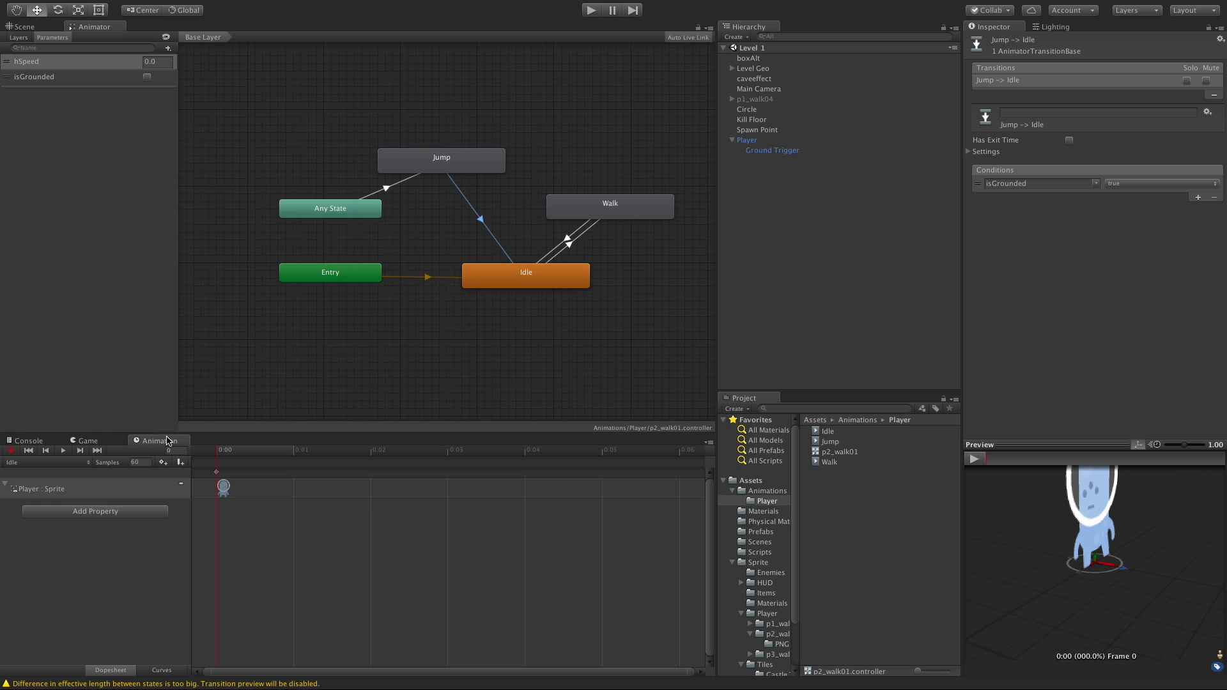
{"action": "left_click", "coordinate": [46, 463]}
{"action": "left_click", "coordinate": [58, 451]}
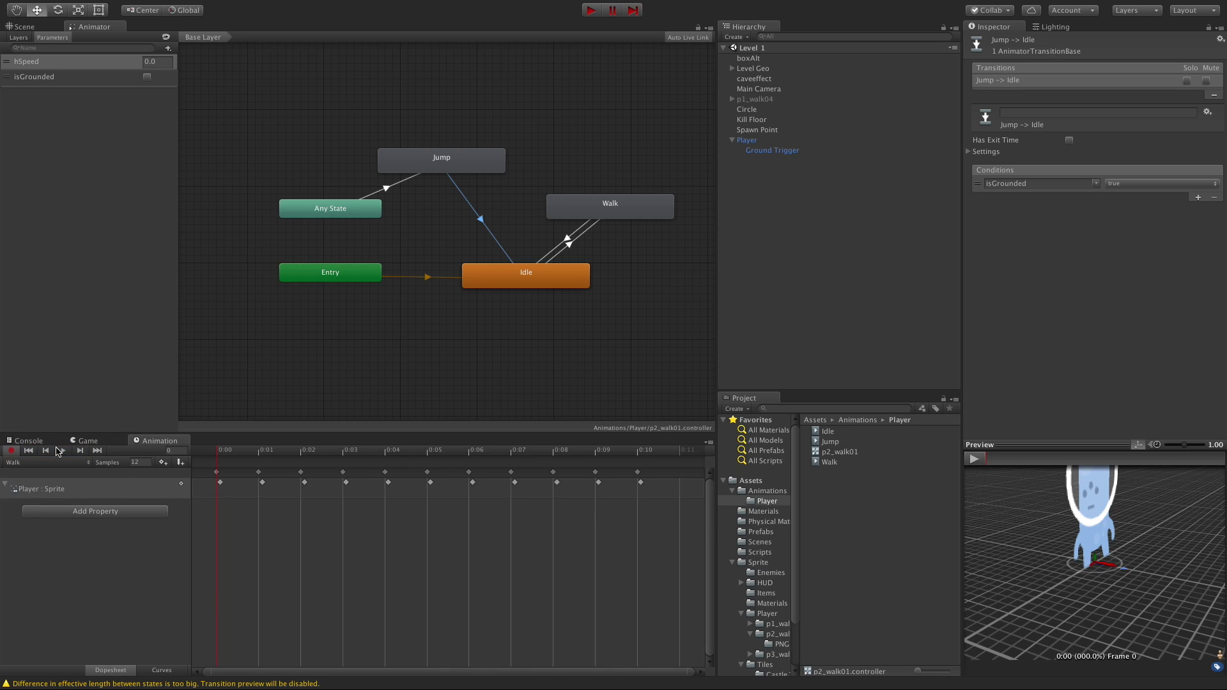
{"action": "left_click", "coordinate": [830, 462]}
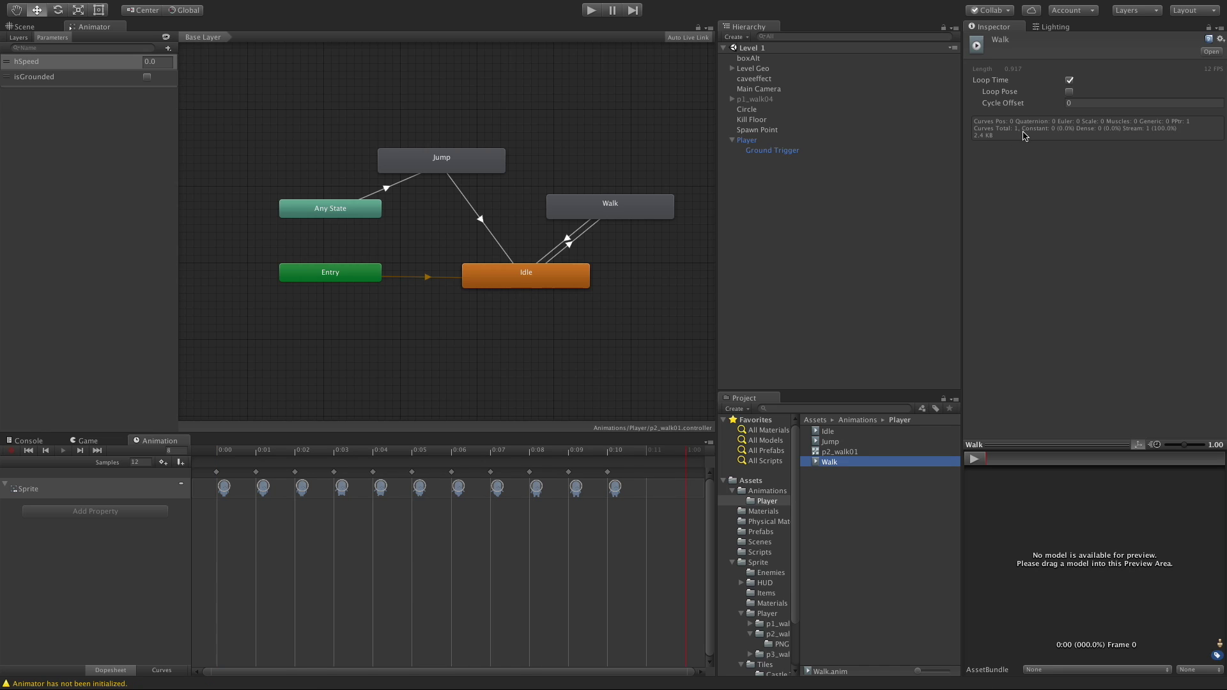
{"action": "left_click", "coordinate": [619, 213]}
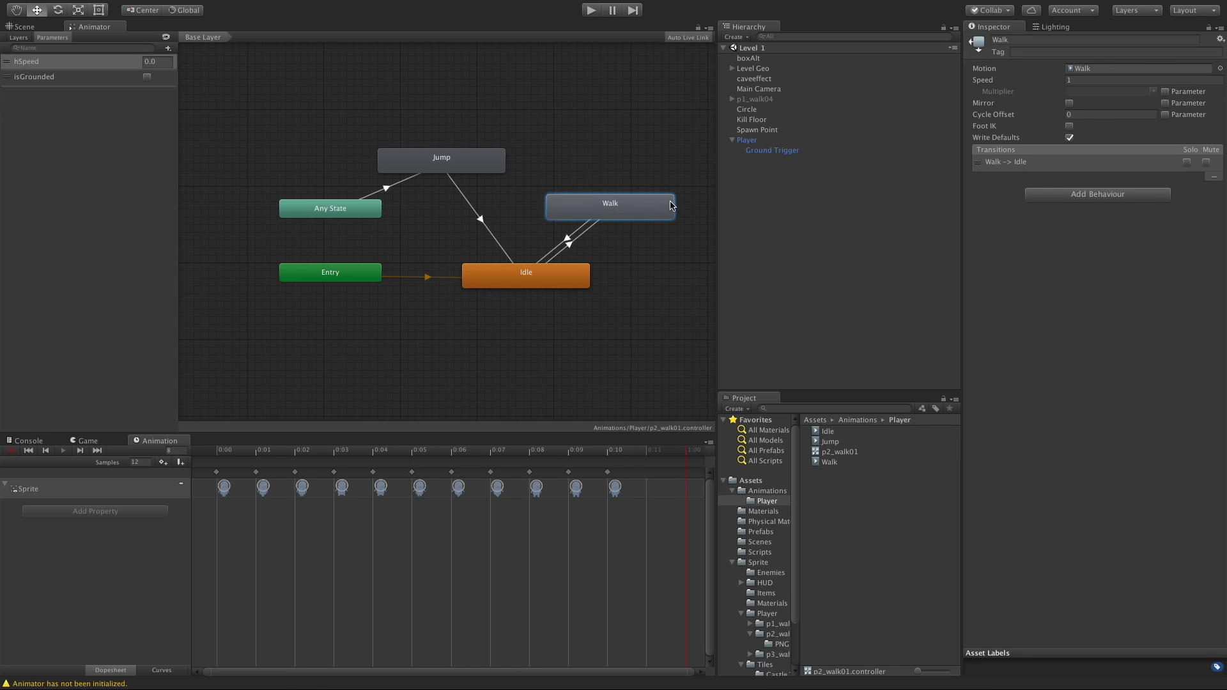
{"action": "left_click", "coordinate": [1103, 80]}
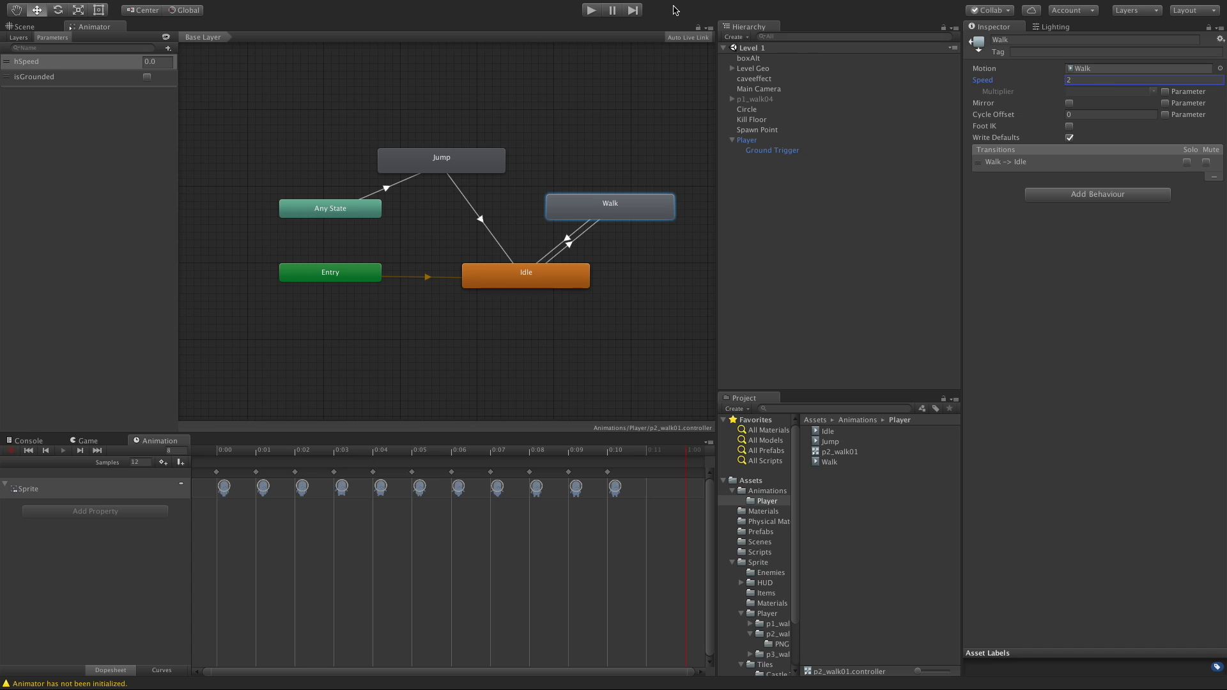
{"action": "left_click", "coordinate": [592, 10]}
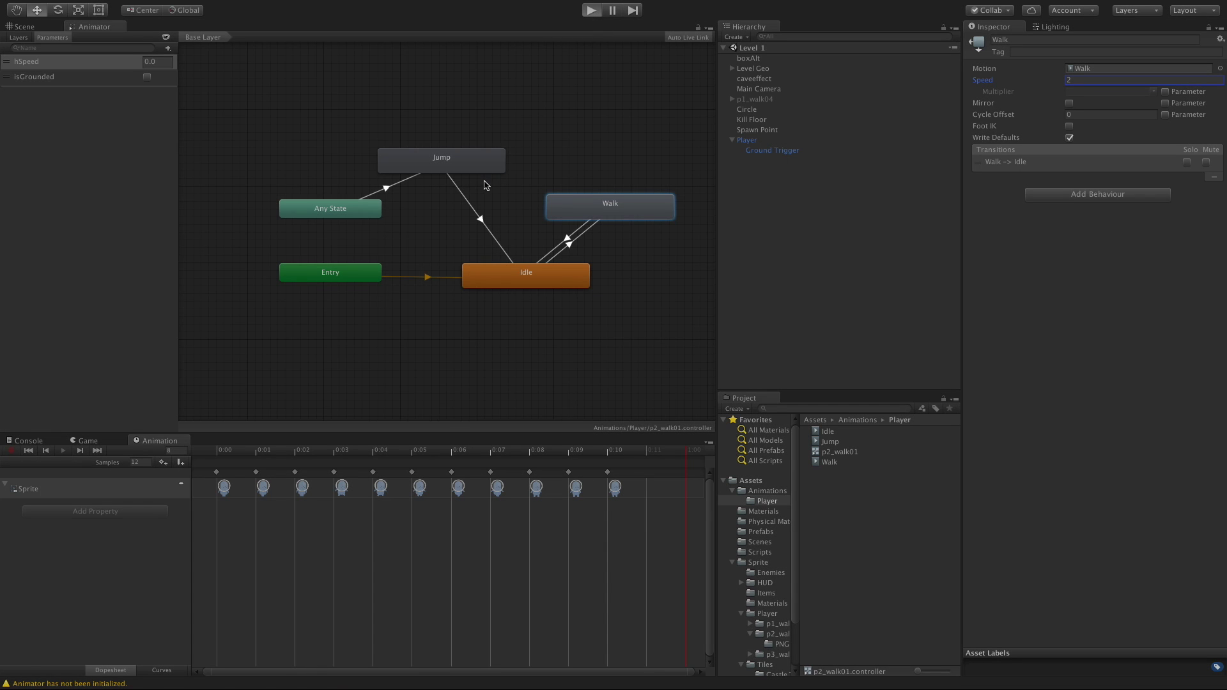
Step: Run the faster-walking player back and forth and jump across the crate and ramp, then stop with Ctrl+P
{"action": "left_click", "coordinate": [24, 27]}
{"action": "left_click", "coordinate": [403, 512]}
{"action": "key", "text": "Right"}
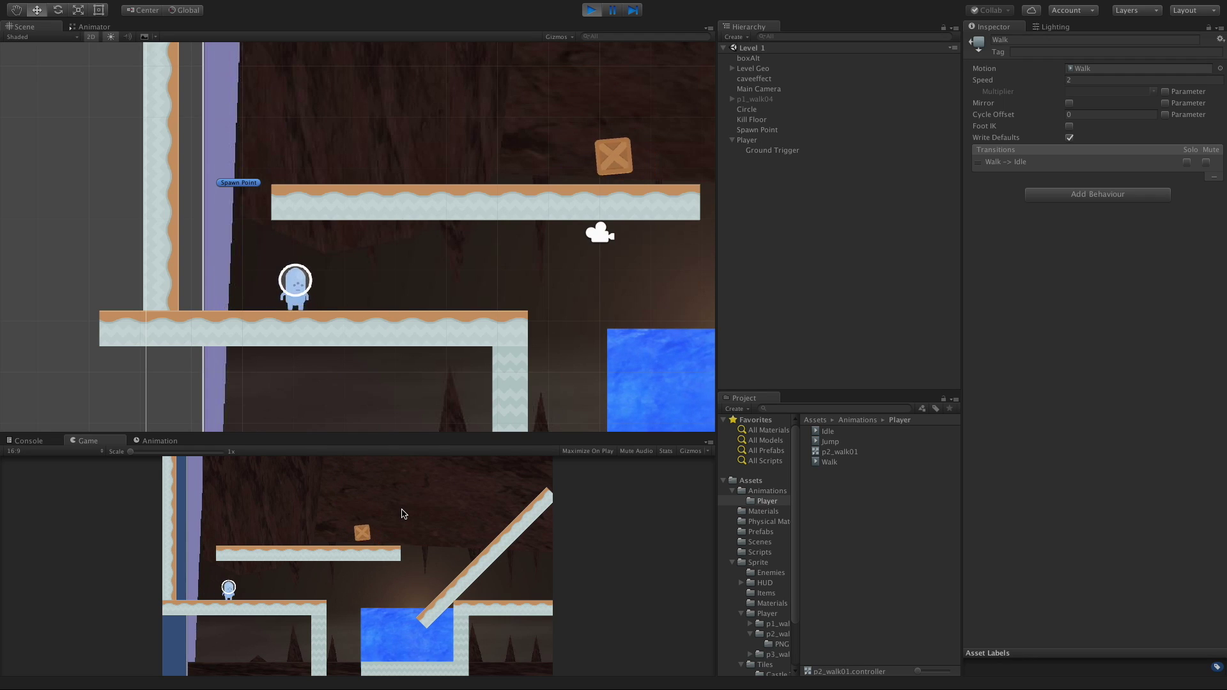
{"action": "key", "text": "Left"}
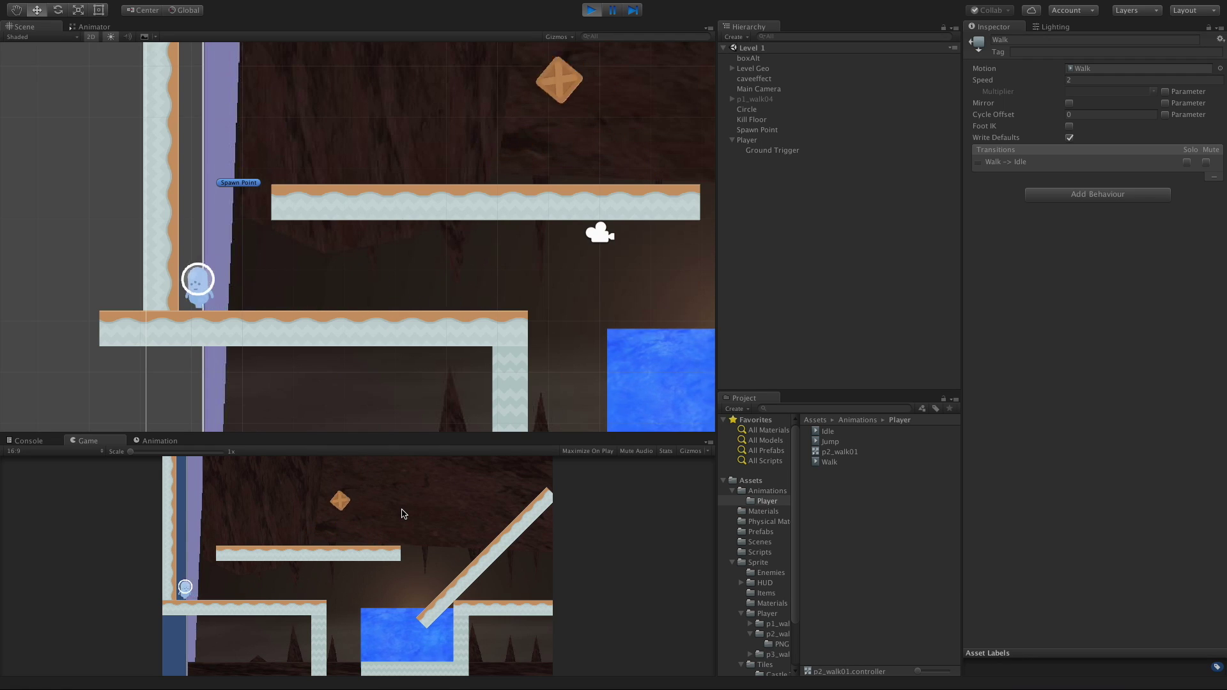
{"action": "key", "text": "Right"}
{"action": "key", "text": "Left"}
{"action": "key", "text": "space"}
{"action": "key", "text": "Right"}
{"action": "key", "text": "Right"}
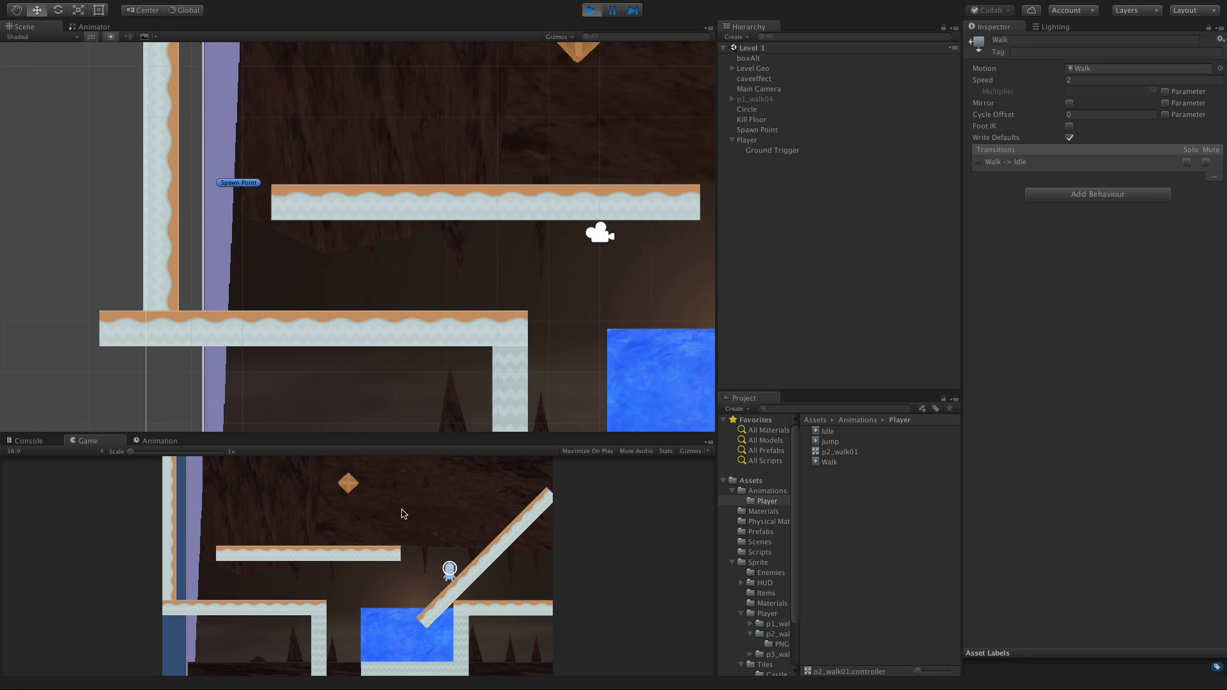
{"action": "key", "text": "space"}
{"action": "key", "text": "Left"}
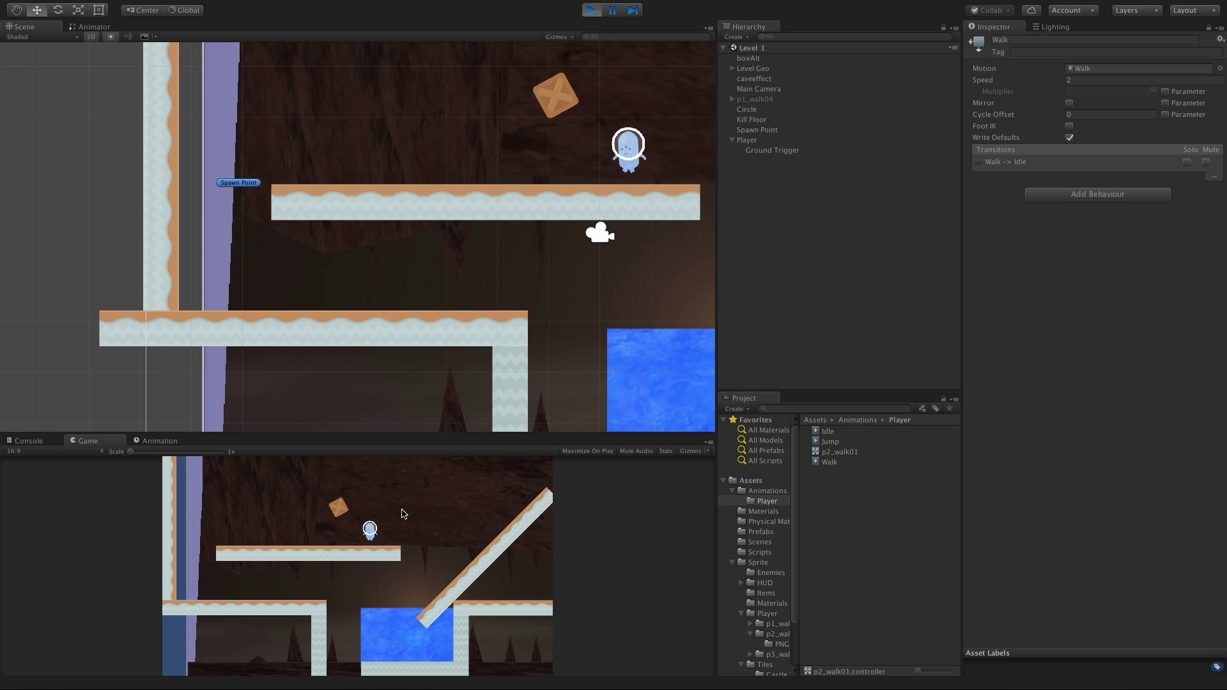
{"action": "key", "text": "space"}
{"action": "key", "text": "Left"}
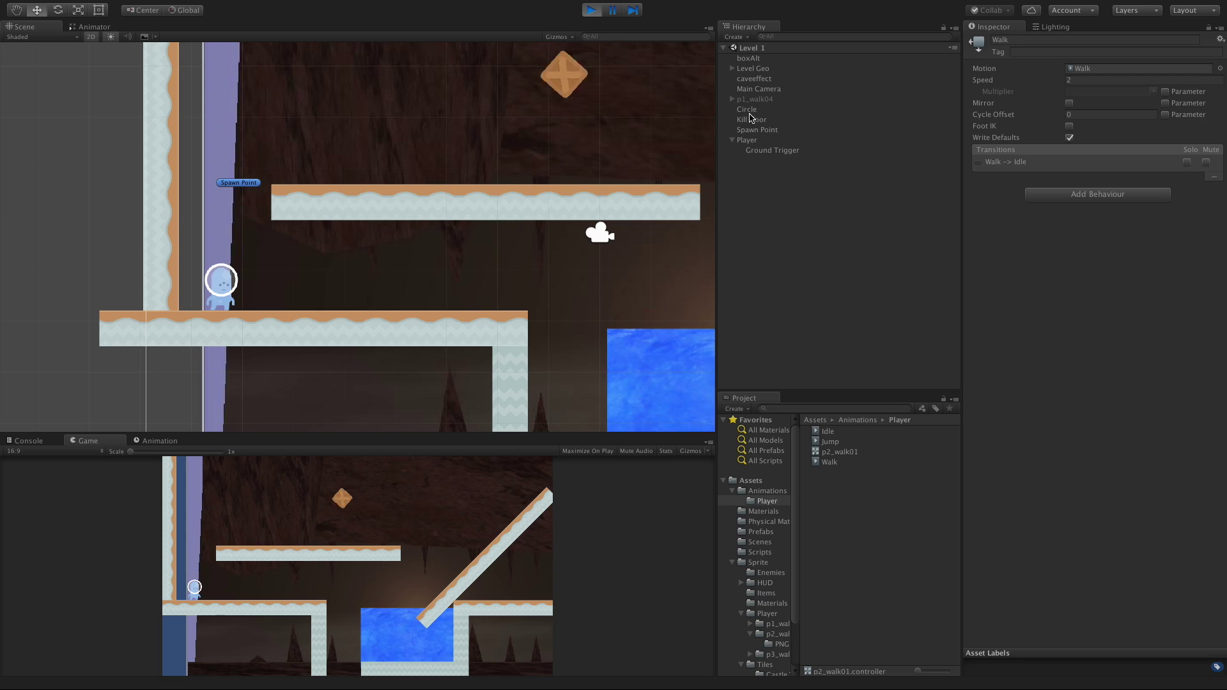
{"action": "key", "text": "ctrl+p"}
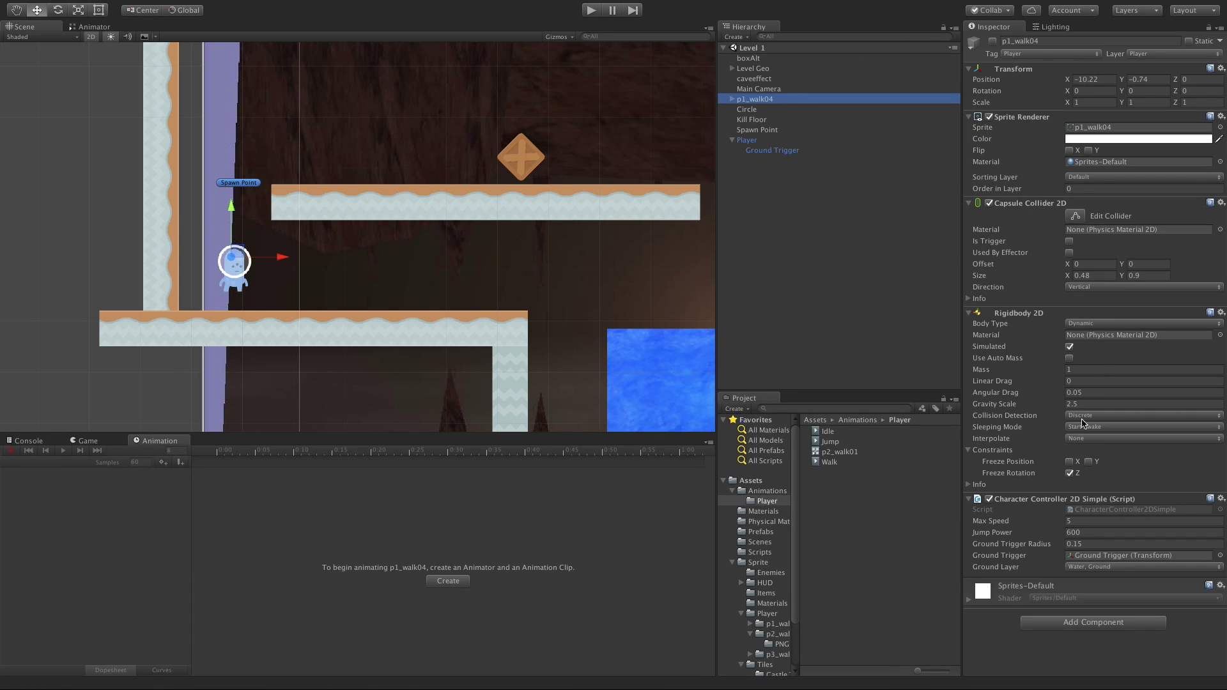
Step: Paste p1_walk04's Rigidbody 2D values onto Player, giving Gravity Scale 2.5, and apply to the prefab
{"action": "left_click", "coordinate": [1219, 314]}
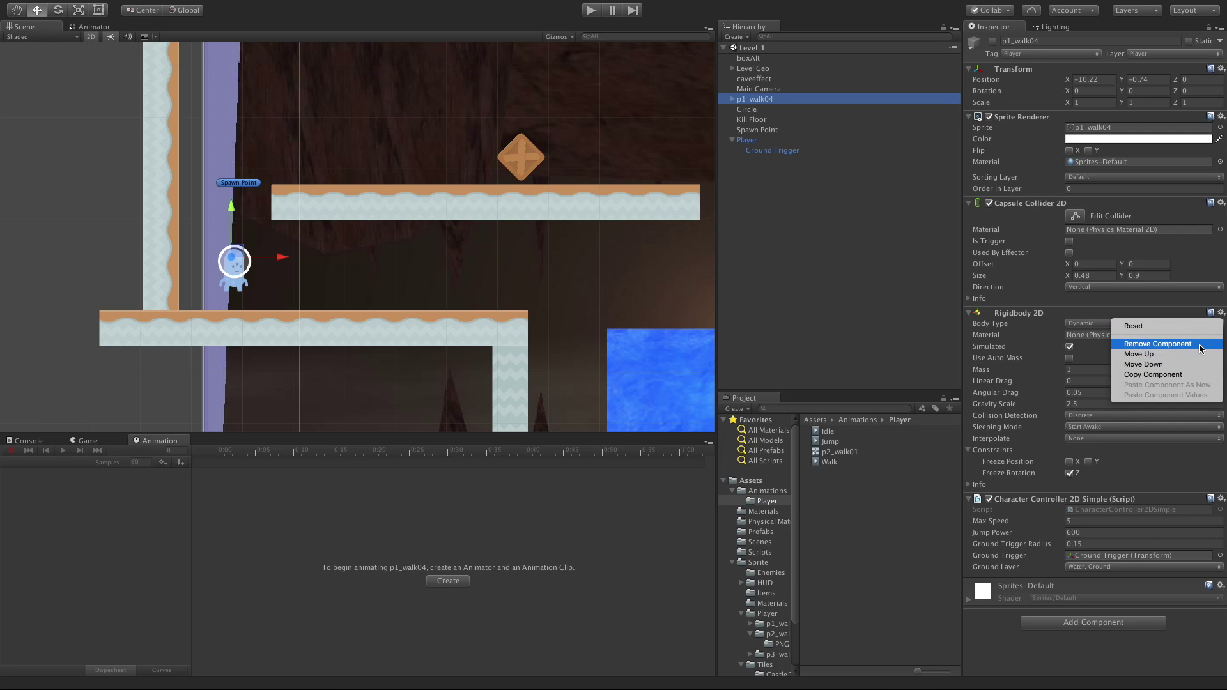
{"action": "key", "text": "Escape"}
{"action": "left_click", "coordinate": [783, 140]}
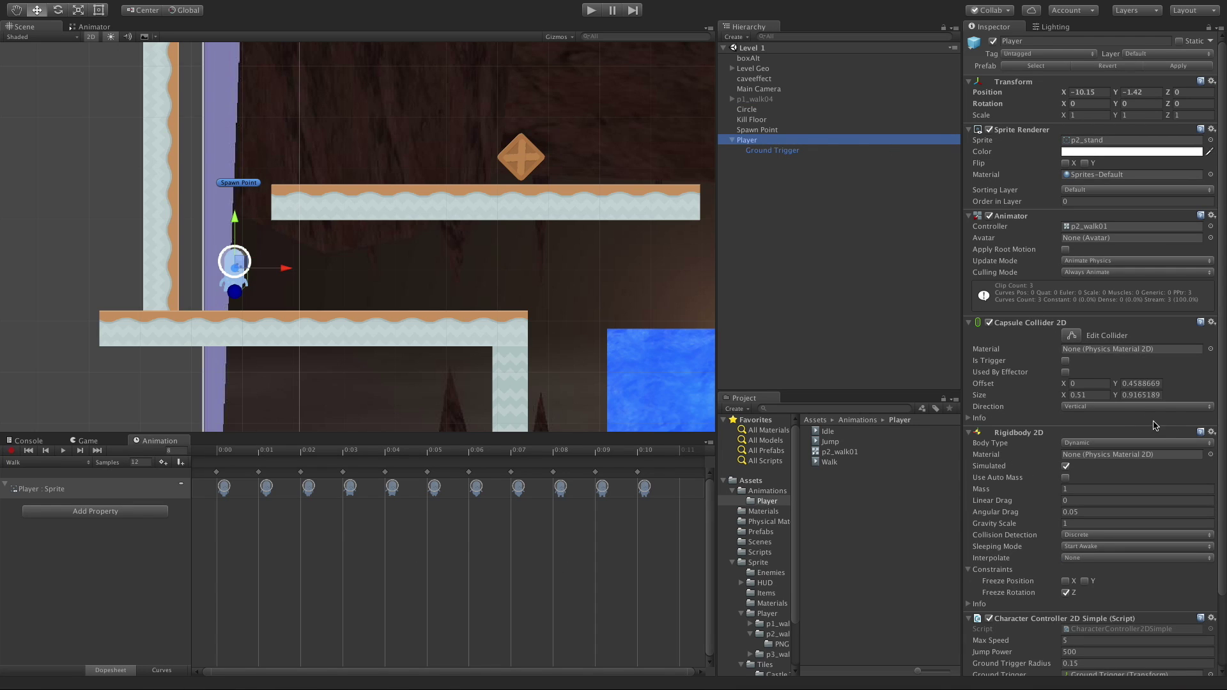
{"action": "left_click", "coordinate": [1210, 433]}
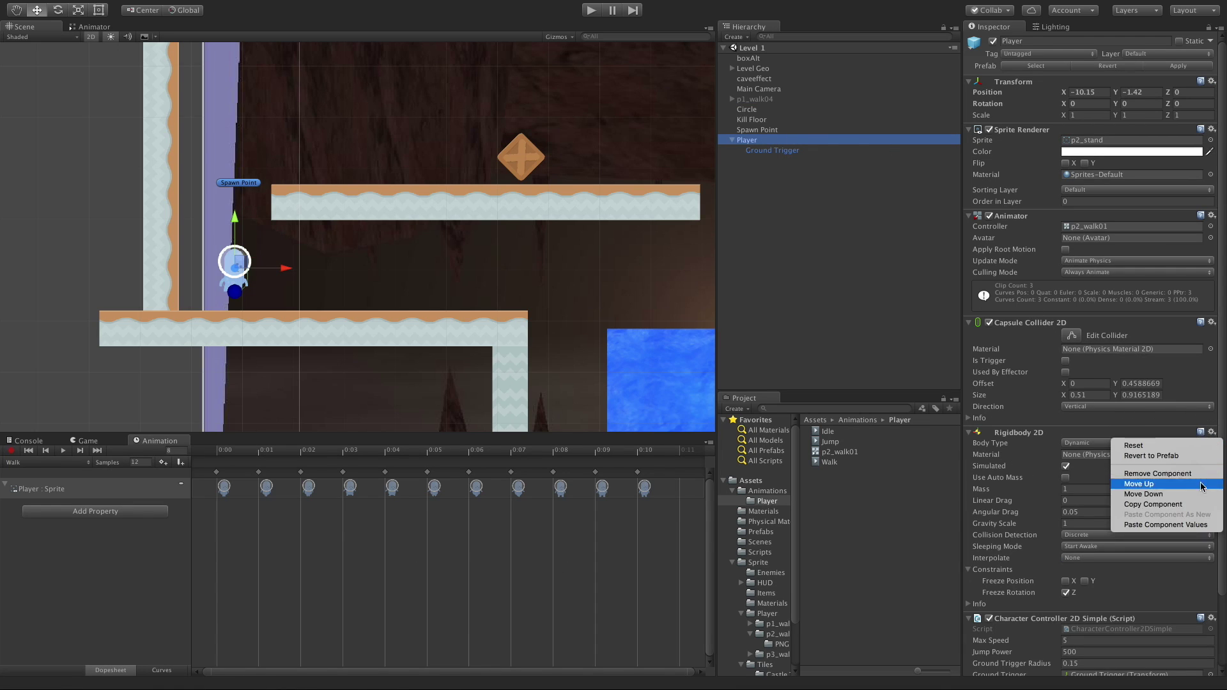
{"action": "left_click", "coordinate": [1204, 525]}
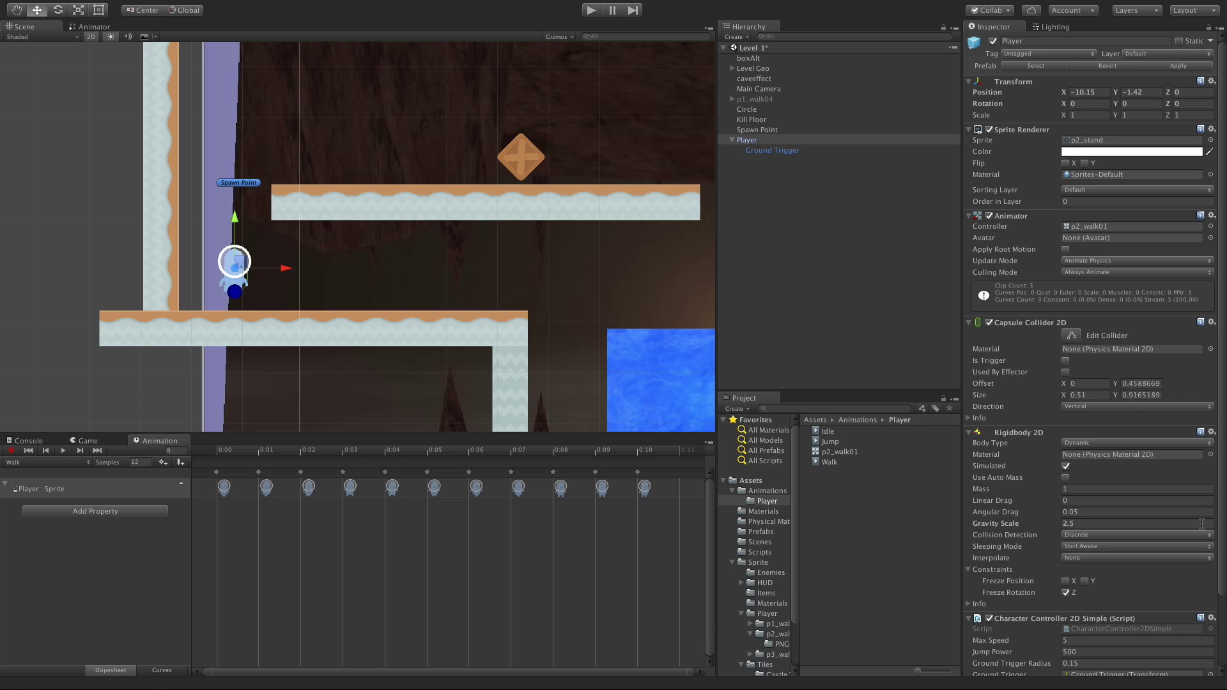
{"action": "left_click", "coordinate": [1192, 67]}
Step: Play the game and jump the player around the spawn point to feel the heavier gravity
{"action": "left_click", "coordinate": [594, 12]}
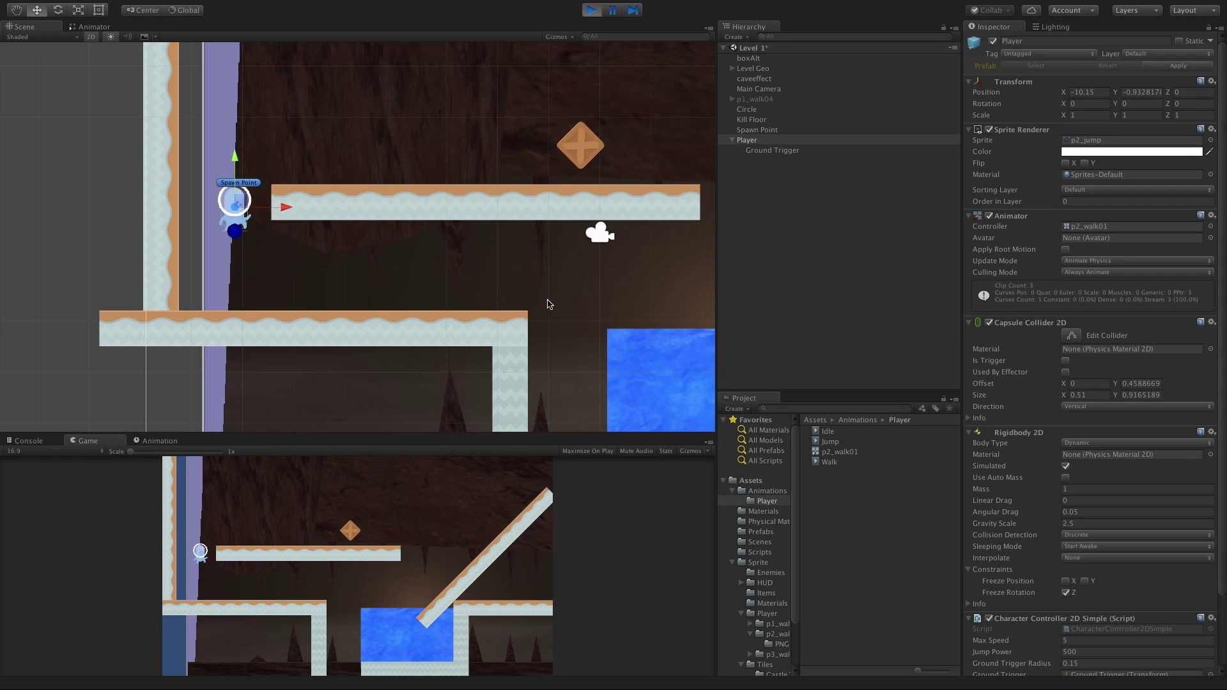
{"action": "key", "text": "space"}
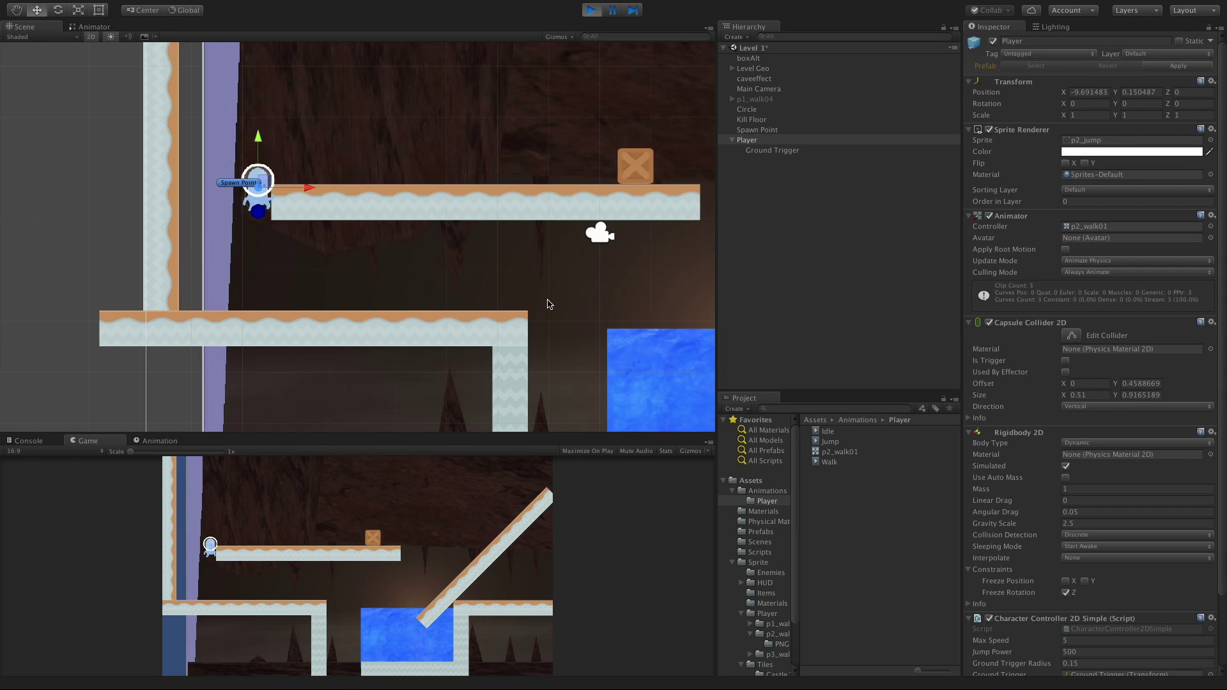
{"action": "key", "text": "Left"}
{"action": "key", "text": "space"}
{"action": "key", "text": "Right"}
{"action": "key", "text": "Left"}
Step: Stop the game, copy p1_walk04's Capsule Collider 2D component, and select the Player object
{"action": "left_click", "coordinate": [603, 14]}
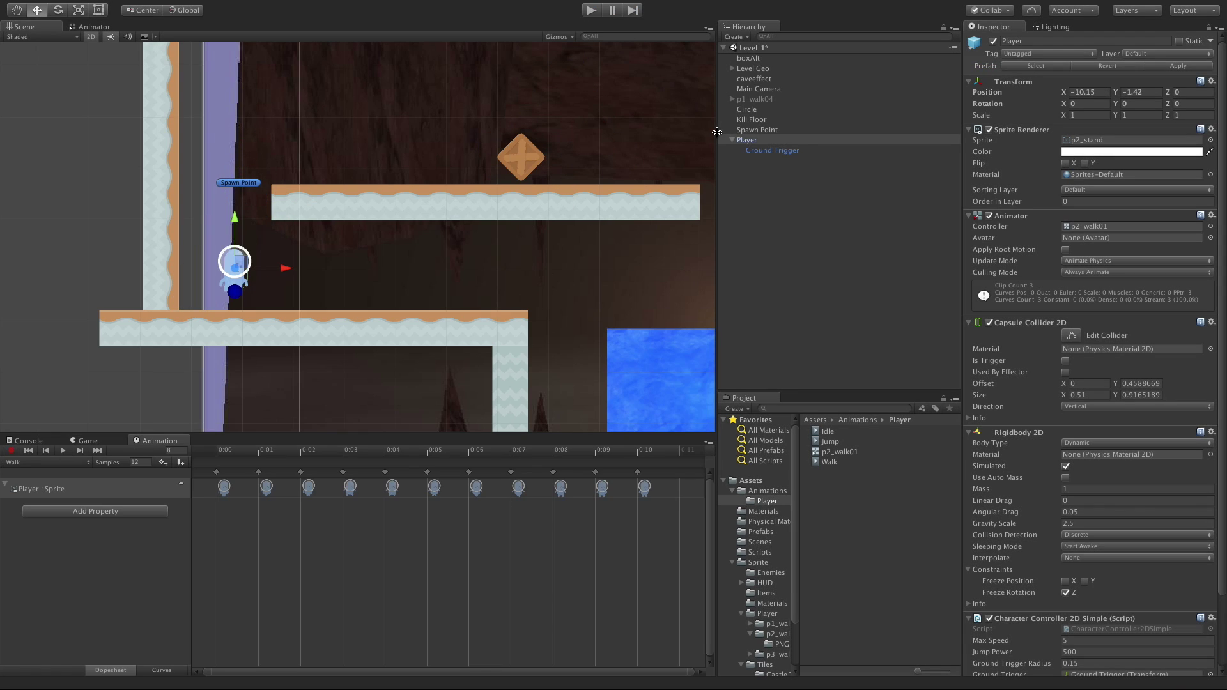
{"action": "left_click", "coordinate": [755, 99]}
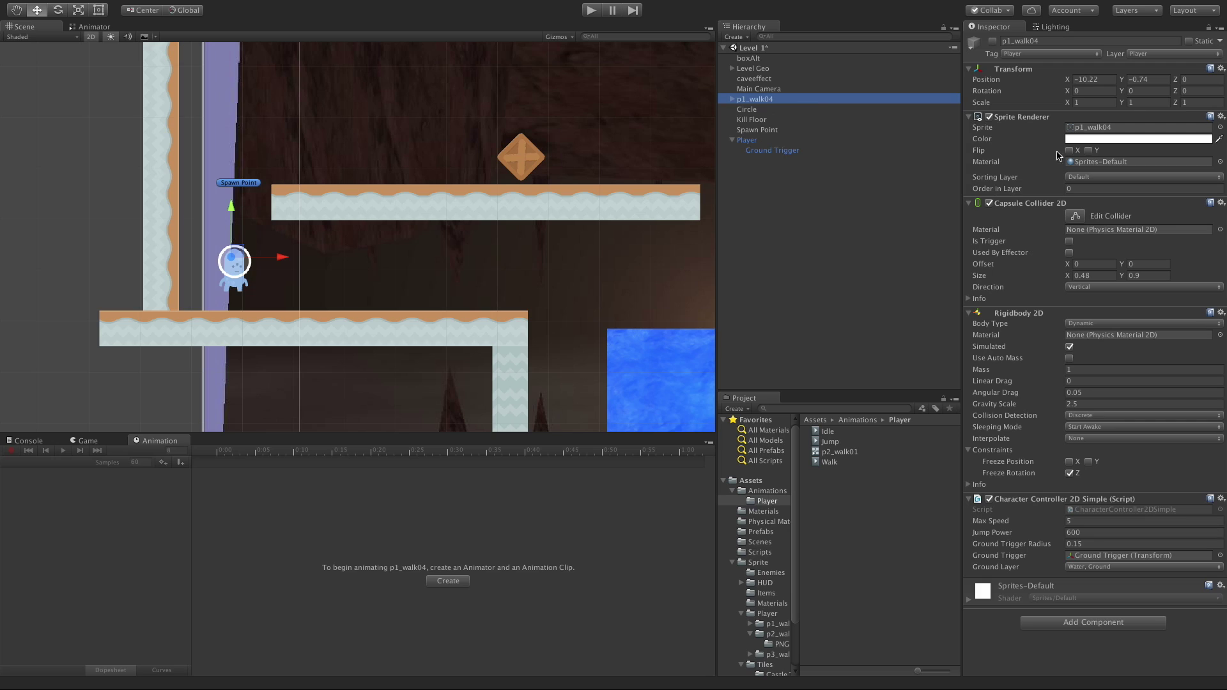
{"action": "left_click", "coordinate": [1221, 203]}
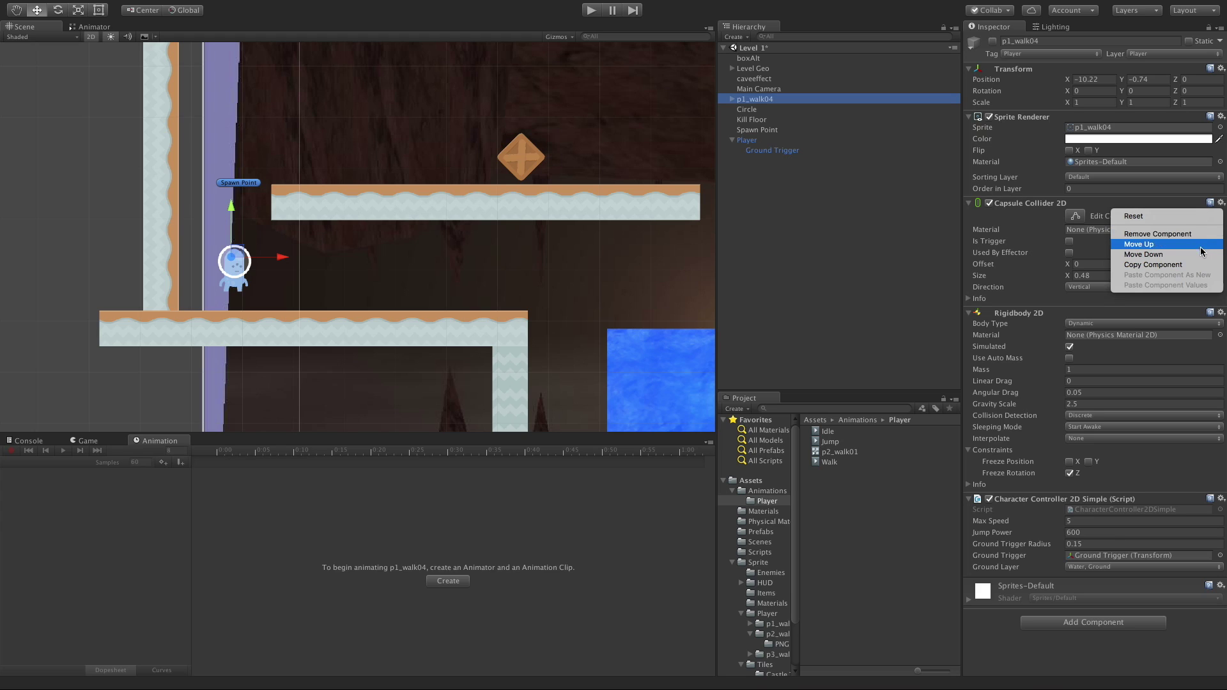
{"action": "left_click", "coordinate": [1154, 265]}
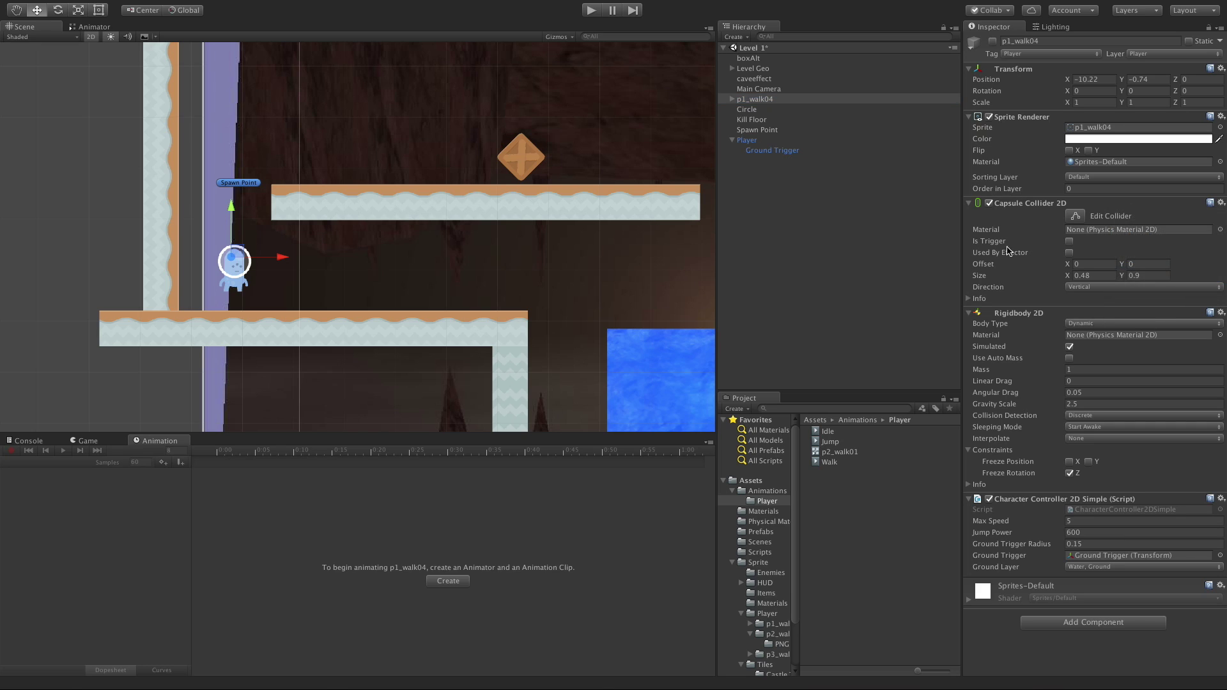
{"action": "left_click", "coordinate": [765, 140]}
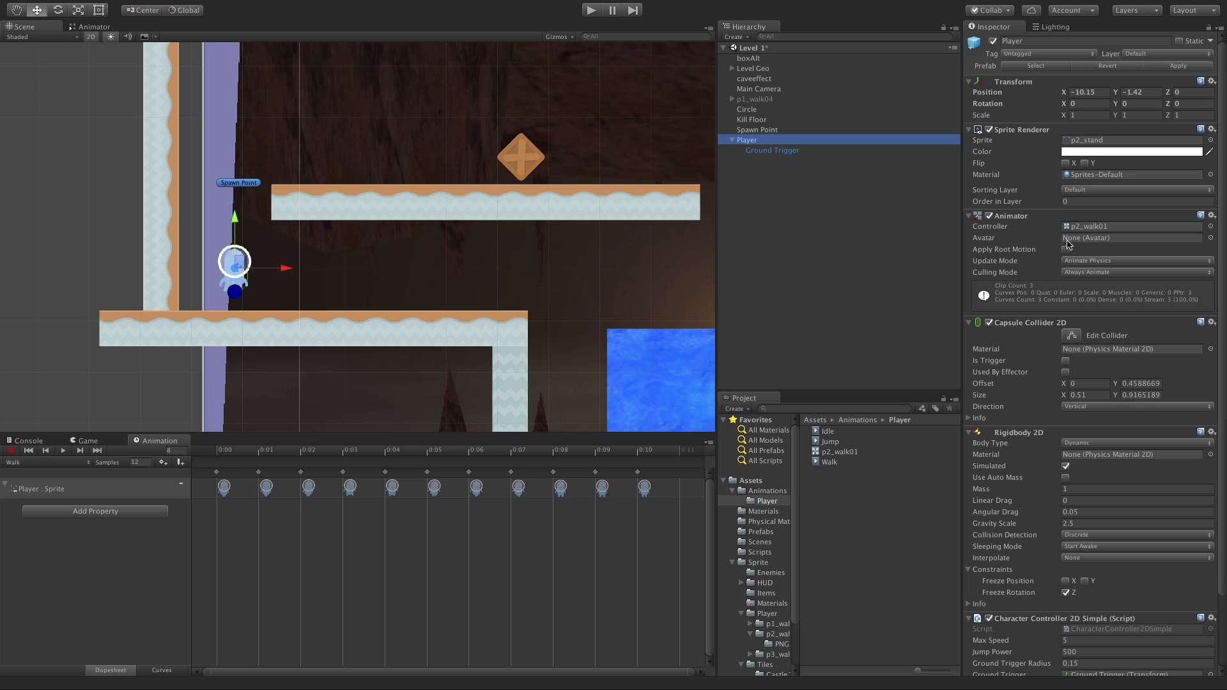
{"action": "left_click", "coordinate": [1213, 325]}
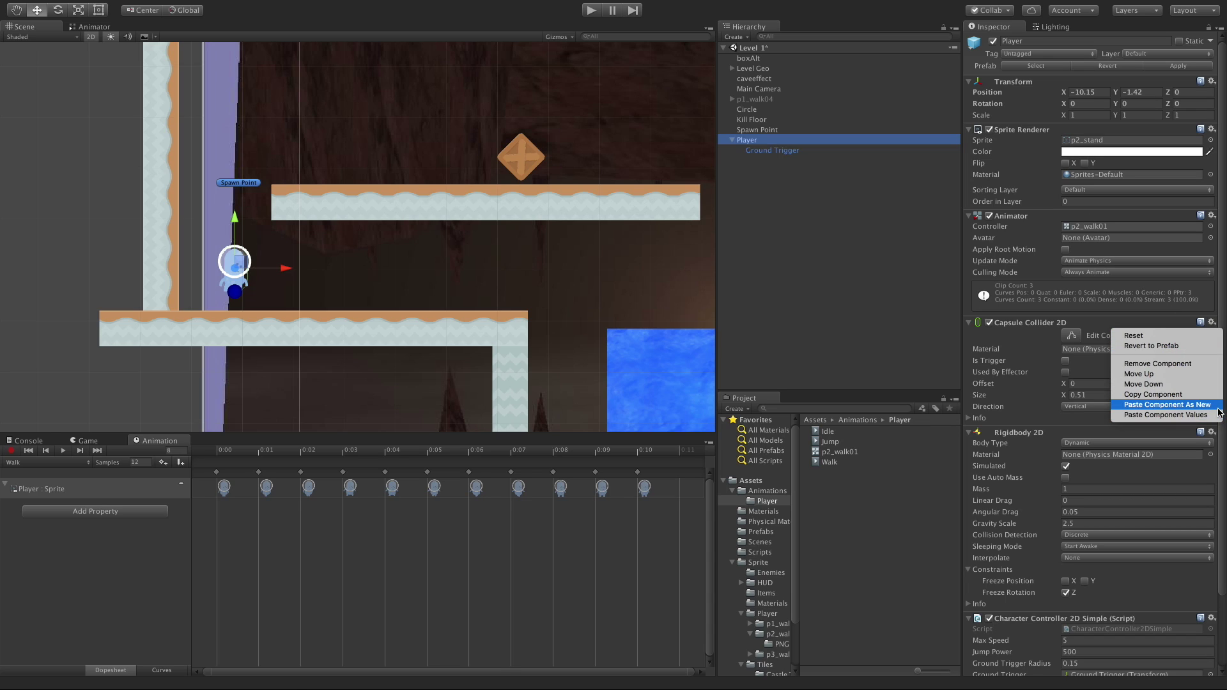